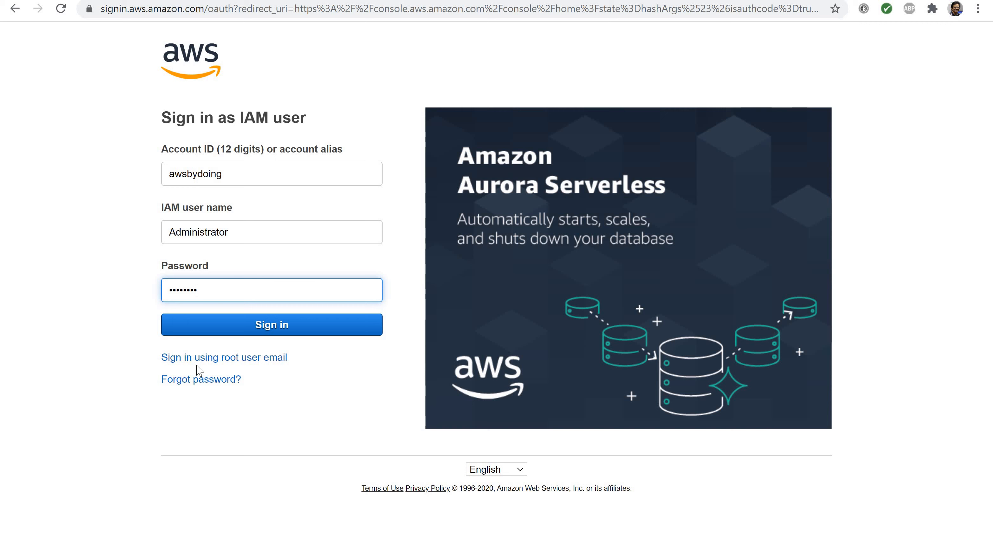
Sign in to the AWS console as the IAM user and switch the region to US West (Oregon)
click(273, 327)
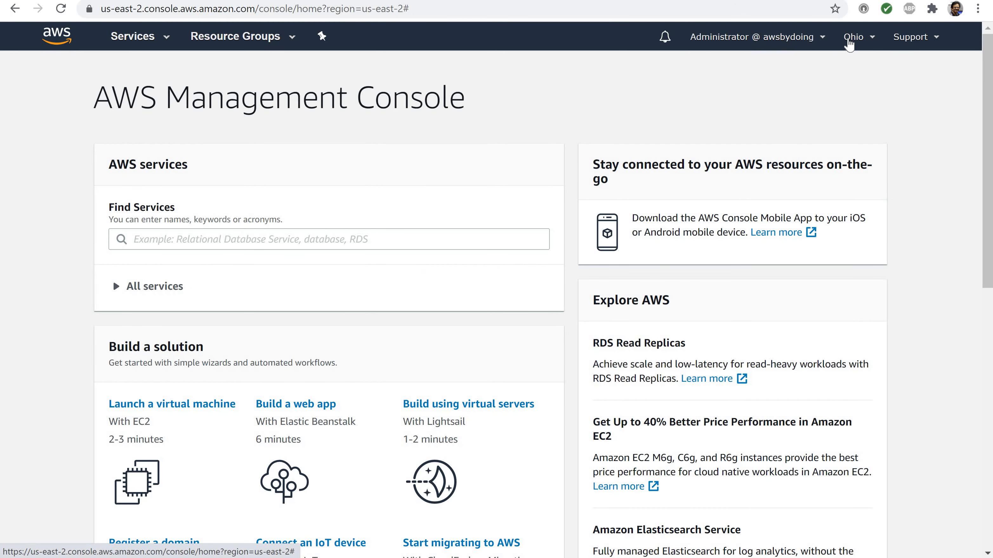
click(849, 45)
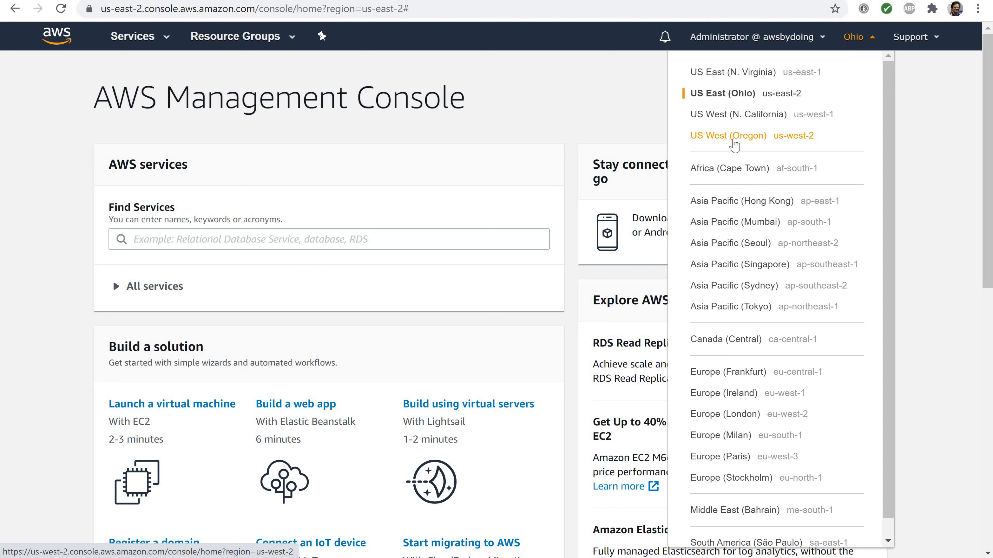
click(735, 142)
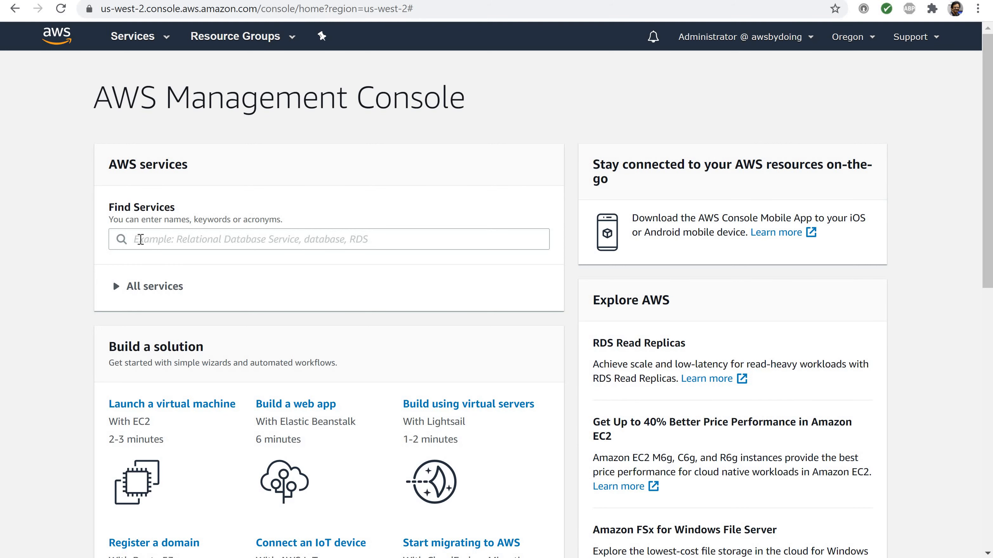
Find the EC2 service and open its Key Pairs page
click(140, 239)
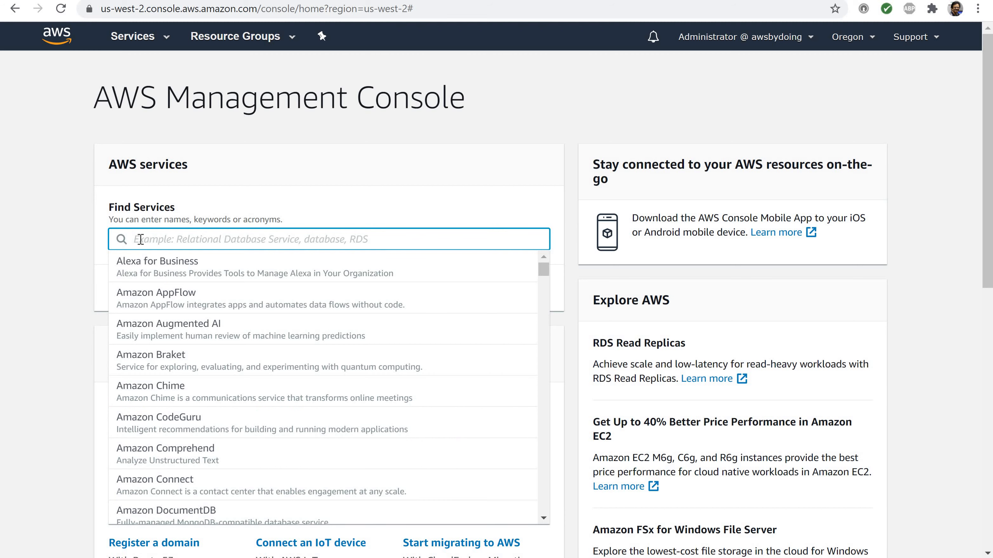
text(ec2)
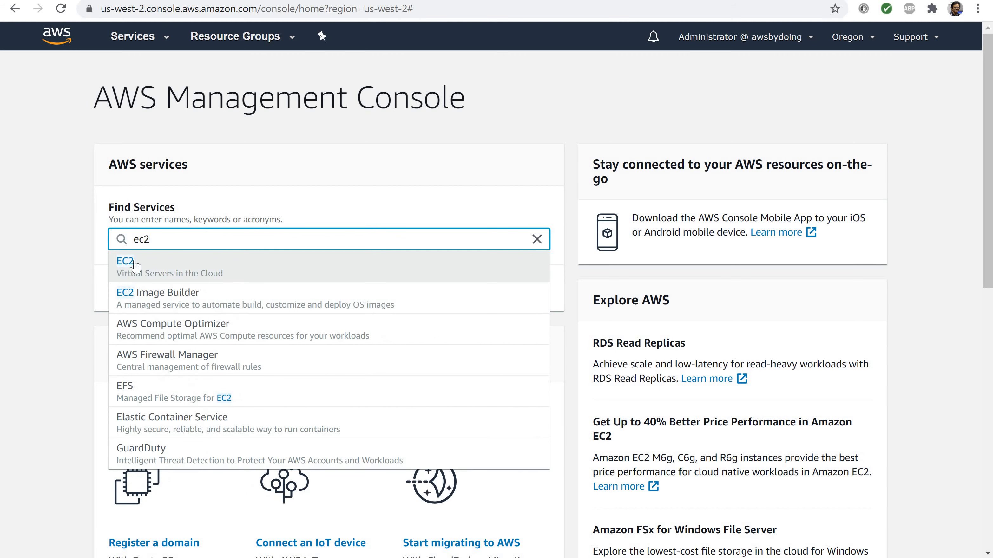
click(125, 261)
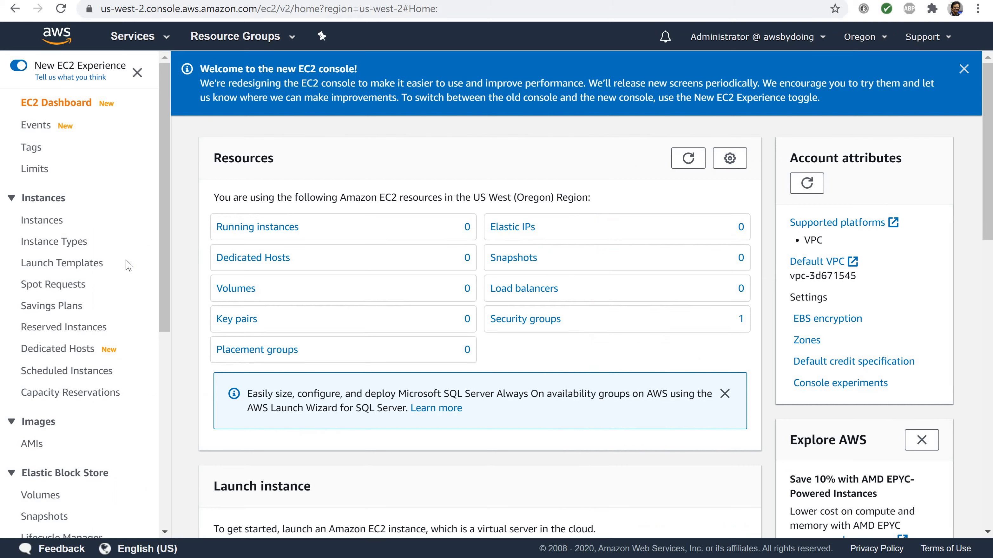
scroll(128, 264, down, 7)
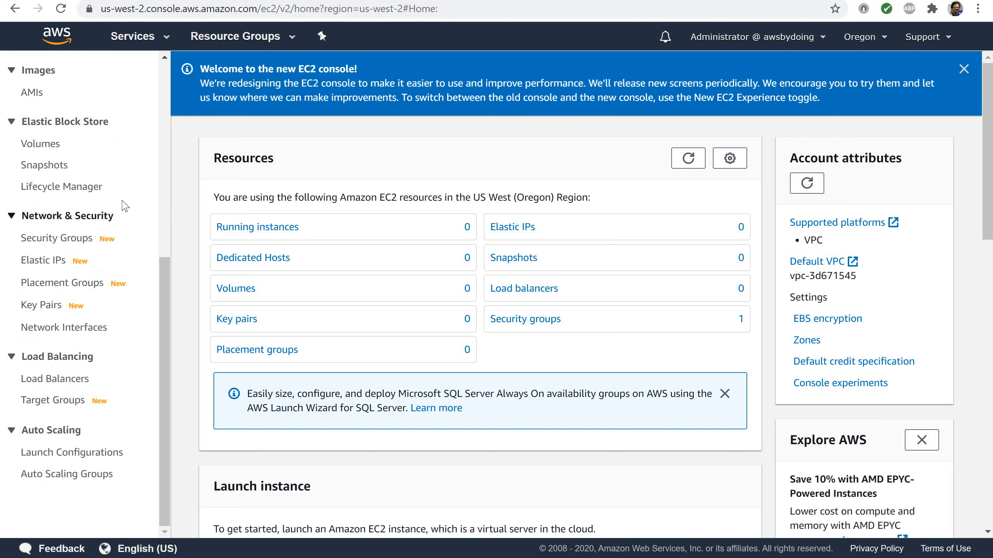
click(55, 309)
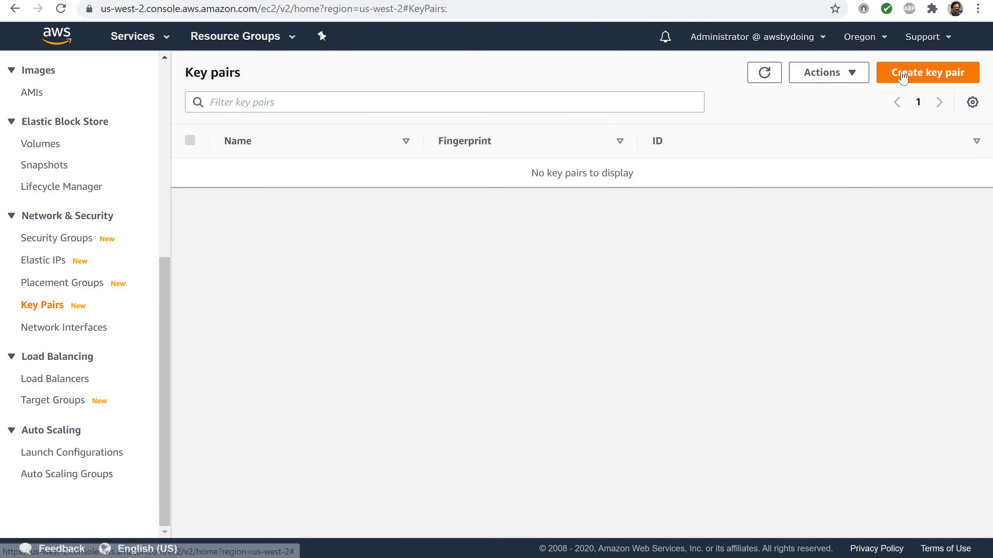
Create a key pair named oregonkeypair in pem format, leaving the optional tag fields blank
click(902, 75)
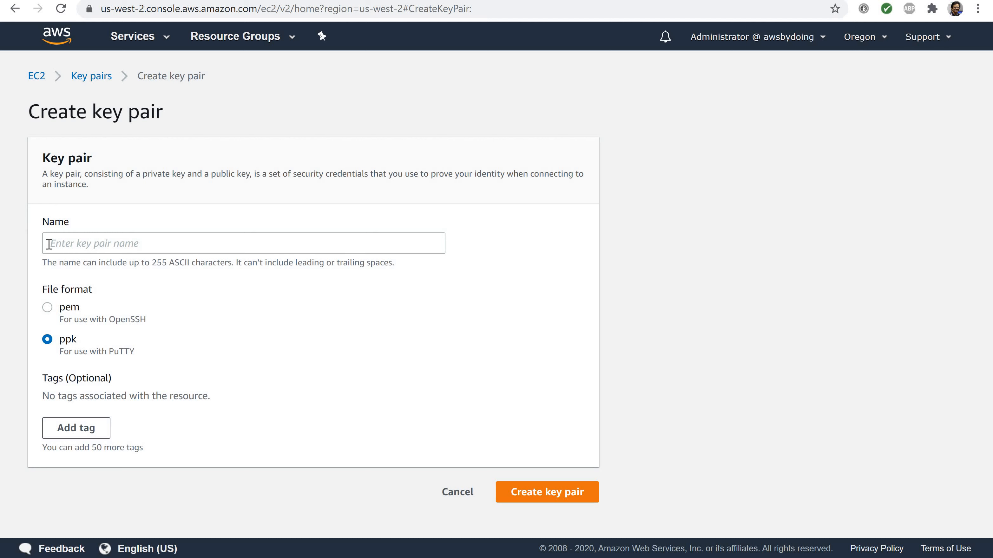
click(48, 243)
text(oregonkeypair)
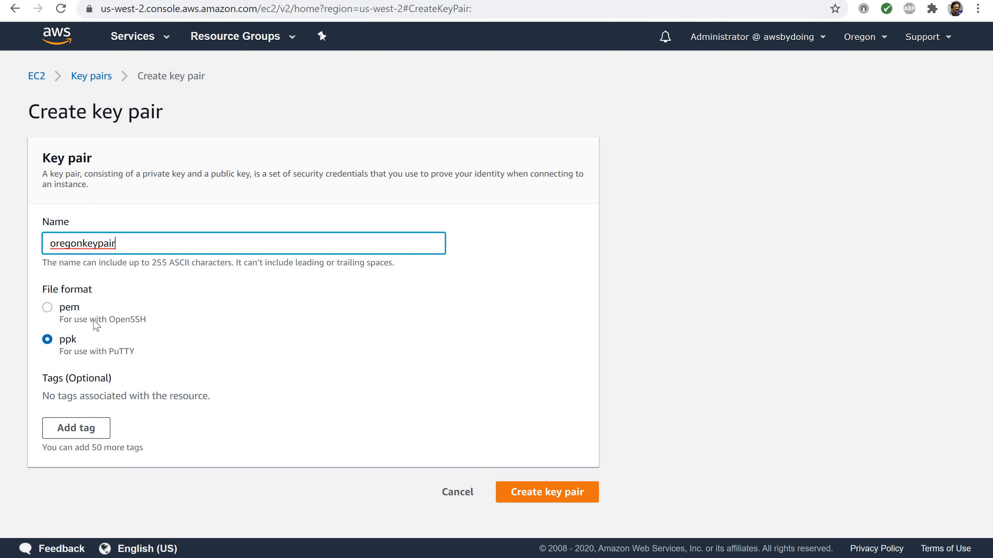
click(47, 307)
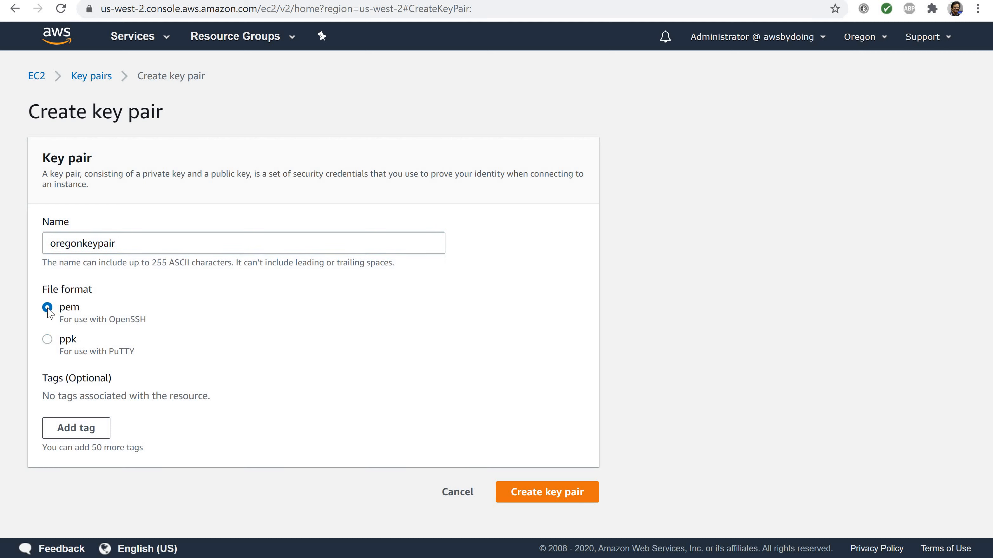
click(67, 431)
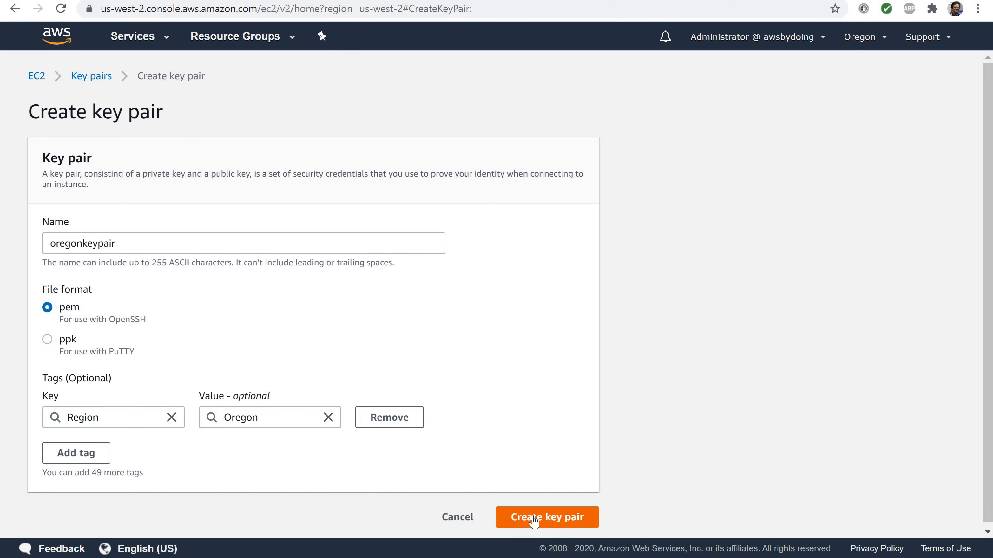
click(533, 517)
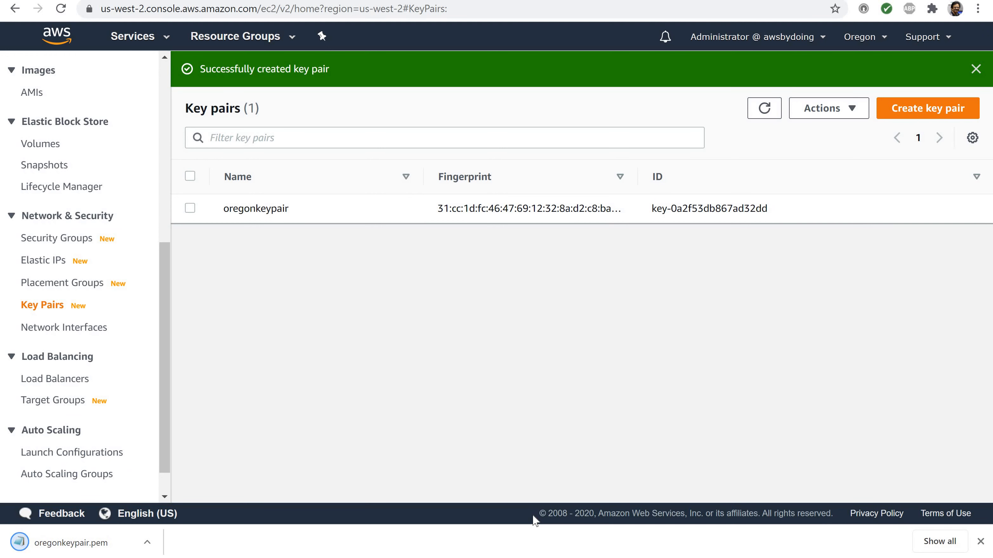
Show the downloaded oregonkeypair.pem in its folder and move it into the keypairs folder under Downloads
click(148, 544)
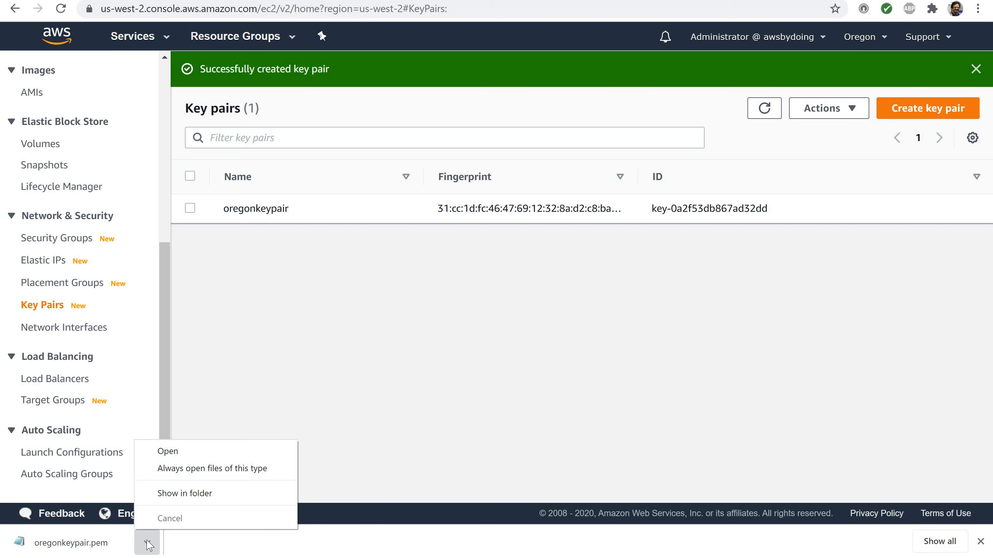
click(199, 494)
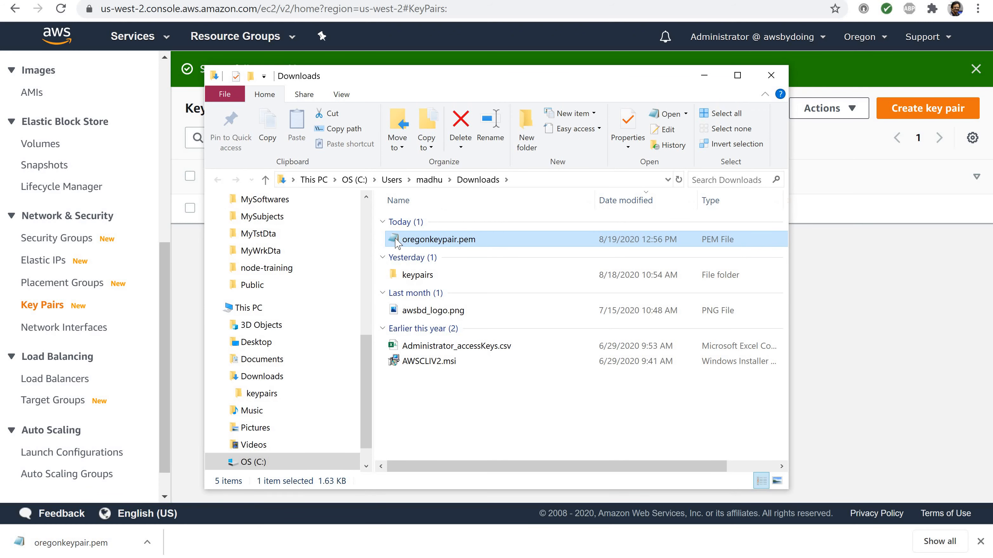
drag(402, 241, 266, 395)
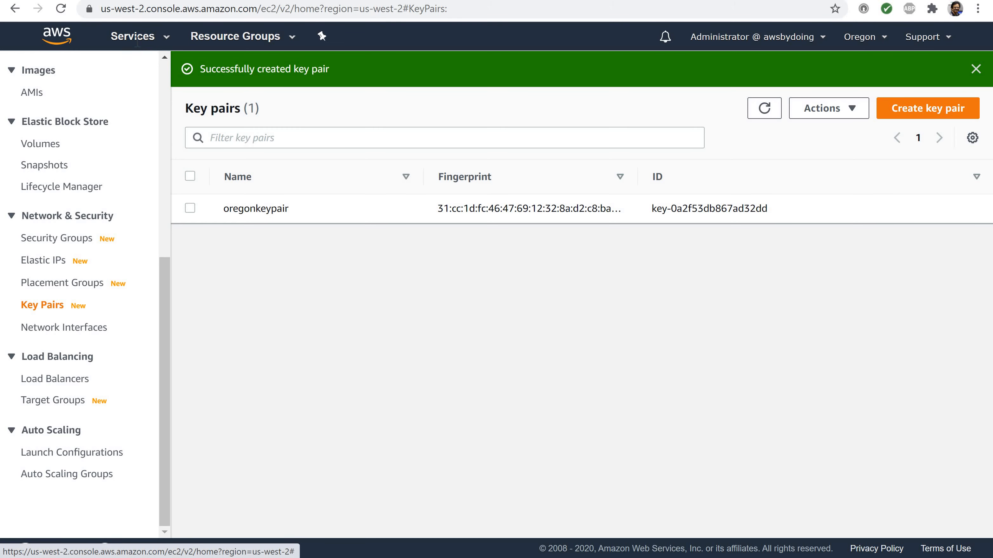
Find and open the Elastic Container Service console, and check which region is selected
click(134, 38)
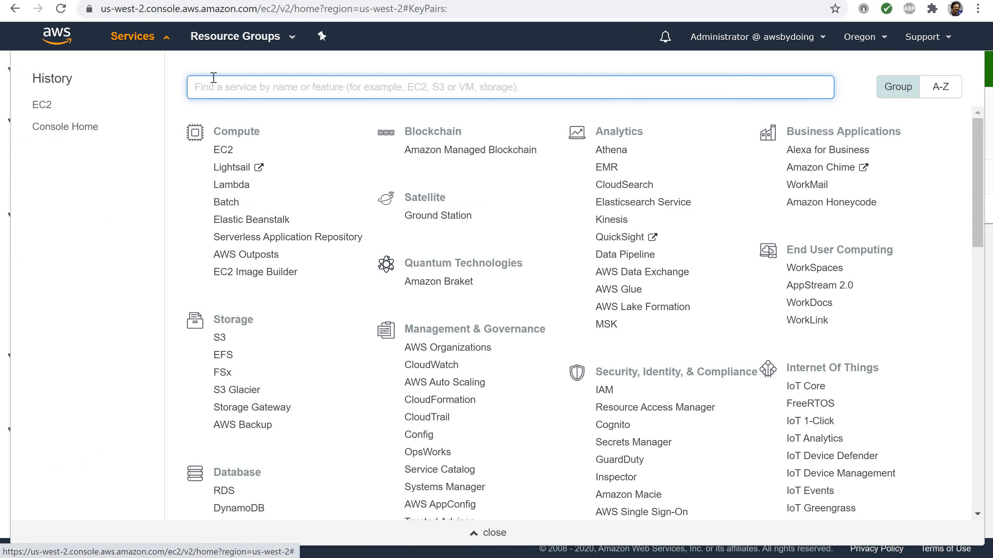
text(ecs)
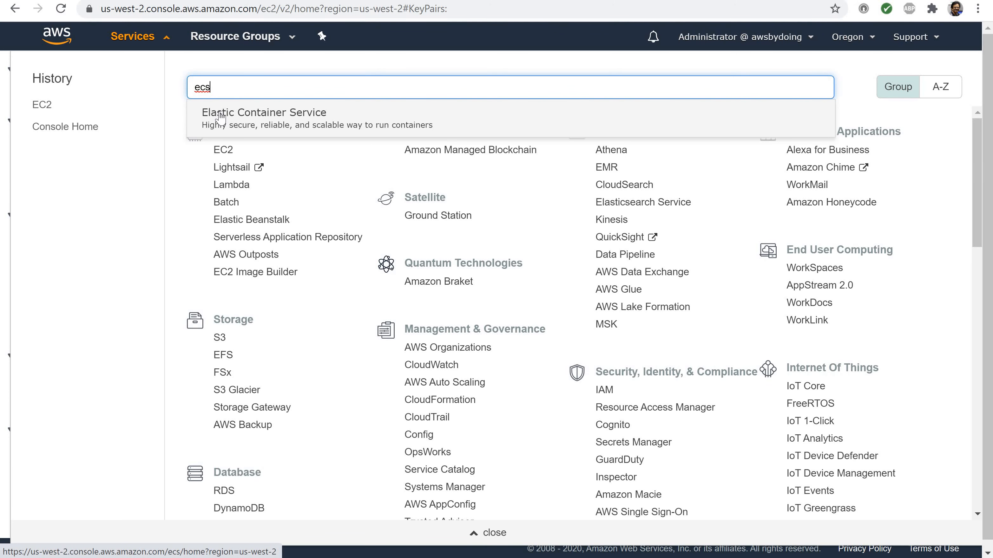
click(220, 118)
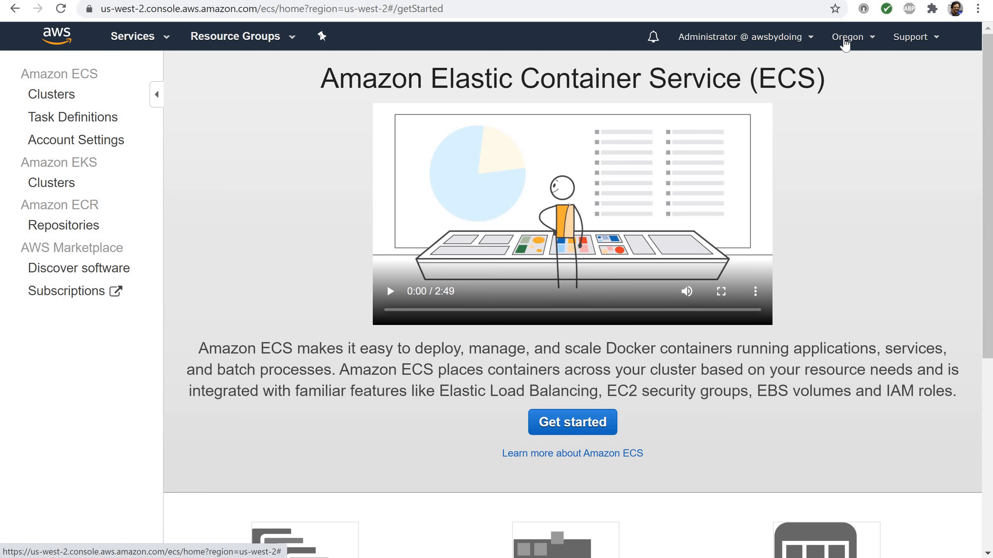
click(844, 39)
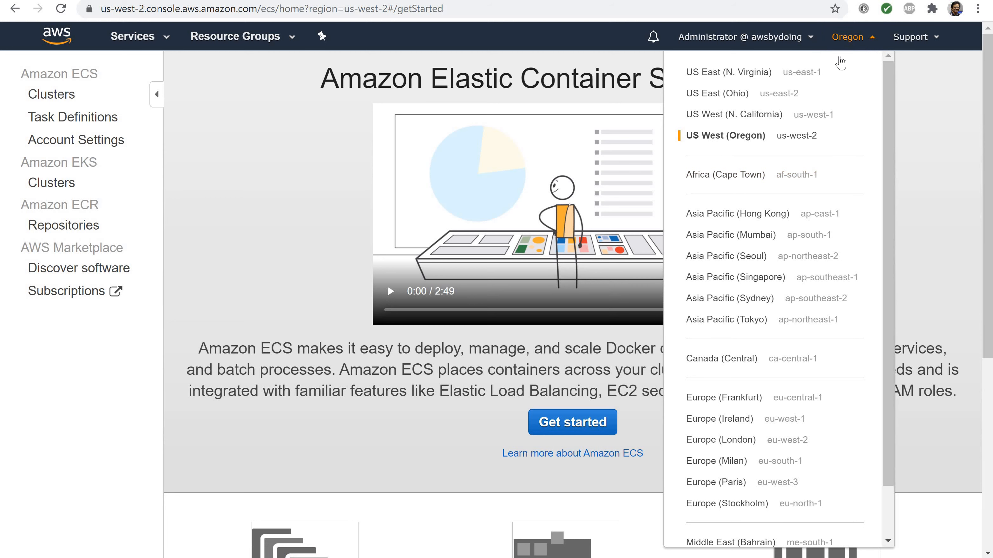
click(851, 39)
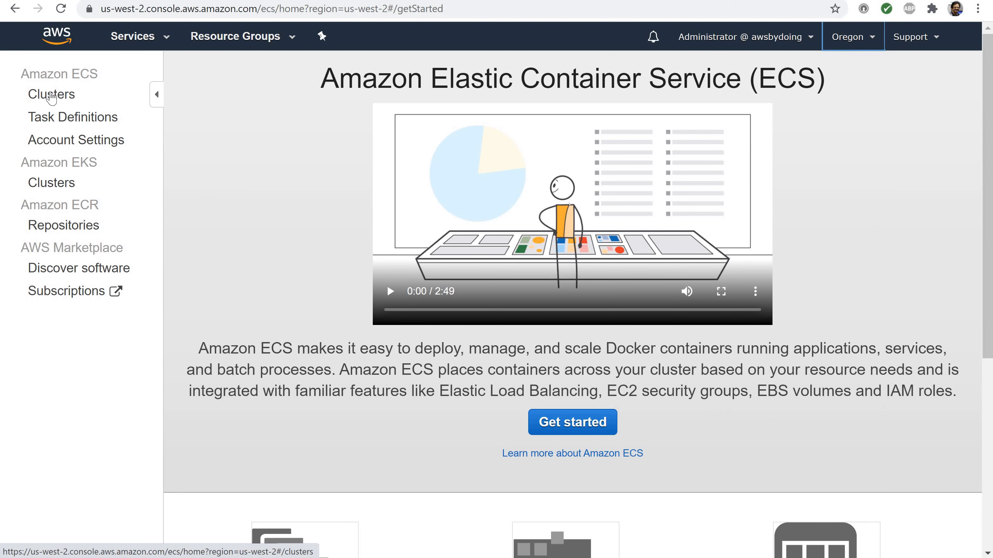
Start a new ECS cluster using the EC2 Linux + Networking template and proceed to its configuration
click(48, 95)
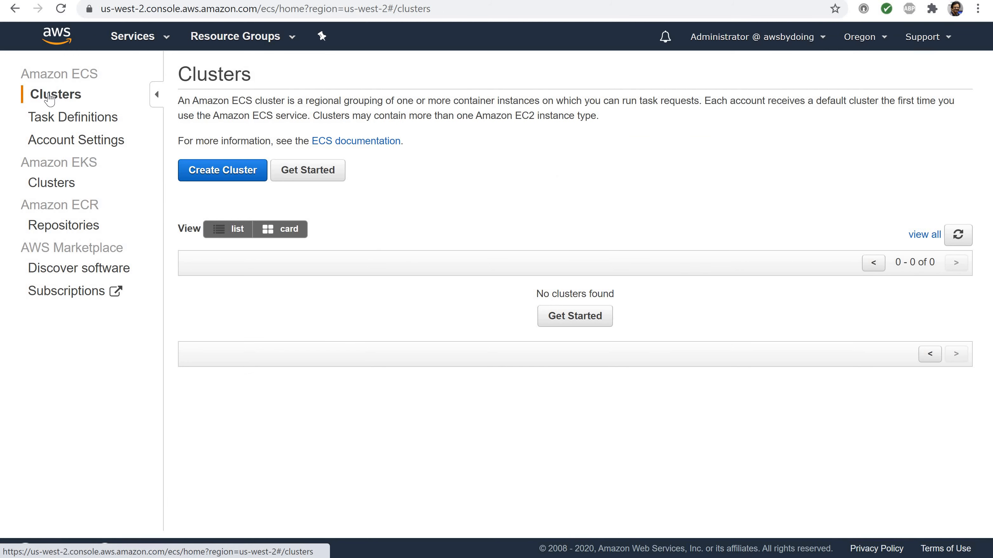
click(207, 172)
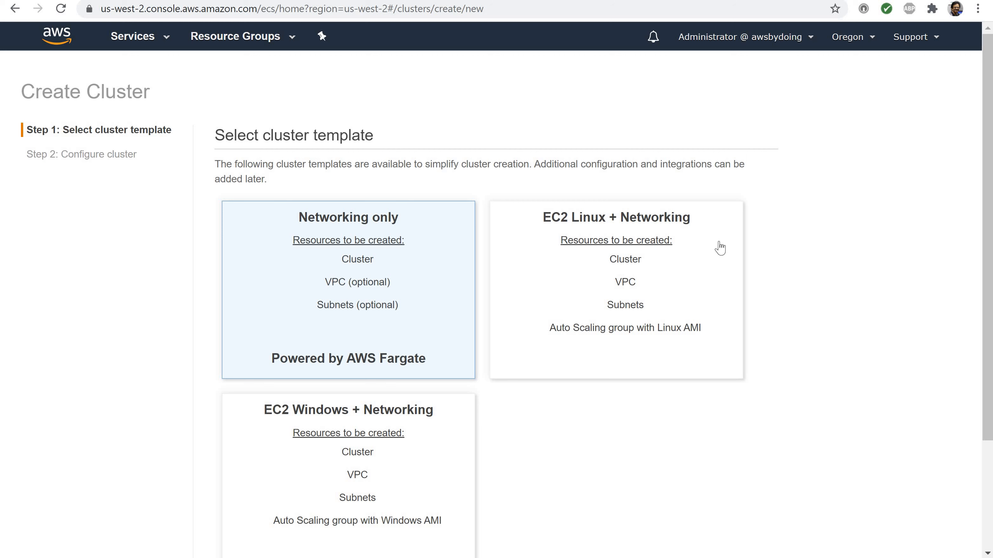
click(643, 269)
scroll(563, 307, down, 3)
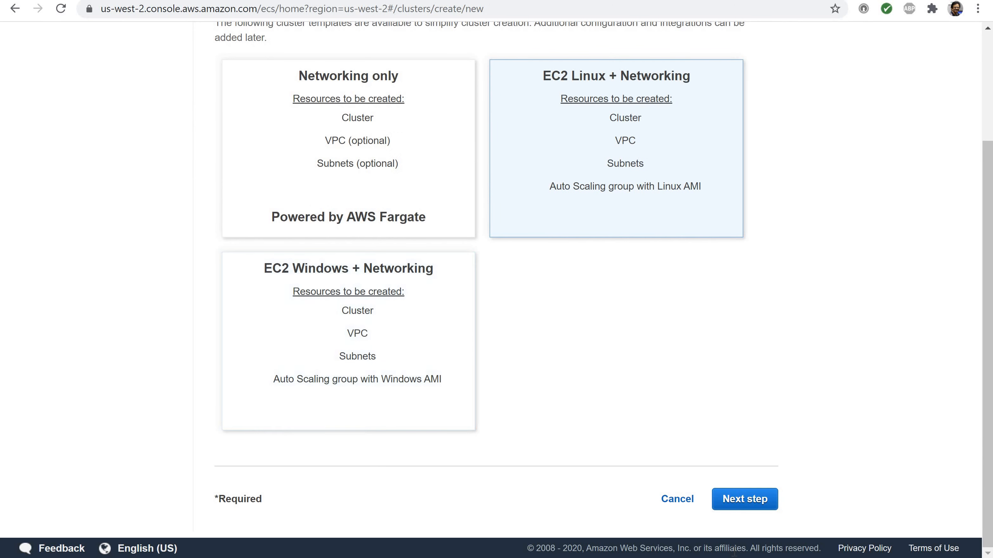
click(737, 505)
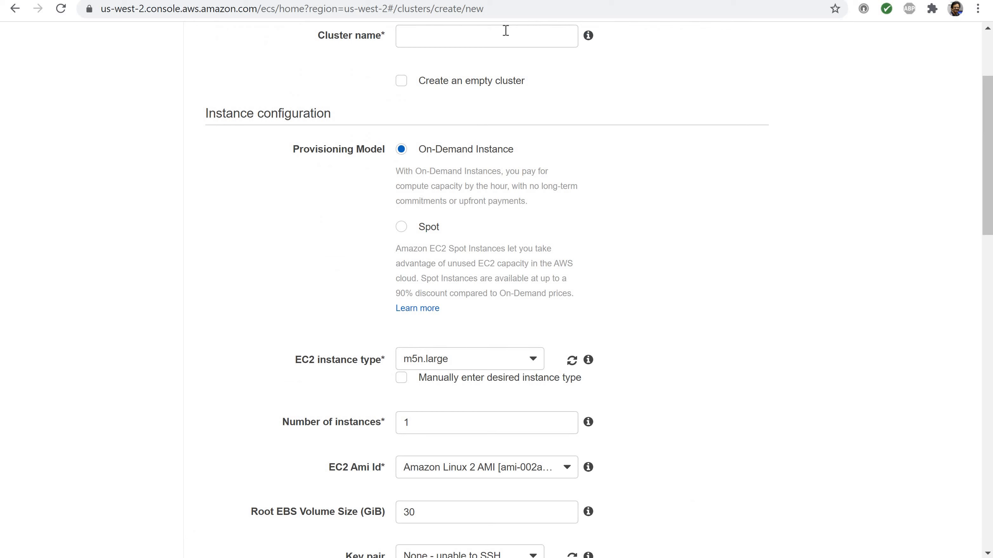
Name the cluster EFS-tutorial and set its EC2 instance type to t2.micro
text(EFS-tutorial)
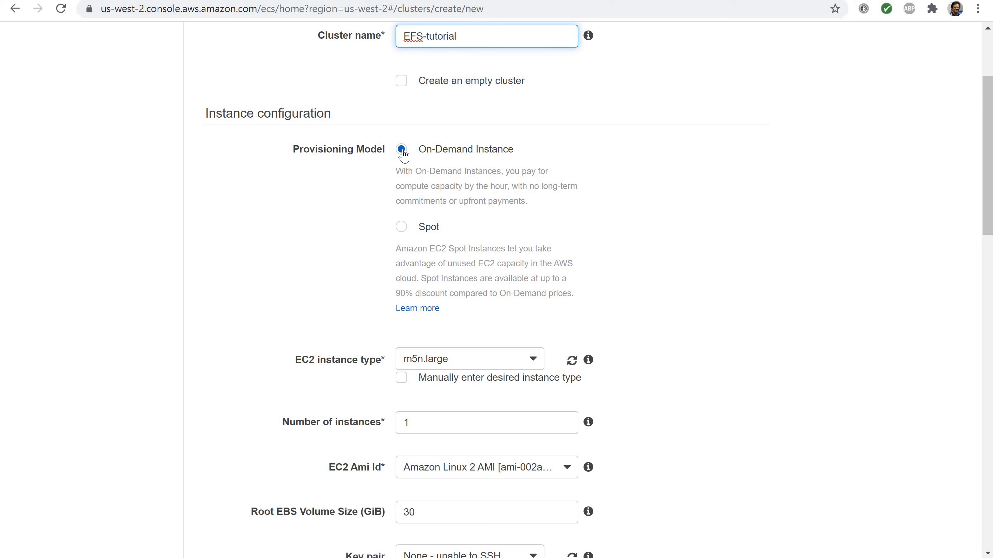
click(536, 362)
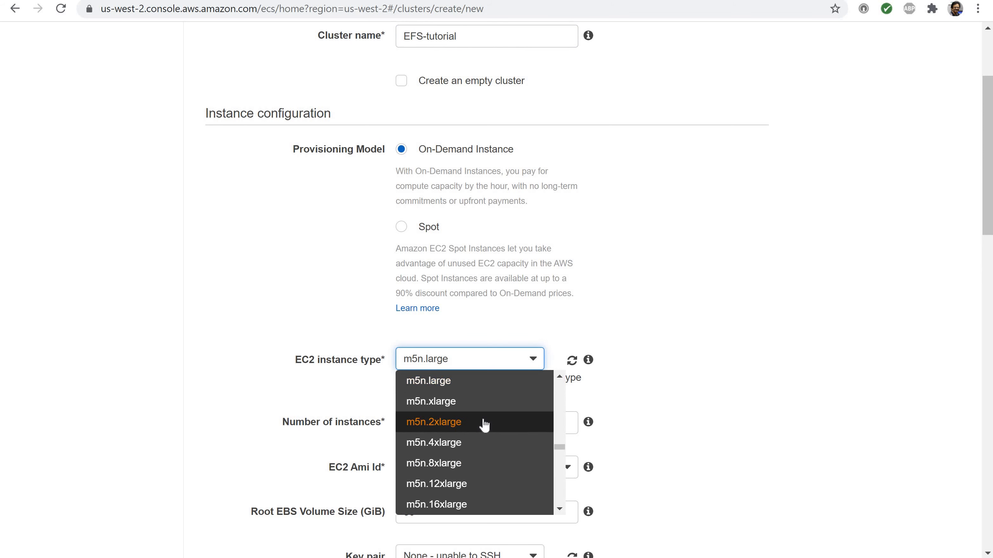
scroll(483, 424, down, 8)
scroll(484, 424, down, 5)
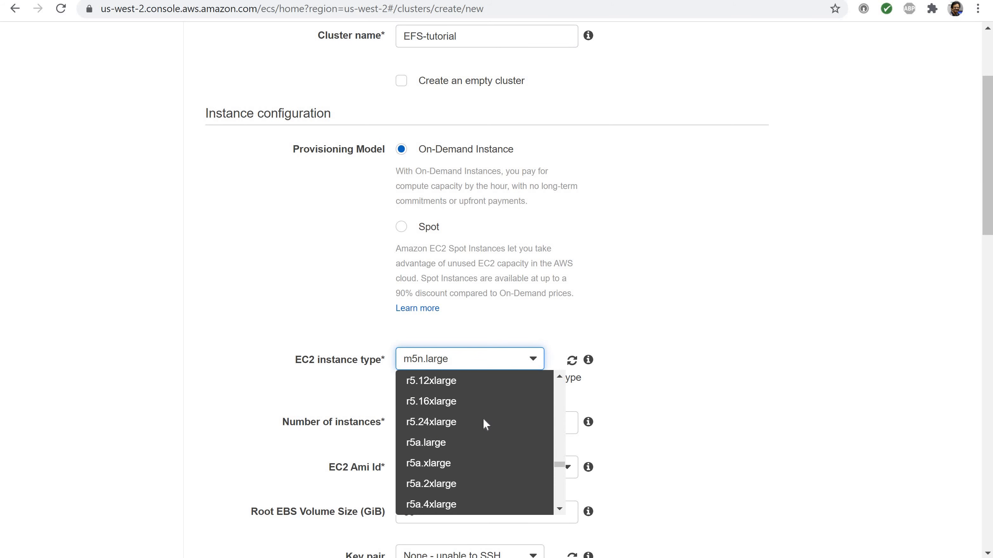
scroll(483, 420, down, 10)
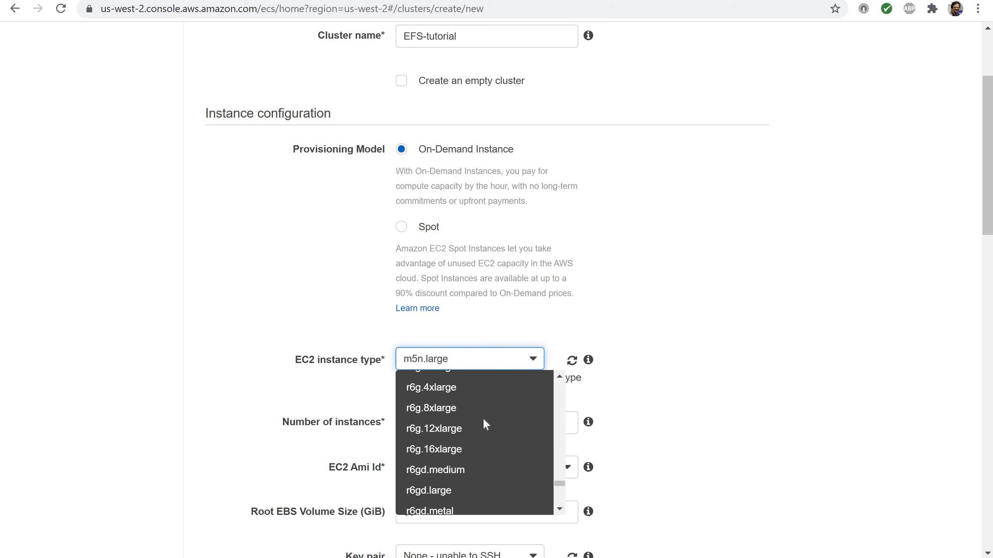
scroll(482, 419, down, 12)
scroll(483, 418, up, 4)
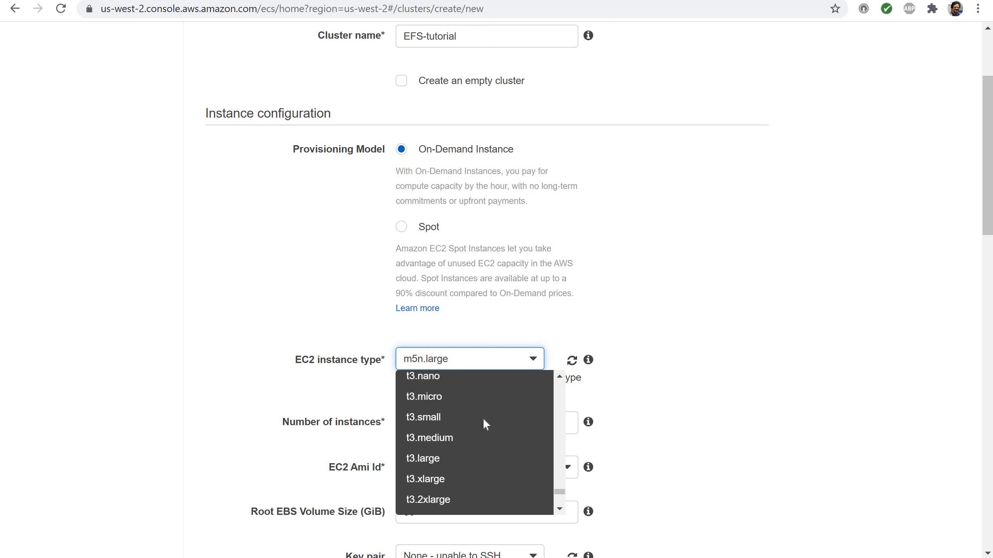
scroll(483, 418, up, 2)
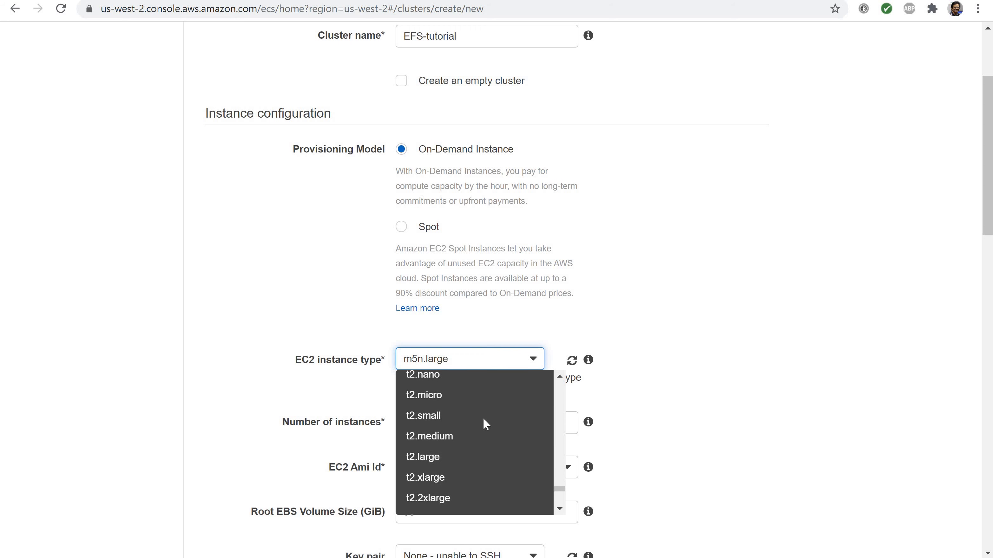
click(422, 395)
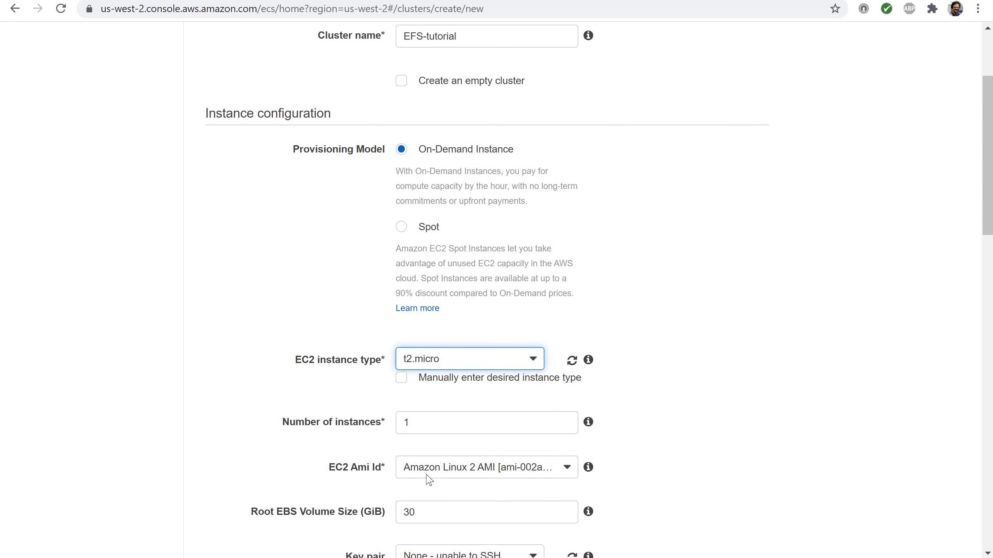
Keep the number of instances at 1 and select the Amazon Linux 2 AMI for the cluster
click(409, 424)
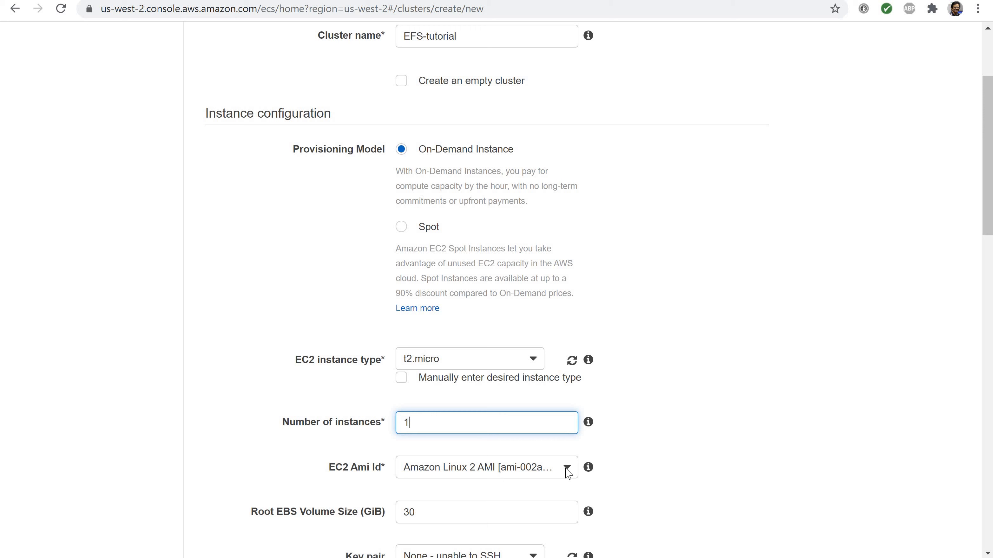
click(567, 469)
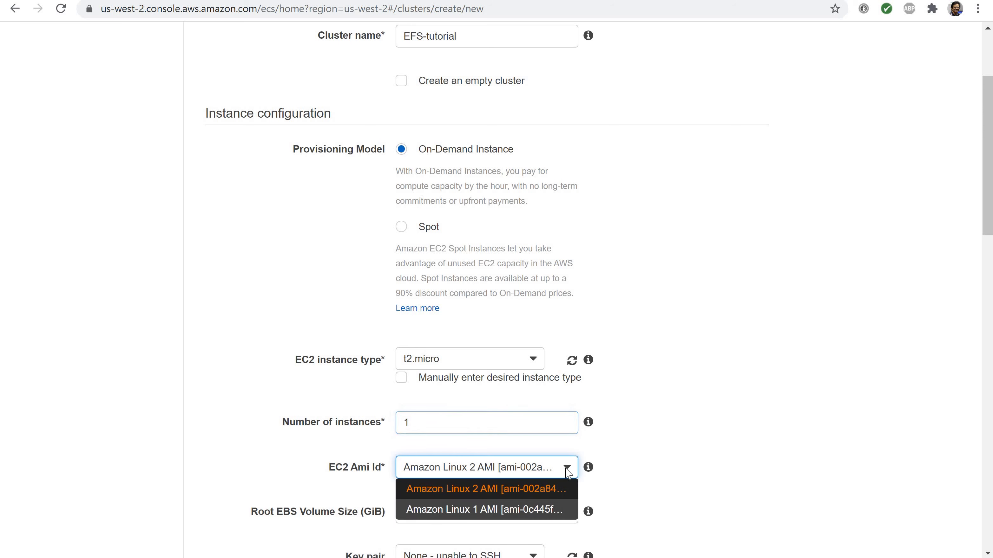
click(512, 495)
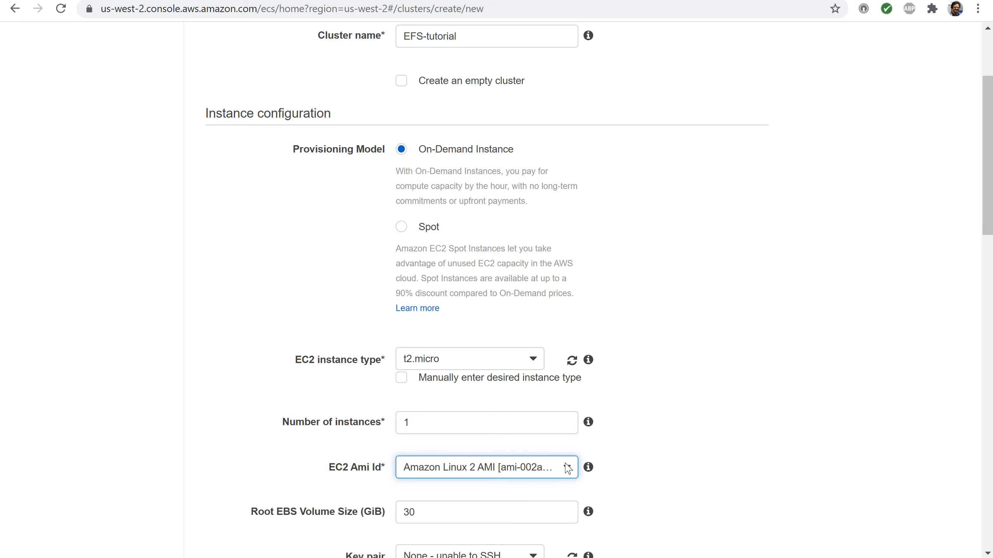
Check the help for the AMI, root volume size and key pair settings, and assign oregonkeypair as the cluster's key pair
mouse_move(588, 468)
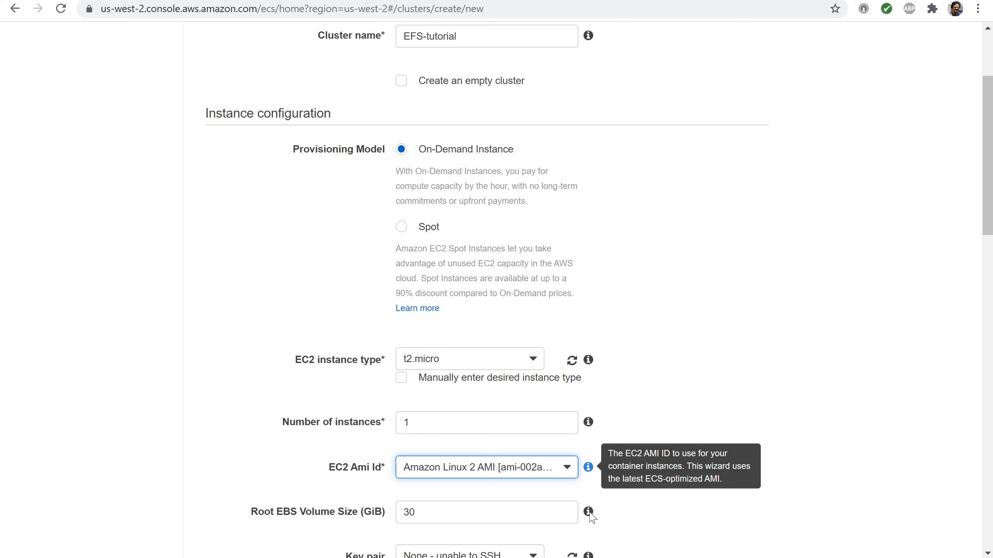
mouse_move(590, 515)
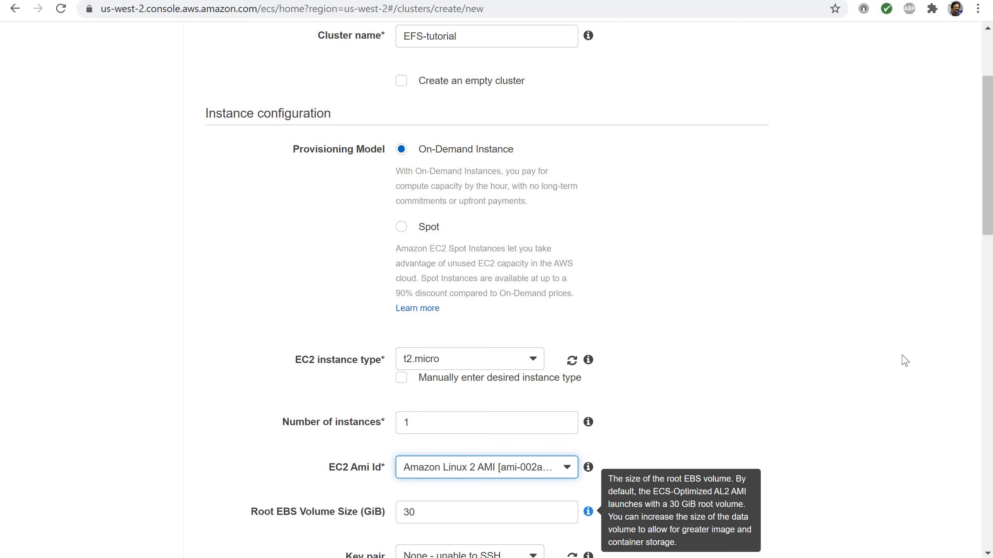
scroll(760, 246, down, 5)
scroll(759, 250, down, 3)
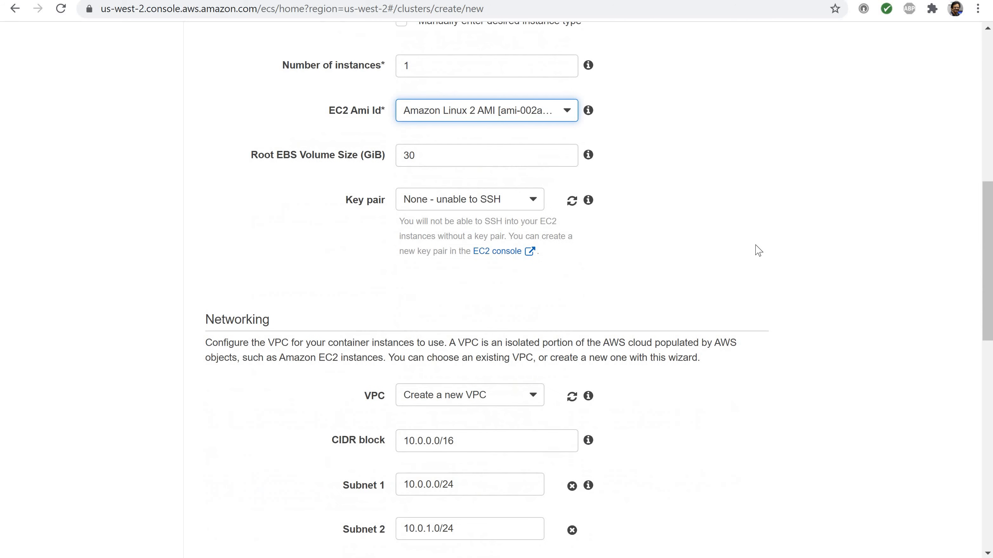
click(589, 201)
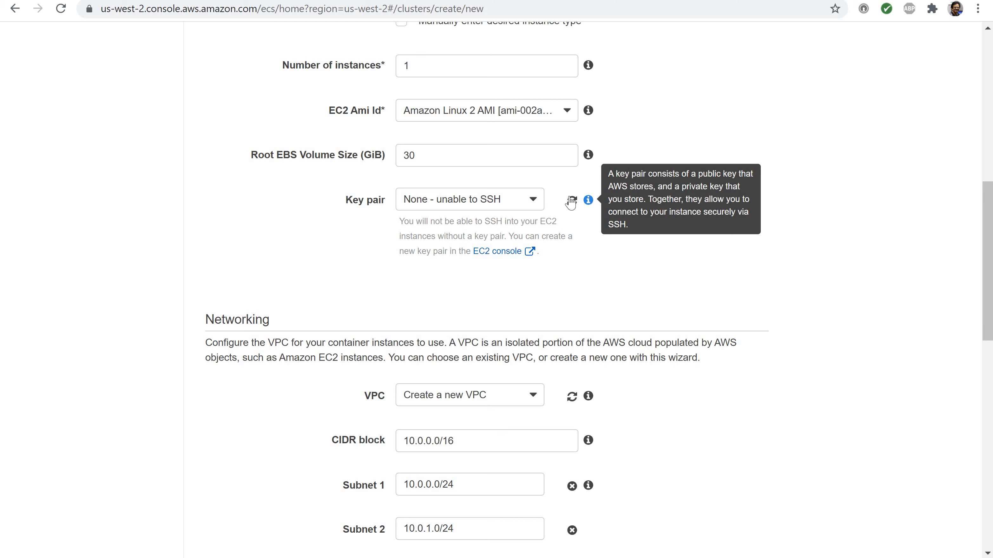
click(533, 201)
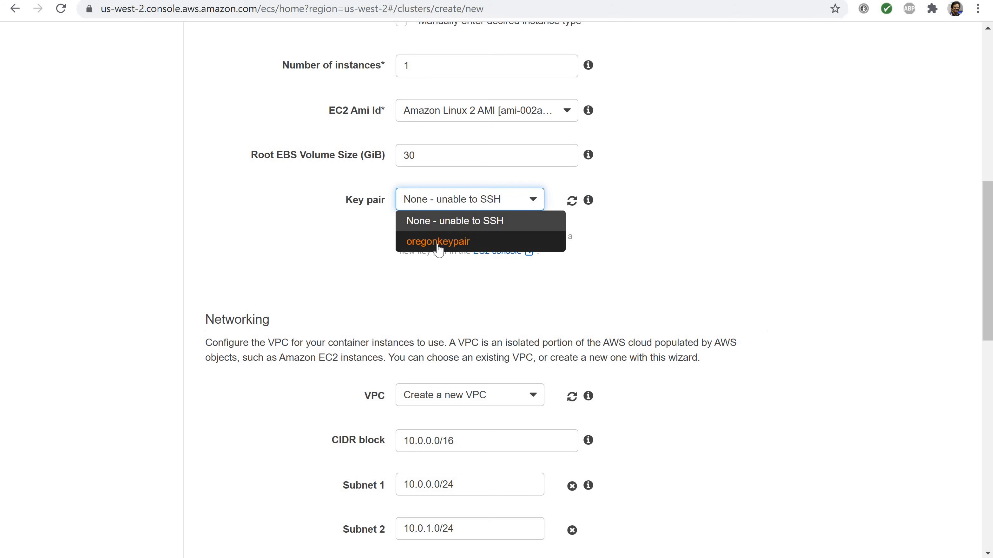
click(438, 242)
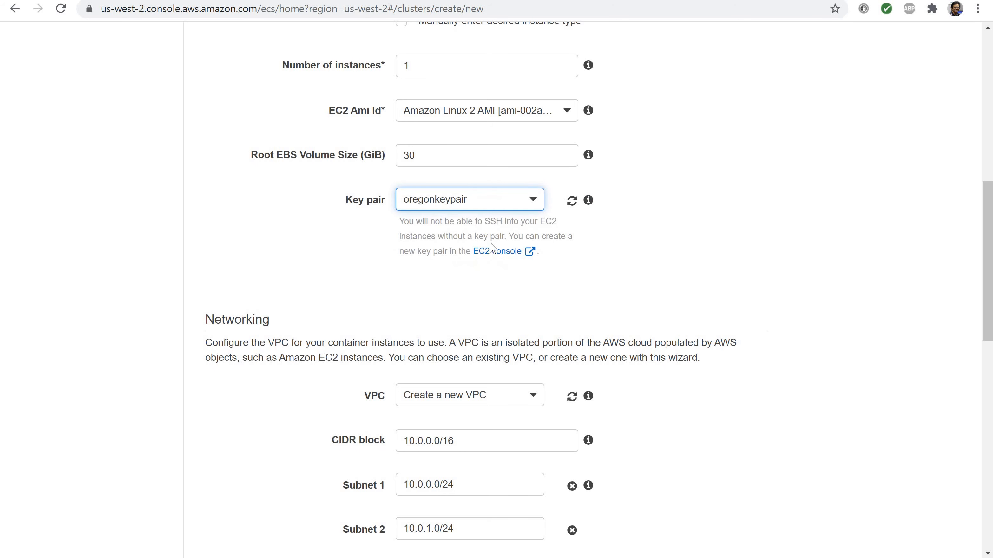
Review the networking settings for the new VPC, CIDR block, subnets, security group and inbound rules, plus the container instance IAM role
scroll(596, 246, down, 5)
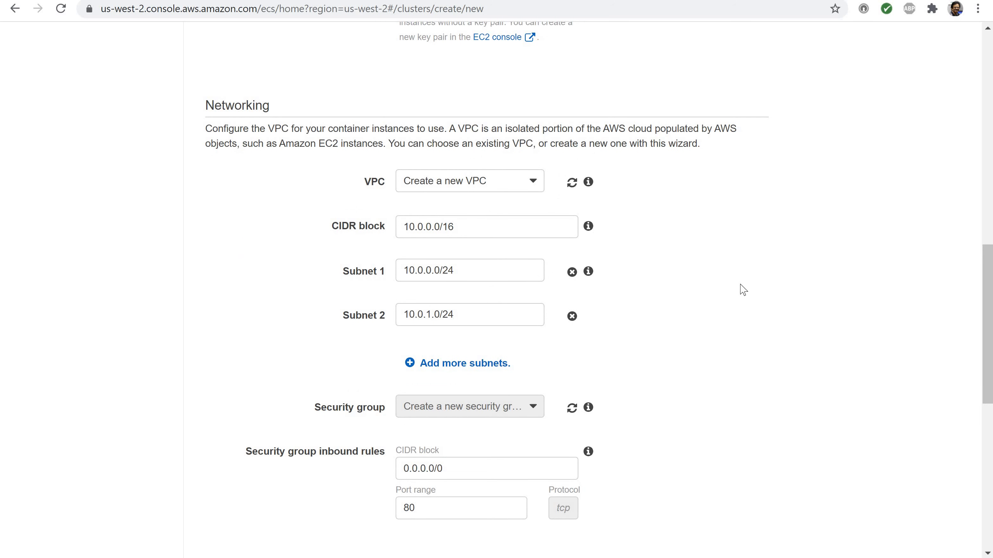
mouse_move(588, 183)
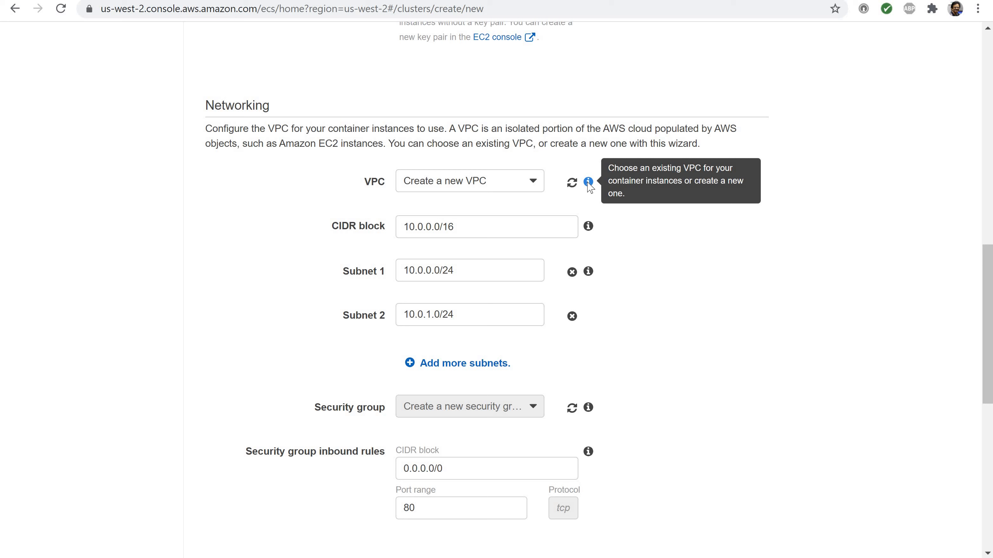
mouse_move(593, 232)
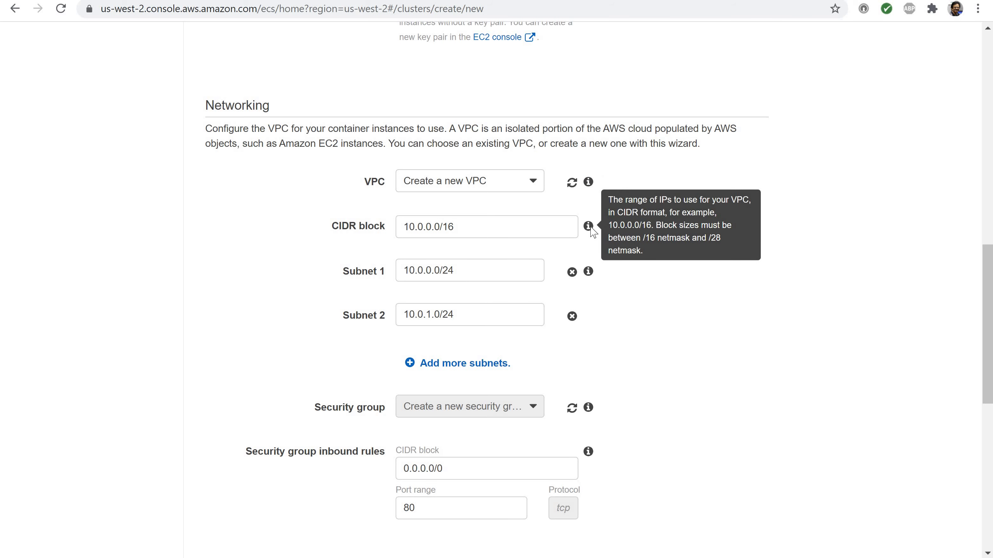
mouse_move(589, 273)
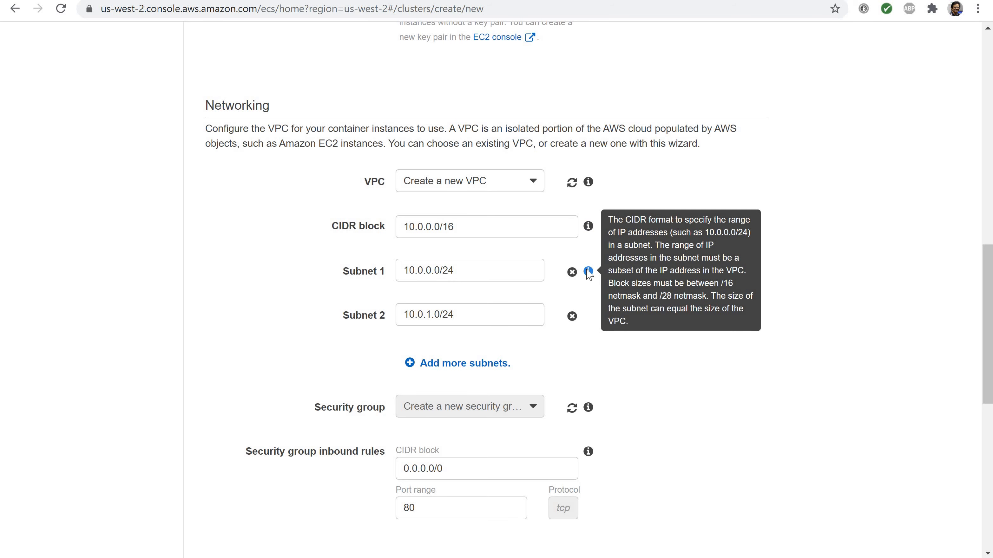
mouse_move(593, 413)
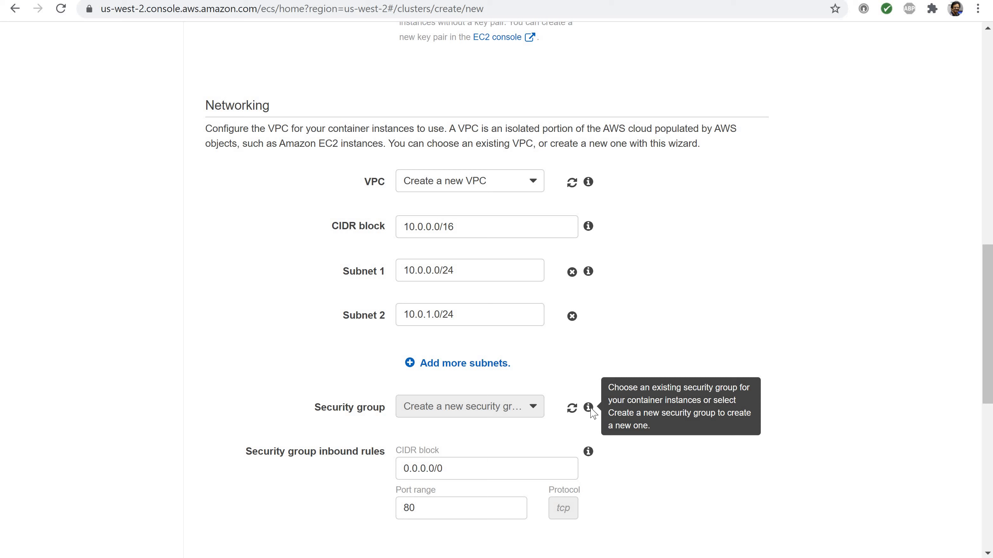
mouse_move(589, 453)
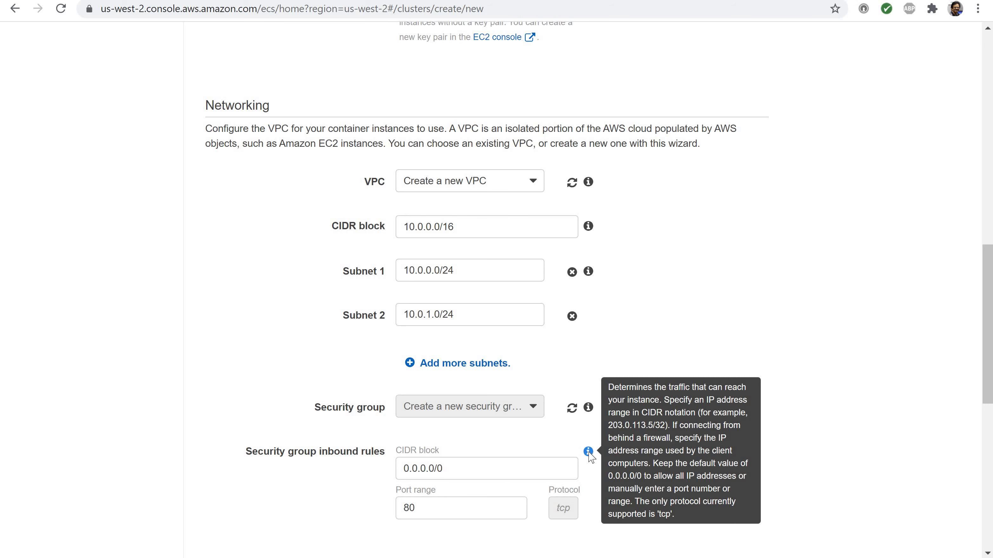
scroll(642, 414, down, 5)
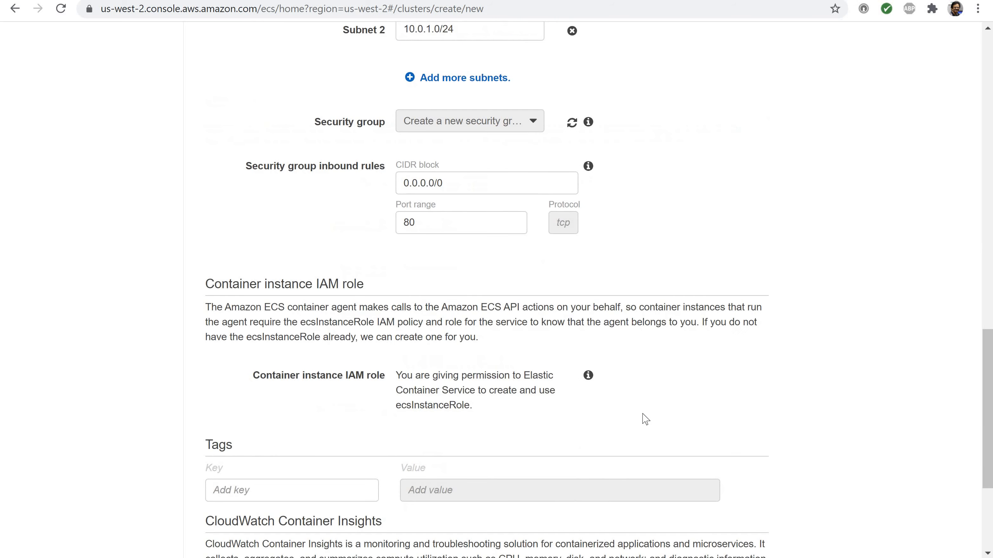
mouse_move(588, 378)
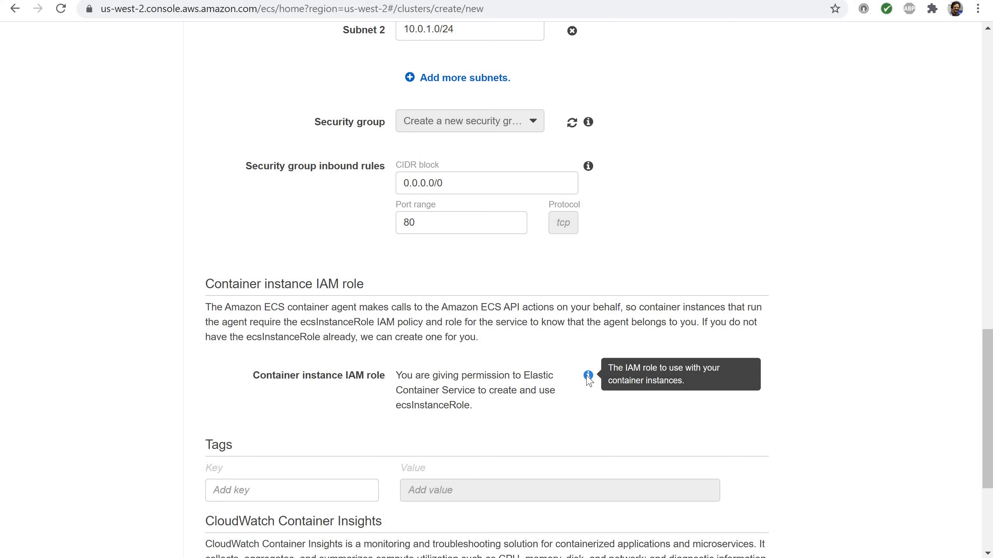
Go through the CloudWatch Container Insights option and create the EFS-tutorial cluster
scroll(588, 381, down, 5)
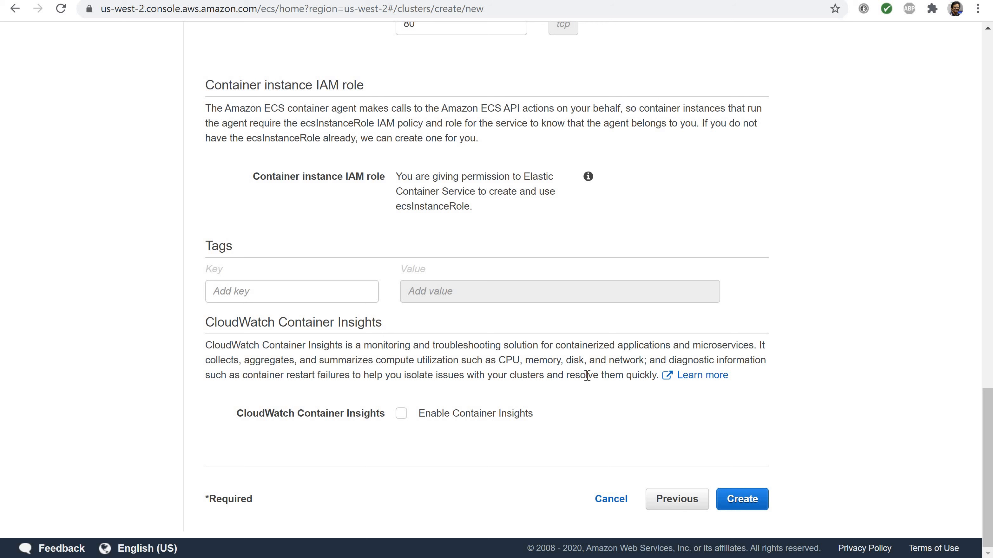
click(404, 421)
click(404, 421)
click(736, 499)
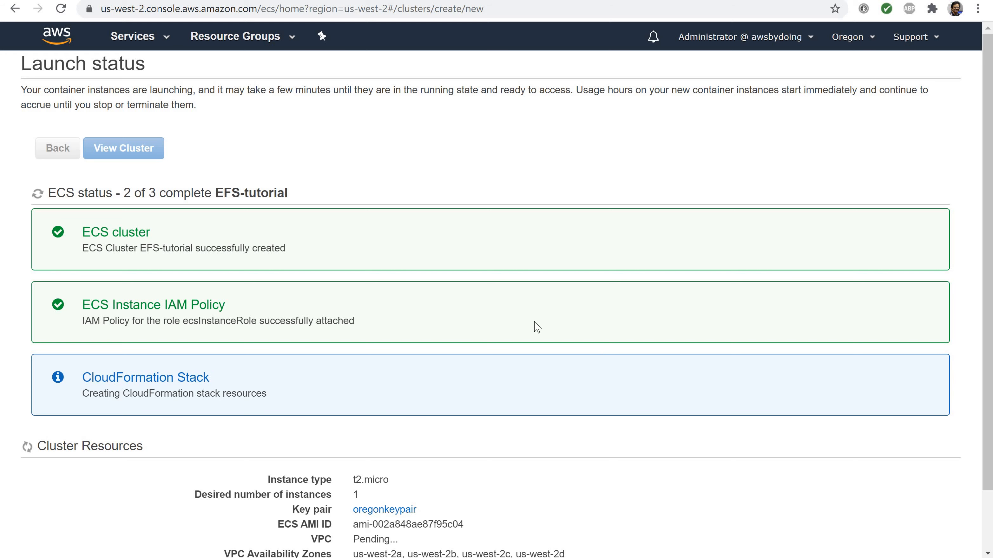
Follow the launch status and cluster resources until creation completes, and open the EFS-tutorial cluster to check its status
scroll(535, 327, down, 3)
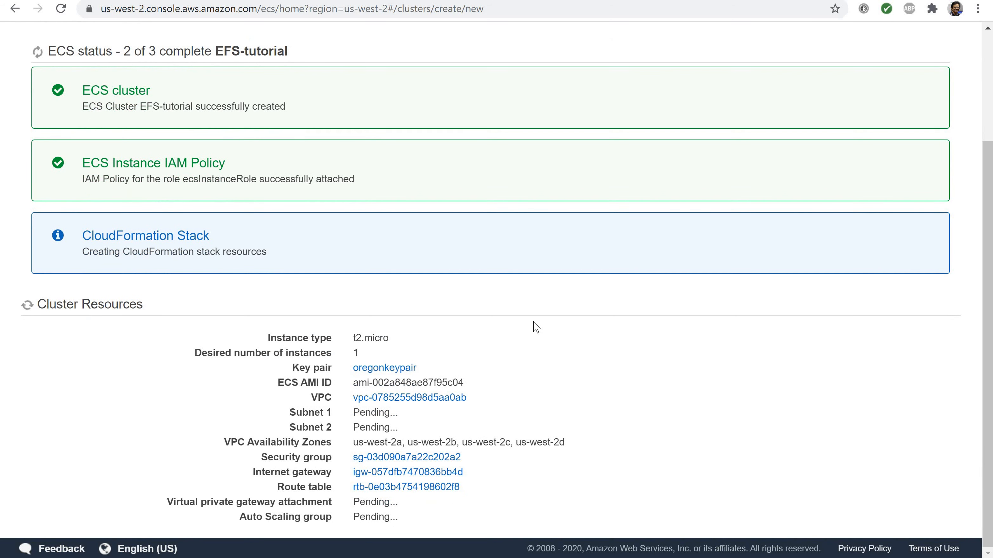
scroll(533, 322, up, 1)
scroll(532, 322, down, 1)
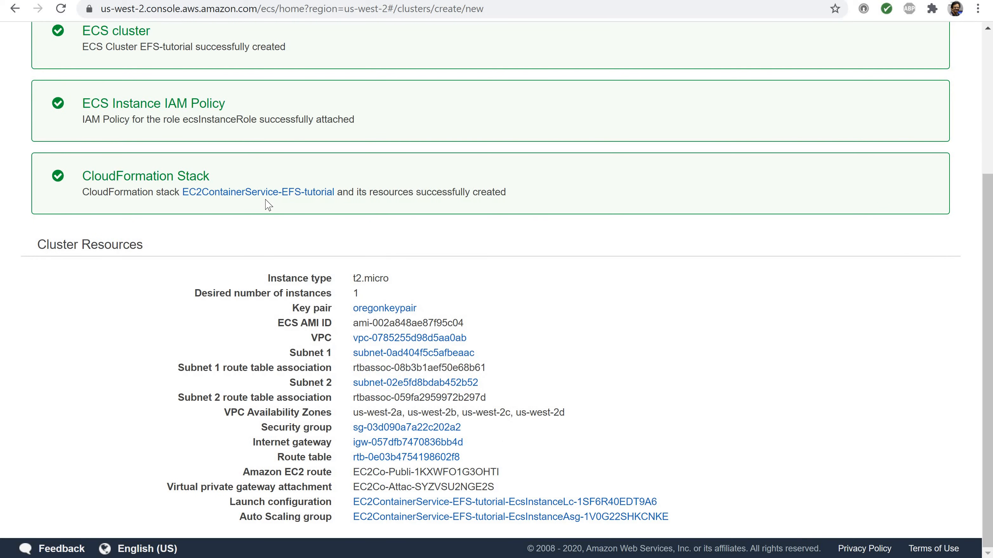
scroll(267, 204, up, 4)
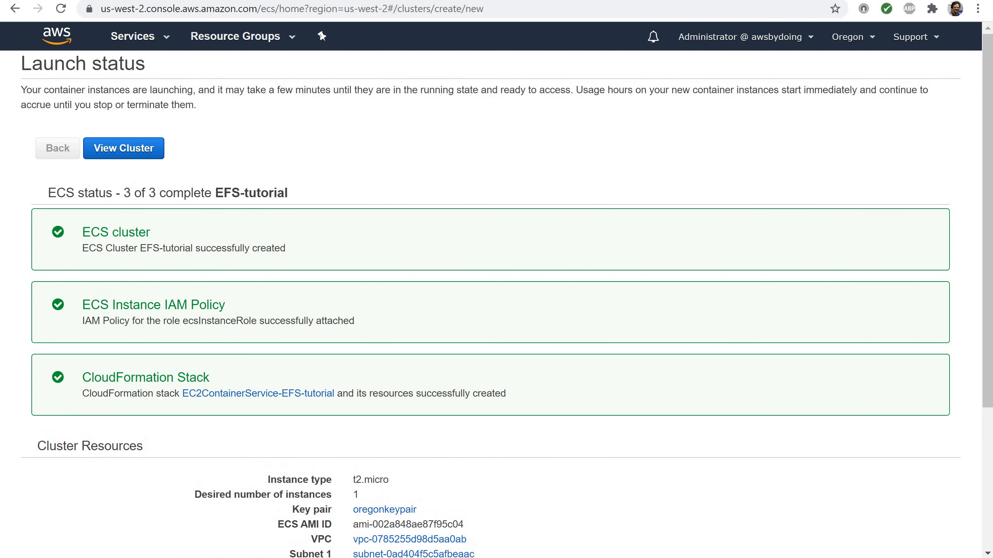
click(124, 157)
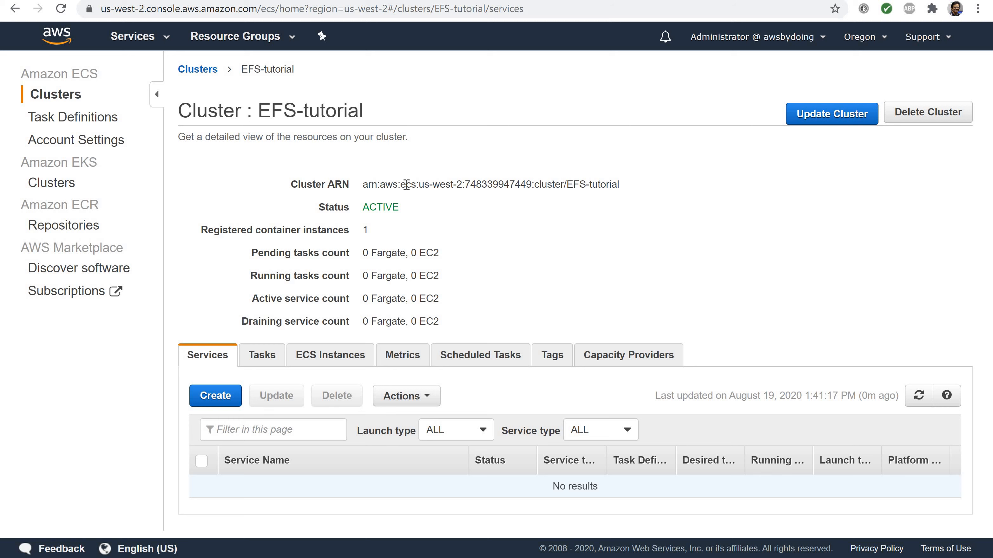
drag(364, 209, 421, 218)
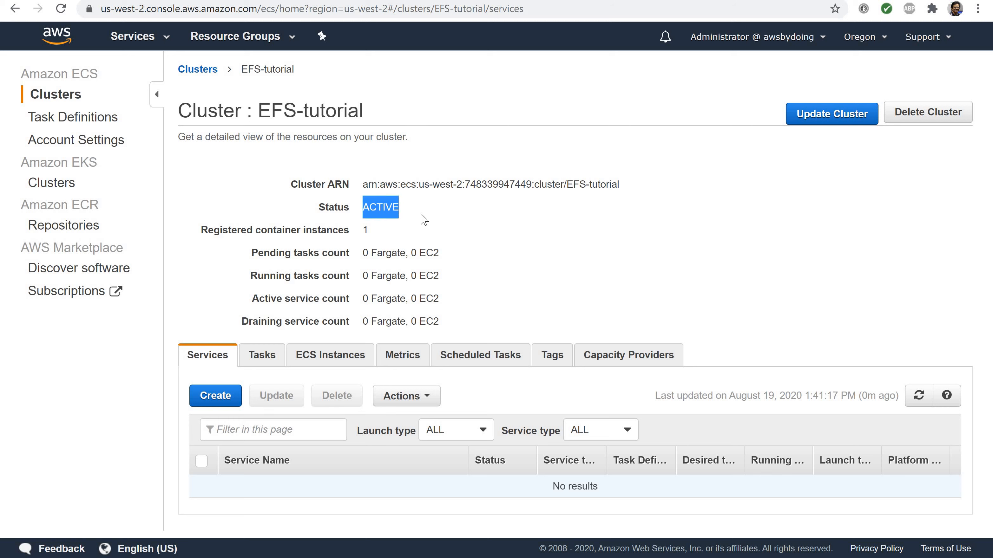
click(421, 217)
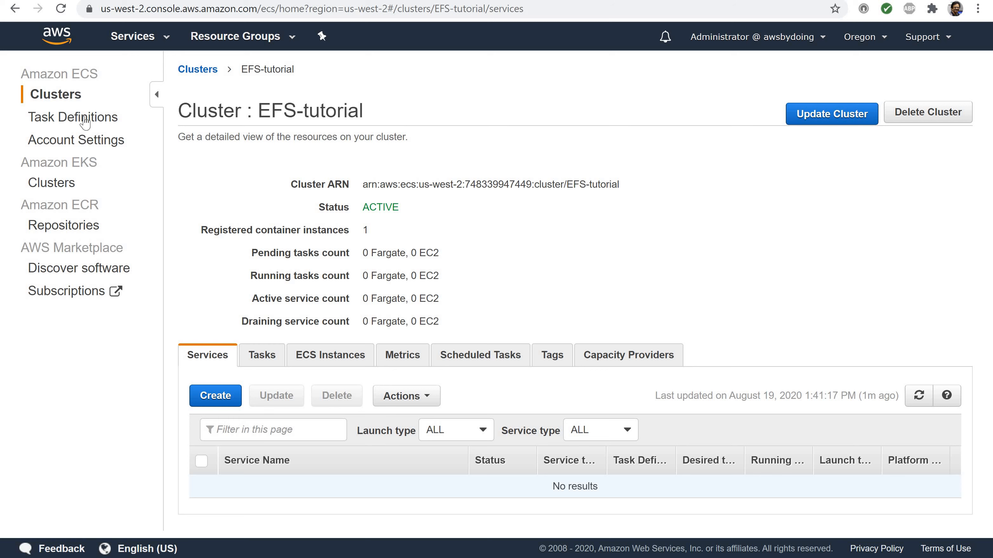
Find the CloudFormation service and open its console
click(132, 46)
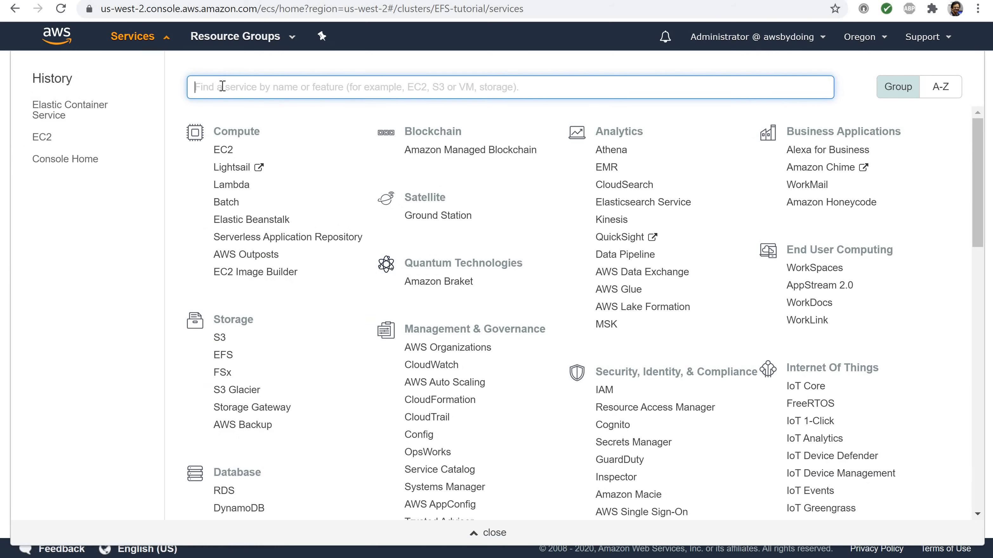
text(clou)
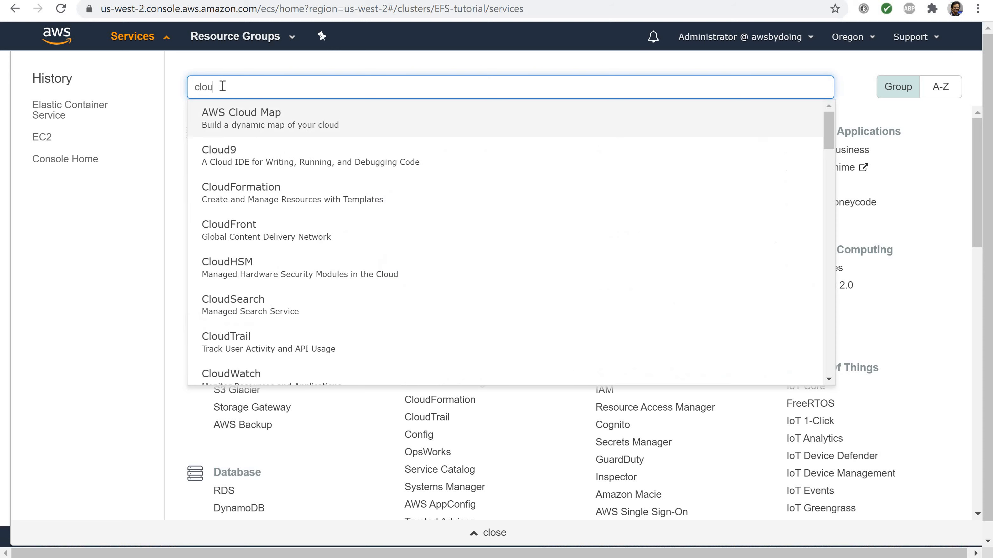
text(dfor)
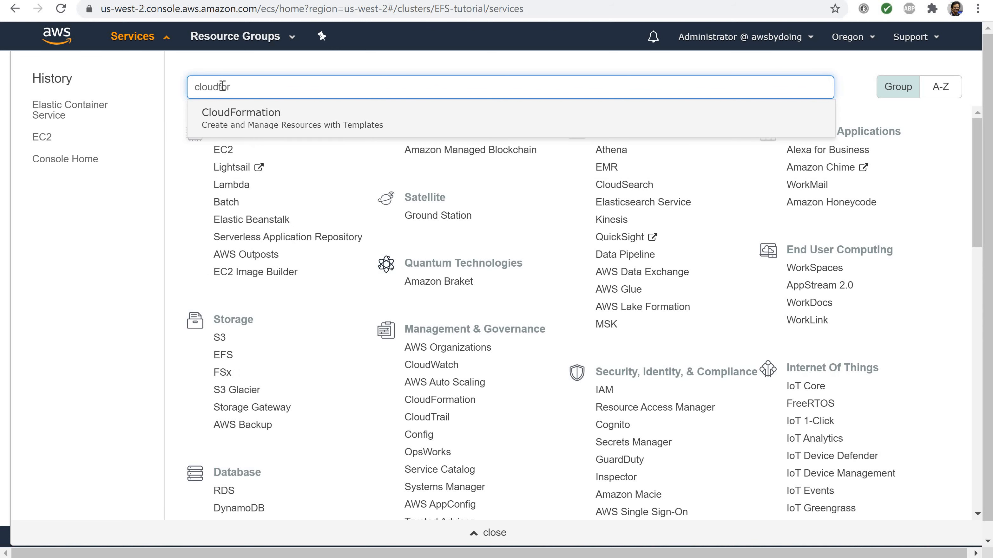
text(m)
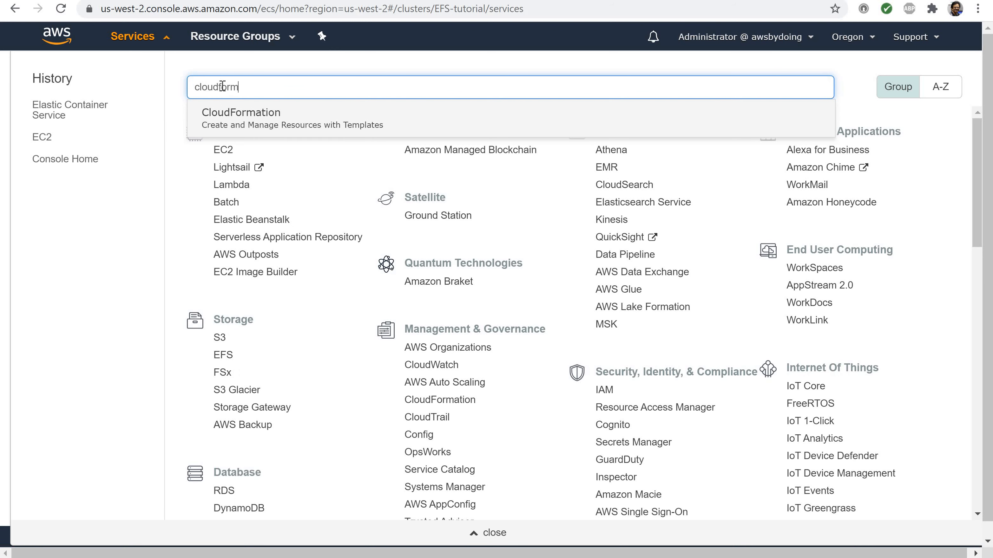
click(224, 117)
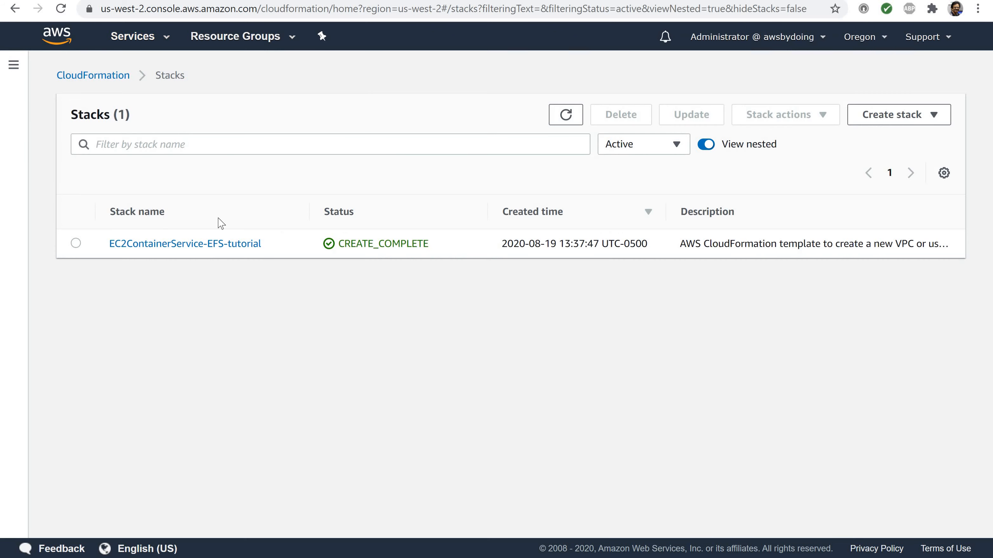
Open the resources of the EC2ContainerService-EFS-tutorial stack and go to the VPC it created
click(205, 249)
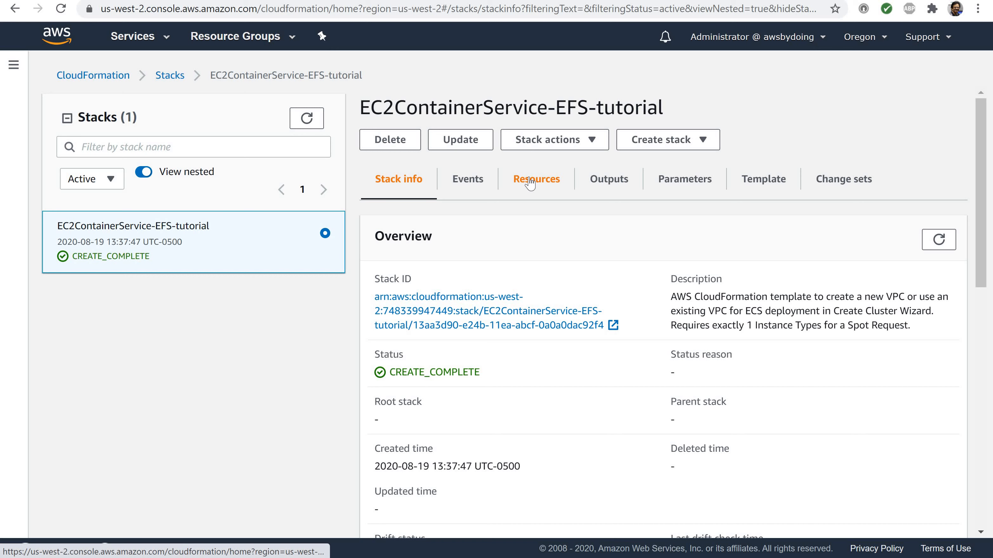
click(530, 183)
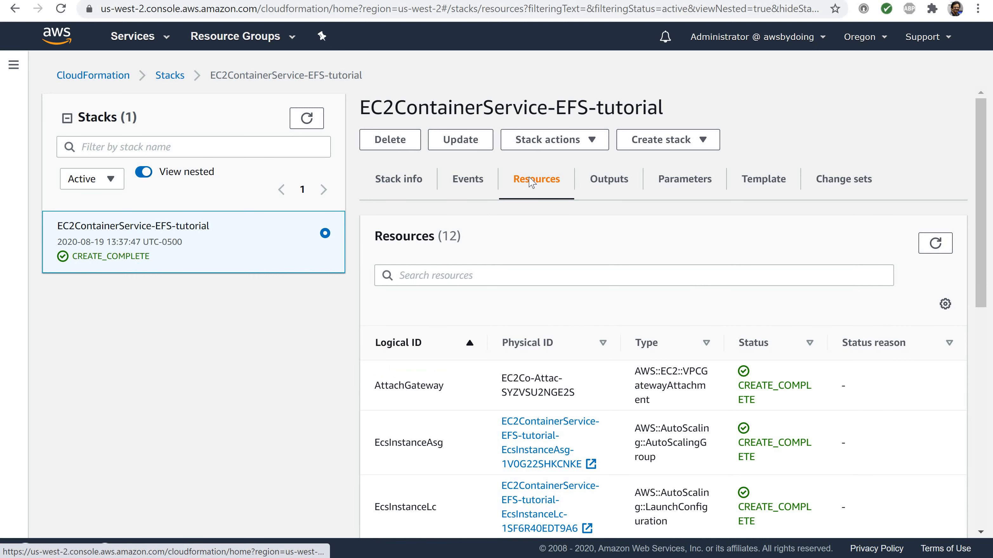
scroll(532, 182, down, 3)
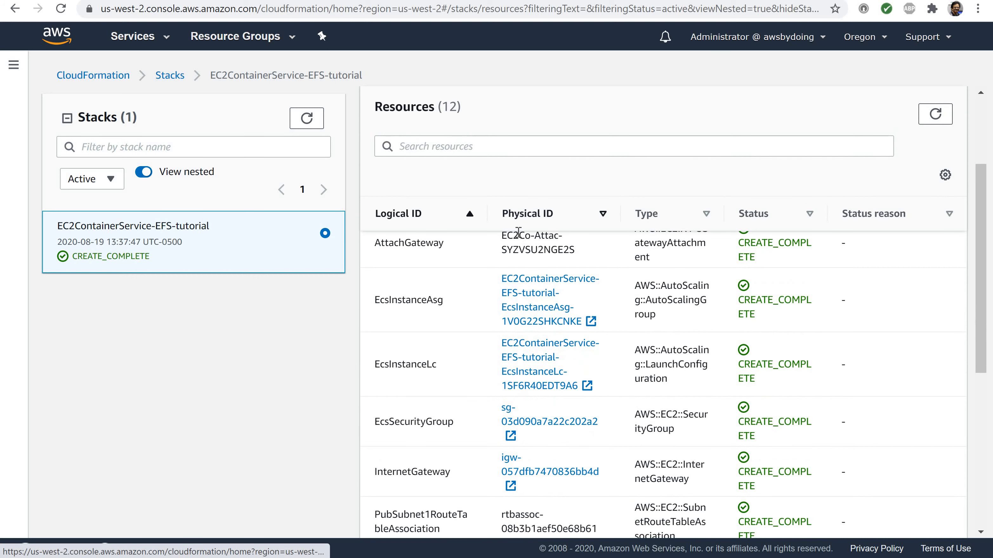
scroll(567, 335, down, 2)
scroll(565, 334, down, 6)
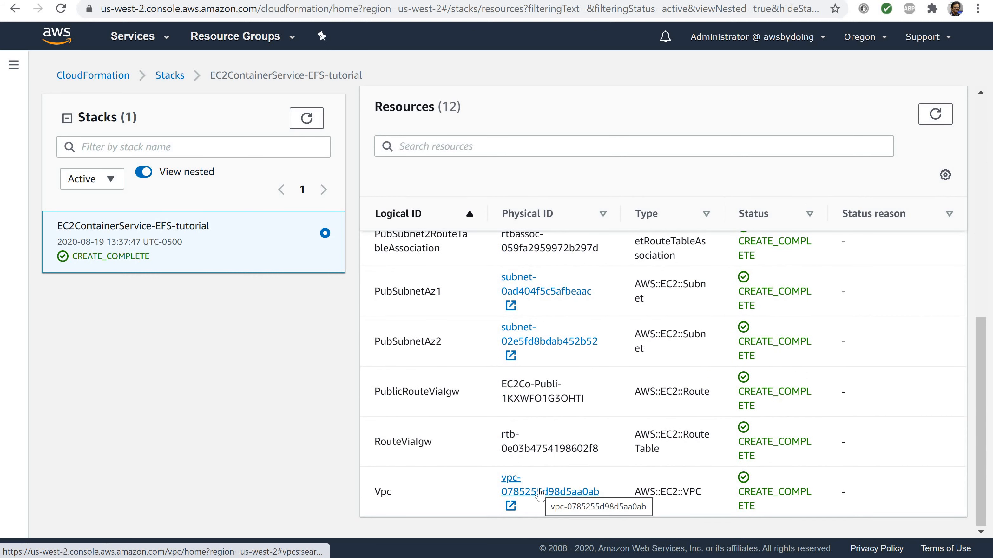
click(540, 493)
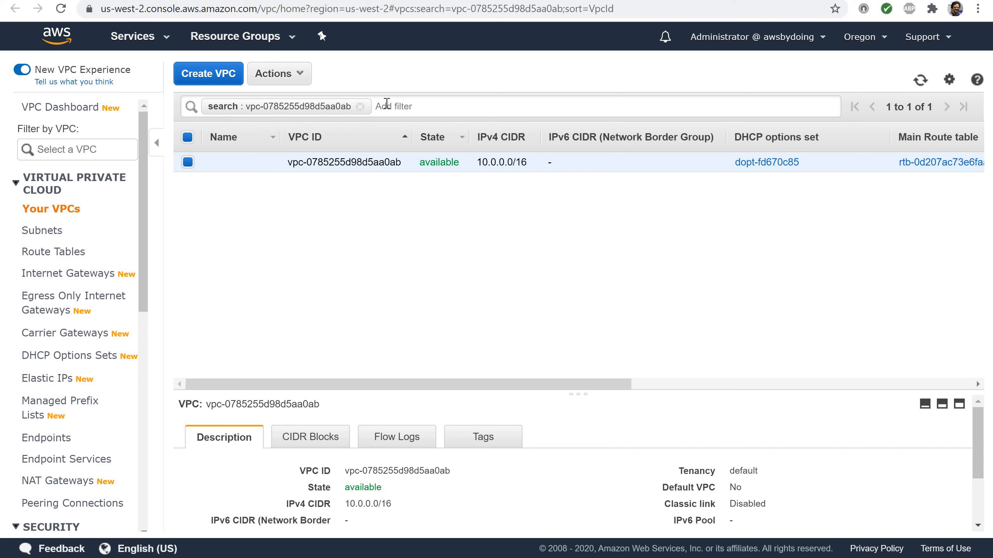
Name the cluster's VPC myEcsVpc
click(267, 163)
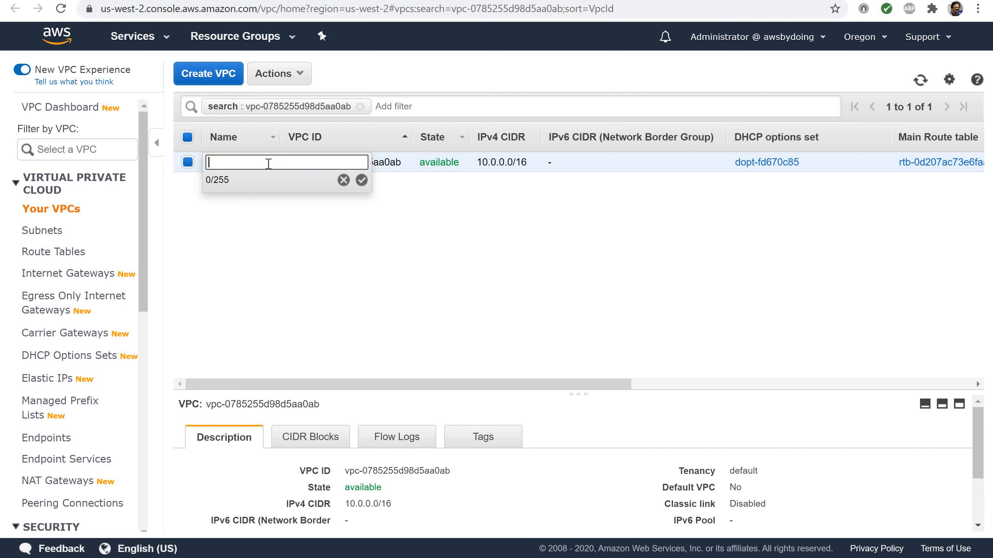
text(myEcdVpc)
click(361, 181)
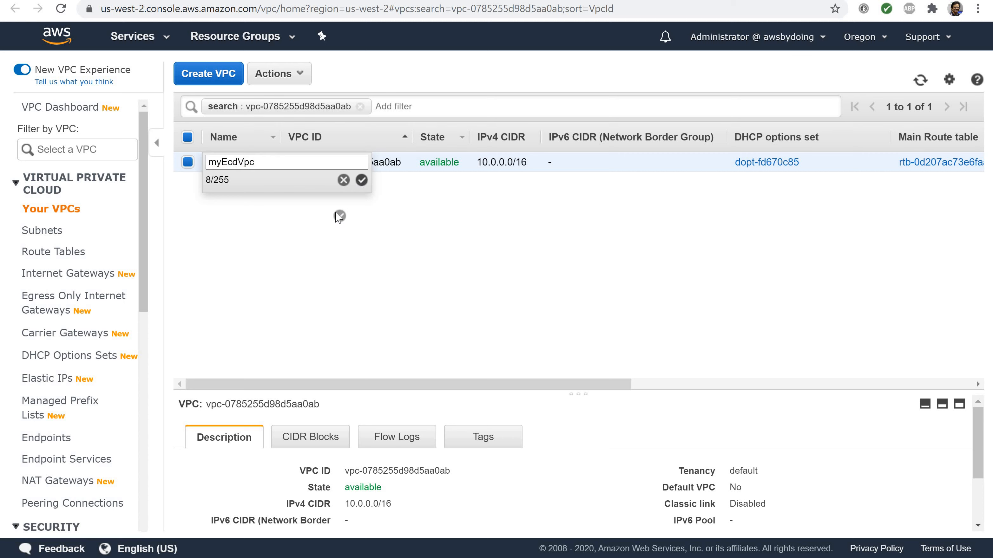
click(237, 162)
key(BackSpace)
text(s)
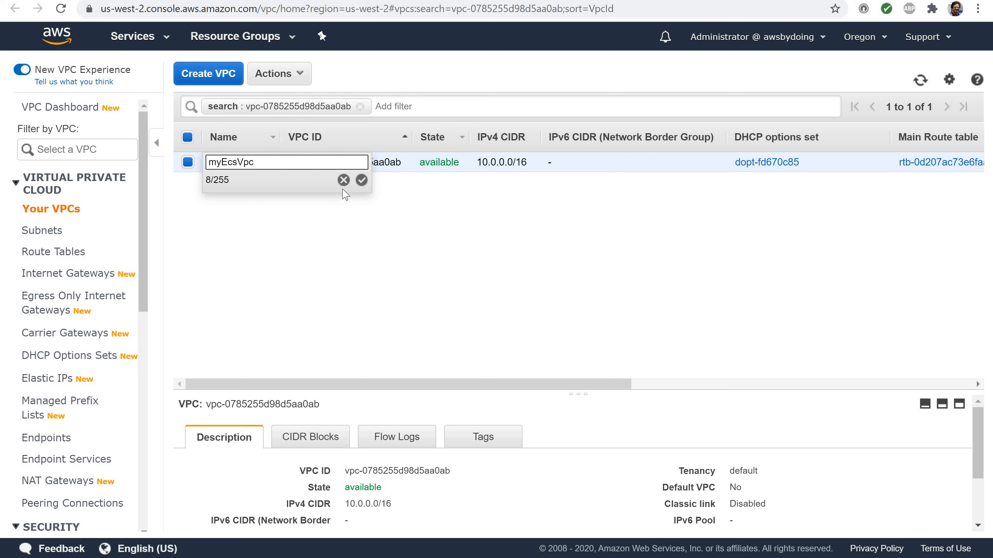
click(361, 180)
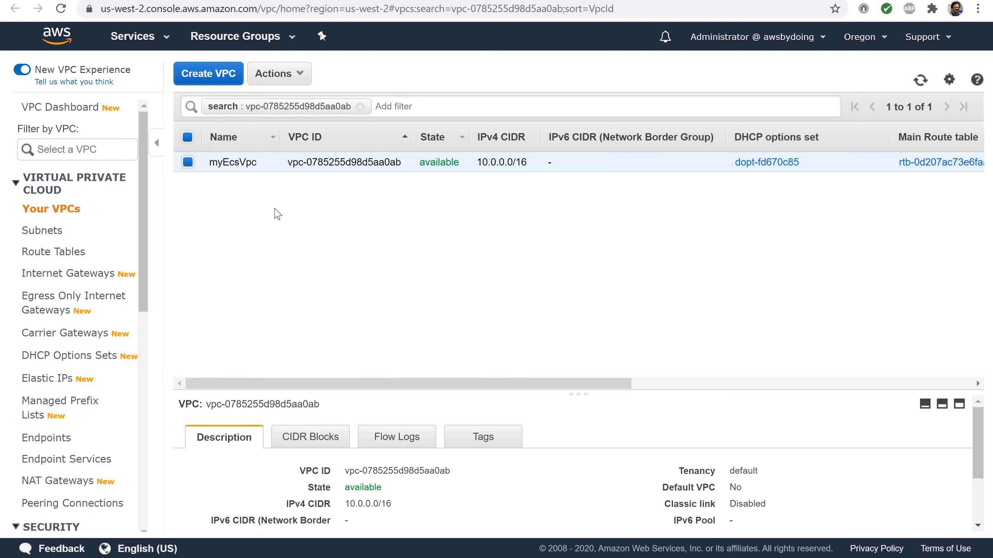
Find the Elastic Container Service console and open the EFS-tutorial cluster
click(146, 38)
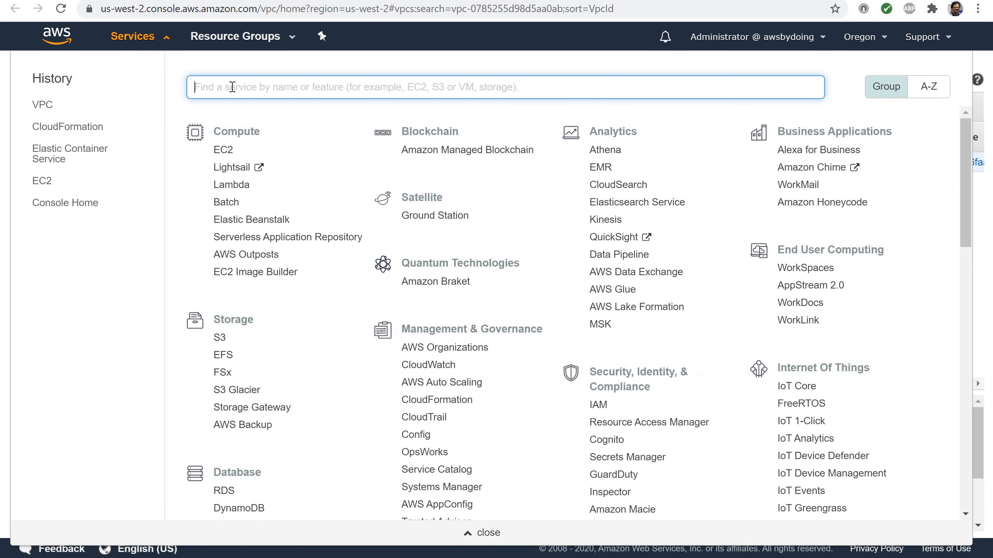
text(e)
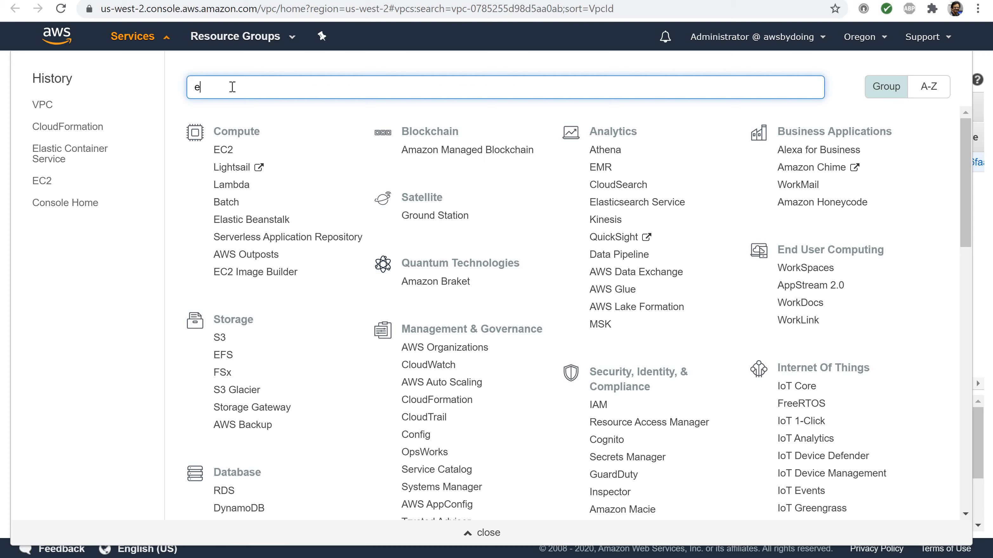
text(cs)
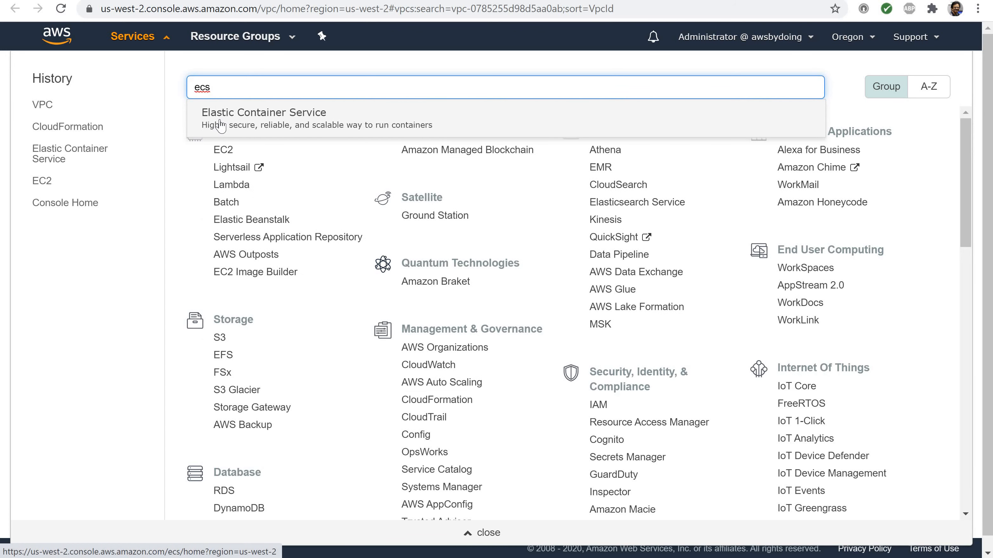
click(221, 124)
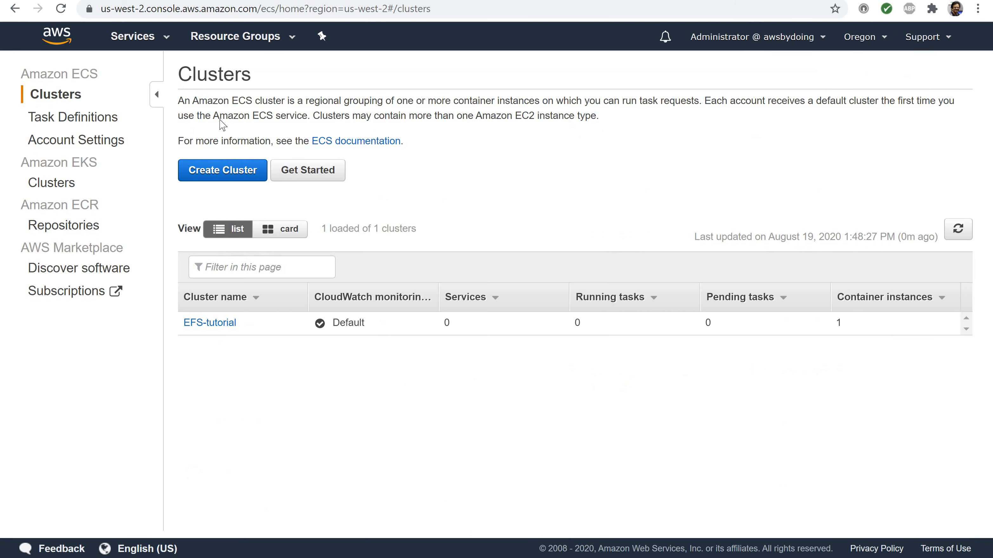
click(215, 326)
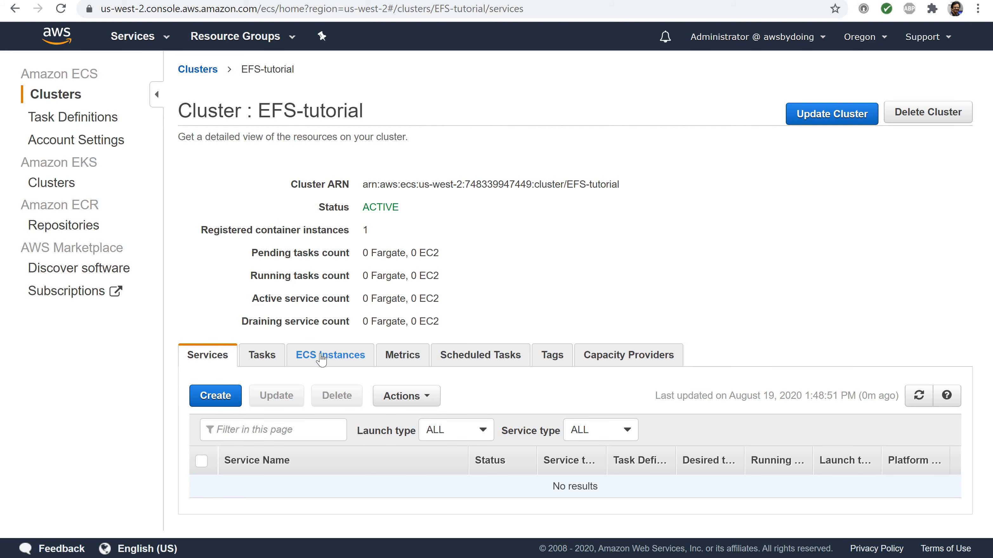
List the cluster's ECS instances and widen the Container Instance and EC2 Instance columns
click(321, 356)
scroll(323, 356, down, 2)
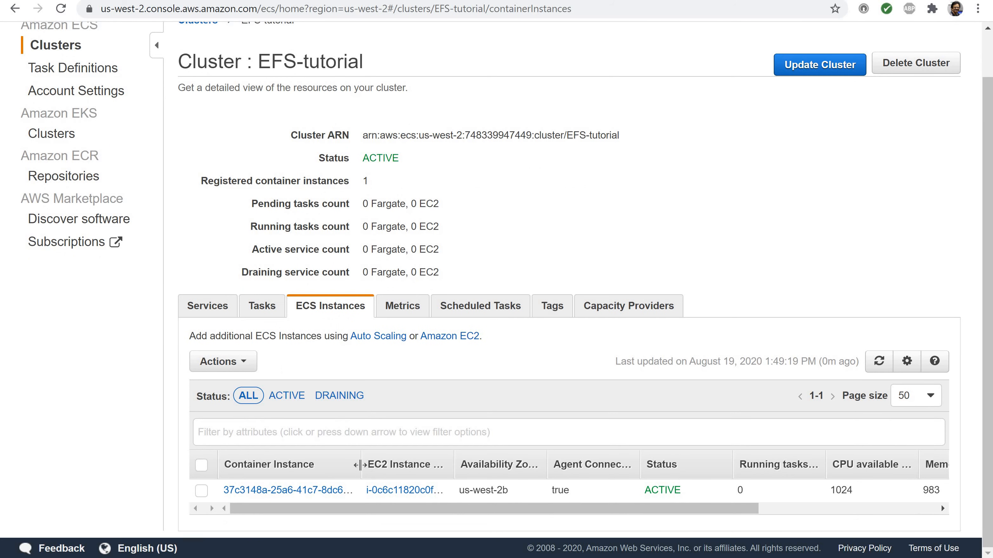
drag(386, 470, 387, 471)
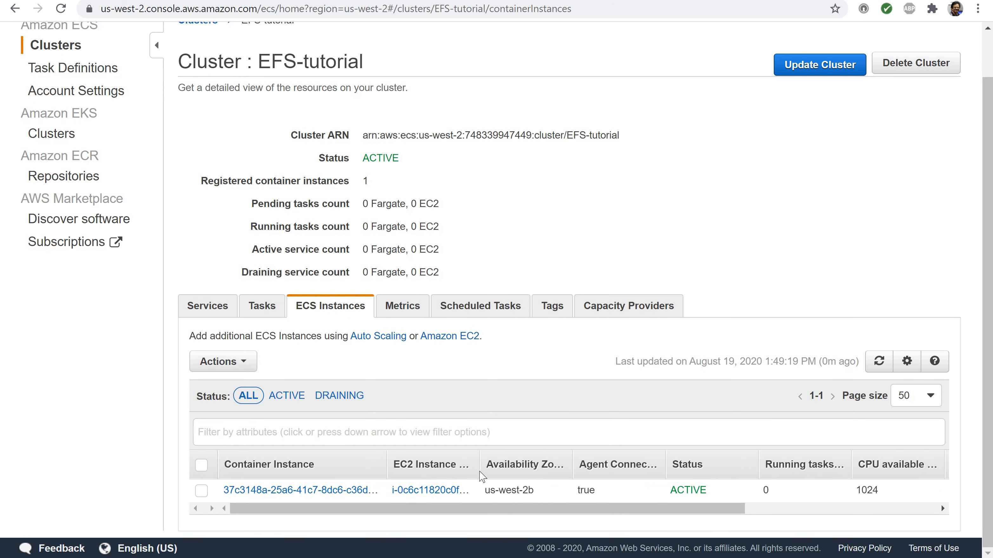
drag(479, 466, 505, 466)
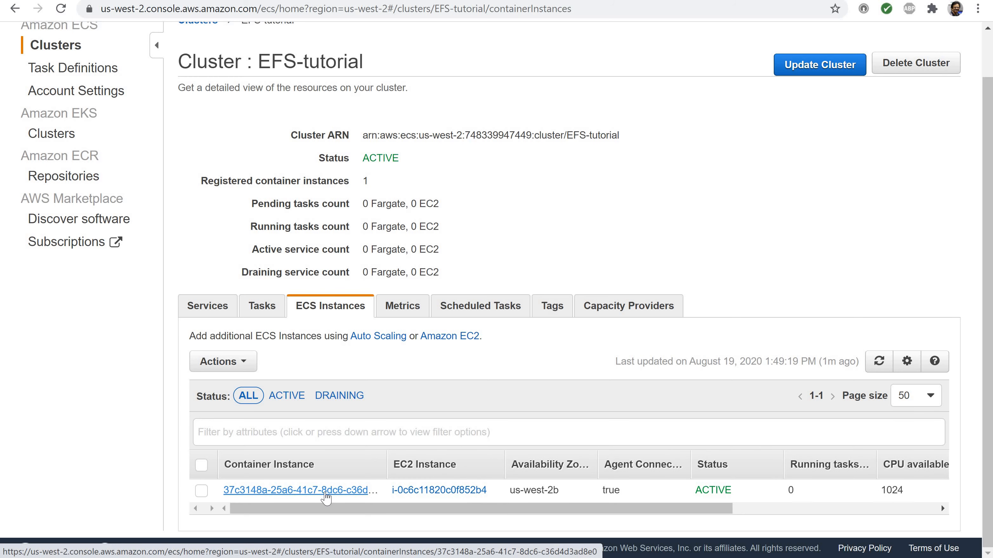
Open the container instance's details, check its availability zone, and go to the linked EC2 instance
click(326, 491)
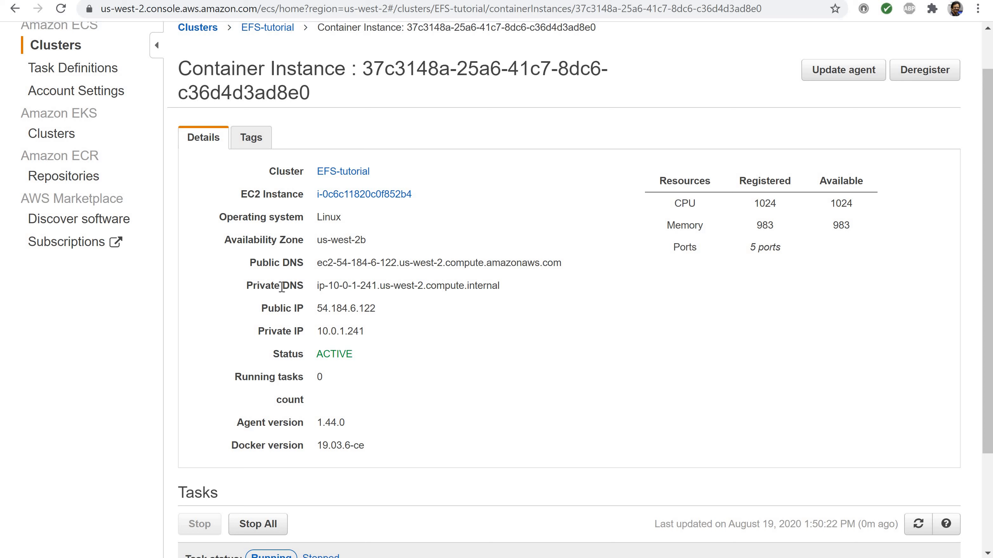
triple_click(358, 239)
click(403, 246)
click(355, 194)
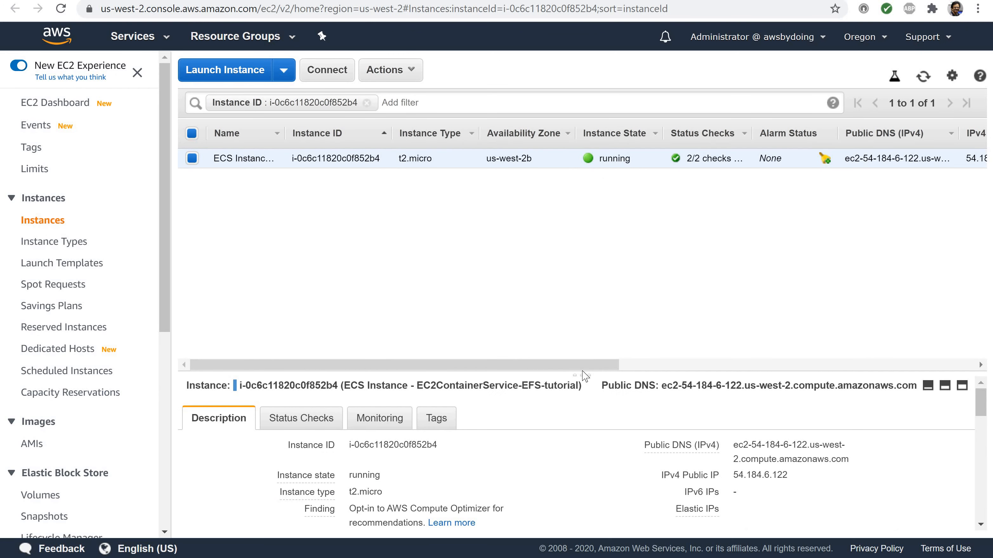
Enlarge the EC2 instance's description and review the inbound and outbound rules of its security group
drag(582, 375, 583, 185)
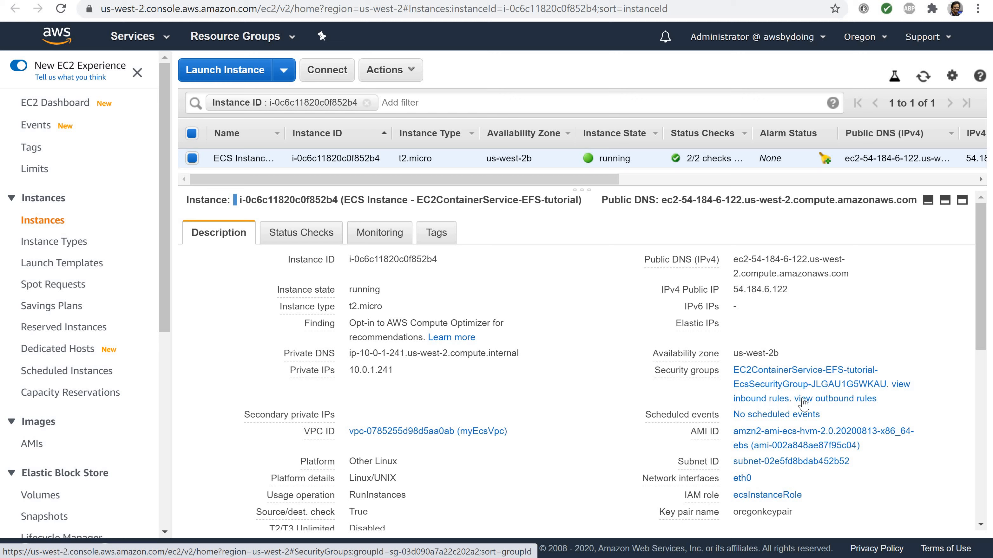
click(759, 406)
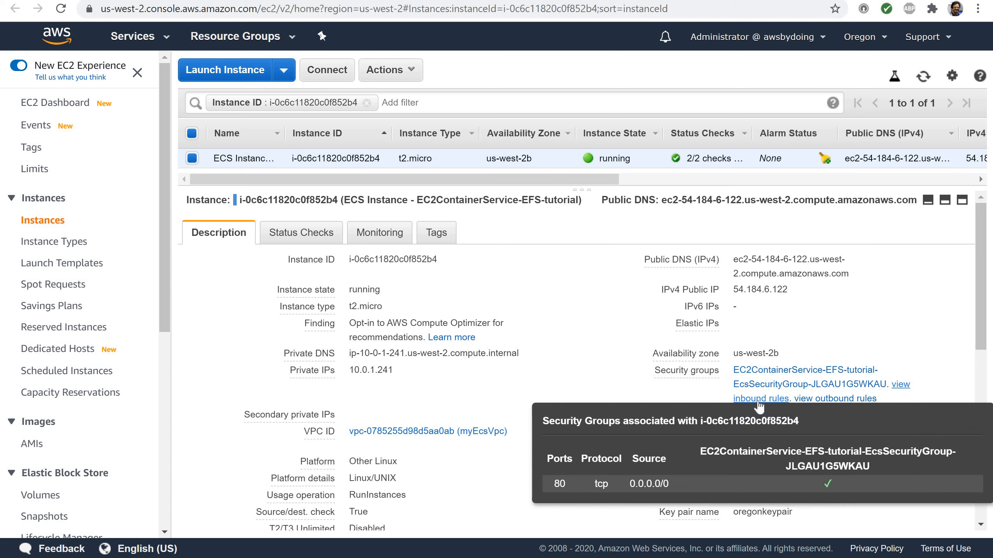
click(758, 403)
click(819, 402)
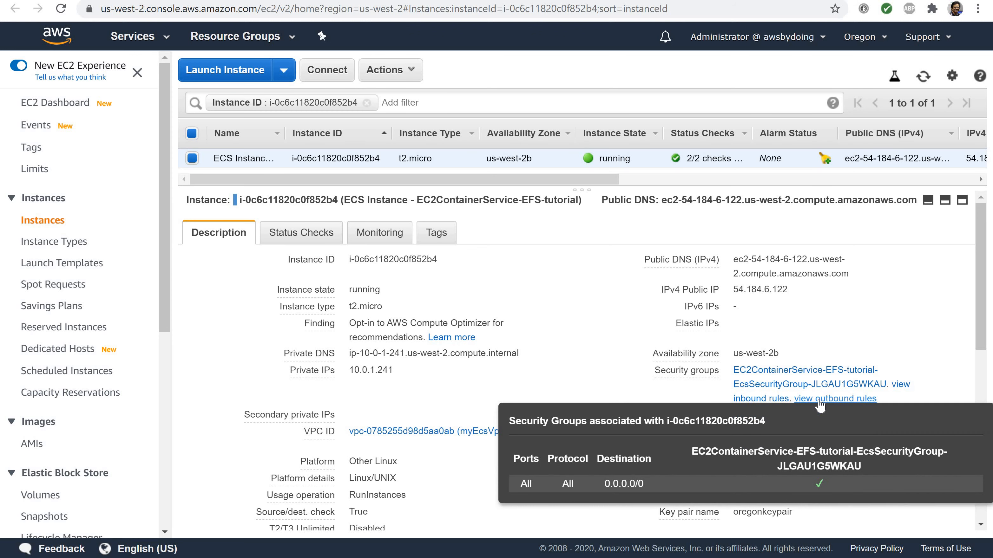
click(764, 400)
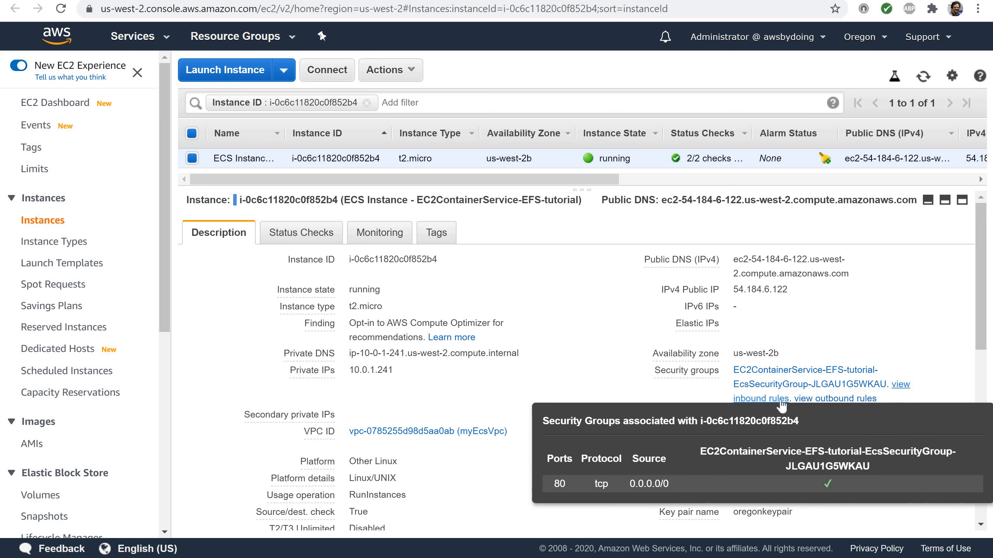
Open the instance's security group and name it myEcsContainerSecurityGroup
click(767, 385)
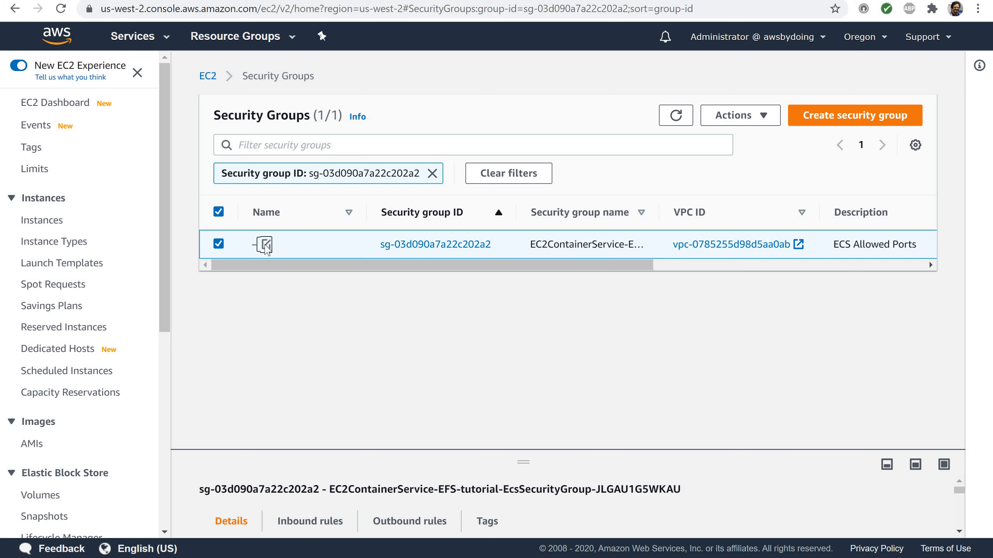
click(267, 245)
text(m)
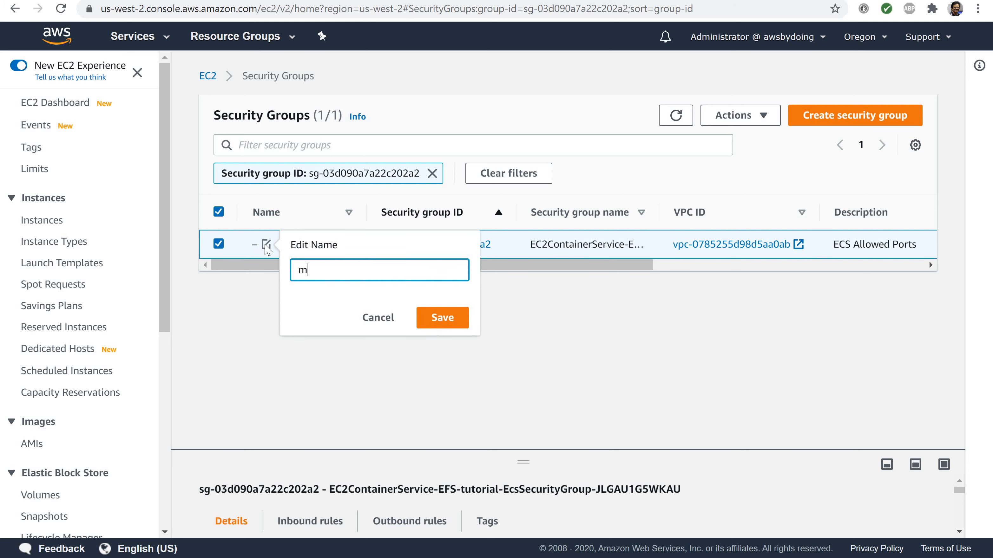
text(yEcdContainerSecurityGr)
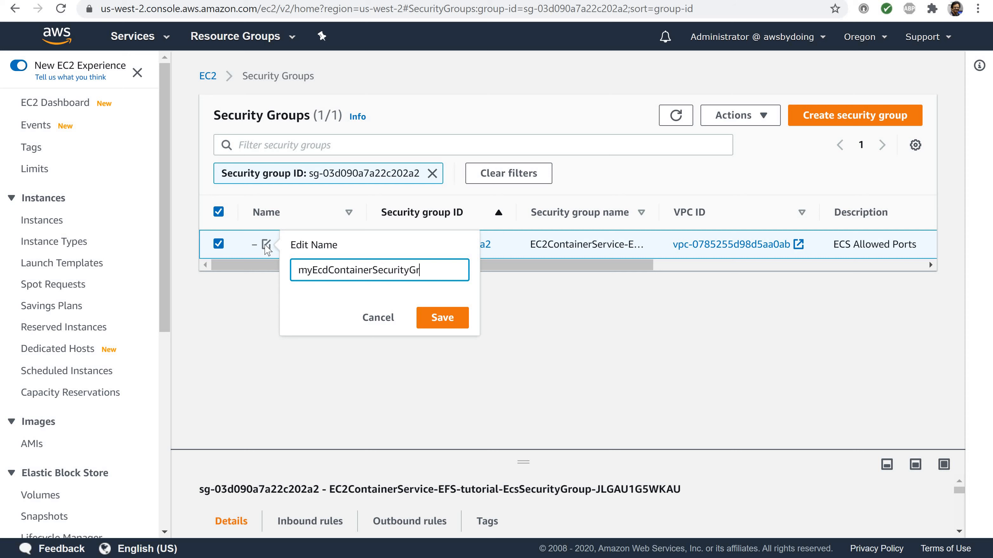
text(oup)
key(Left)
key(Left)
key(Left)
key(Left)
key(Left)
key(Left)
key(Left)
key(Left)
key(Left)
key(Left)
key(Left)
key(Left)
key(Left)
key(Left)
key(Left)
key(Left)
key(Left)
key(Left)
key(Left)
key(Left)
key(BackSpace)
text(s)
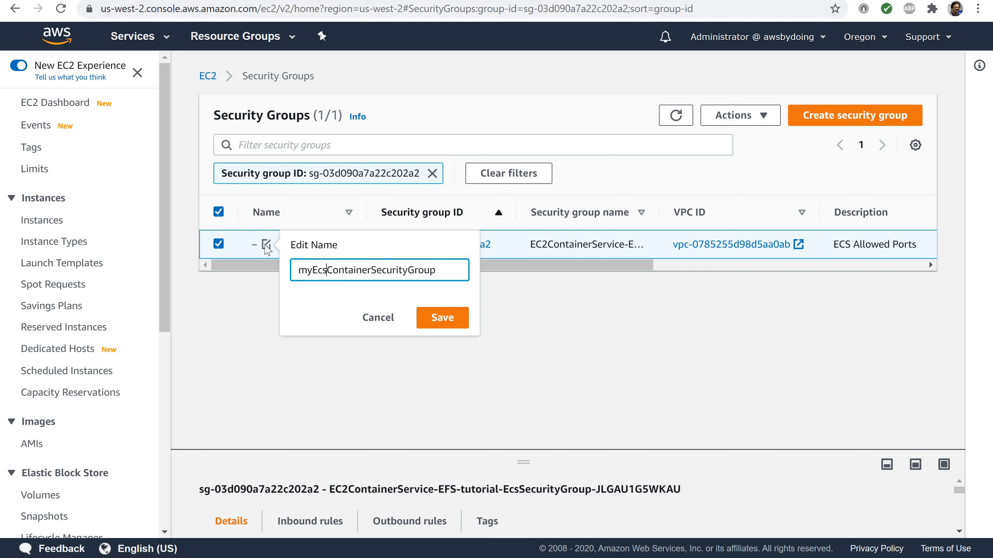
click(436, 319)
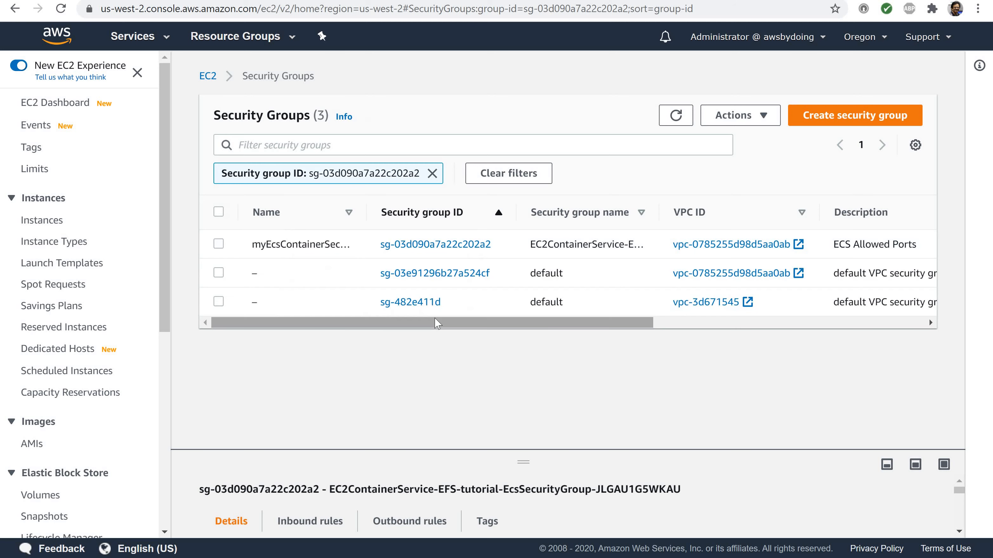
Widen the security group list's Name column and open the inbound rules of myEcsContainerSecurityGroup for editing
drag(367, 213, 415, 214)
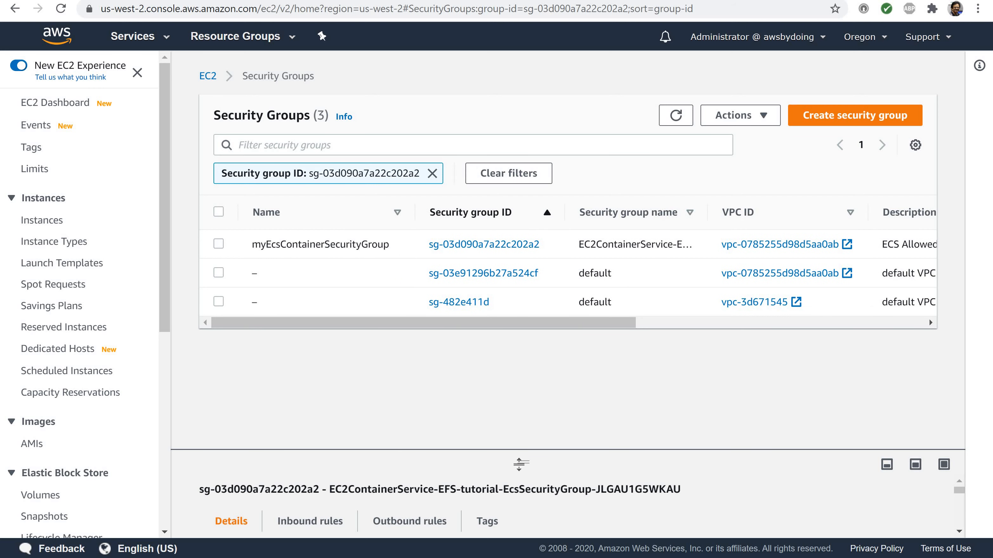
drag(521, 454, 501, 281)
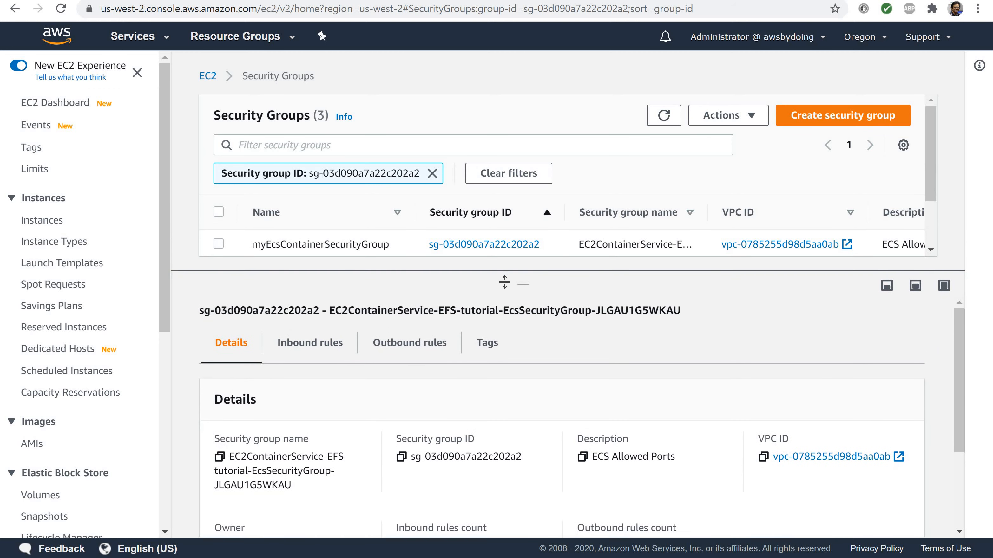
click(331, 351)
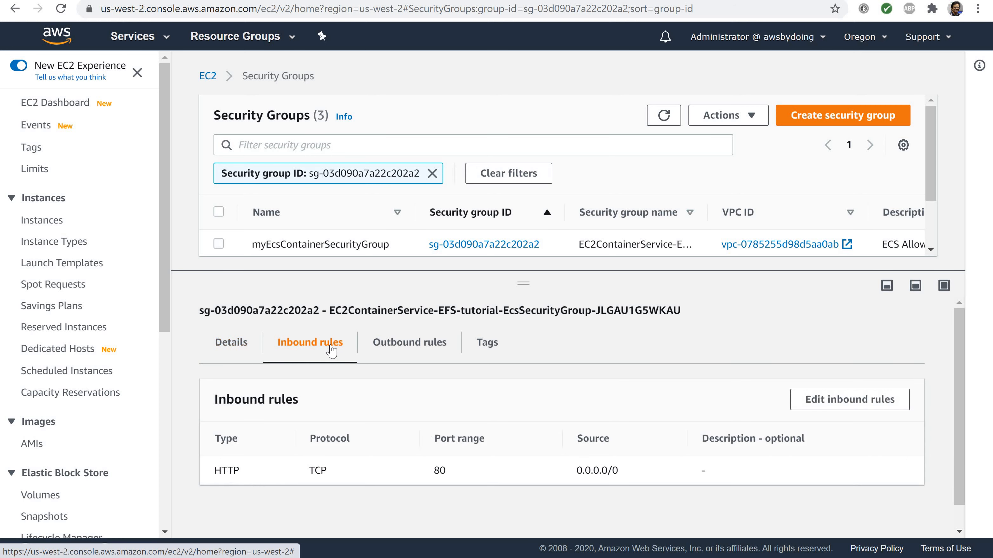
click(838, 405)
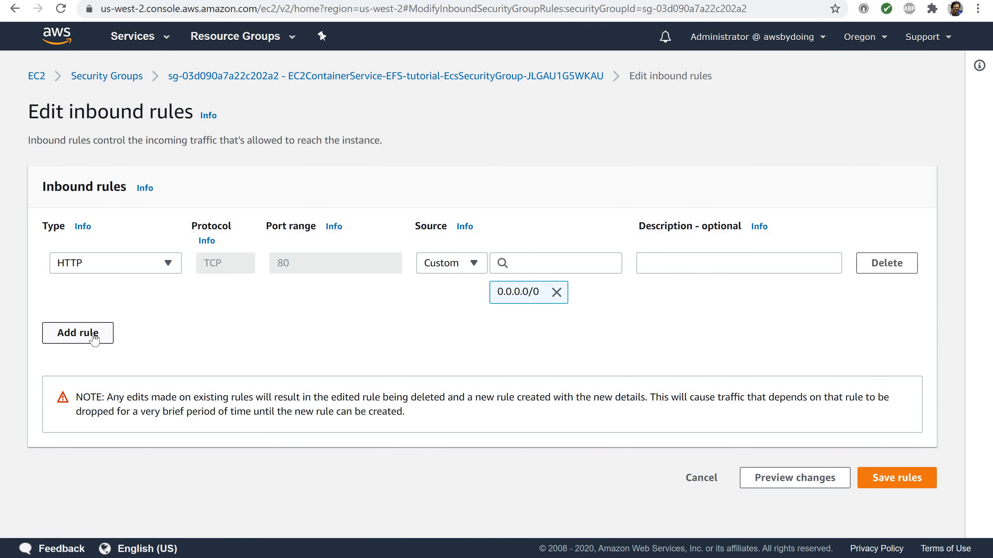
Add an inbound rule of type SSH with the source set to Anywhere
click(94, 340)
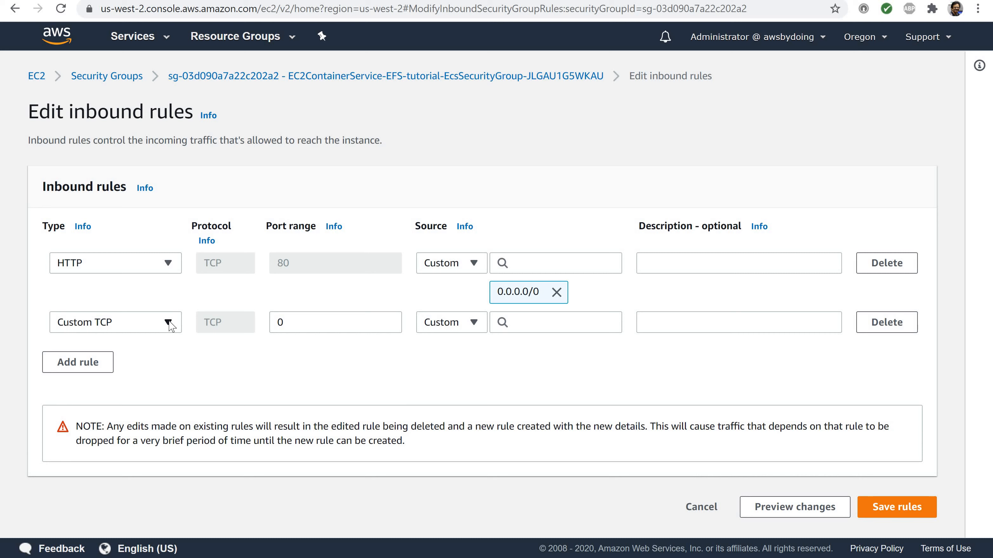
click(168, 323)
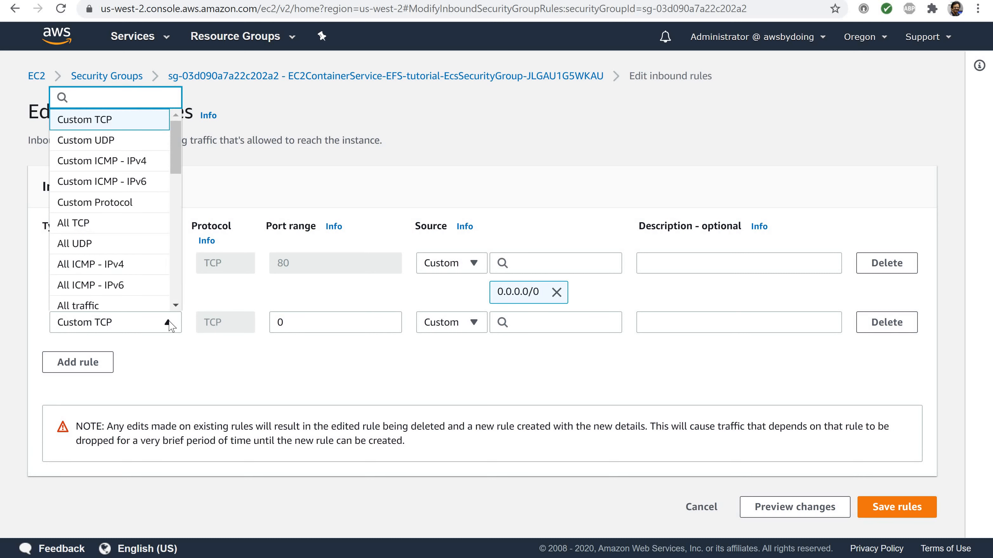
text(s)
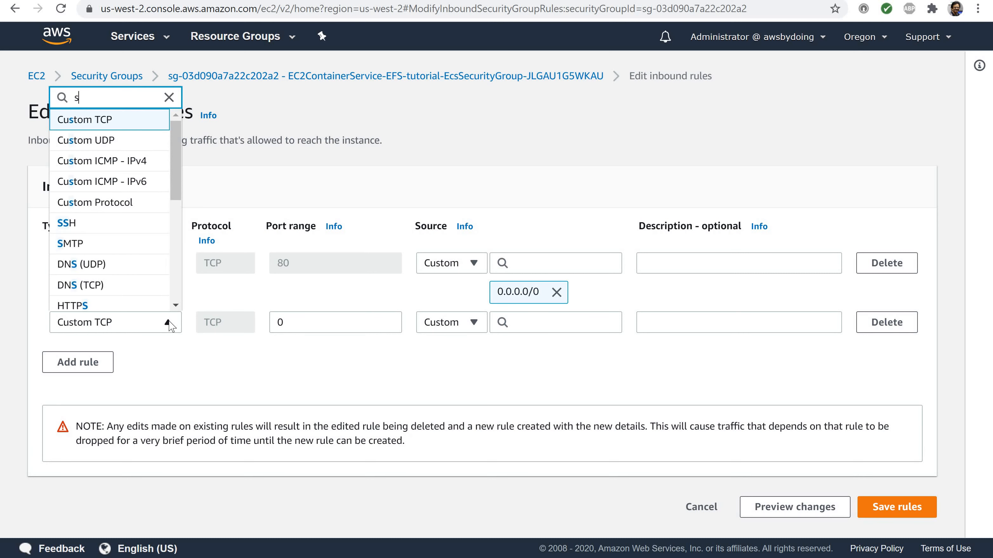
text(s)
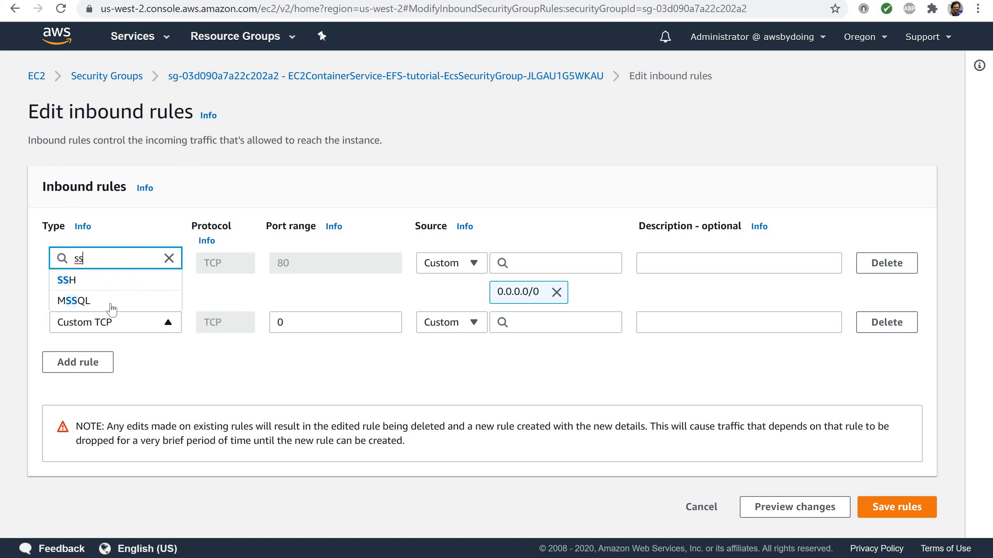
click(77, 288)
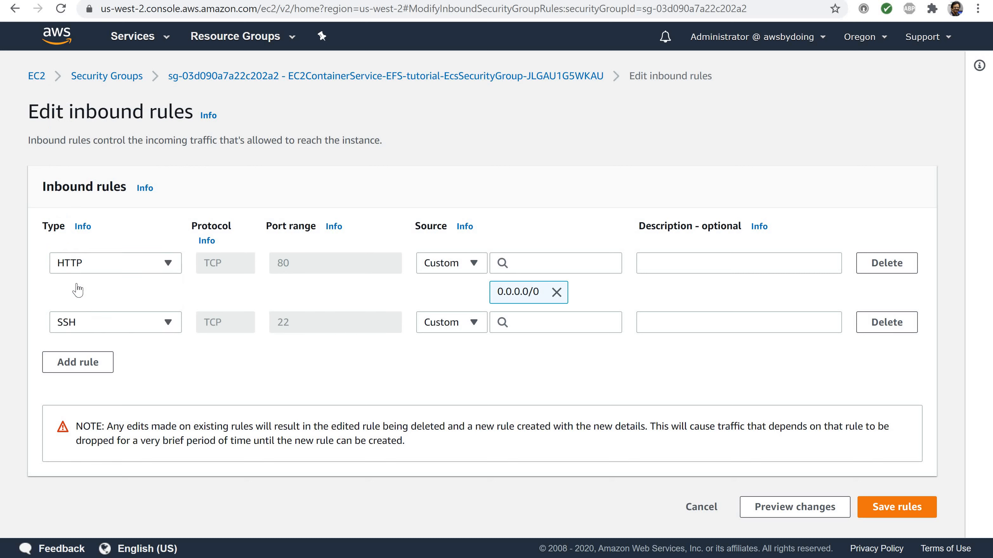
click(474, 323)
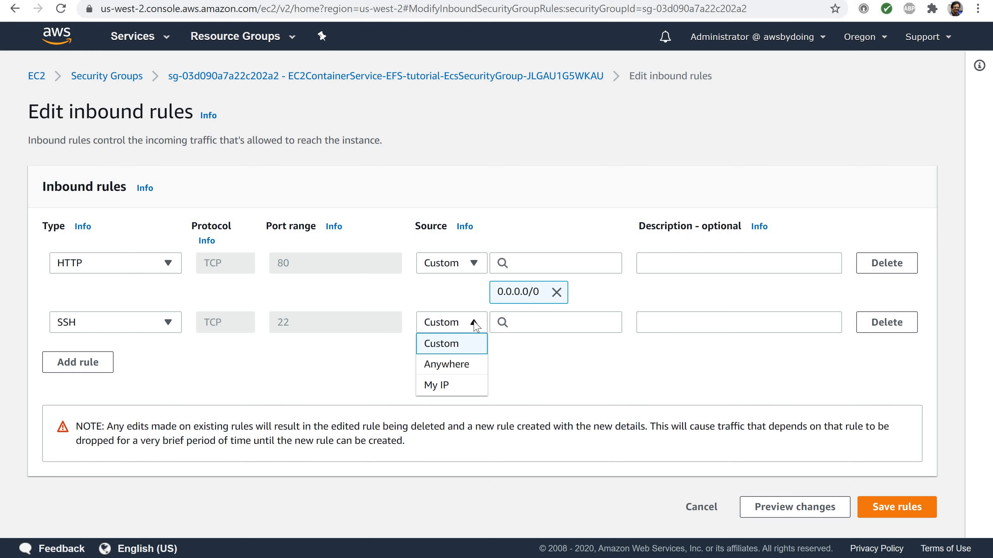
click(451, 375)
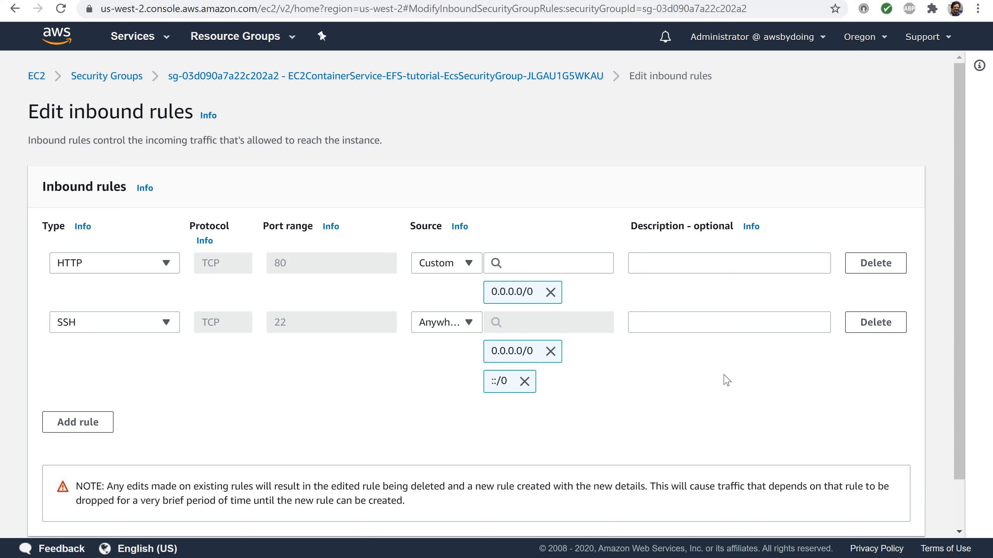
Save the edited inbound rules of myEcsContainerSecurityGroup and review its updated rule list
scroll(784, 387, down, 2)
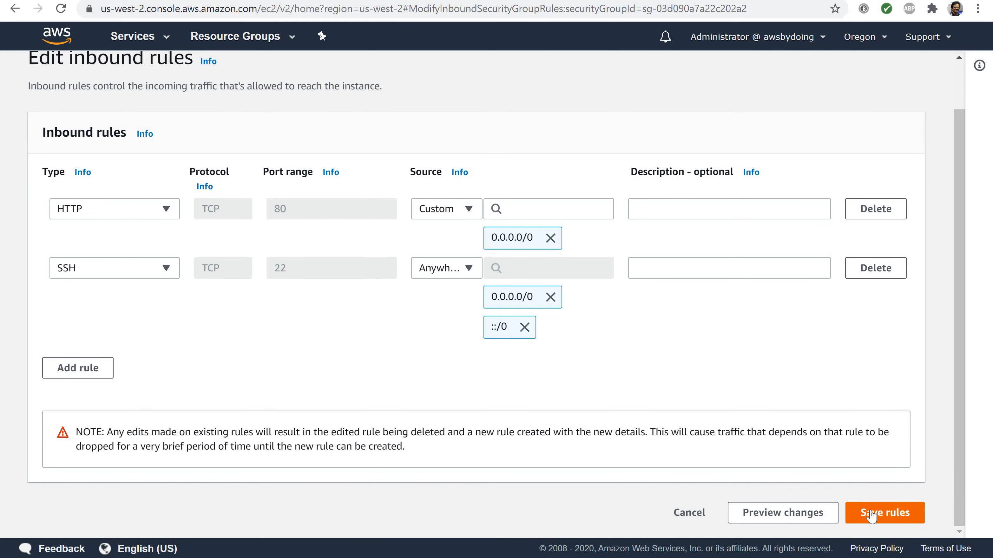
click(870, 516)
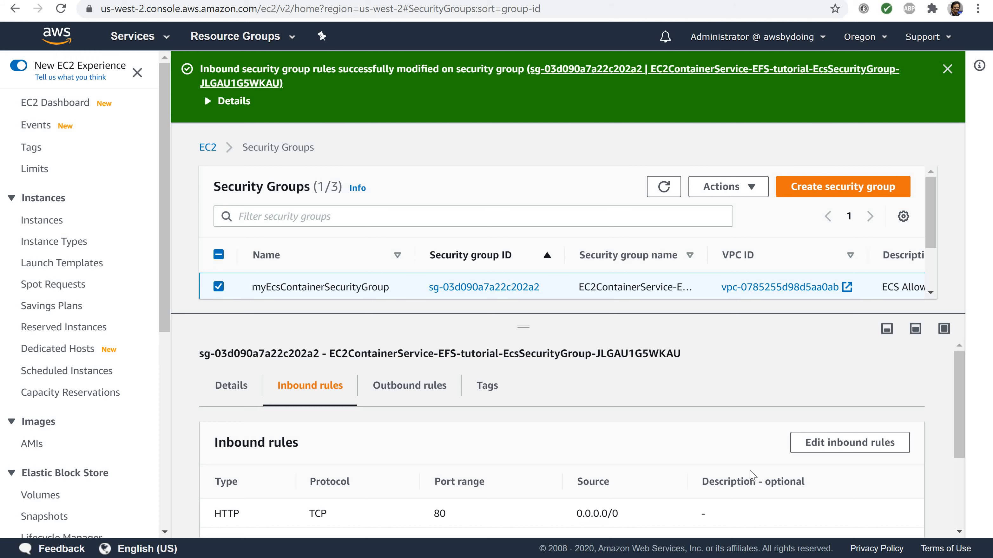
scroll(499, 466, down, 3)
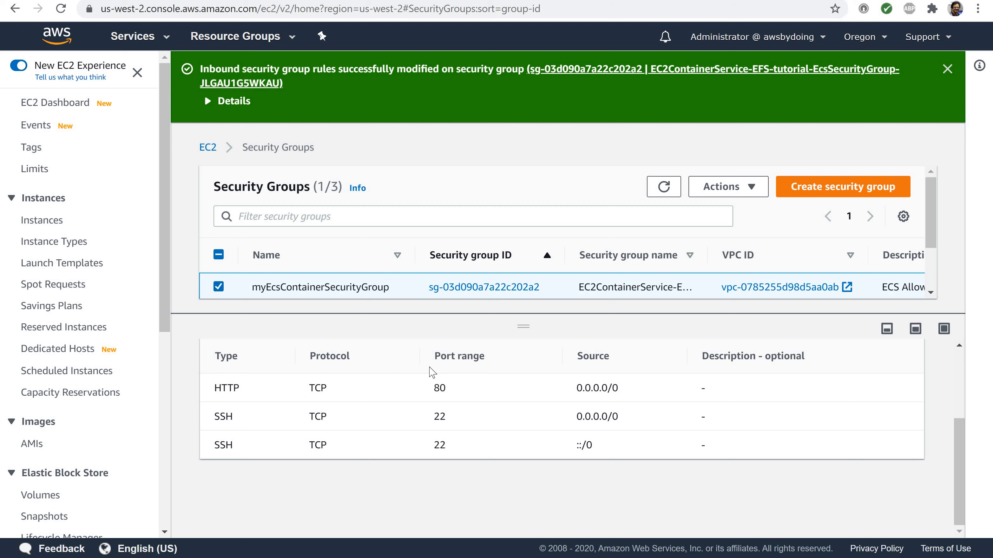
Reload the Security Groups list from the Network & Security section and dismiss the success notice
scroll(132, 245, down, 4)
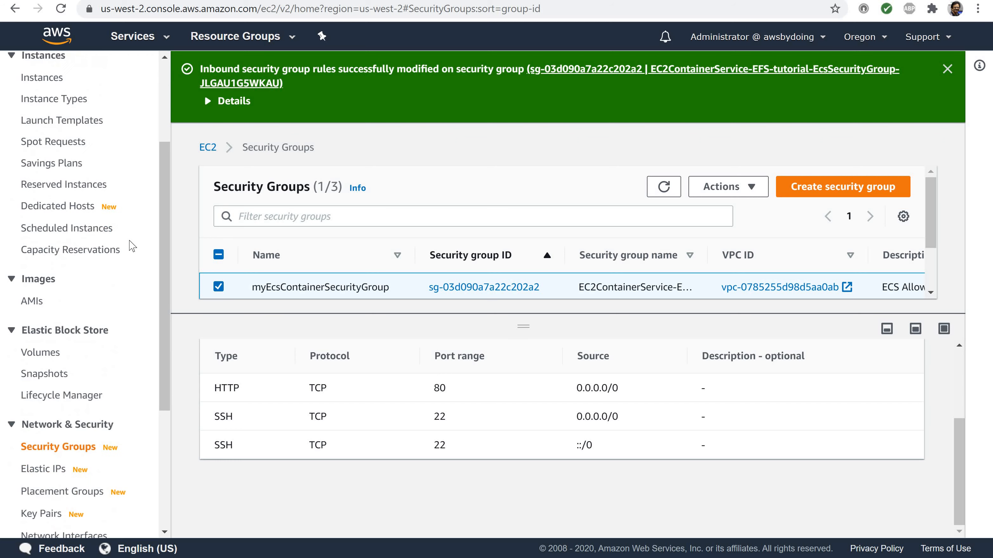
scroll(132, 245, up, 4)
scroll(132, 245, down, 2)
scroll(132, 246, down, 1)
scroll(132, 245, up, 1)
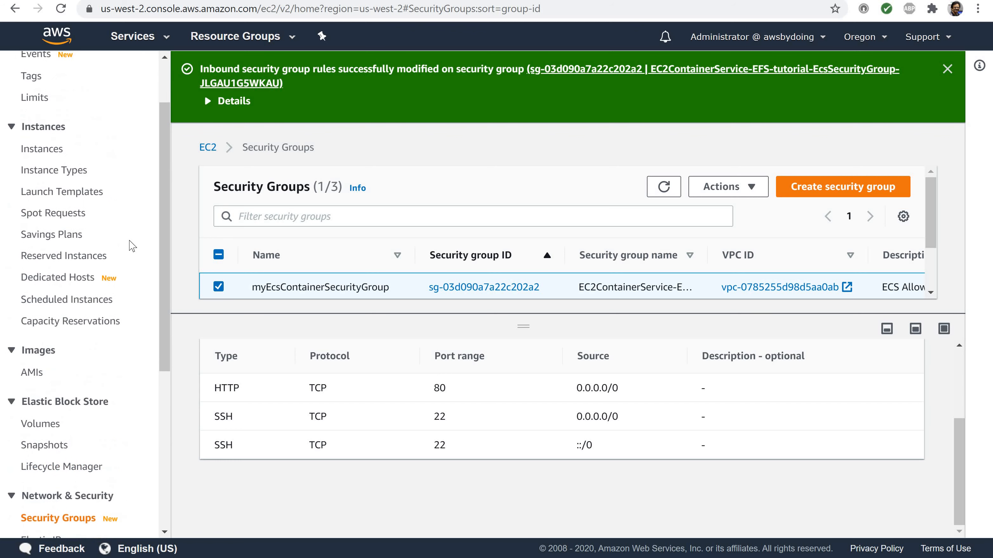
scroll(132, 245, down, 5)
scroll(132, 246, up, 2)
scroll(132, 245, down, 3)
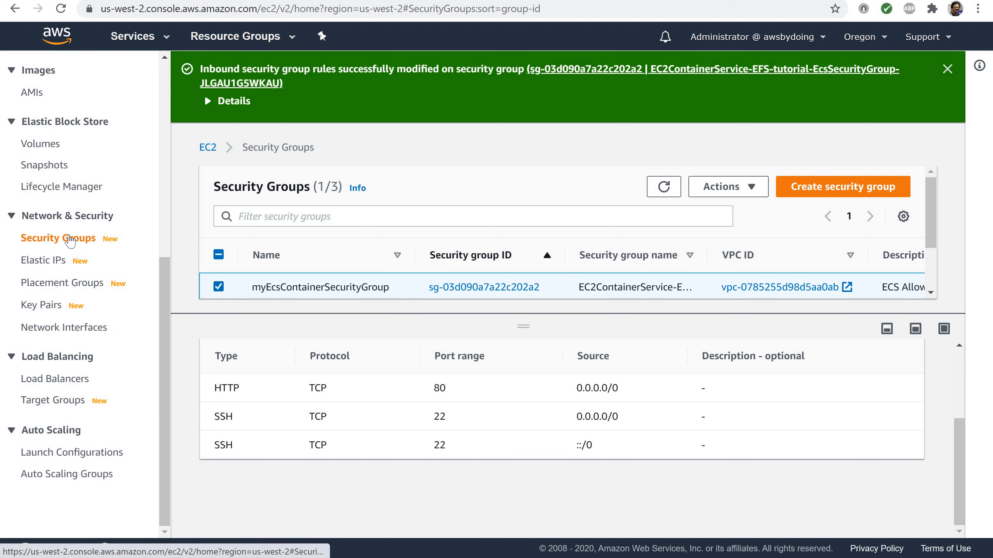
click(71, 239)
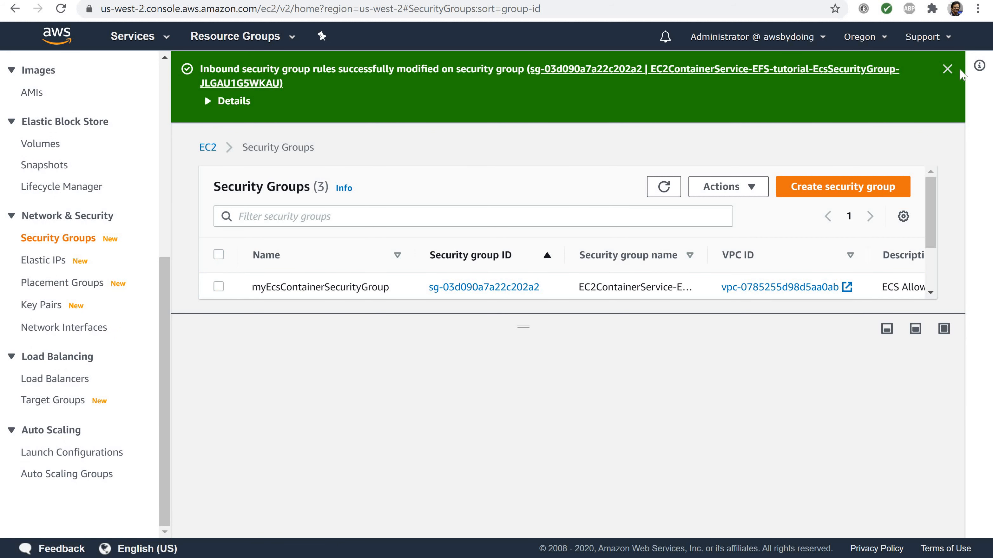
click(947, 69)
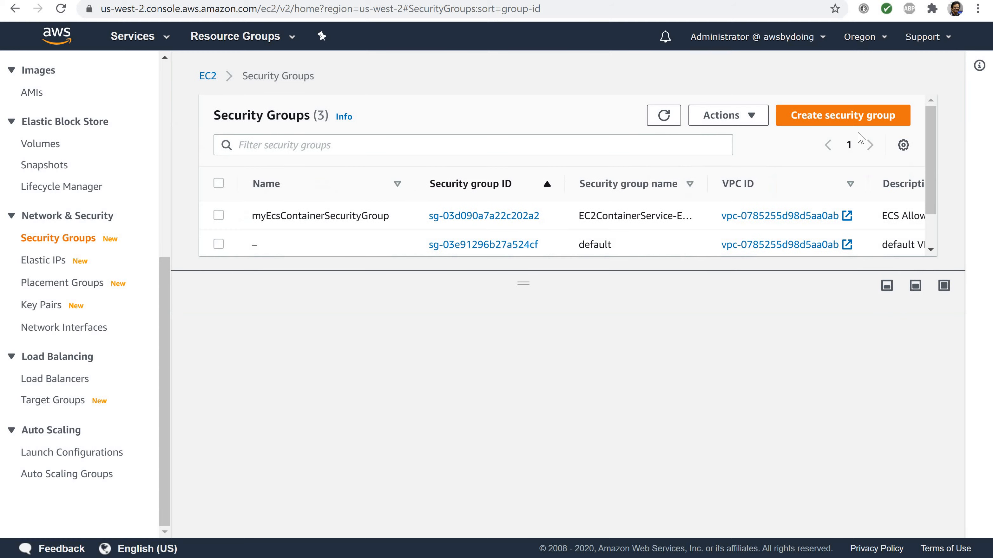
Start a security group named myEfsSecurityGroup, described as "Allow EFS access to ECS Security Group", in the myEcsVpc VPC
click(825, 115)
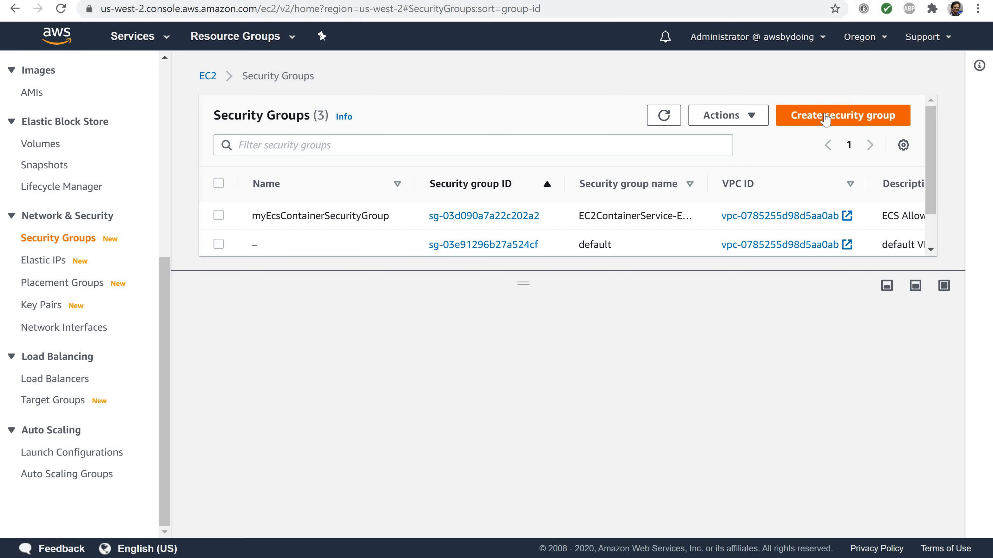
click(824, 115)
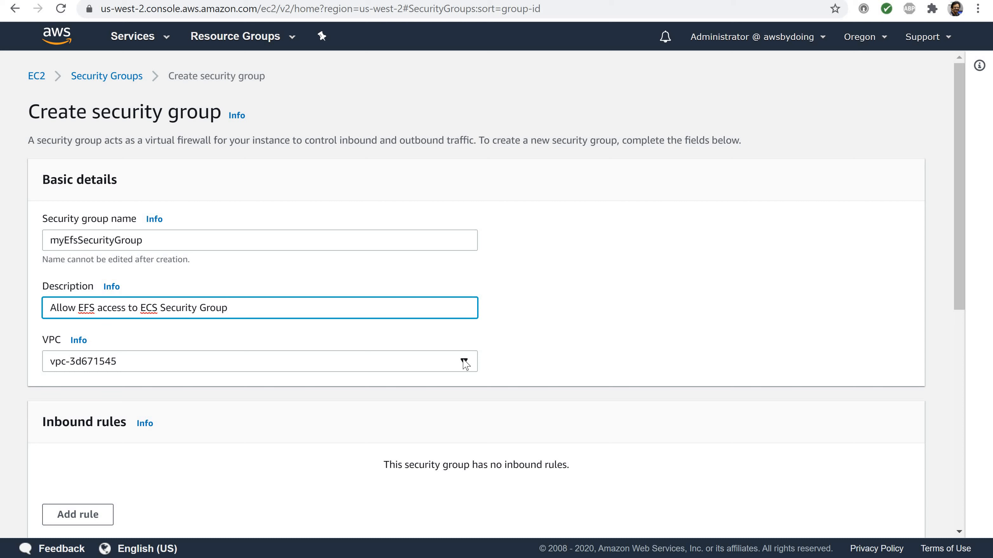
click(464, 363)
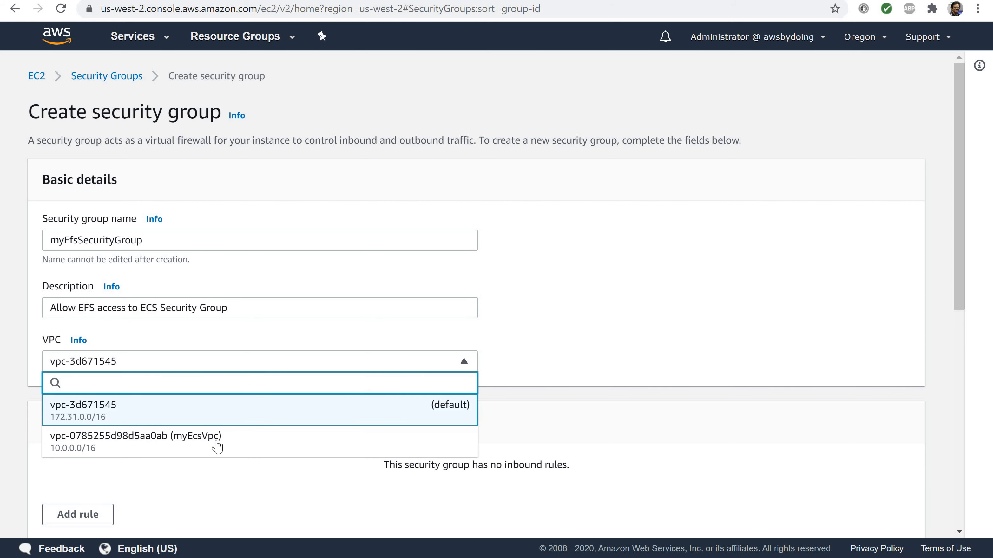
click(190, 443)
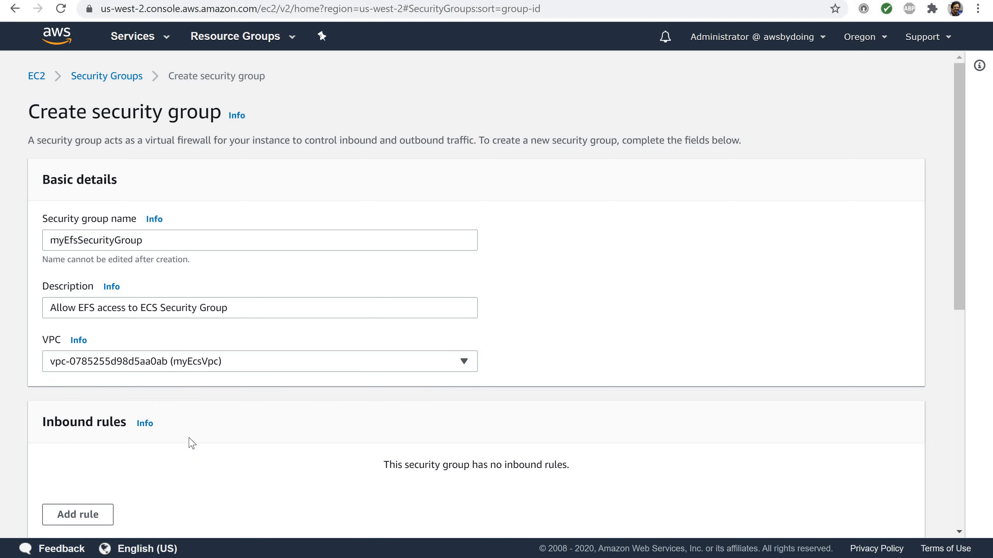
Add an inbound rule of type NFS with myEcsContainerSecurityGroup as its custom source
scroll(190, 443, down, 5)
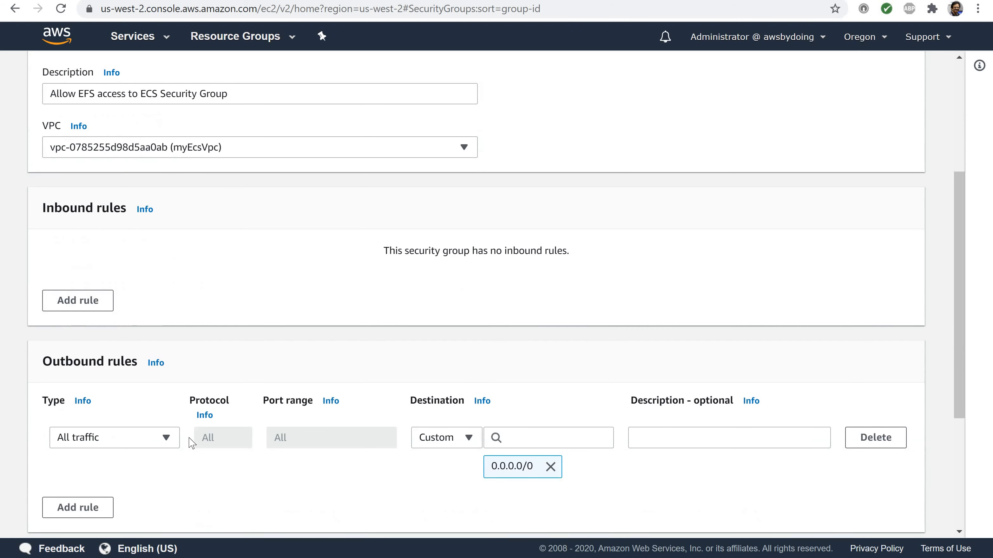
click(81, 302)
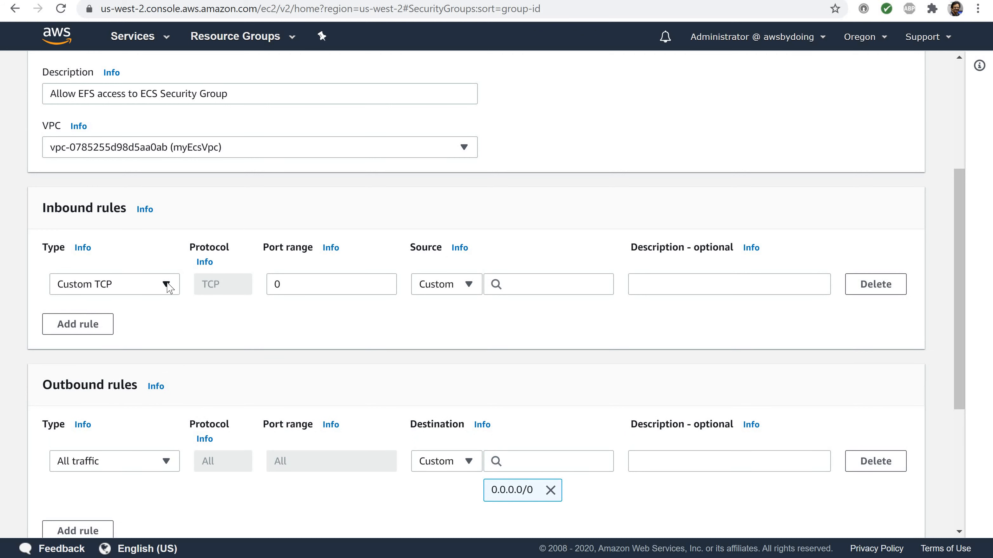
click(165, 284)
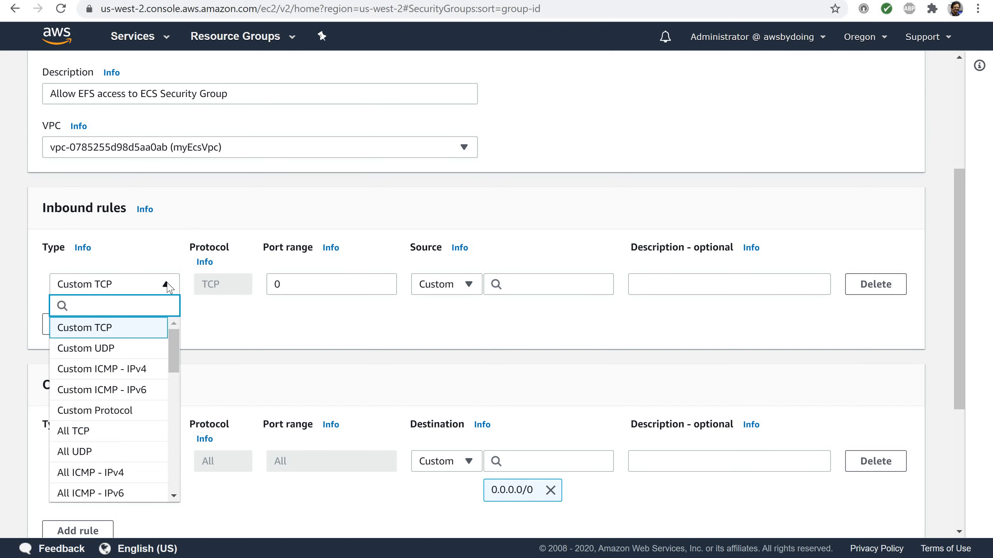
text(nfs)
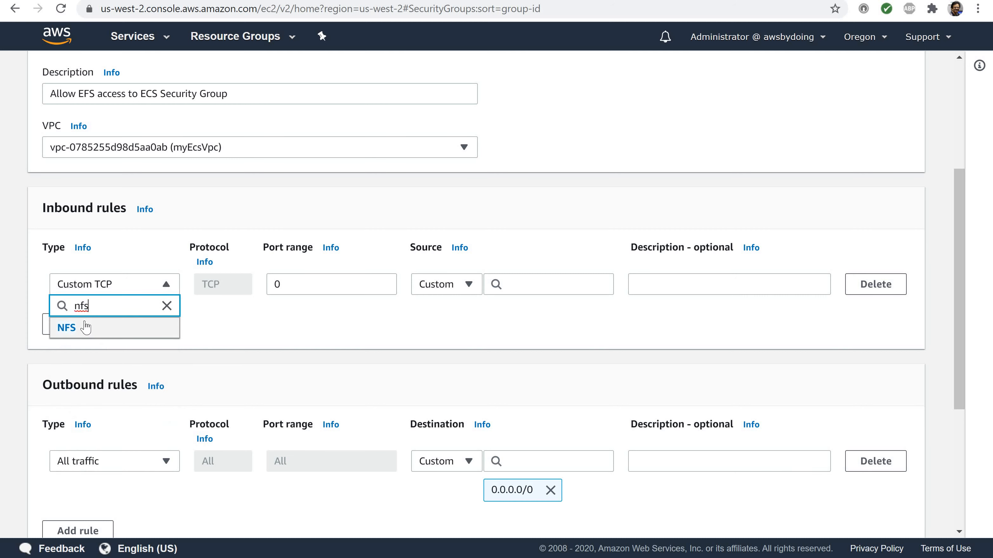
click(67, 329)
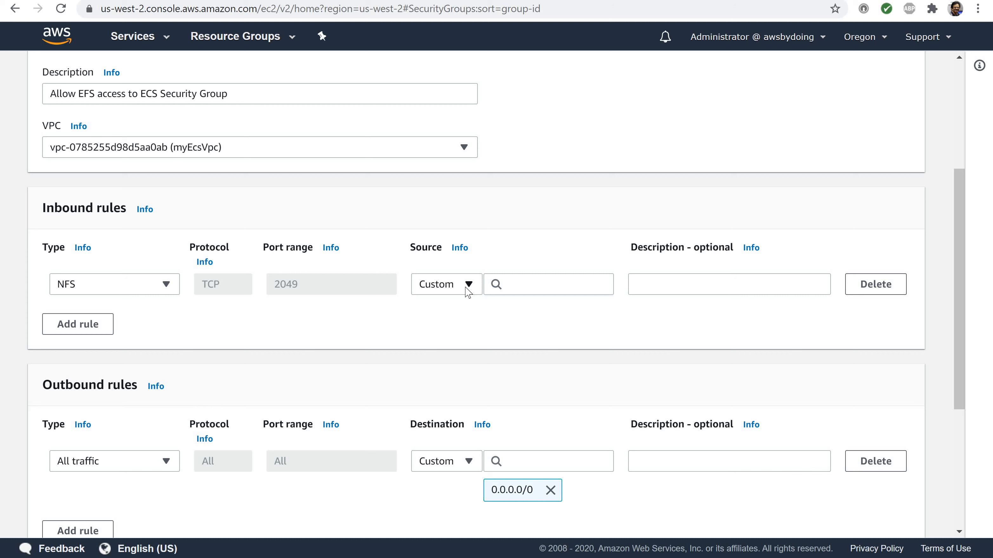
click(527, 284)
scroll(529, 365, down, 5)
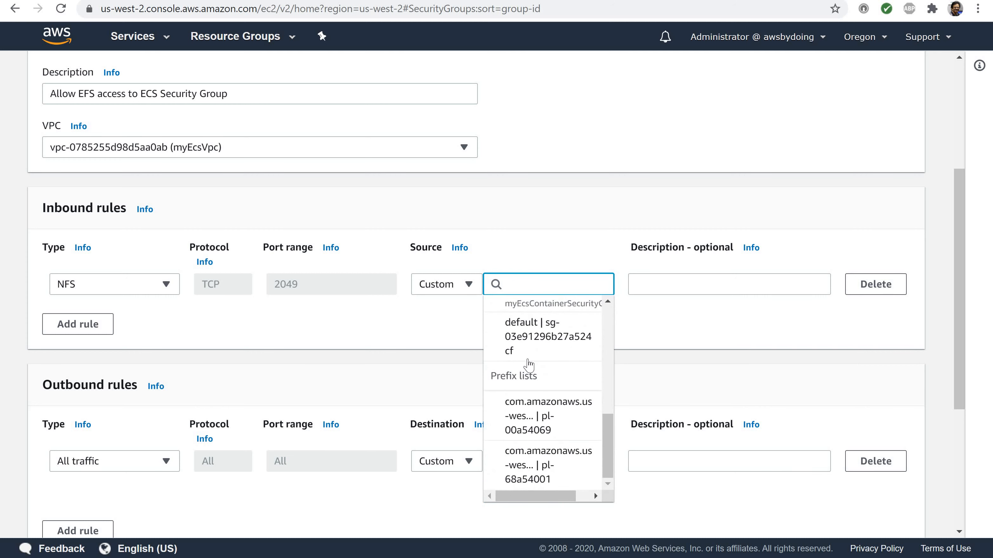
scroll(527, 362, up, 3)
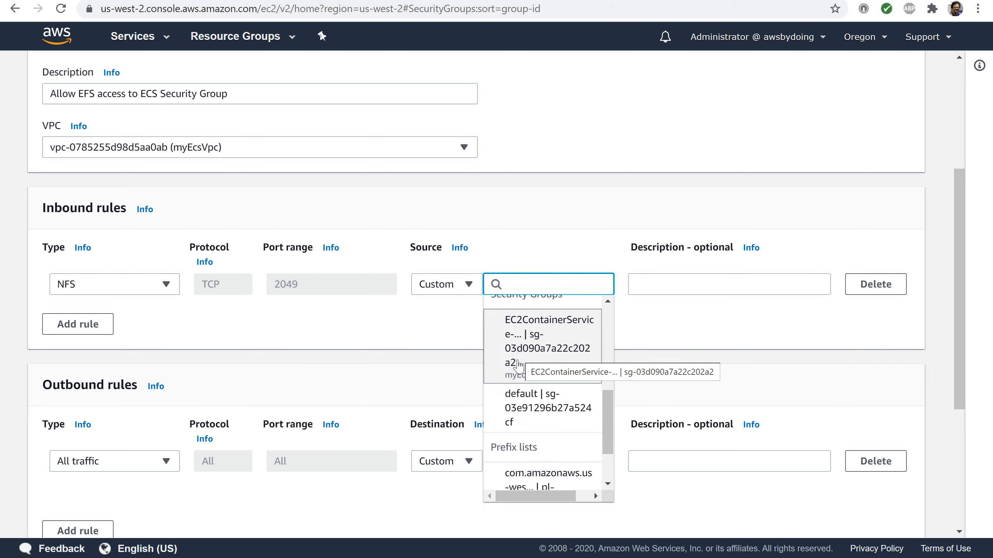
click(521, 352)
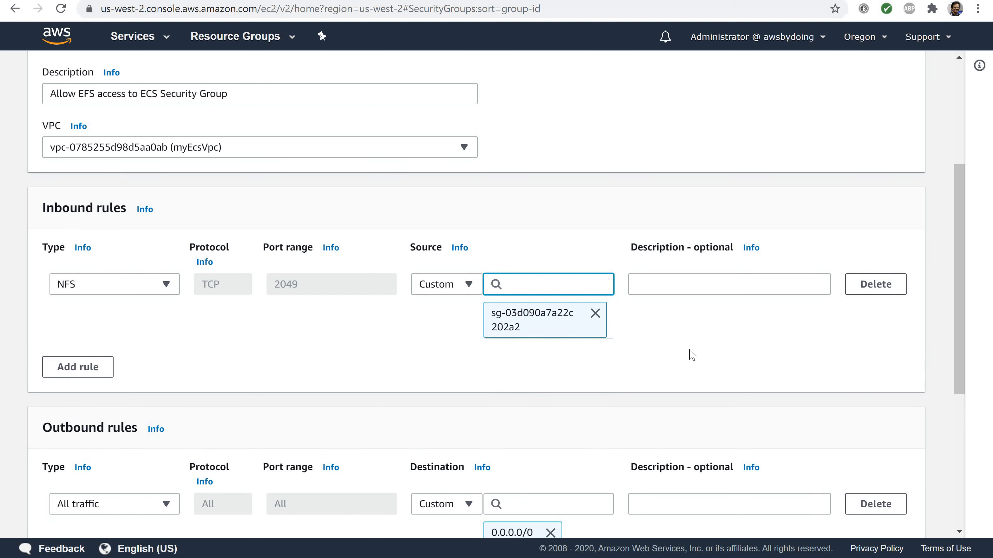
Add a Name tag with the value myEfsSecurityGroup and create the security group
scroll(692, 355, down, 7)
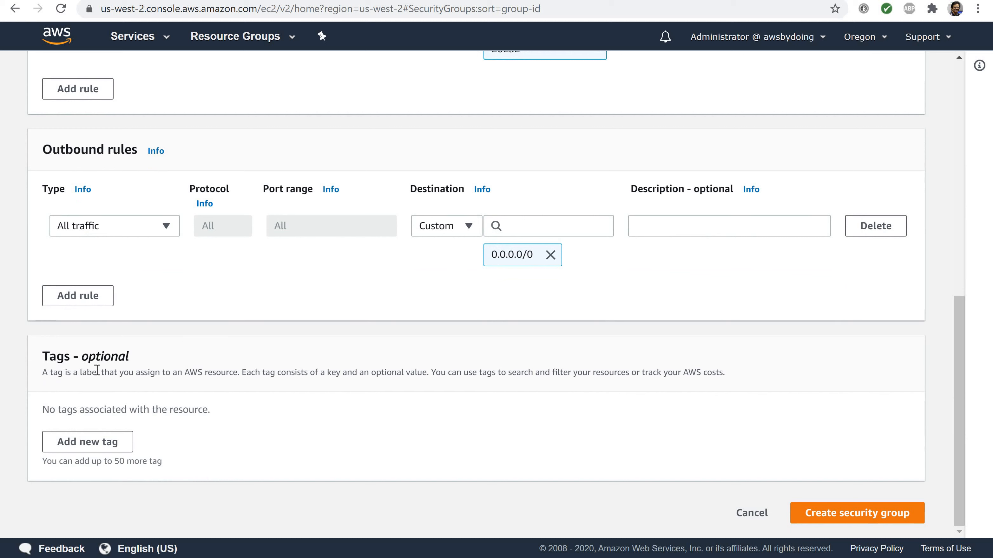
click(71, 441)
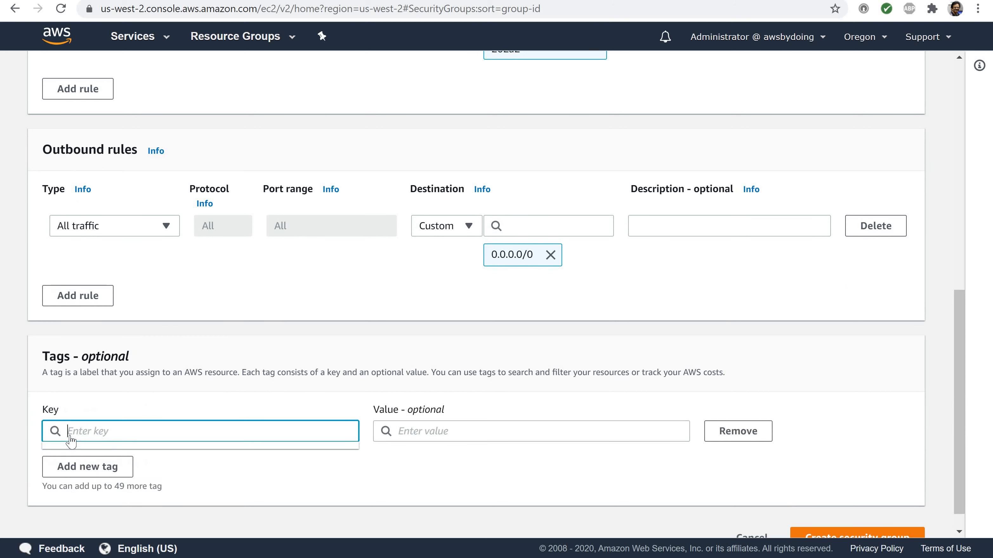
text(Name)
key(Tab)
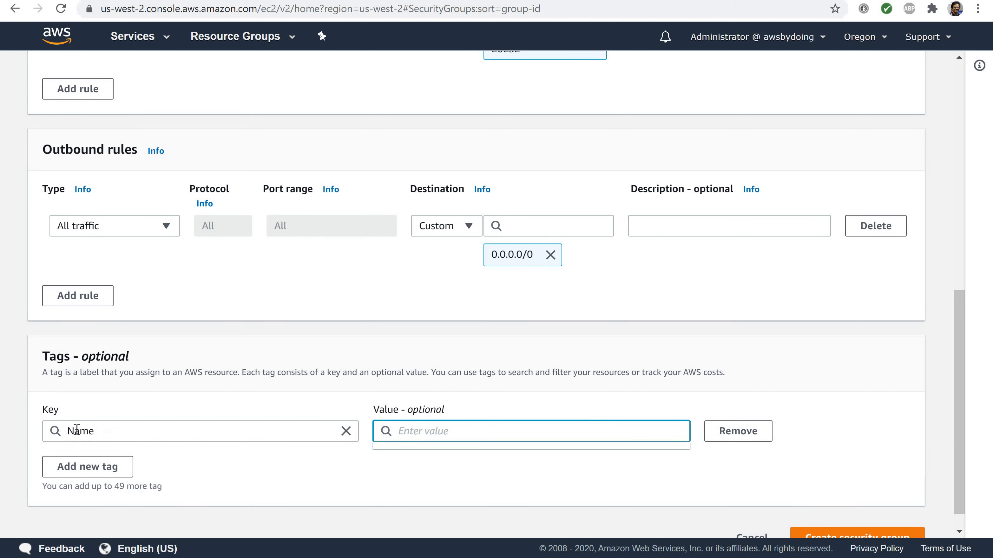
text(myEfsSecurityGroup)
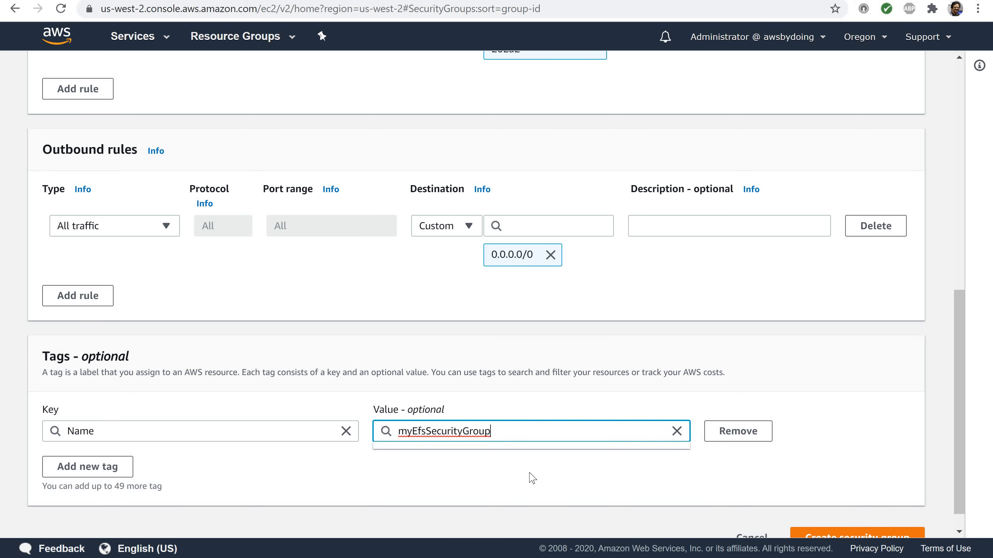
click(560, 479)
scroll(561, 479, down, 1)
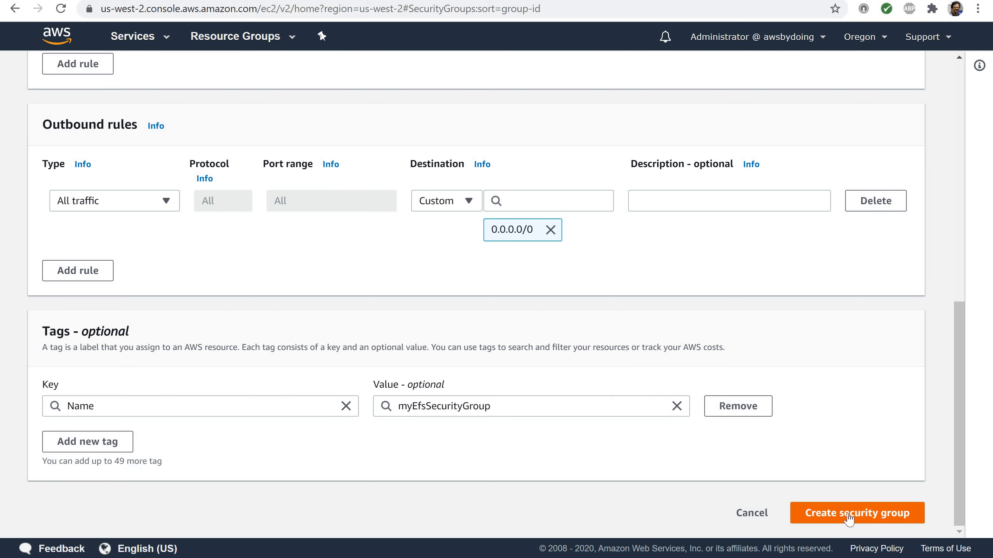
click(848, 519)
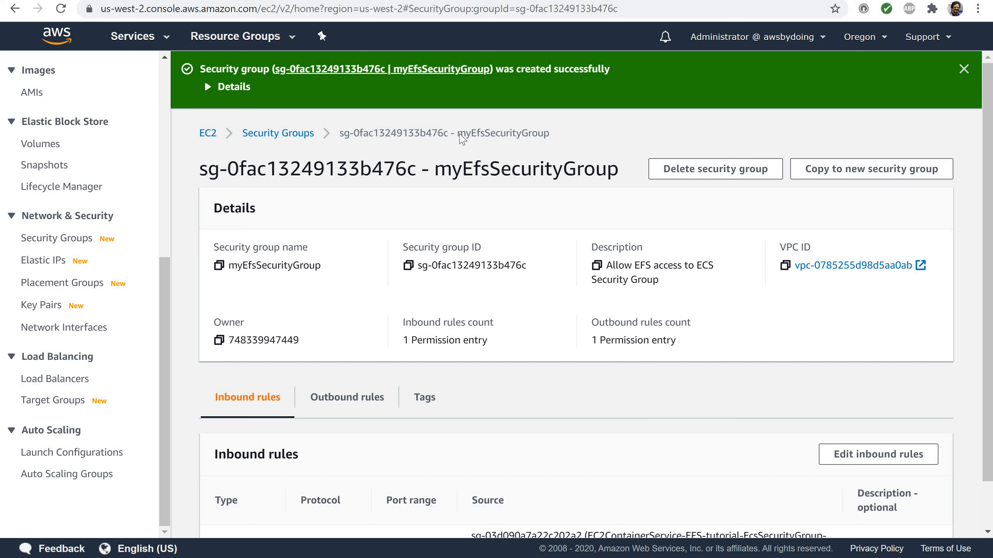
drag(457, 134, 563, 140)
click(564, 142)
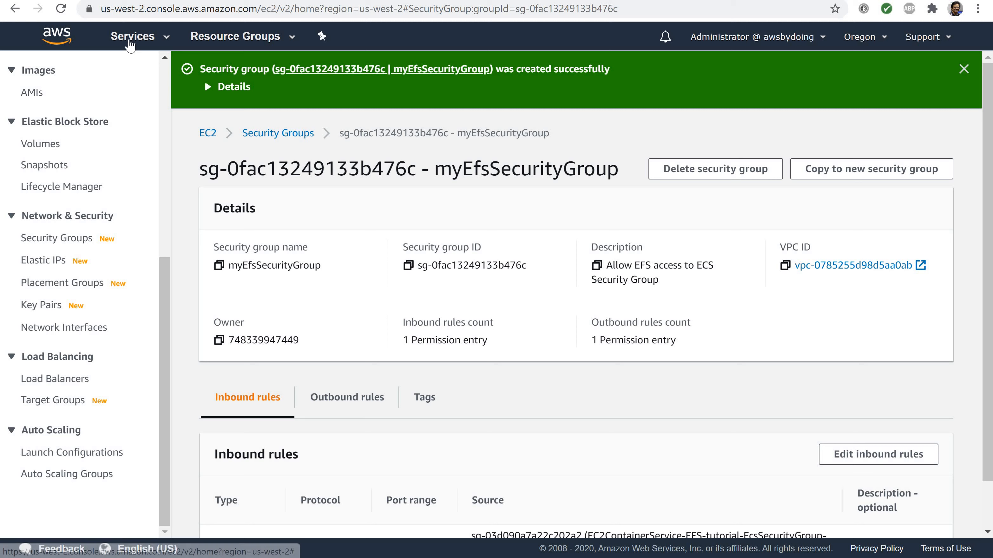
Find and open the EFS service, and check which region is selected
click(129, 42)
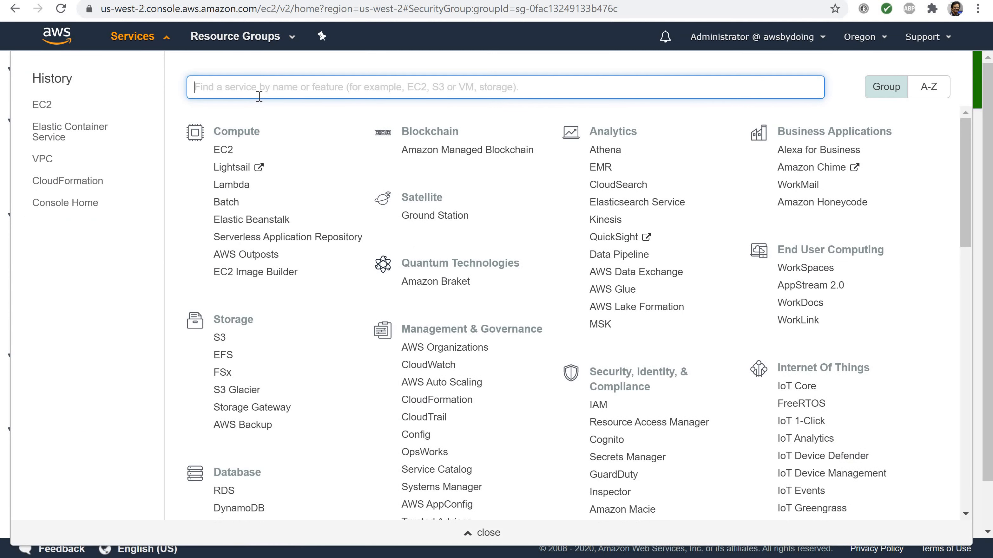
text(efs)
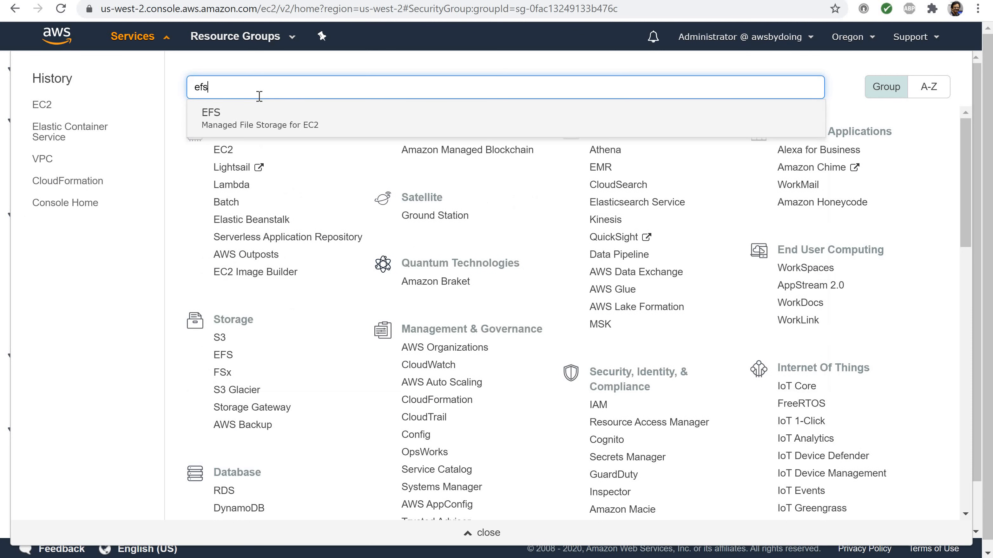
click(214, 118)
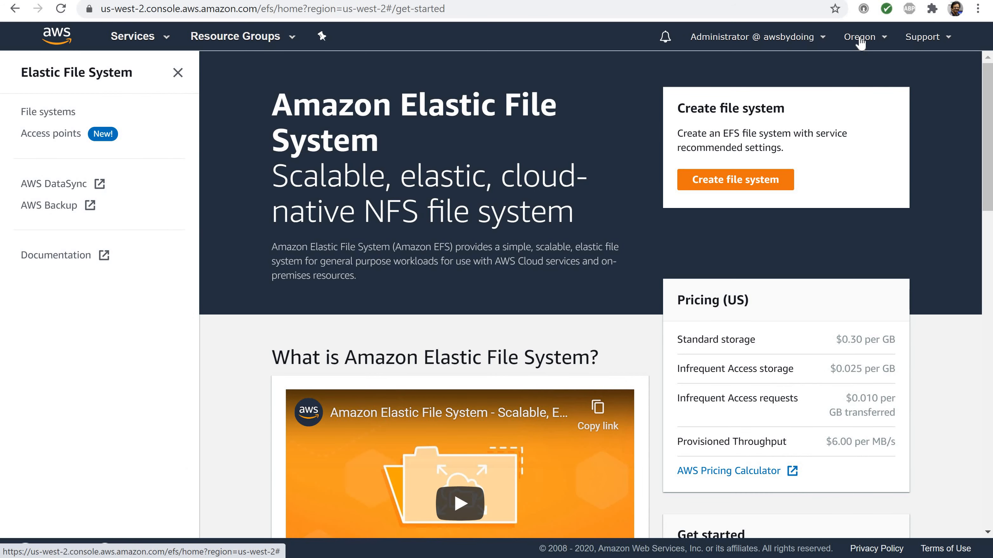
click(860, 39)
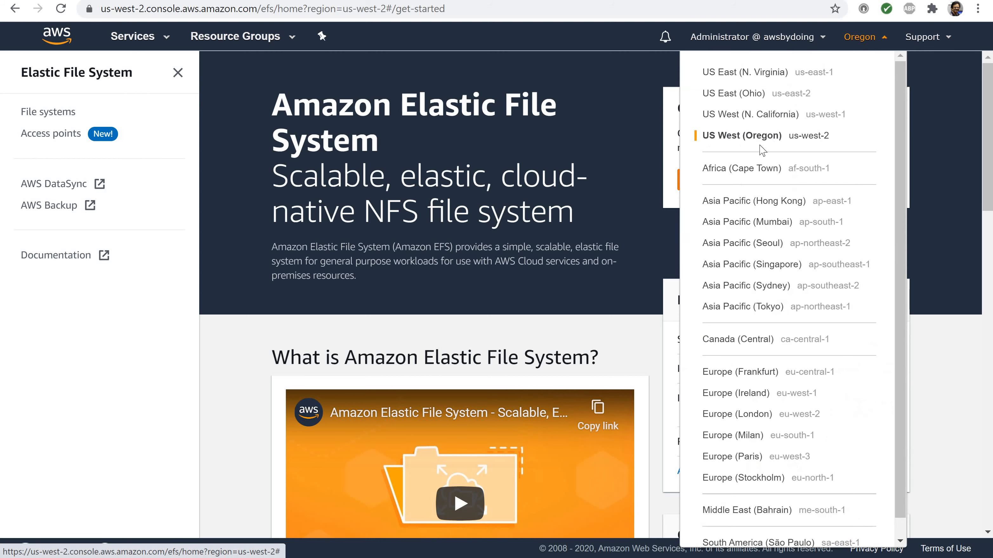
click(860, 38)
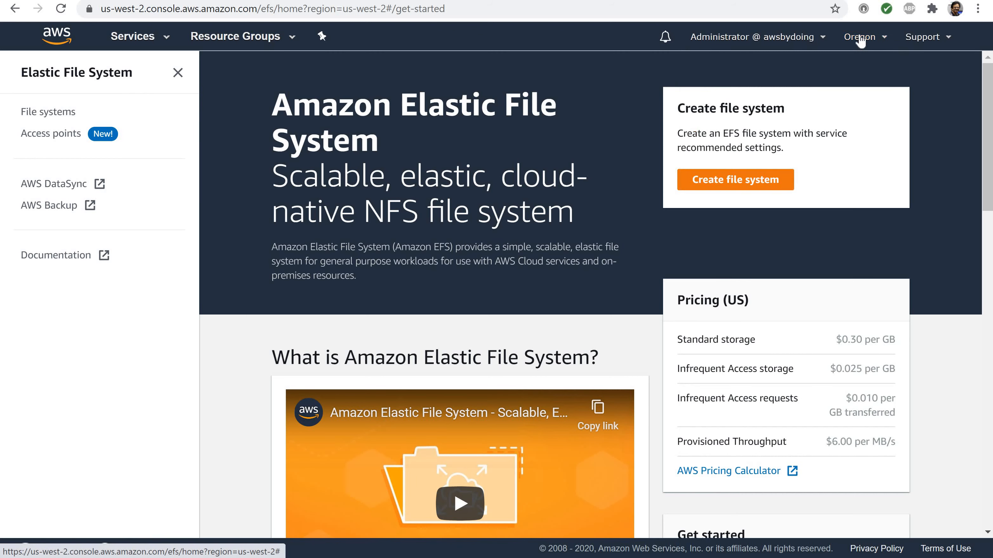
Open the EFS file systems list and start creating a file system with customized settings
click(47, 113)
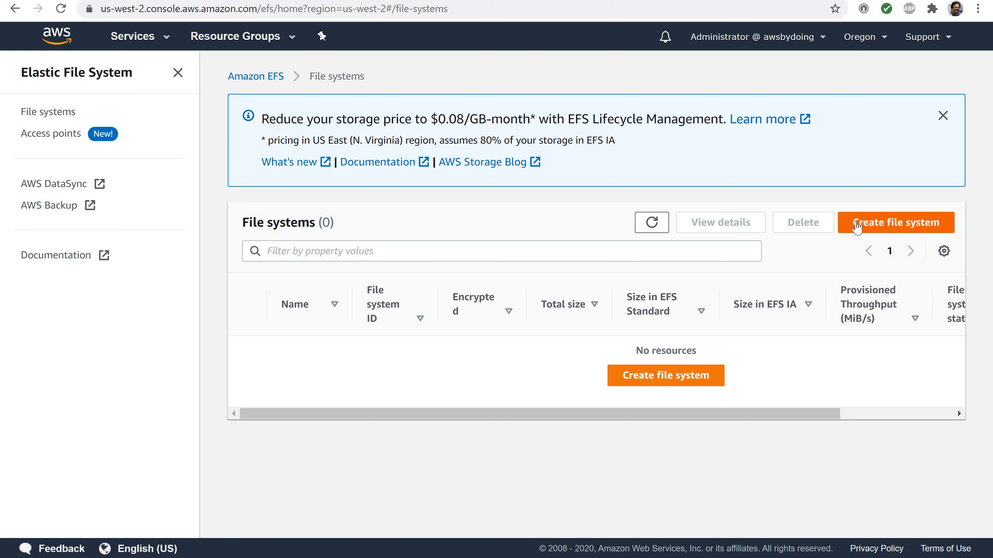
click(856, 223)
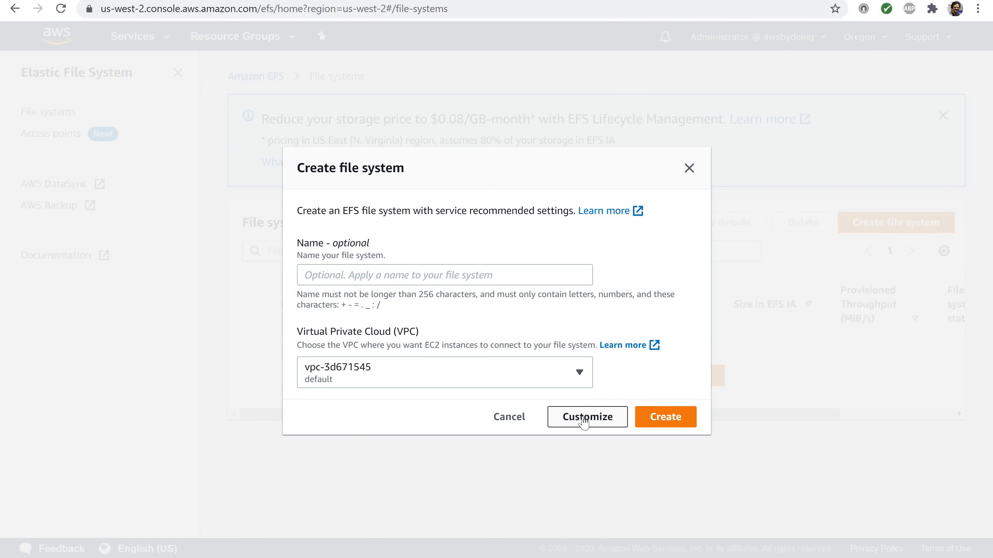
click(584, 418)
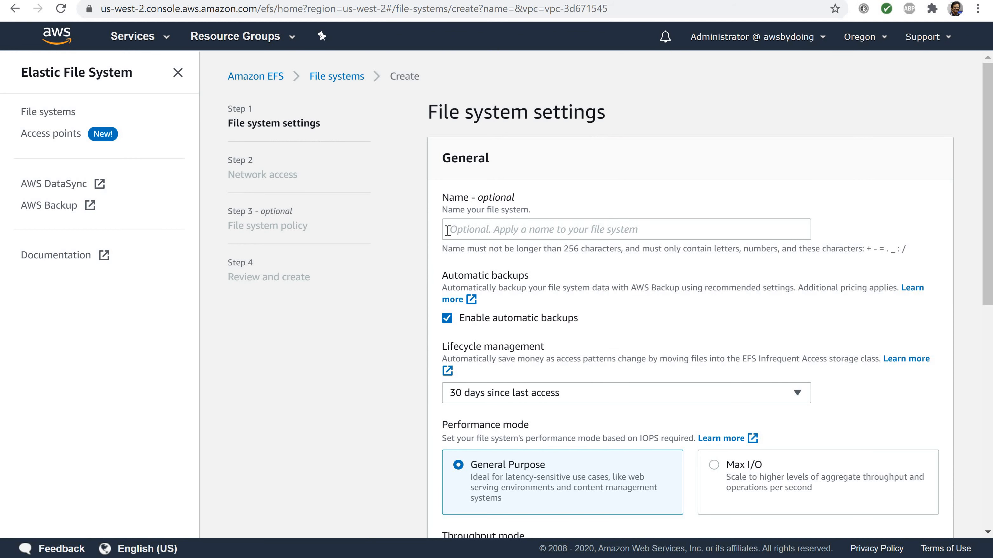
Name the file system myEfsForEcs, disable automatic backups, and continue to the network access settings
click(448, 231)
text(myEfsForEcs)
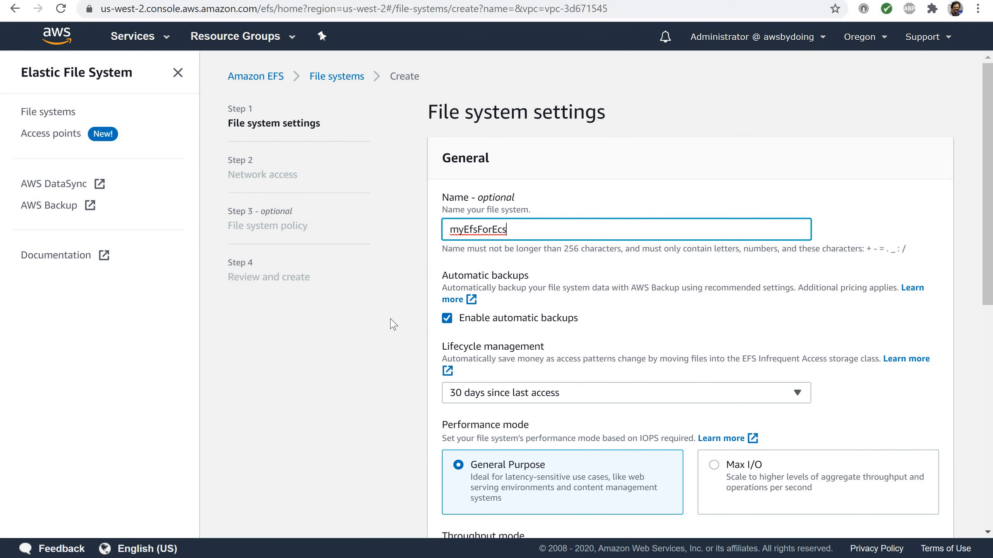
click(447, 318)
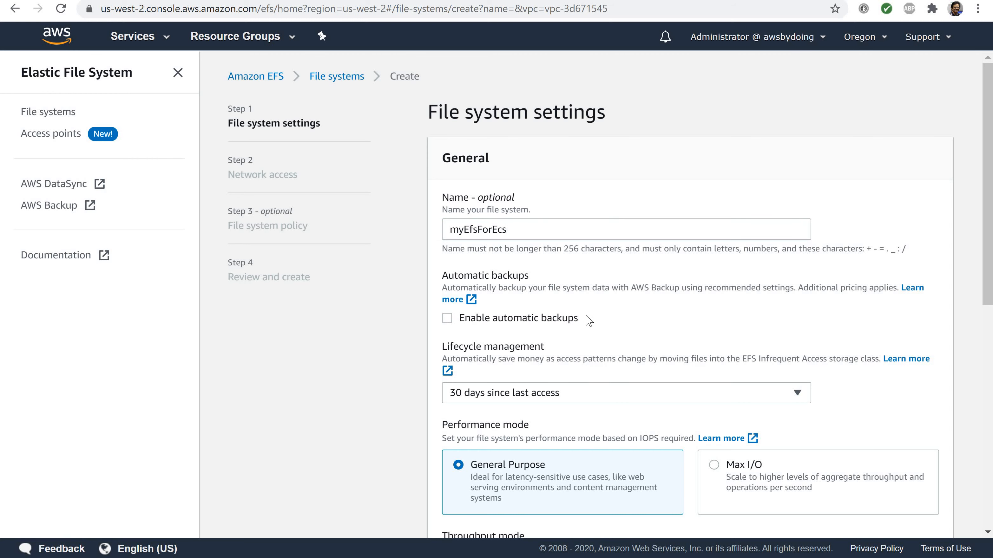
scroll(590, 322, down, 3)
scroll(589, 320, down, 2)
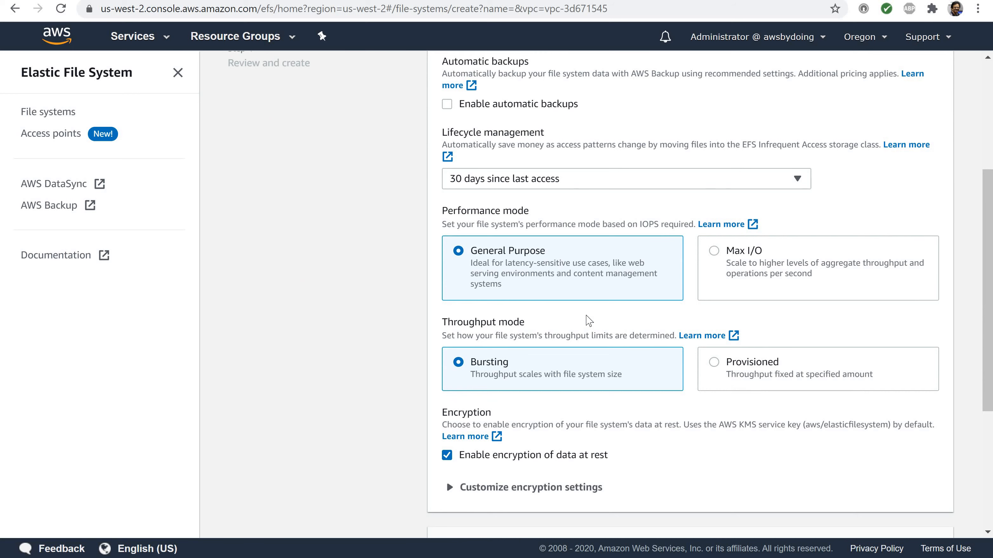
scroll(588, 320, down, 5)
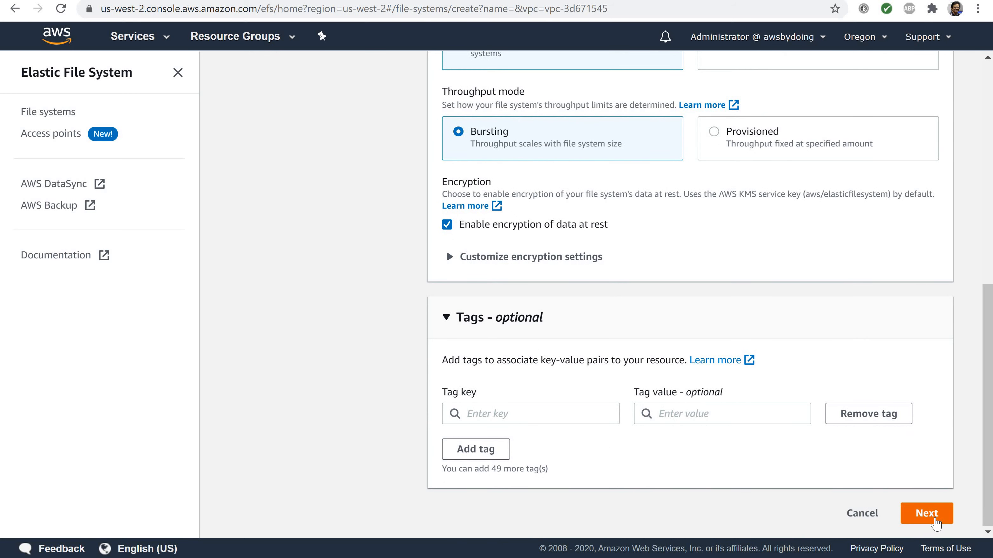
click(934, 519)
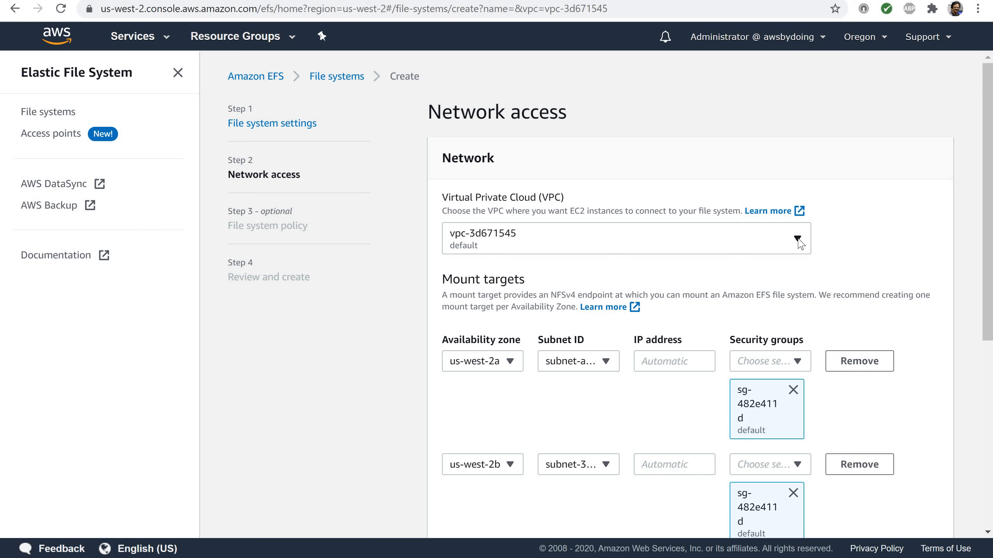
Set the file system's Virtual Private Cloud to myEcsVpc
click(797, 239)
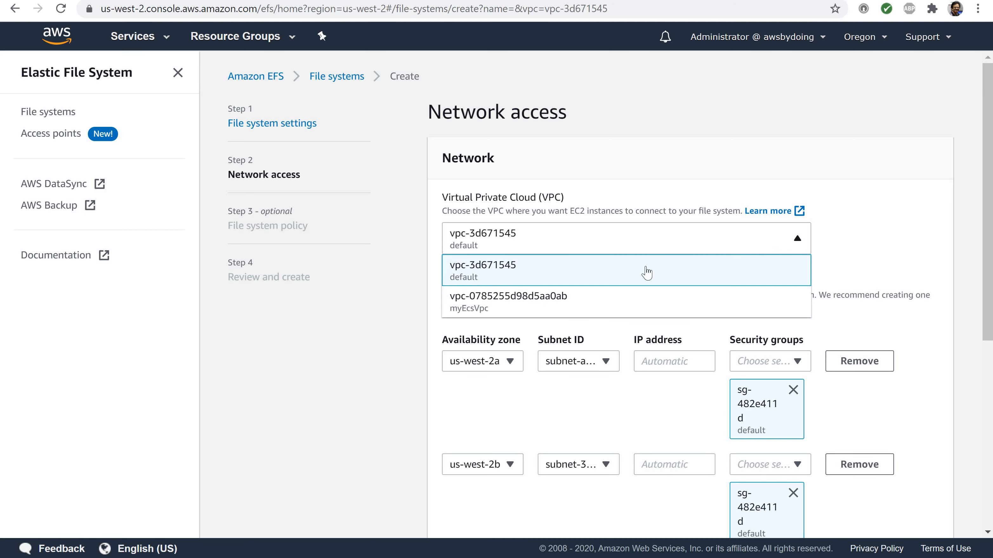
click(501, 310)
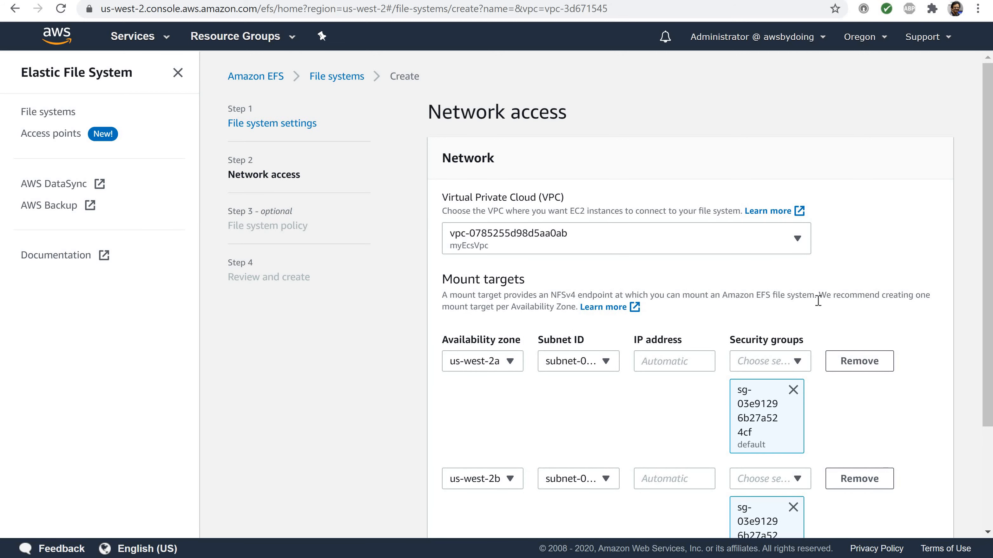
scroll(818, 301, down, 3)
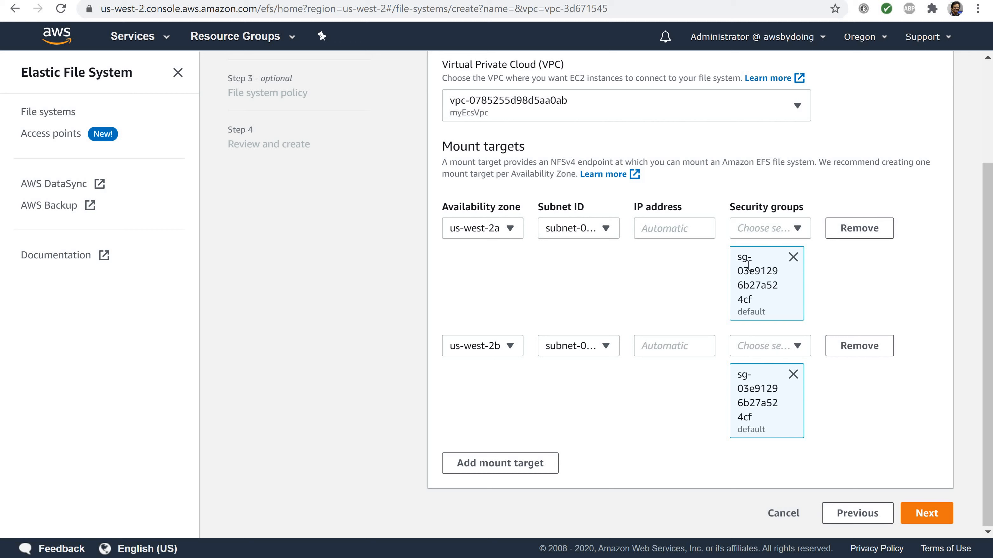
scroll(624, 273, up, 2)
scroll(624, 276, up, 1)
Add myEfsSecurityGroup to the us-west-2a mount target and expand its list of security groups
scroll(625, 281, down, 2)
click(797, 229)
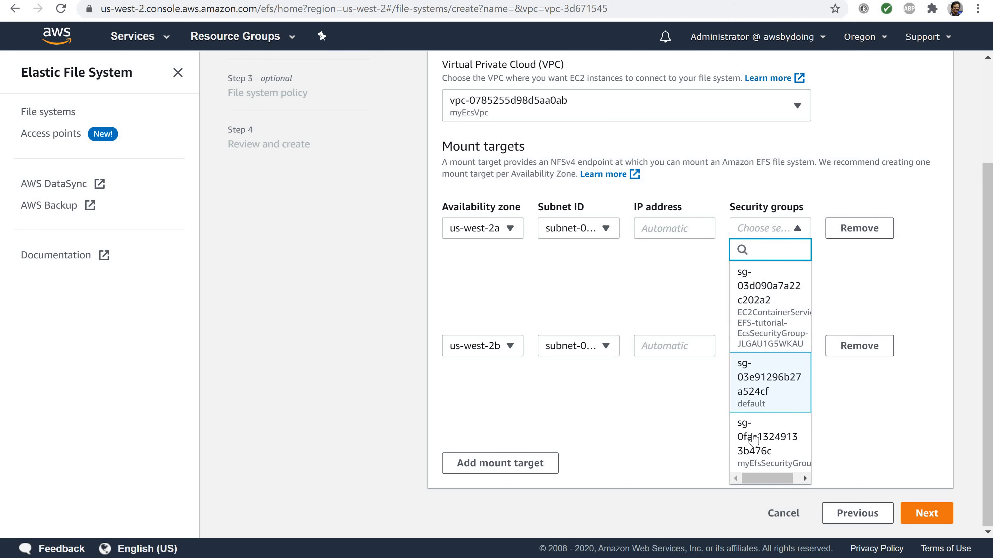
click(747, 445)
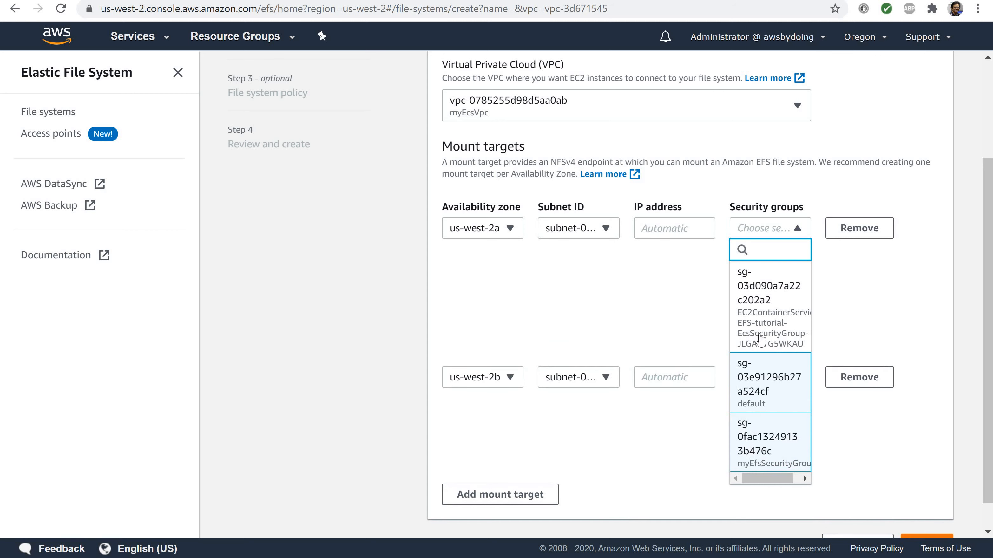
click(887, 268)
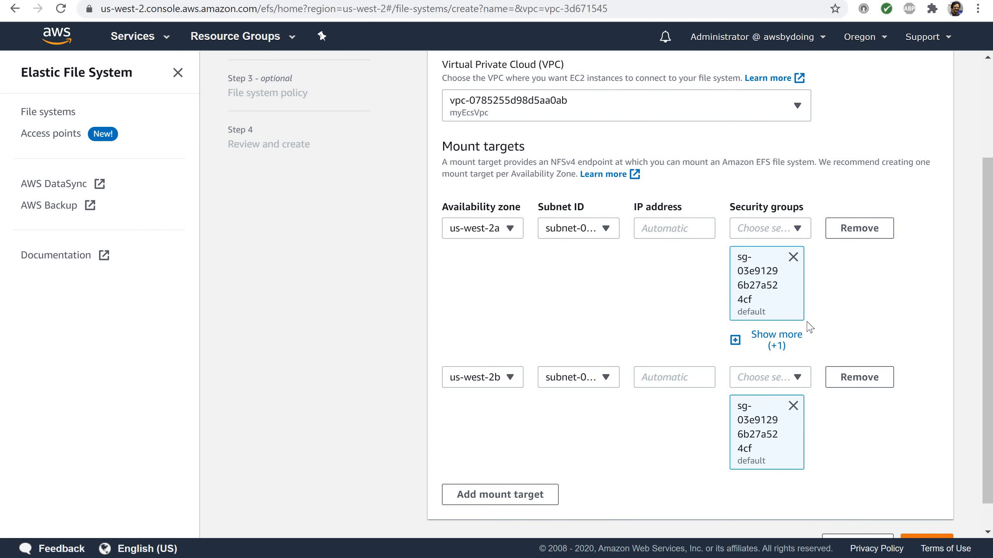
click(735, 340)
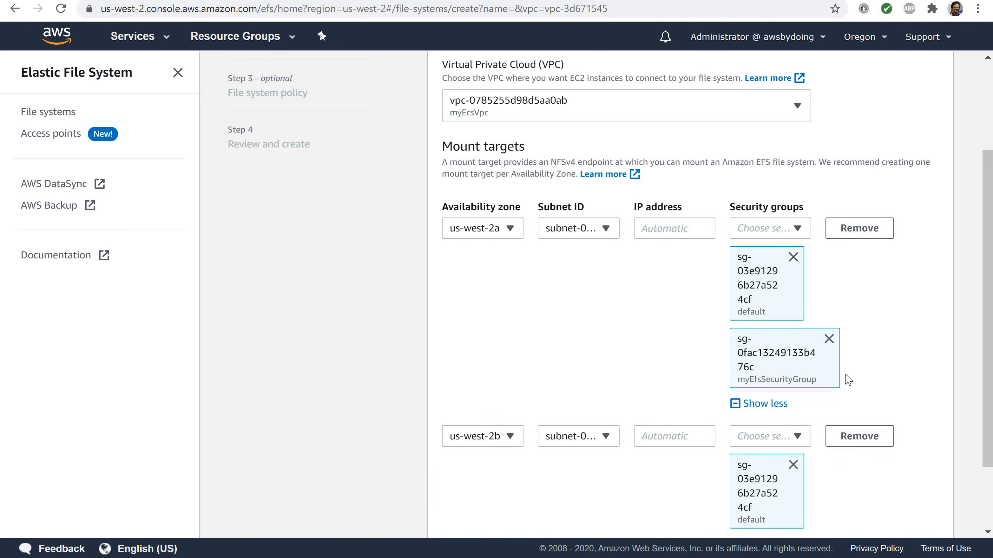
Add myEfsSecurityGroup to the us-west-2b mount target and continue to the file system policy
scroll(847, 380, down, 3)
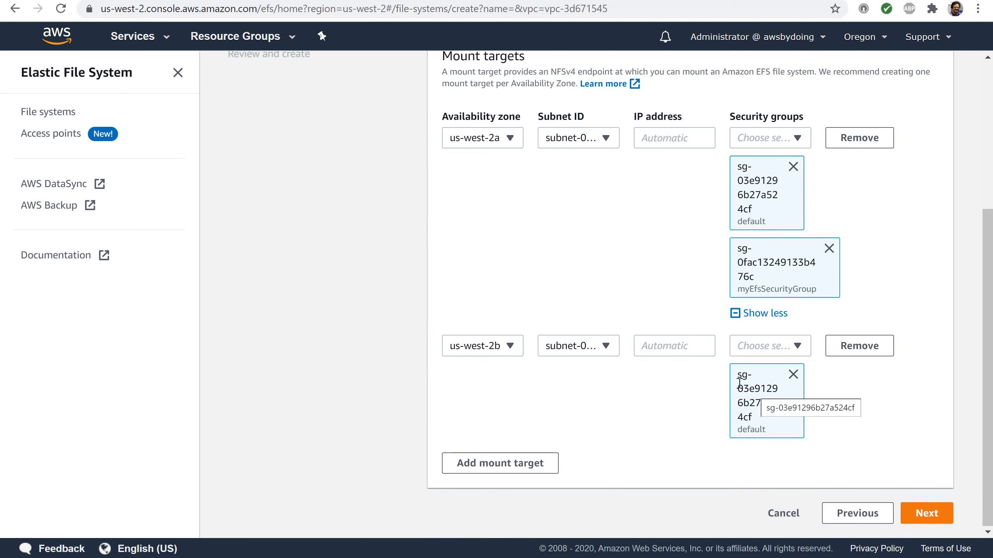
click(782, 347)
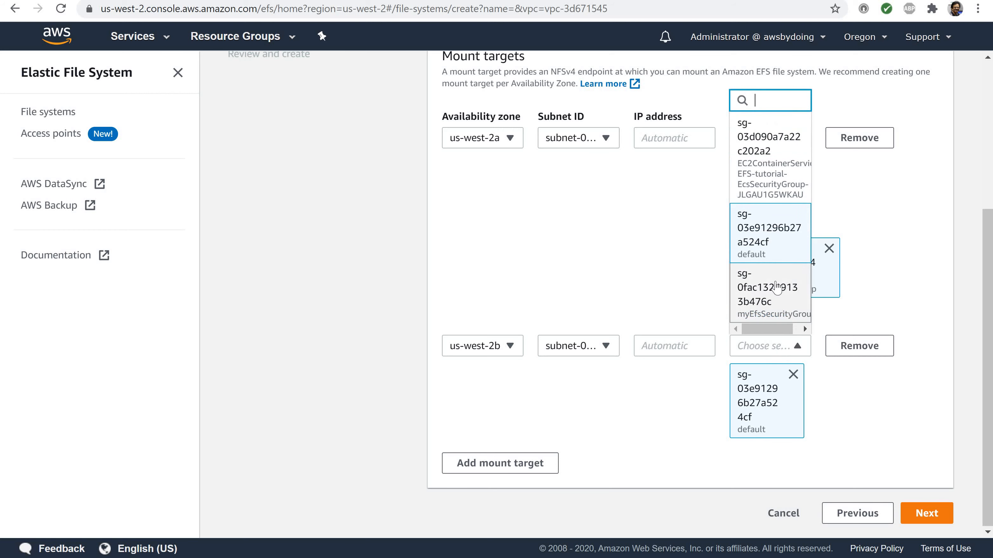
click(767, 308)
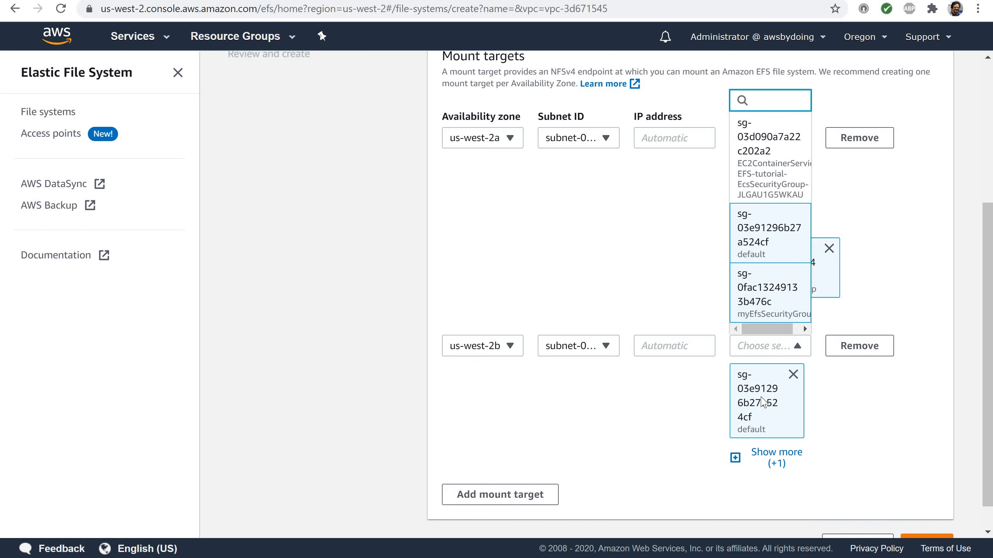
click(736, 458)
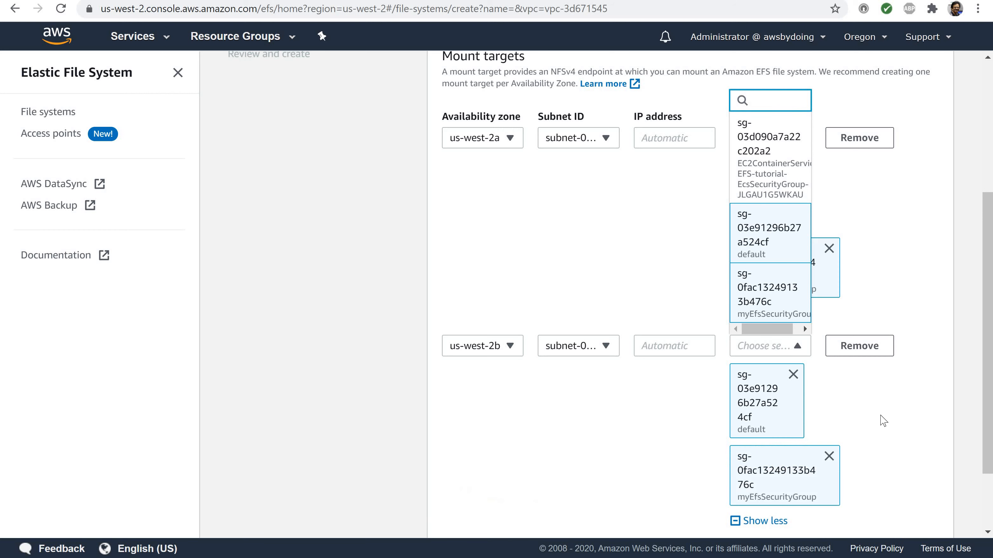
scroll(899, 434, down, 3)
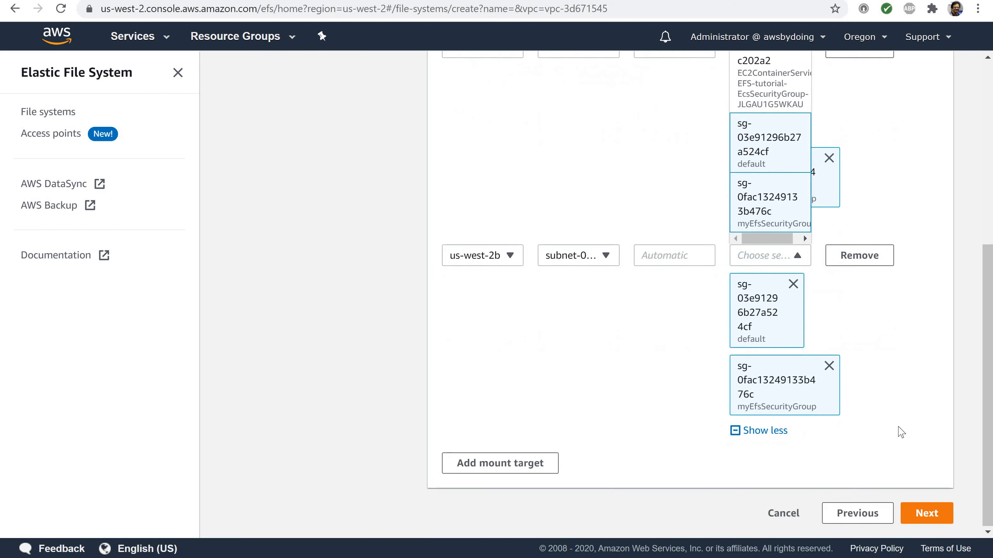
click(868, 189)
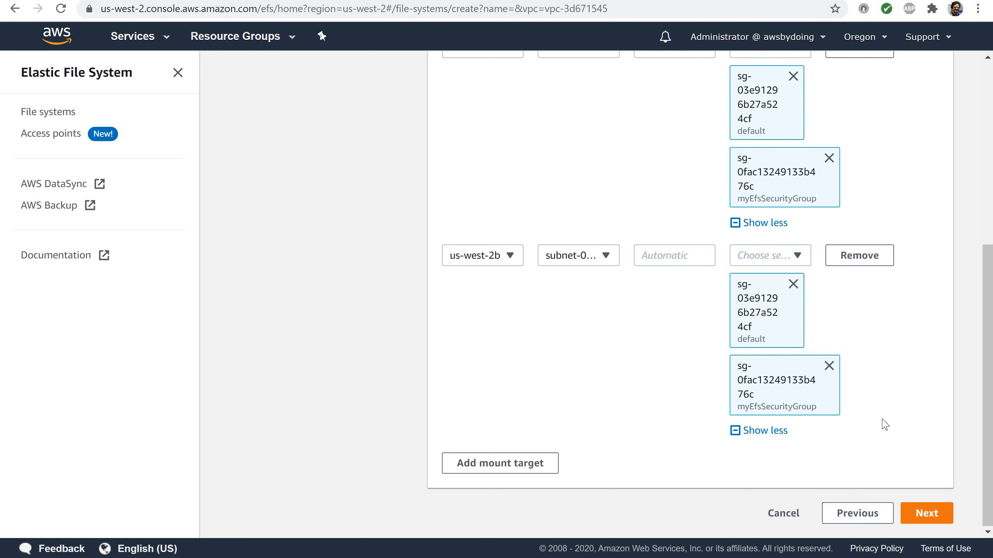
click(925, 514)
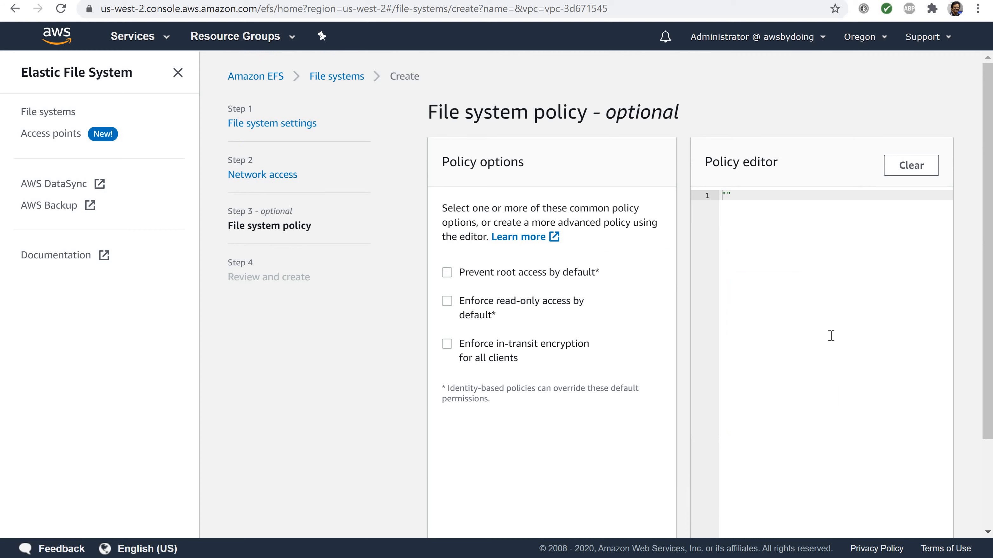
Leave all file system policy options unselected and continue to the review page
scroll(831, 336, down, 3)
scroll(830, 336, up, 1)
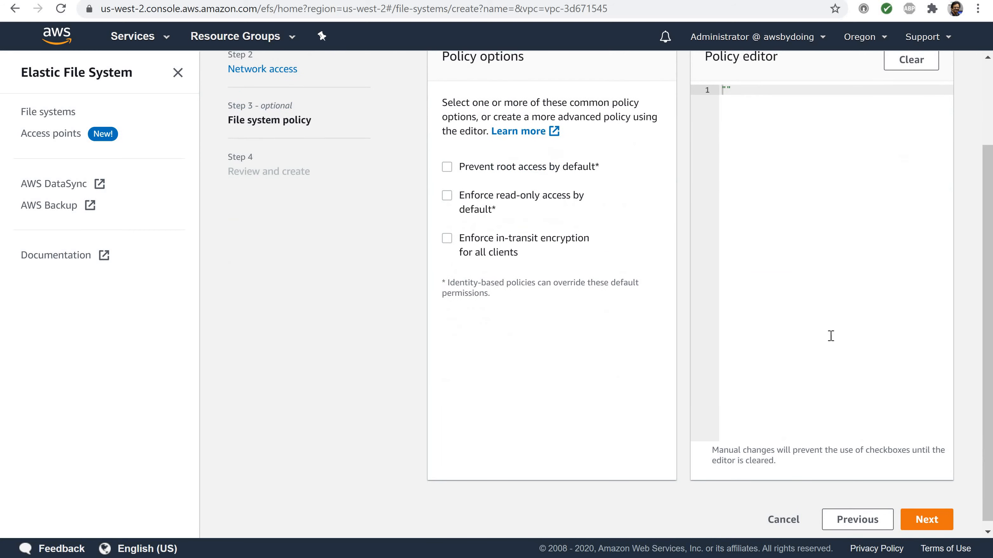
scroll(829, 336, down, 1)
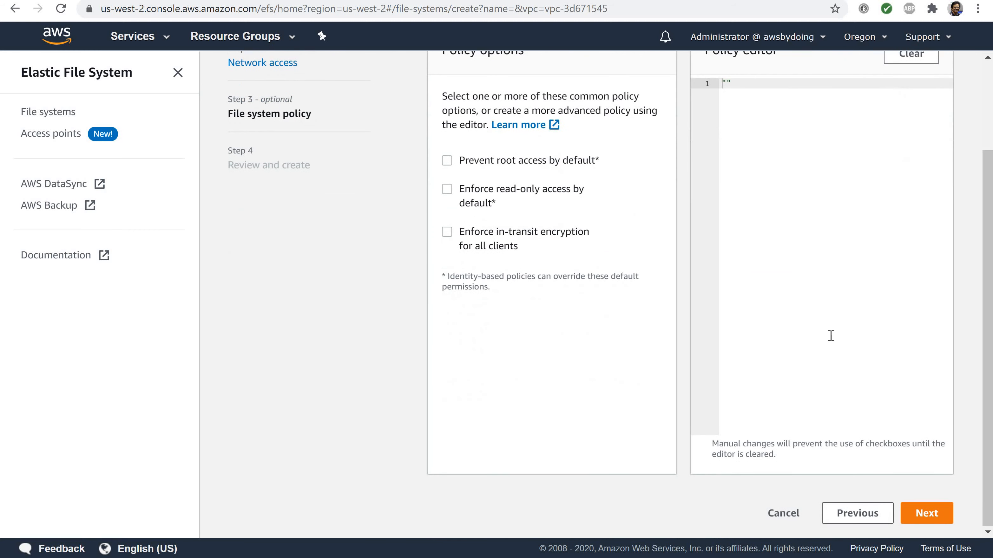
click(919, 513)
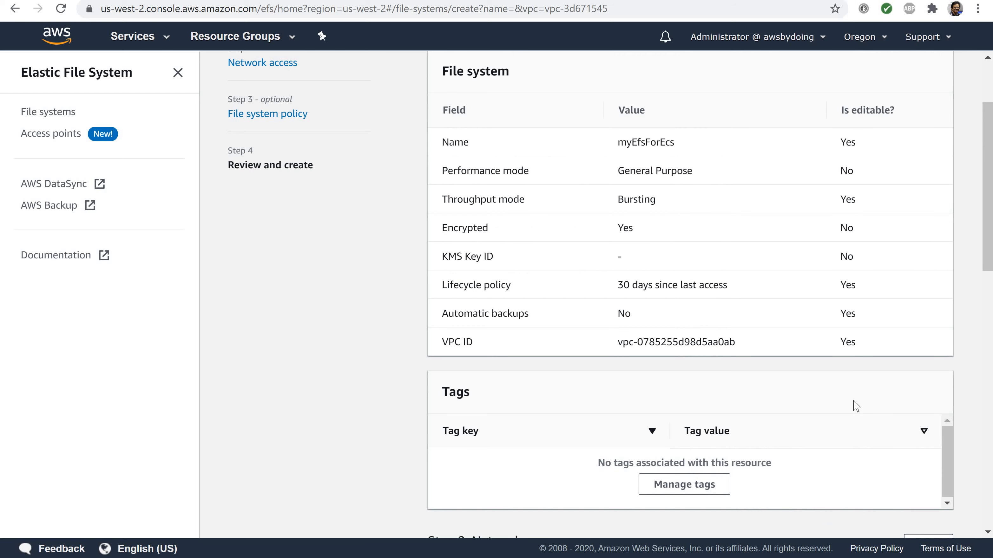
Review the file system, mount target and policy settings, and create the file system
scroll(855, 405, down, 6)
scroll(854, 405, down, 7)
scroll(854, 398, up, 4)
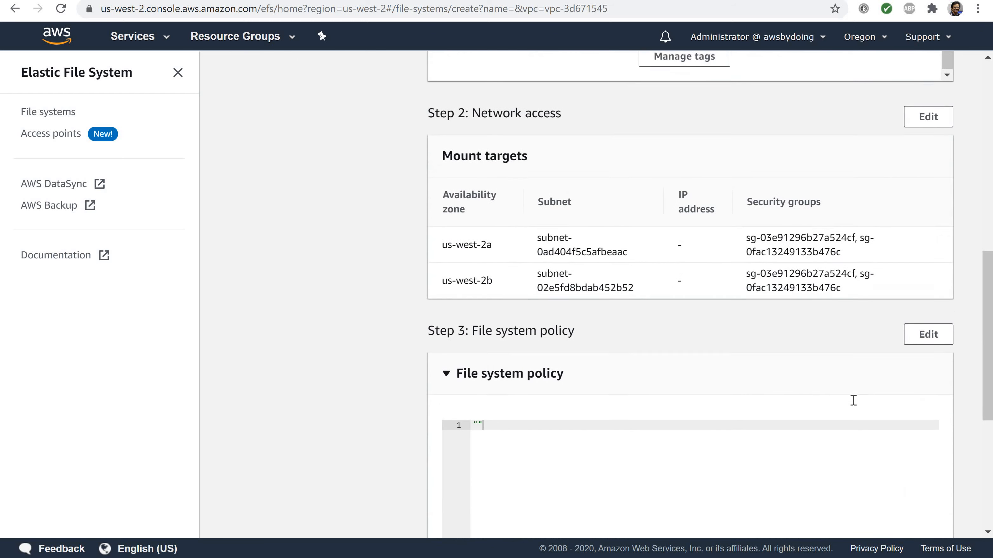
scroll(853, 399, down, 6)
scroll(853, 400, up, 15)
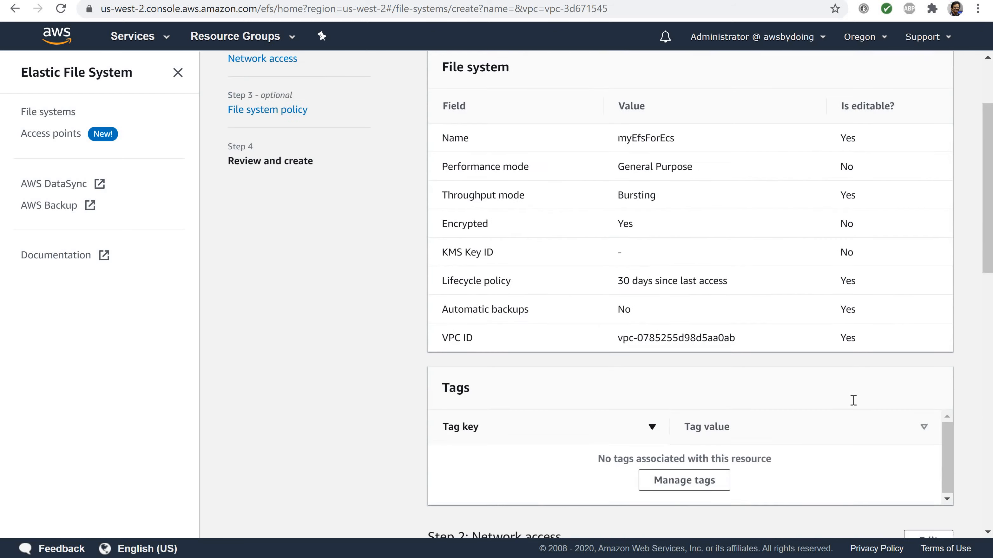
scroll(853, 400, down, 14)
scroll(853, 400, down, 3)
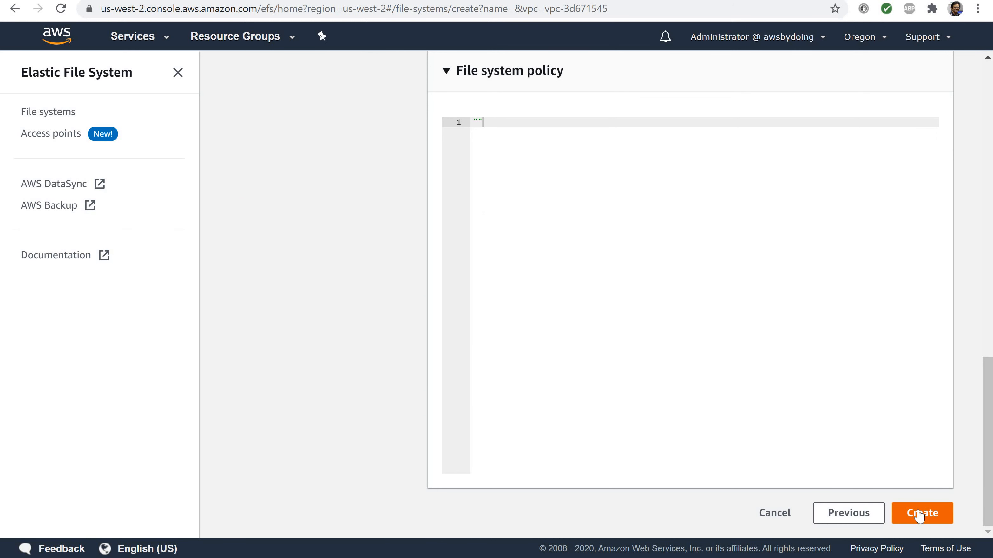
click(919, 515)
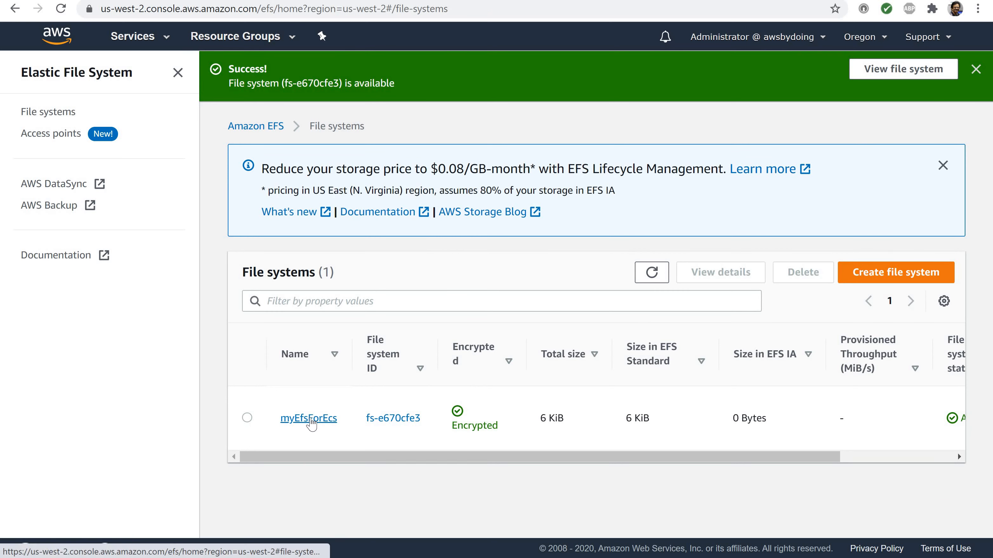
Open the details of myEfsForEcs and copy its file system ID
click(309, 418)
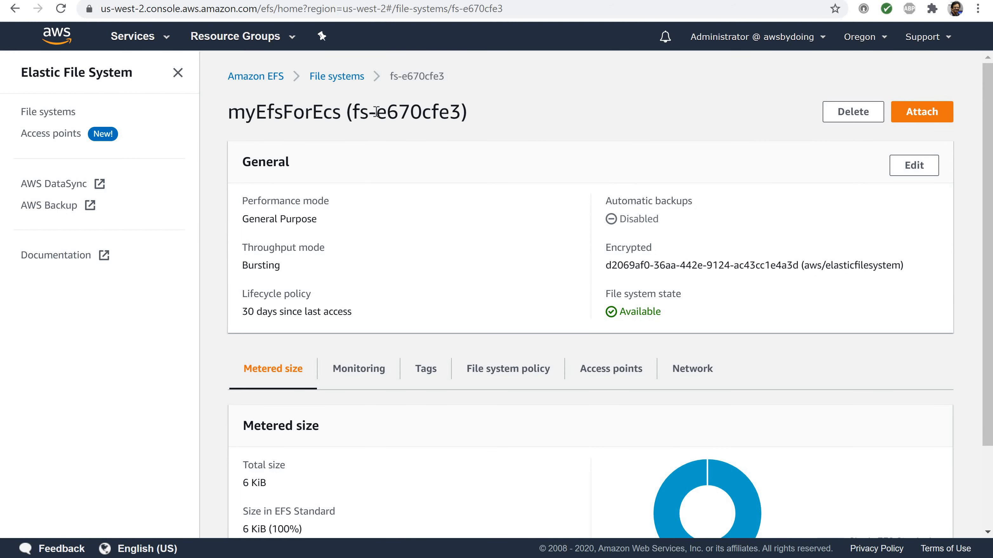
drag(353, 113, 464, 118)
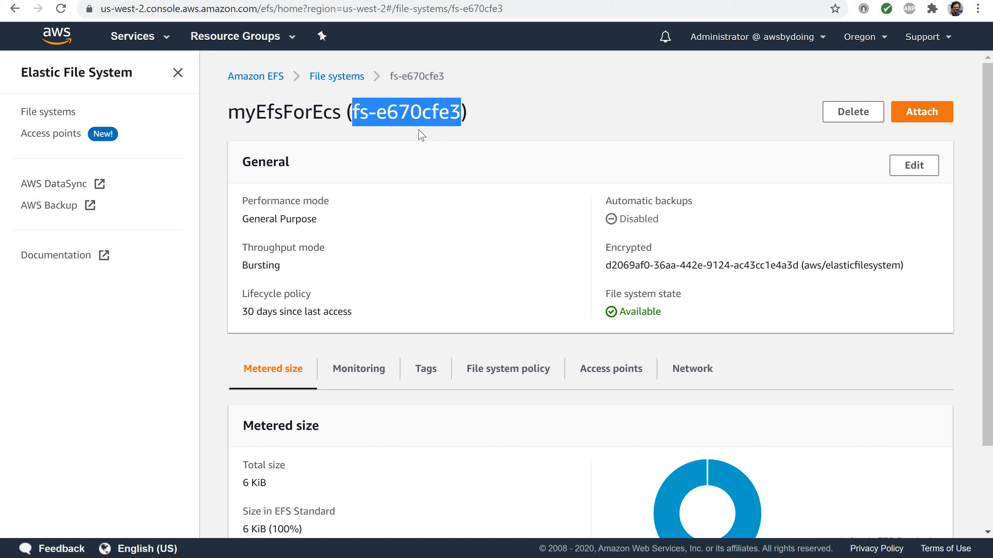
right_click(406, 120)
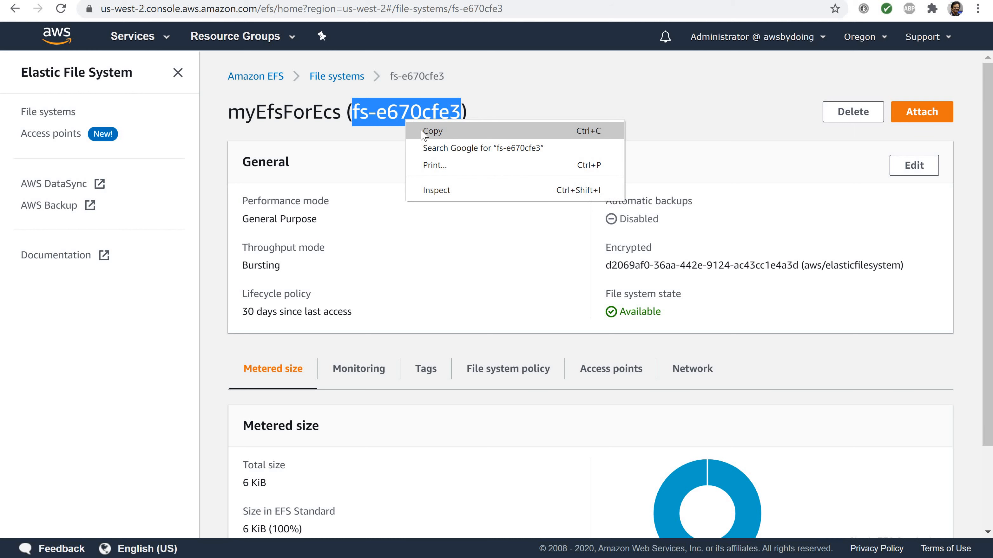
click(422, 133)
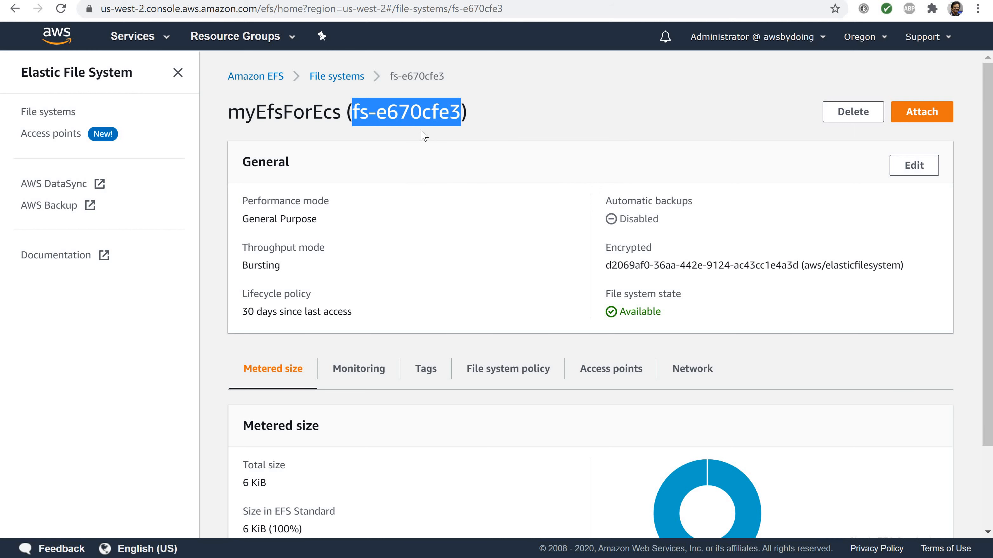
Switch to the notes slide and replace the placeholder fs-abcd1234 with the copied ID fs-e670cfe3
key(alt+Tab)
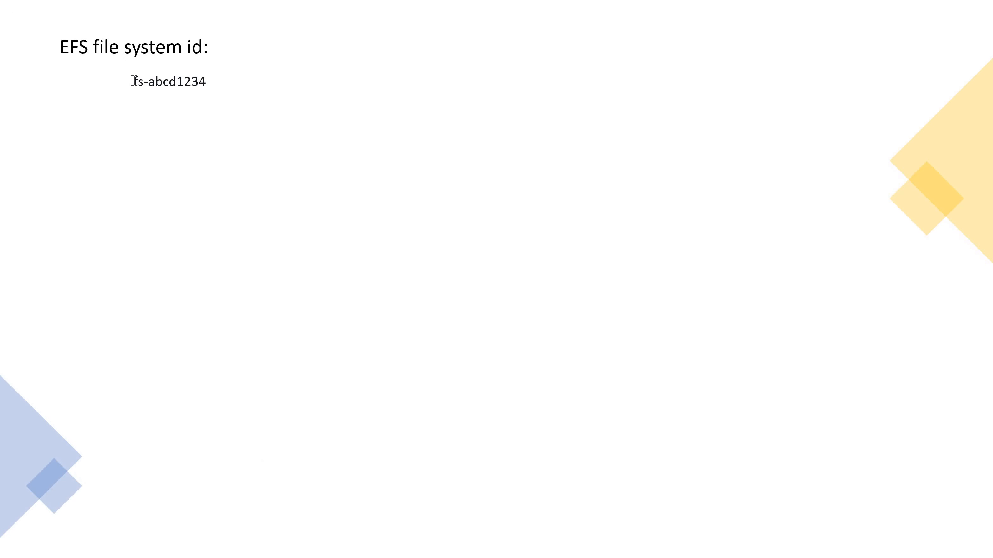
drag(135, 81, 210, 84)
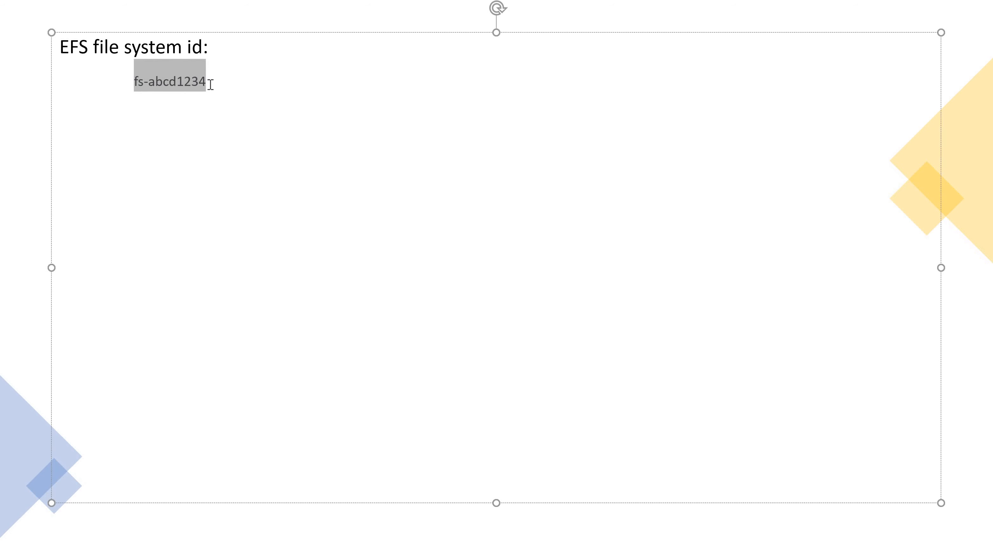
key(ctrl+v)
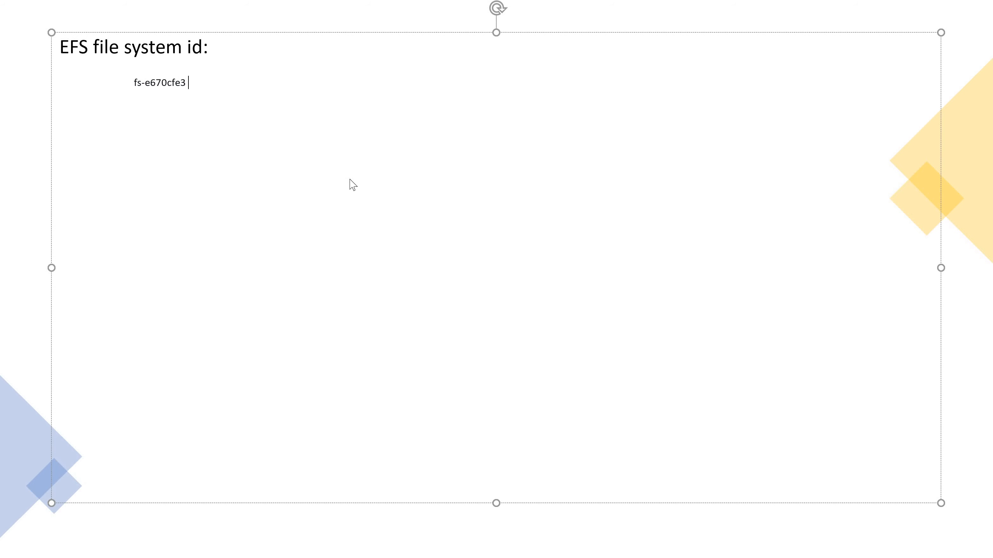
Switch back to the AWS console, go to the EC2 service in Oregon, and start launching a new instance
key(alt+Tab)
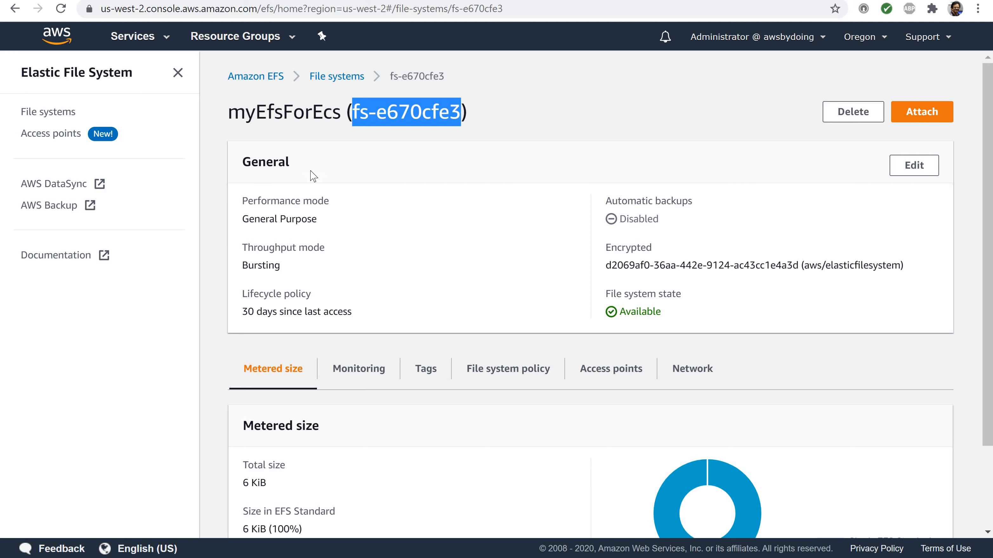
click(134, 38)
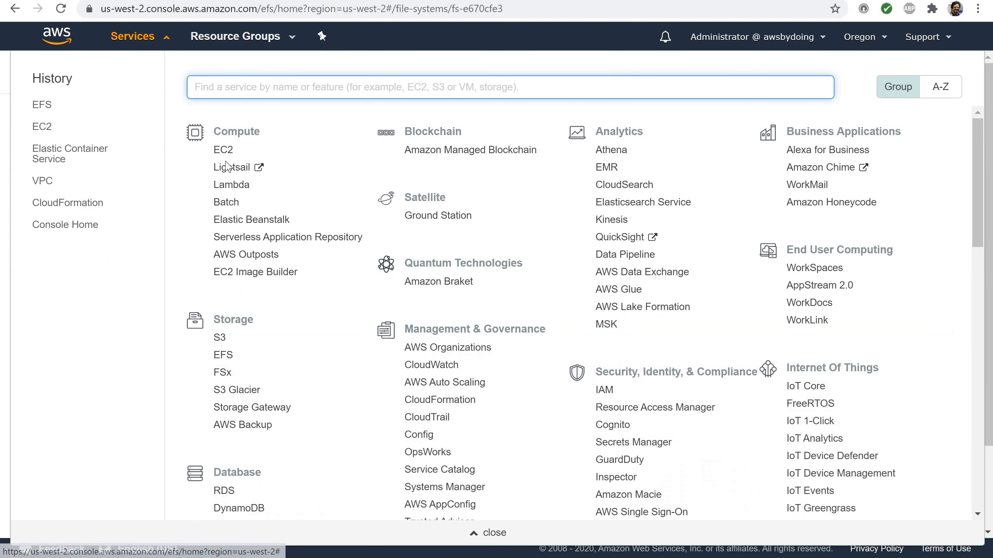
click(224, 151)
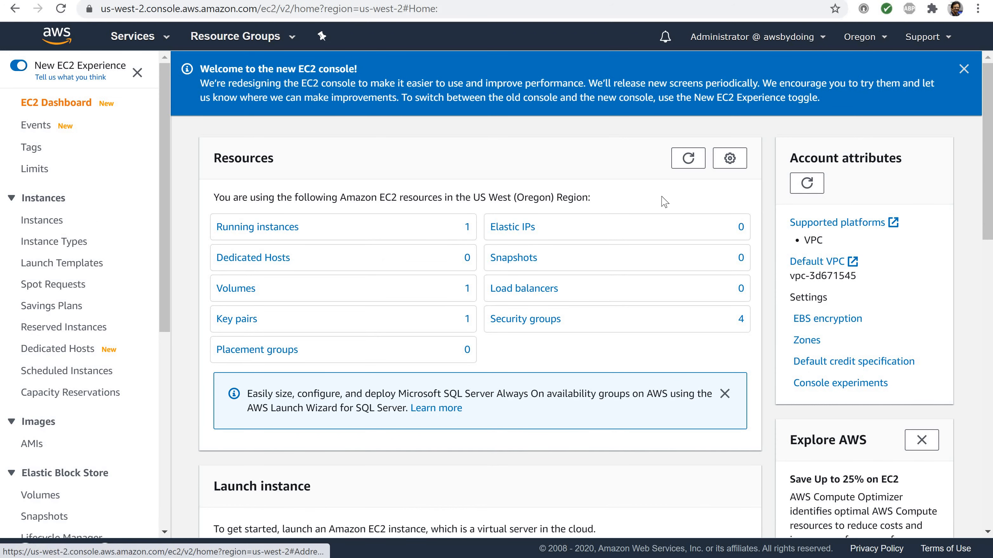
click(864, 43)
click(864, 38)
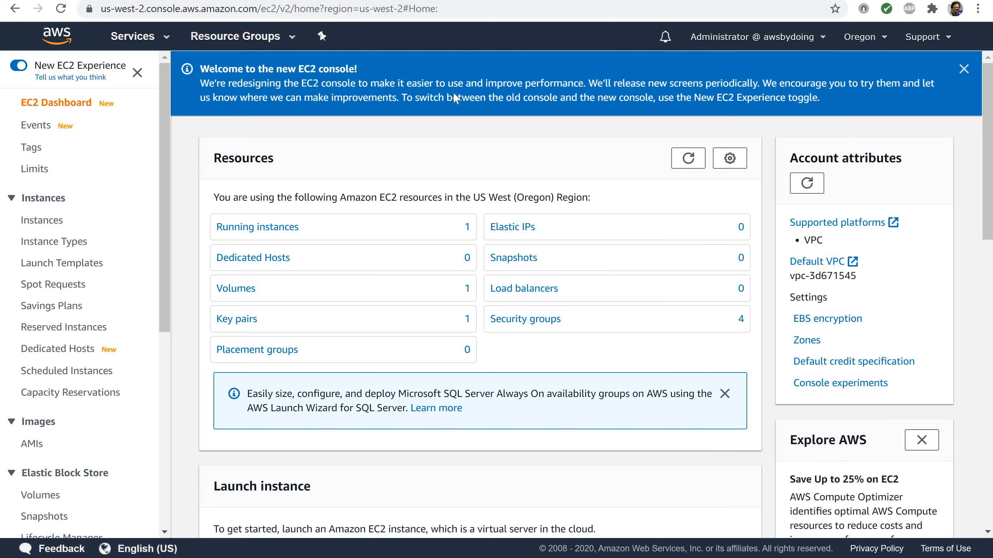
scroll(321, 279, down, 2)
scroll(312, 427, down, 5)
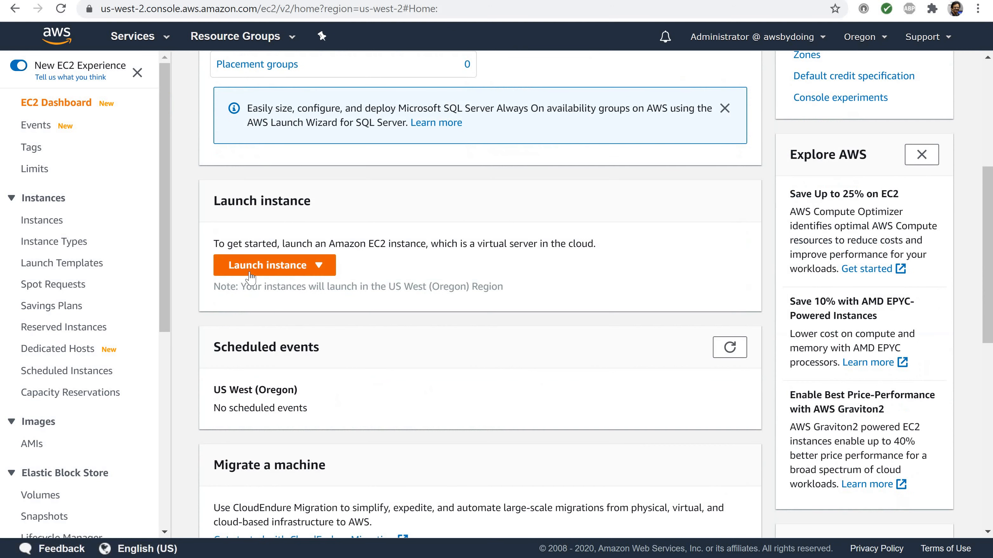
click(250, 273)
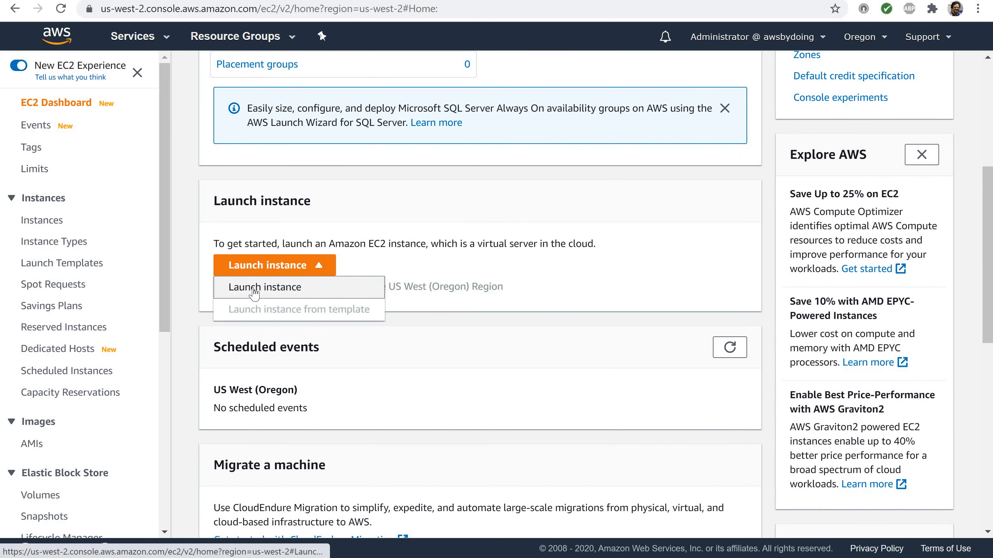
click(254, 291)
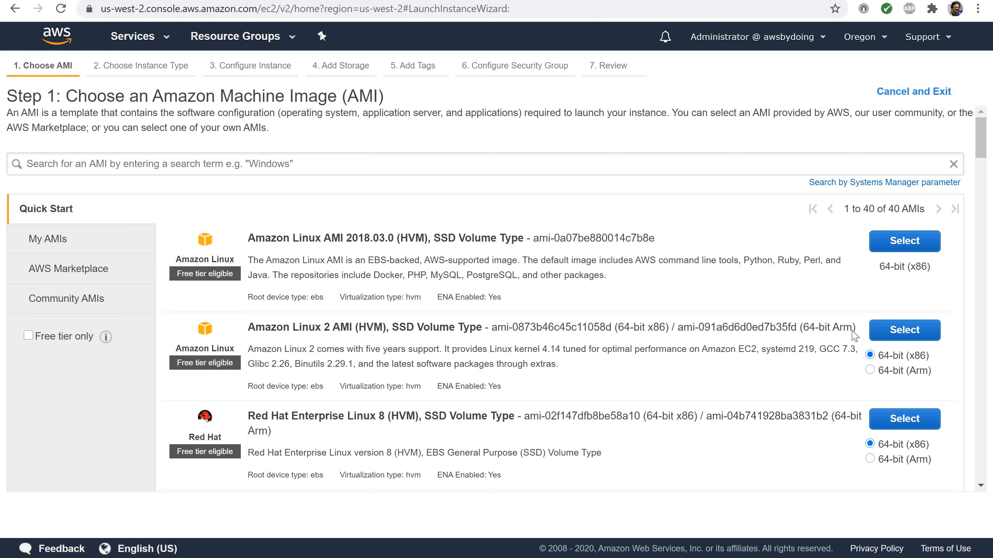
Choose the 64-bit (x86) Amazon Linux 2 AMI, keep the t2.micro instance type, and continue to the instance details
scroll(856, 332, down, 5)
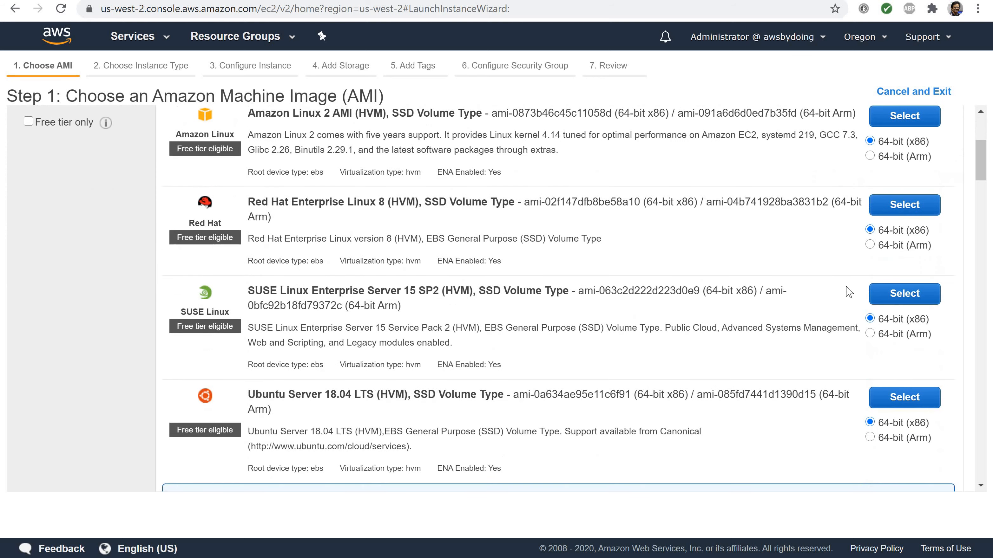
scroll(849, 291, up, 5)
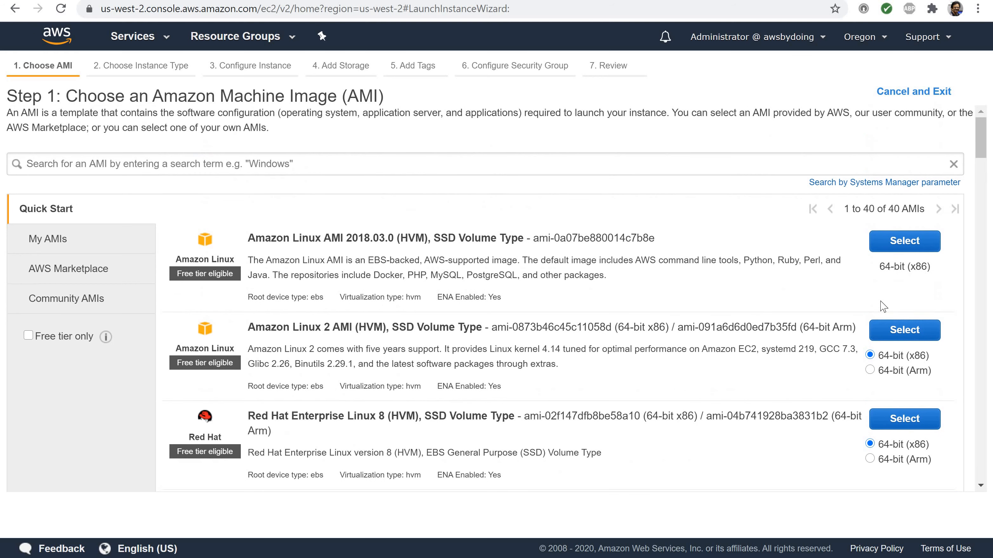
click(894, 333)
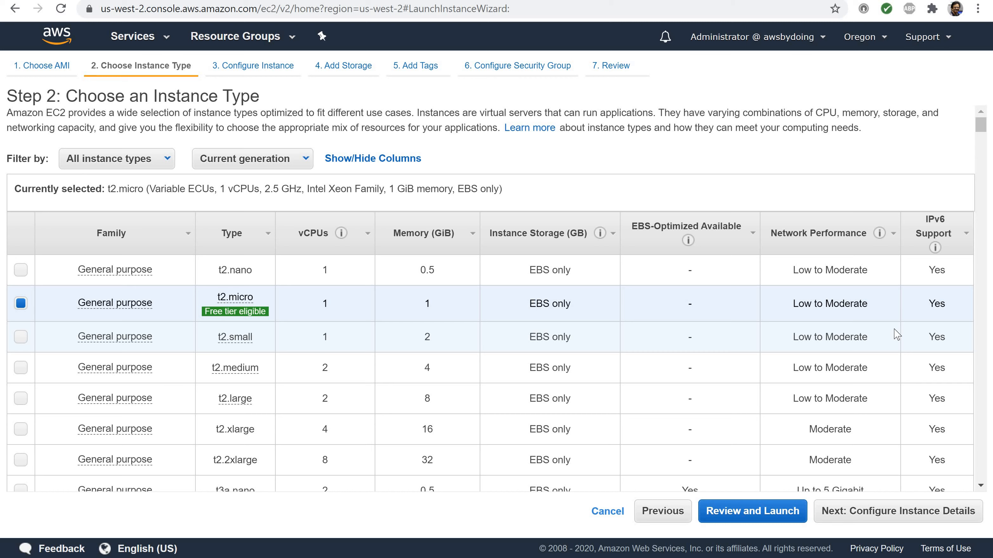
scroll(926, 446, down, 3)
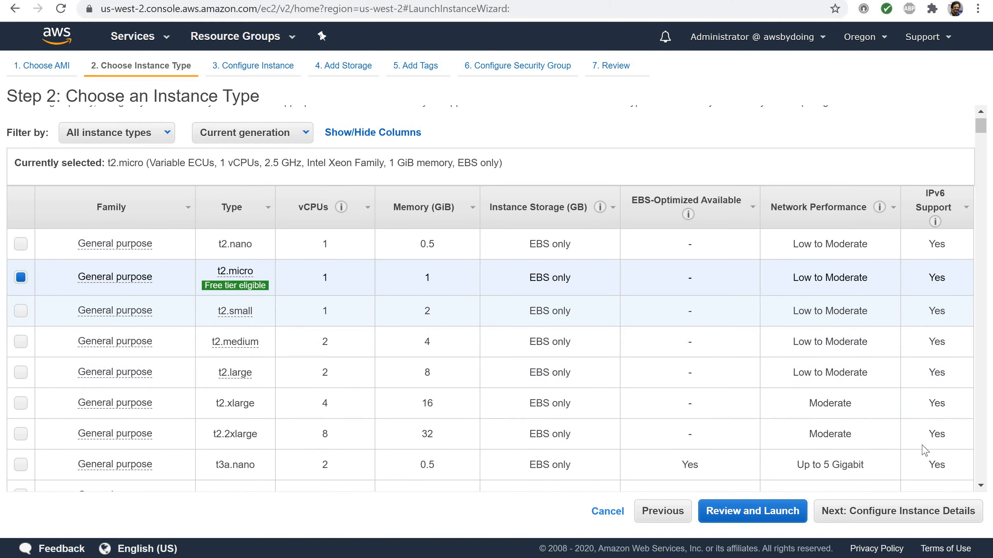
click(915, 522)
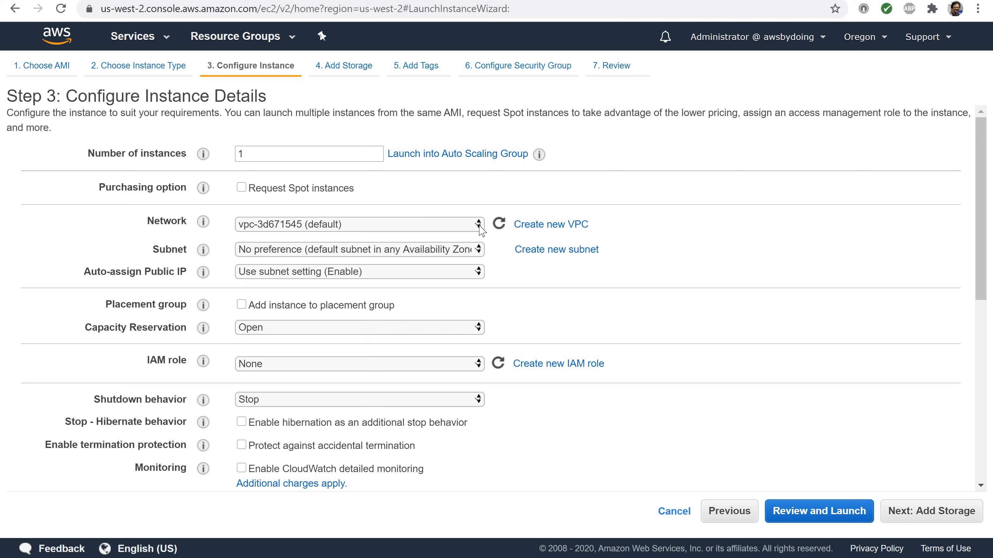
Set the instance's network to myEcsVpc and keep the subnet setting for auto-assigning a public IP
click(479, 227)
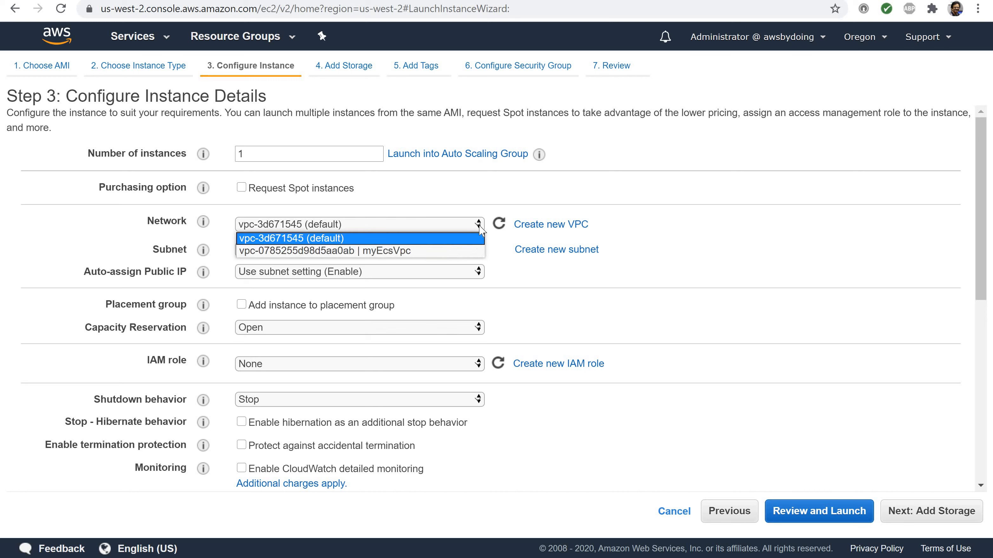
click(409, 251)
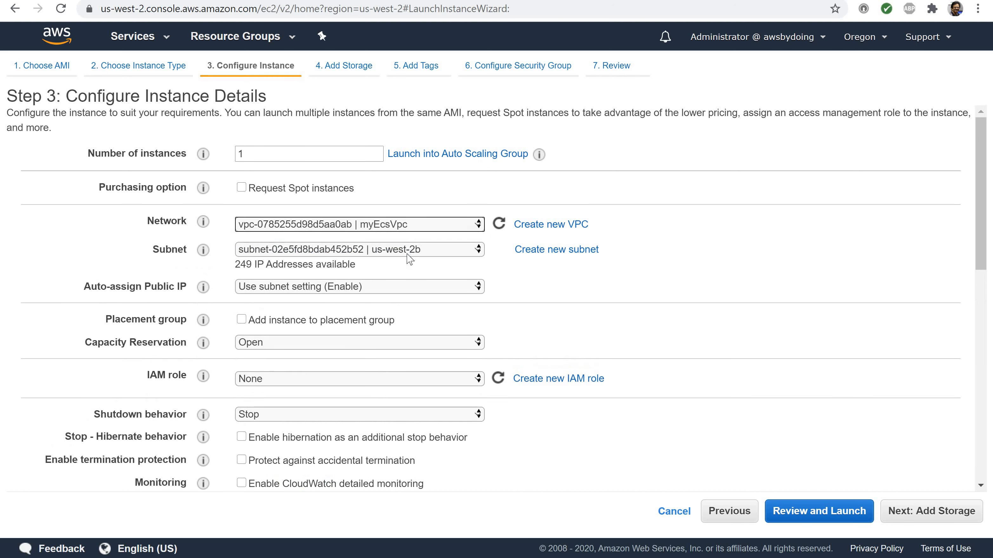
click(478, 288)
click(479, 294)
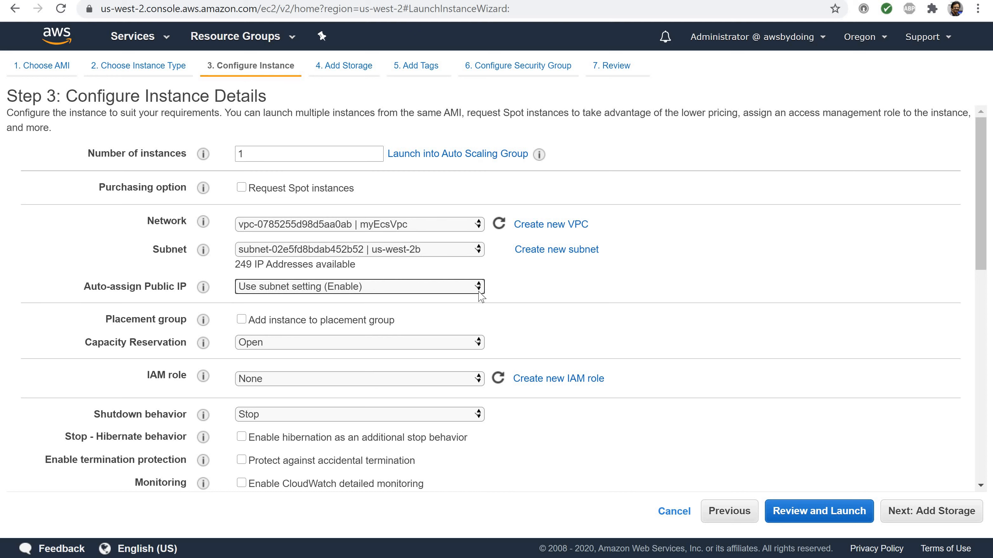
Add the myEfsForEcs file system to the instance, keeping the mount path /mnt/efs/fs1
scroll(480, 297, down, 9)
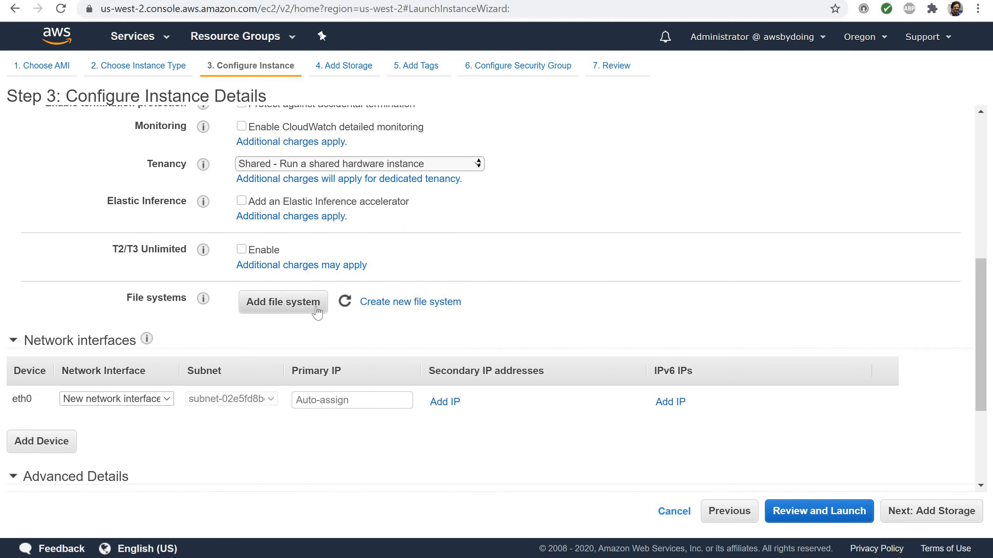
click(299, 307)
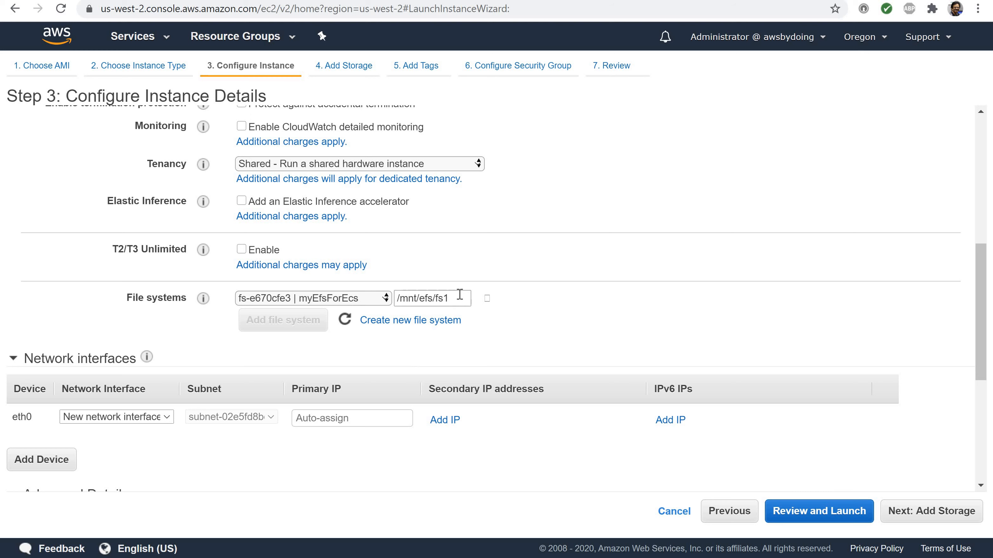
drag(463, 294, 374, 301)
click(475, 336)
Review the generated user data script for mounting the file system and continue past the default storage to the tags page
scroll(512, 358, down, 6)
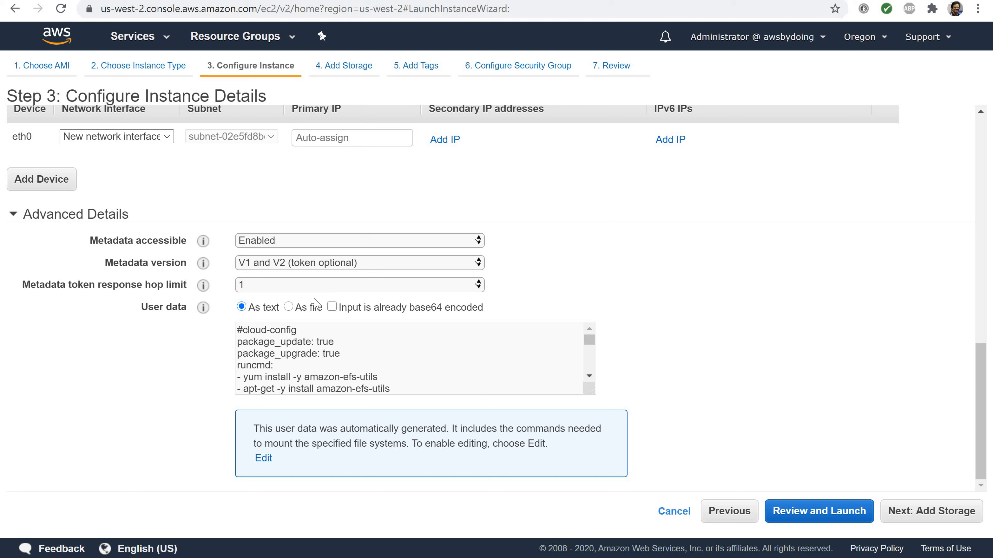
scroll(359, 368, down, 3)
scroll(358, 368, up, 5)
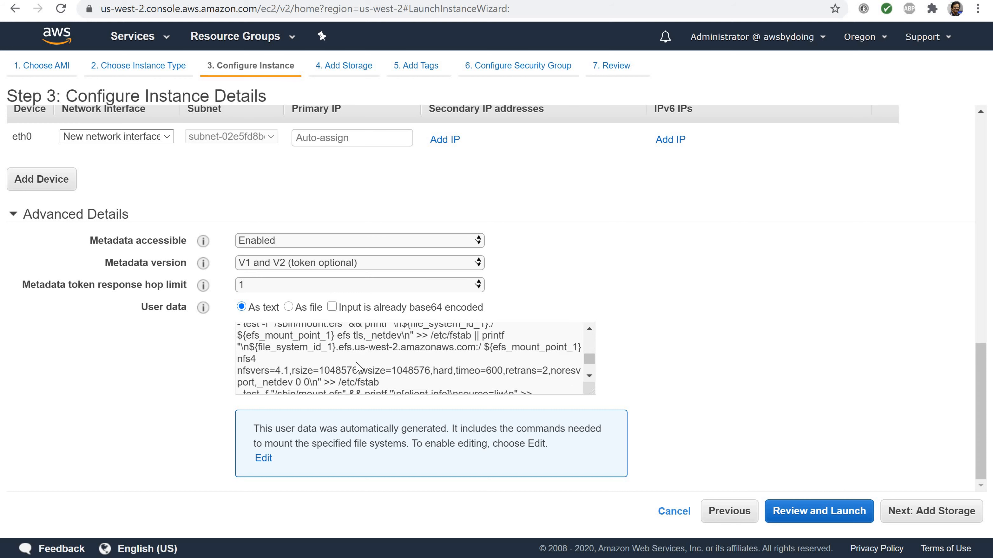
scroll(359, 368, down, 6)
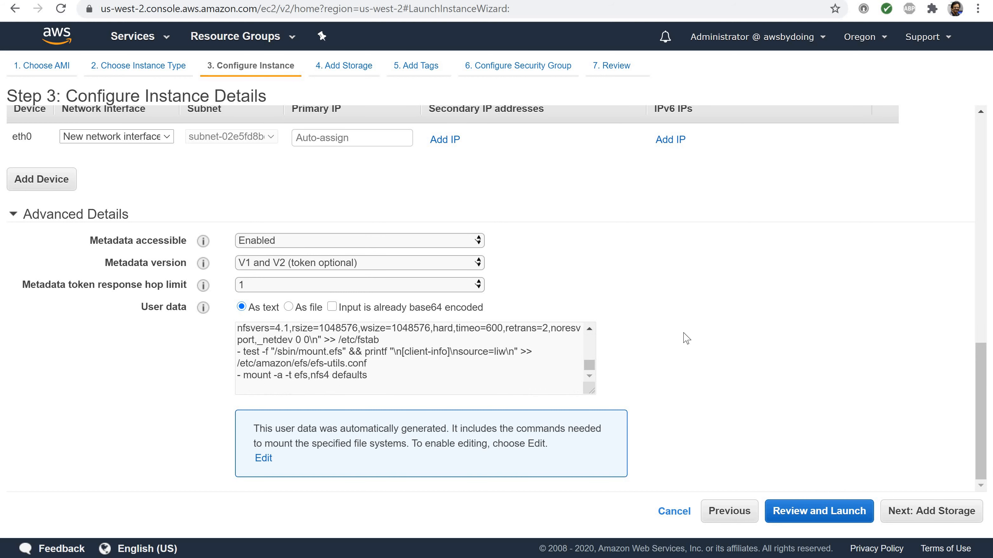
click(900, 515)
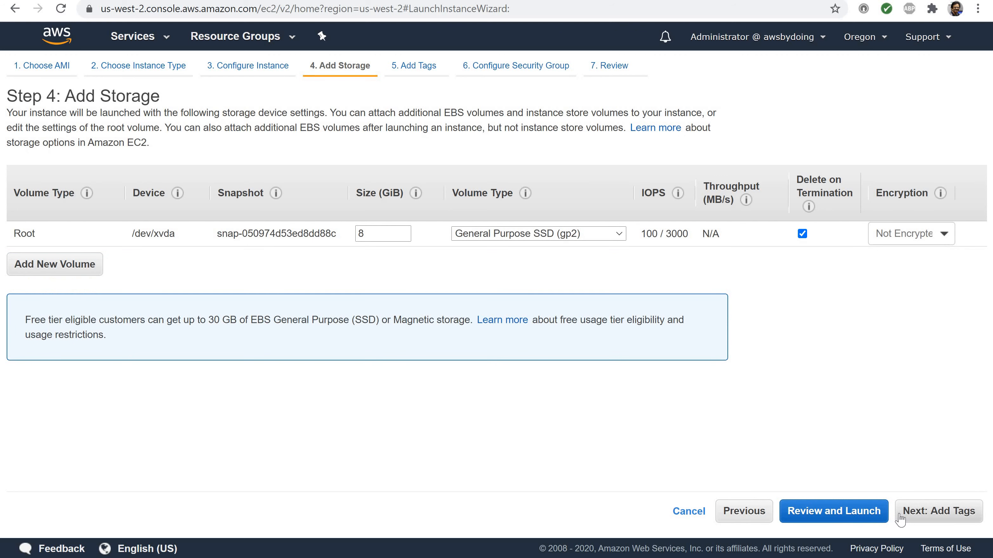
click(900, 515)
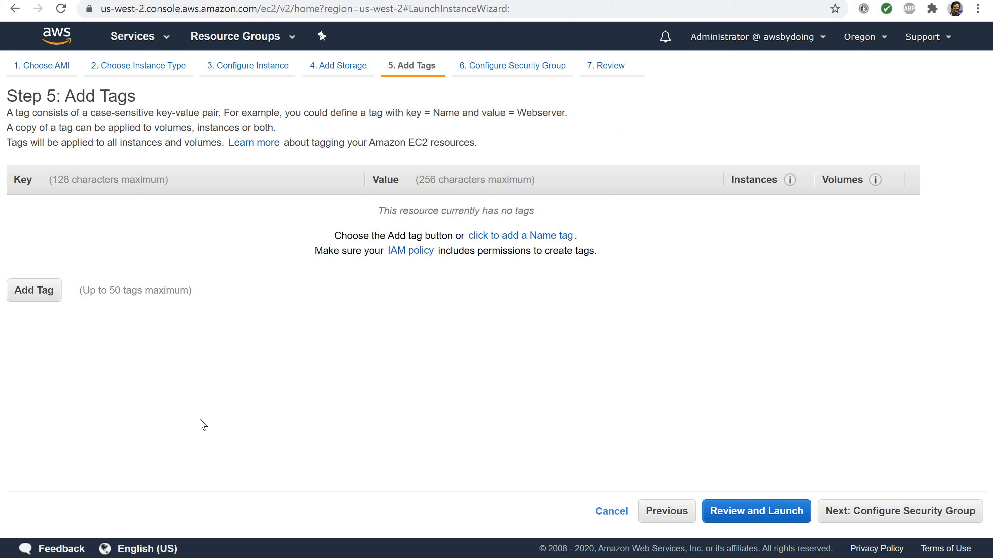
Add a tag with key Name and value myEC2Instance, and continue to the security group configuration
click(26, 290)
text(Name)
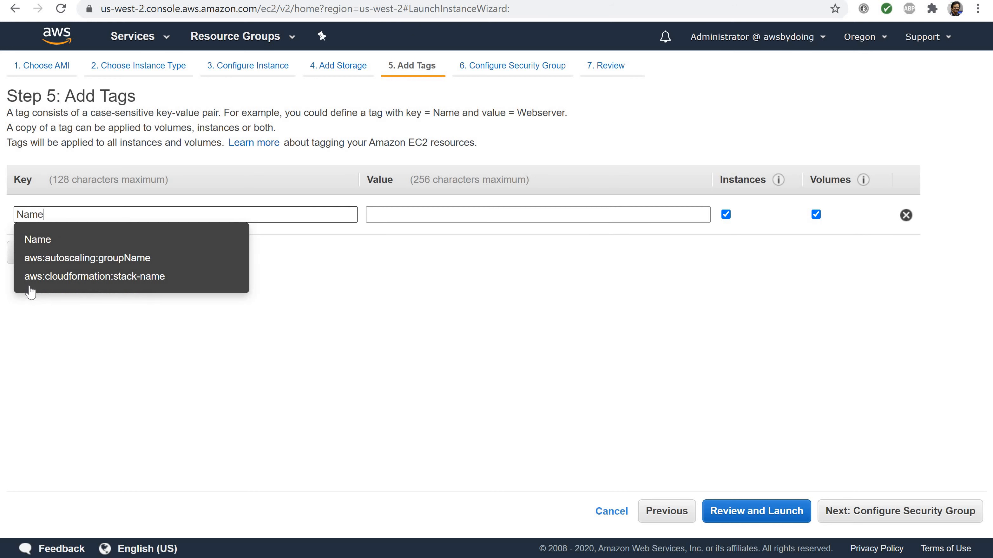
key(Tab)
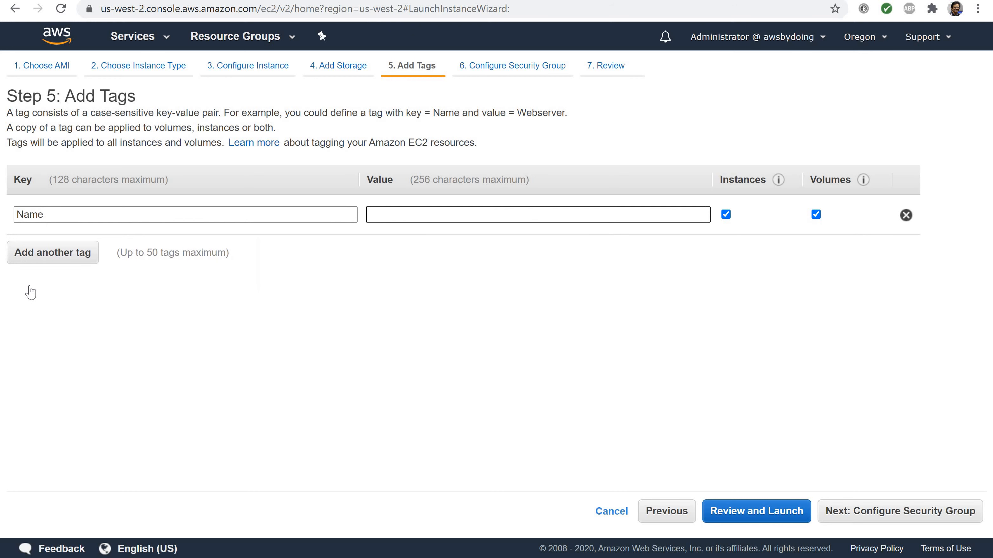
text(myEc2)
key(BackSpace)
key(BackSpace)
text(C2Instance)
click(887, 515)
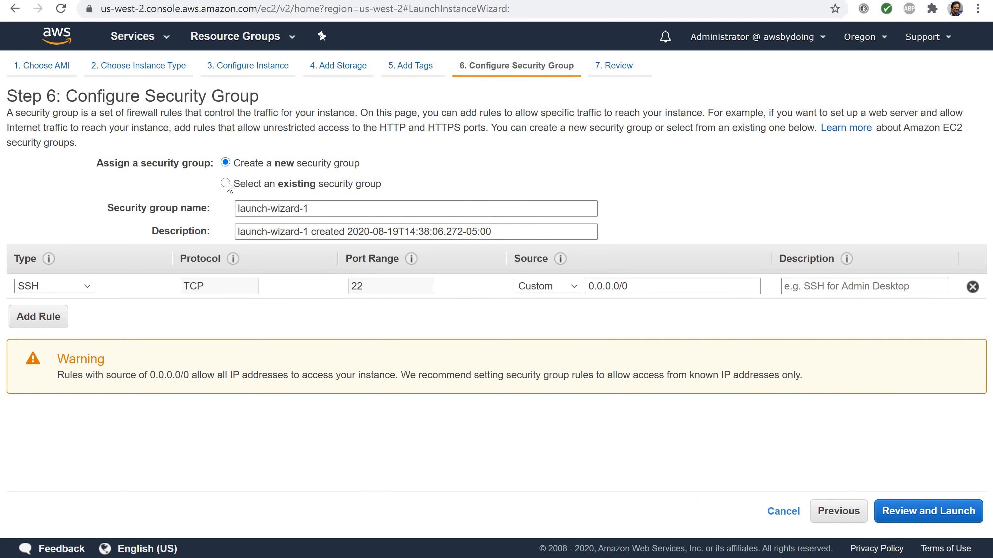
Assign the existing EC2ContainerService-EFS-tutorial-EcsSecurityGroup security group to the instance and continue to the launch review
click(226, 183)
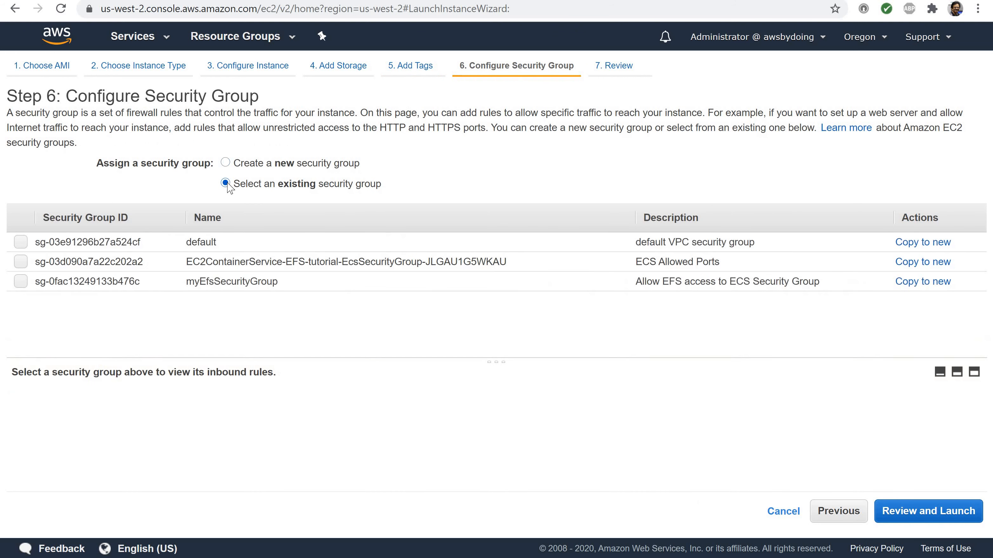
click(21, 262)
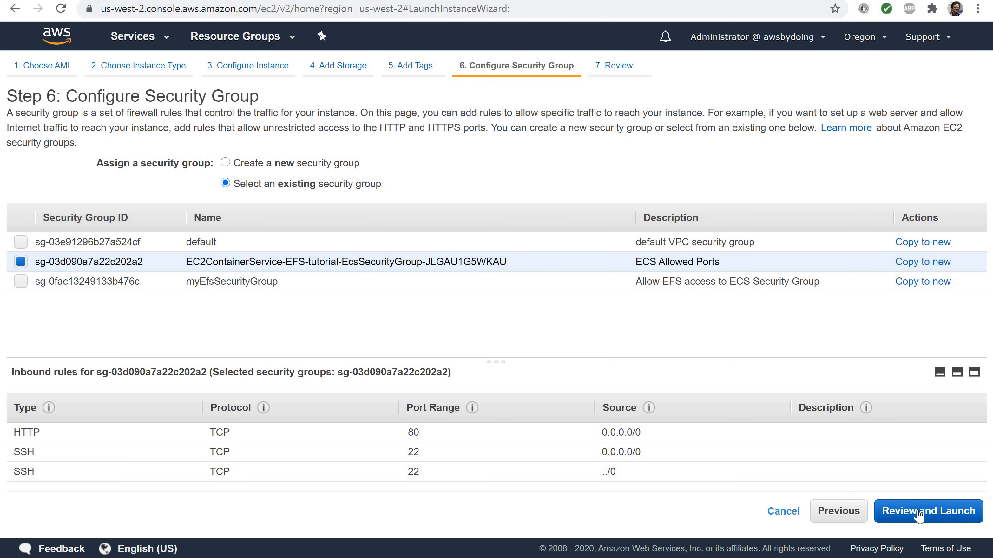
click(919, 515)
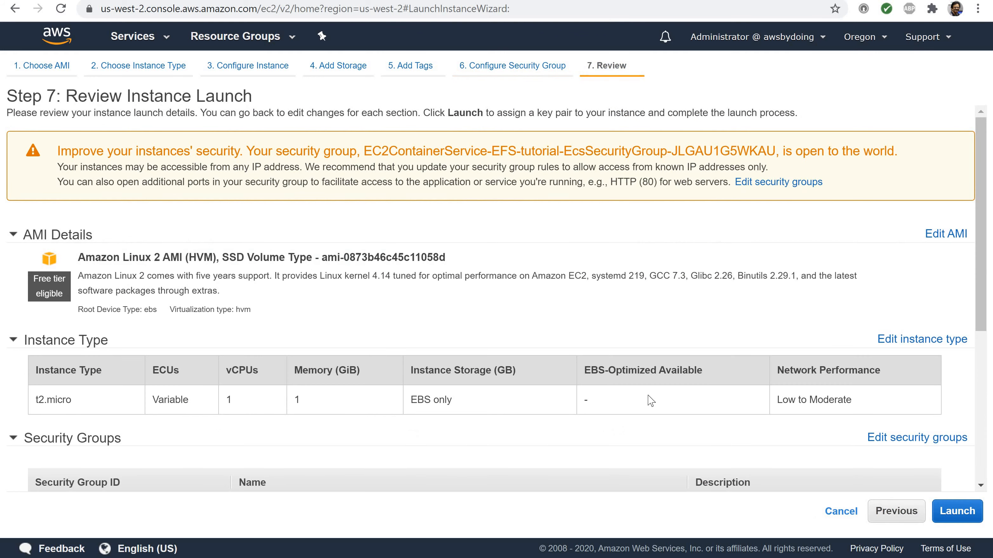
Review the launch settings and launch the instance with the existing key pair oregonkeypair, acknowledging access to its private key file
scroll(650, 399, down, 7)
scroll(649, 399, up, 4)
scroll(649, 402, down, 4)
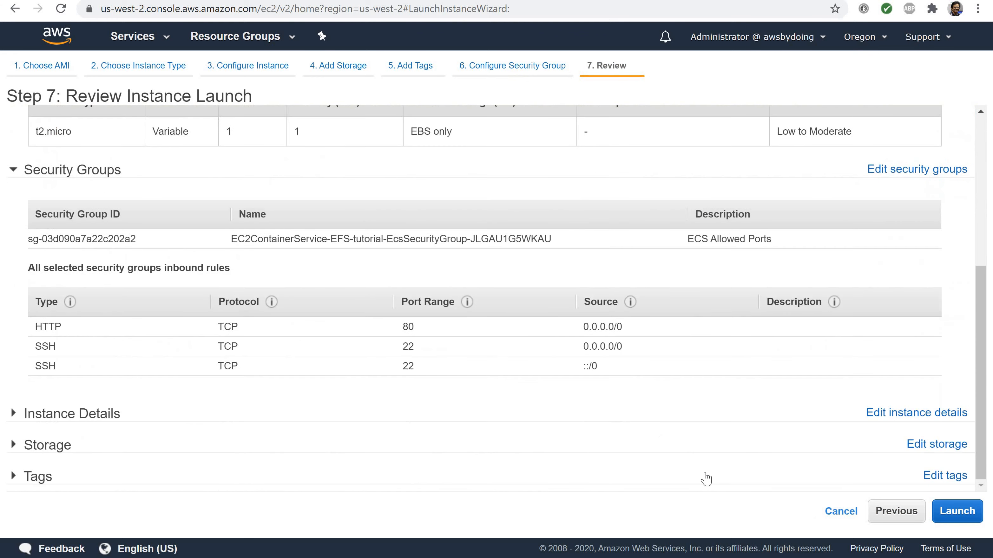
click(949, 515)
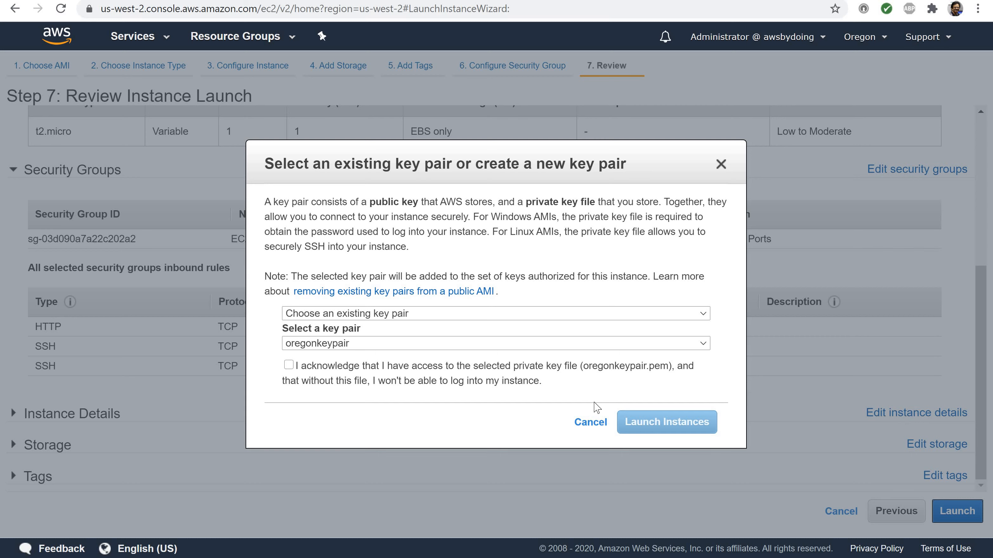
click(702, 314)
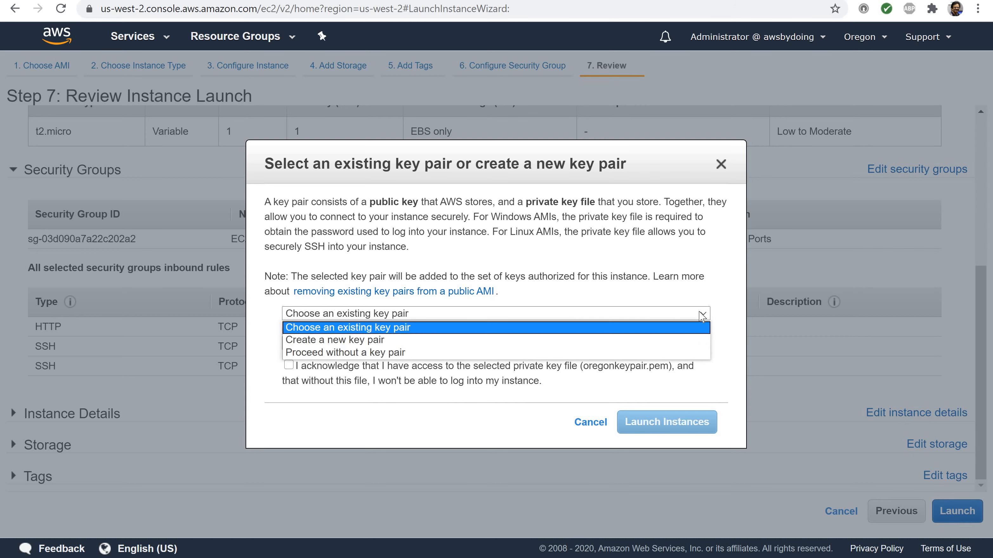
click(702, 315)
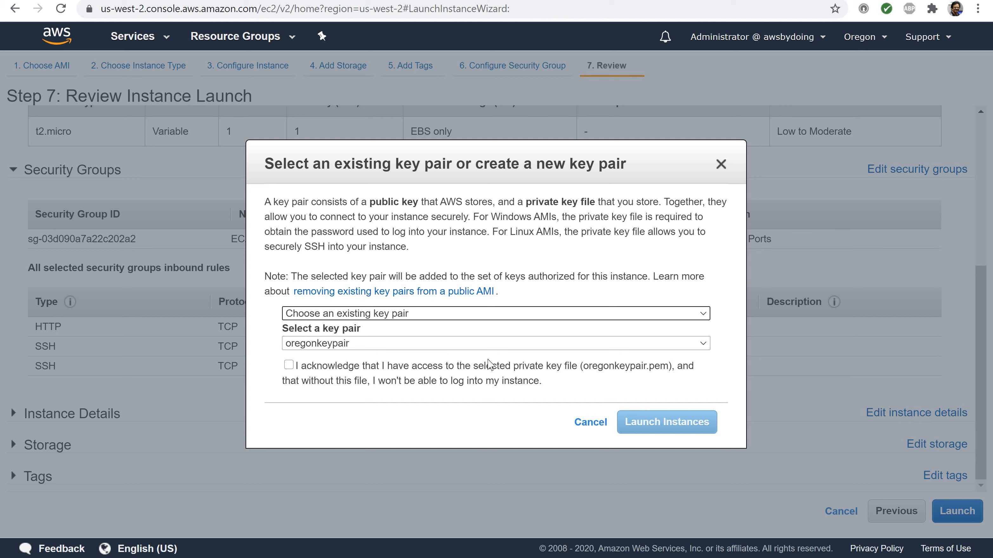
click(288, 365)
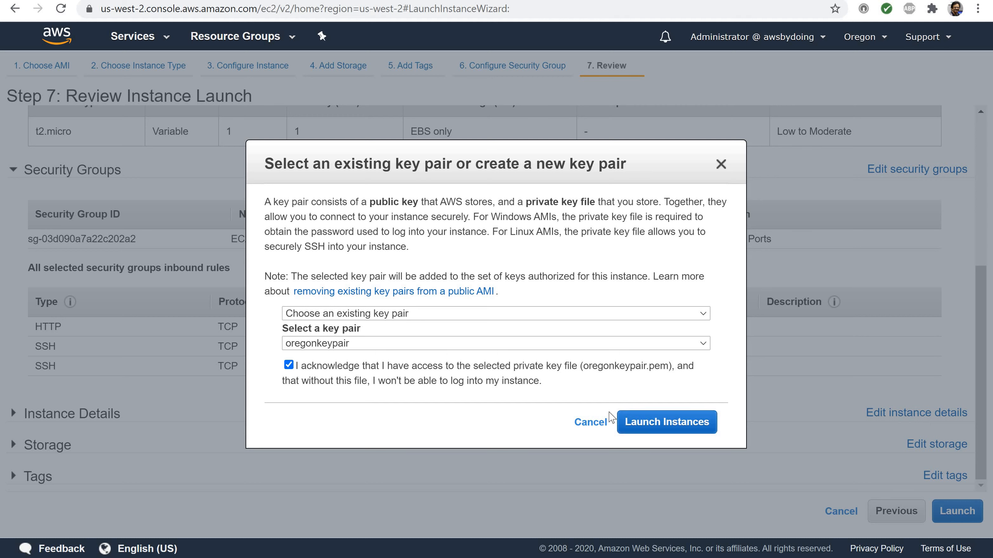
click(651, 422)
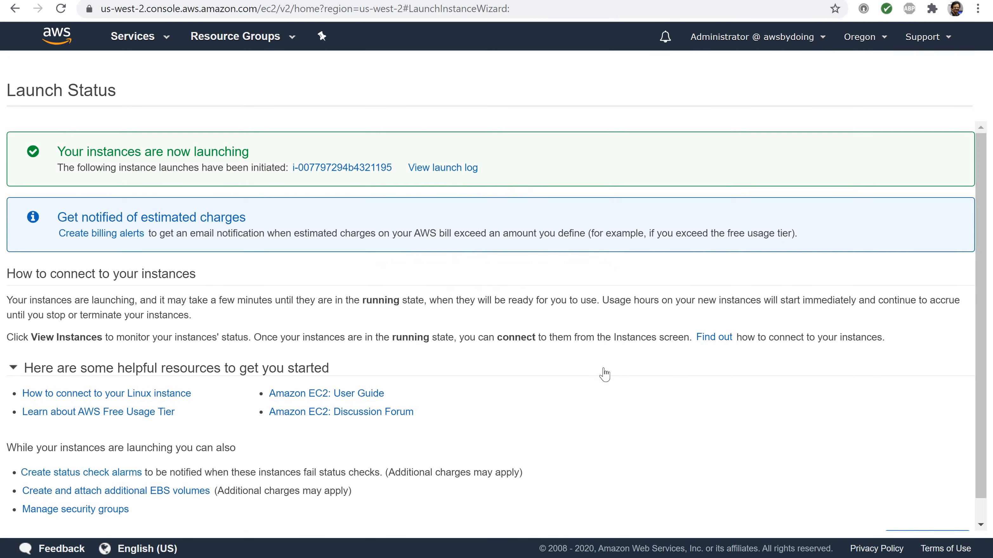
scroll(604, 370, down, 1)
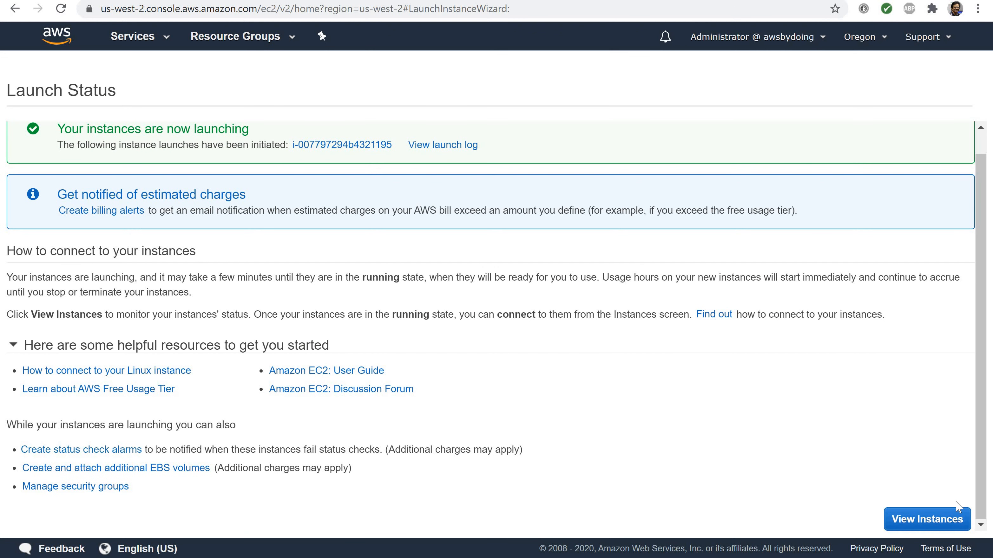
Open the EC2 instances list, select myEC2Instance, and refresh the list to check its instance state
click(918, 520)
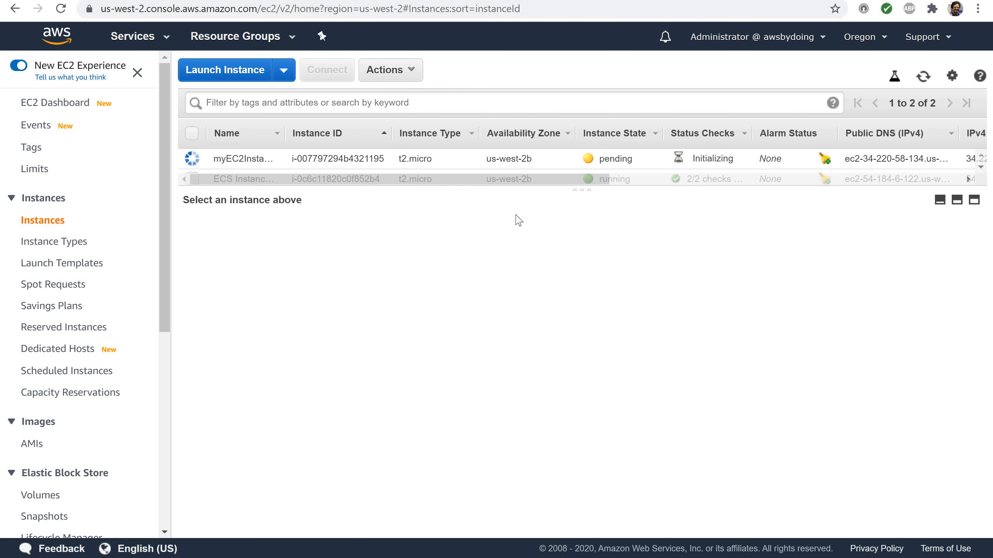
drag(606, 187, 579, 226)
click(633, 158)
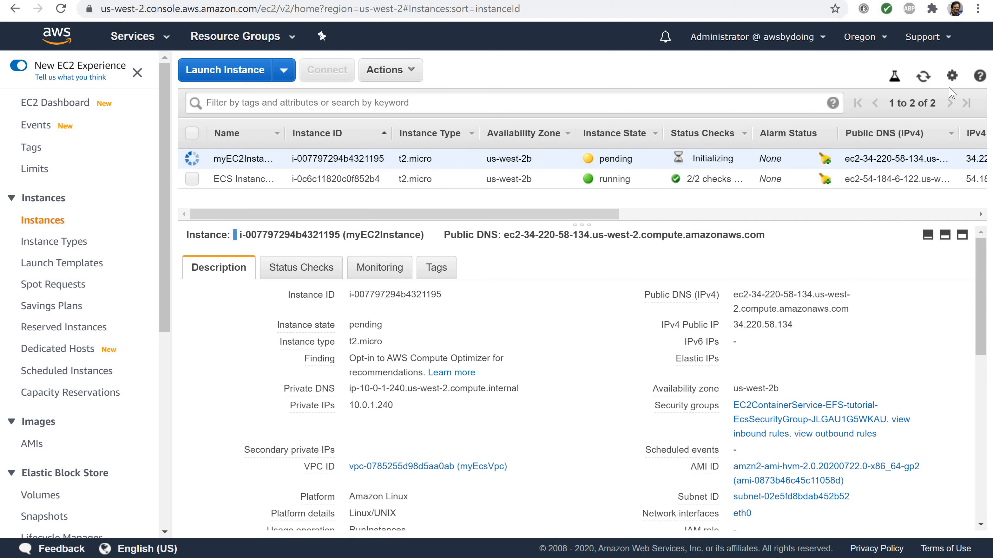
click(924, 78)
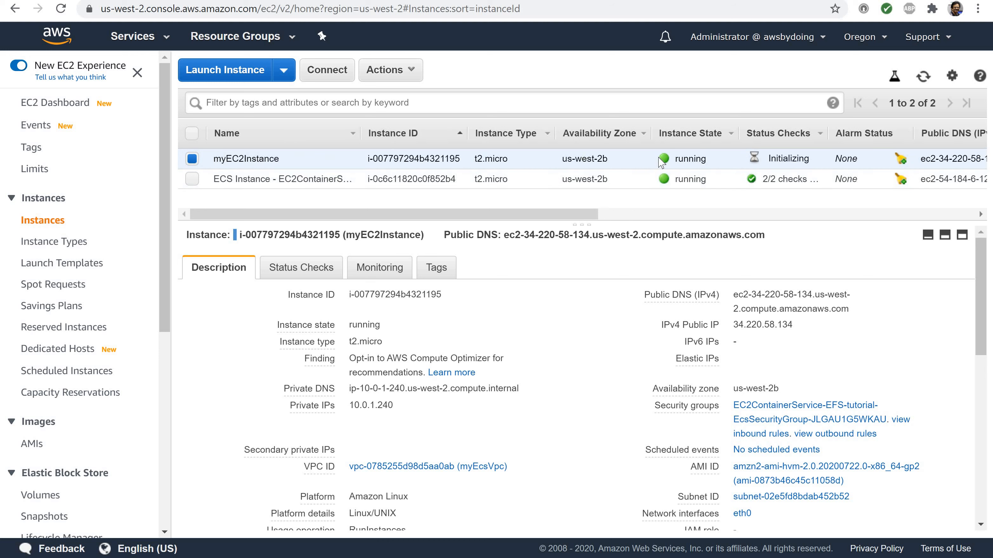
double_click(677, 161)
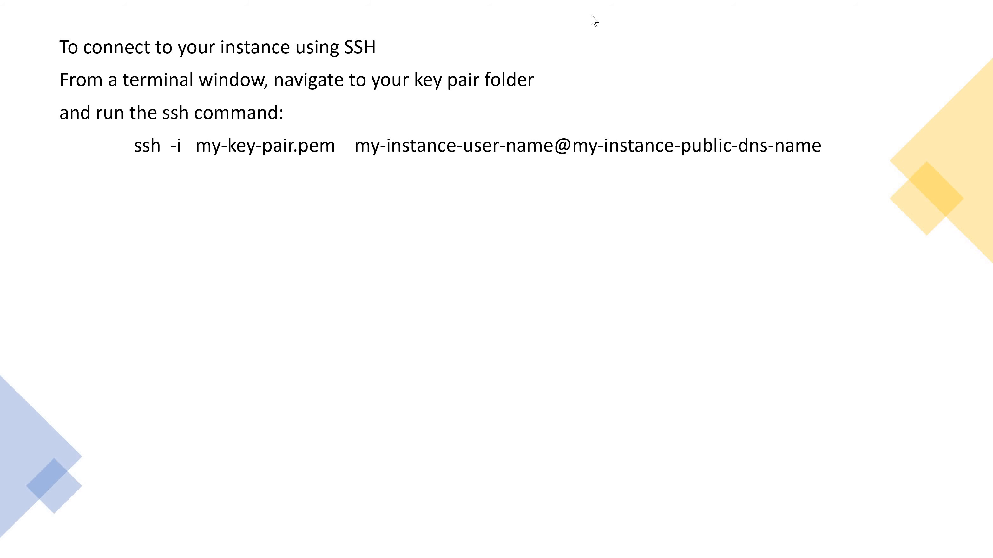
Switch to Windows PowerShell, go to the home directory, and change into the Downloads folder
key(alt+Tab)
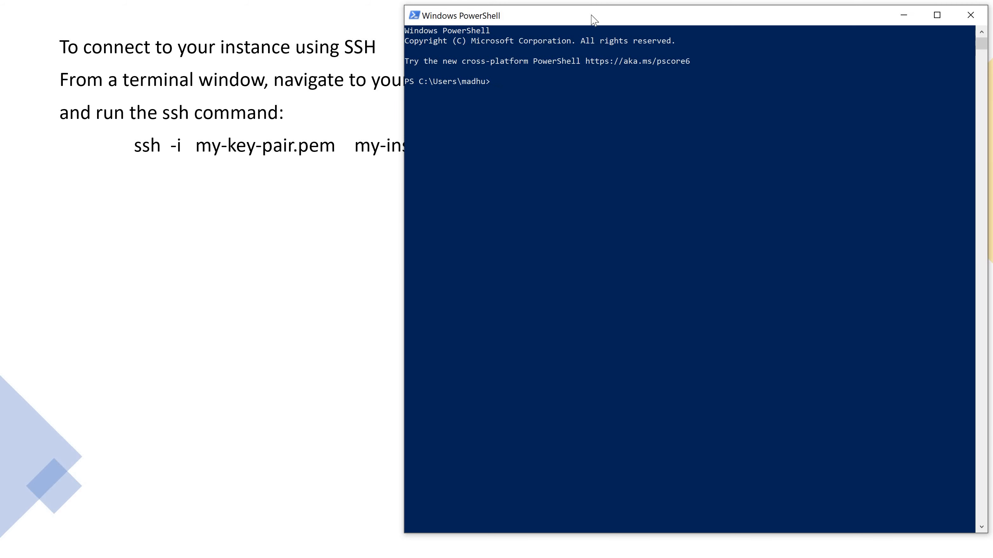
text(cd )
text(d)
text( Down)
key(Tab)
key(Return)
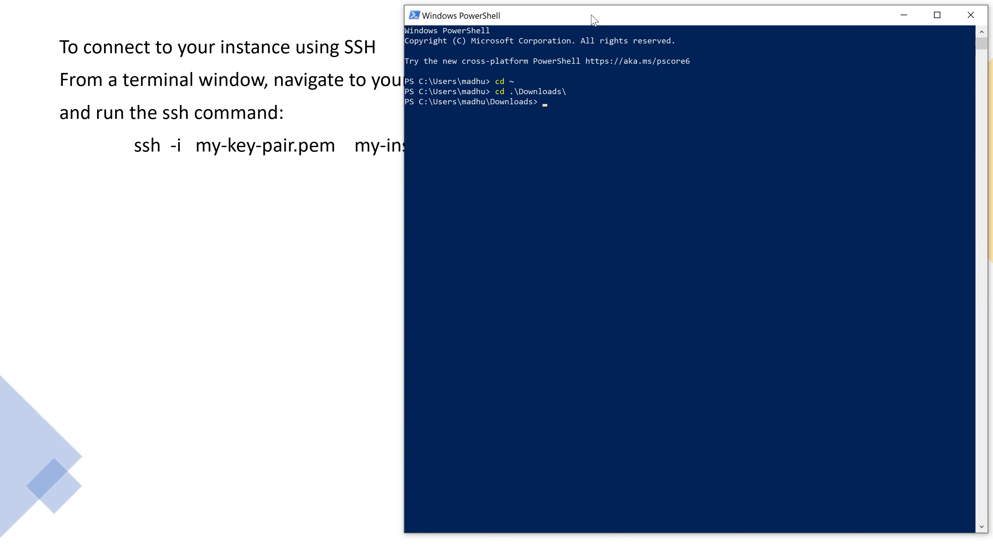
Change into the keypairs folder and list its files to locate oregonkeypair.pem
text(cd)
text( .\key)
key(Tab)
key(Return)
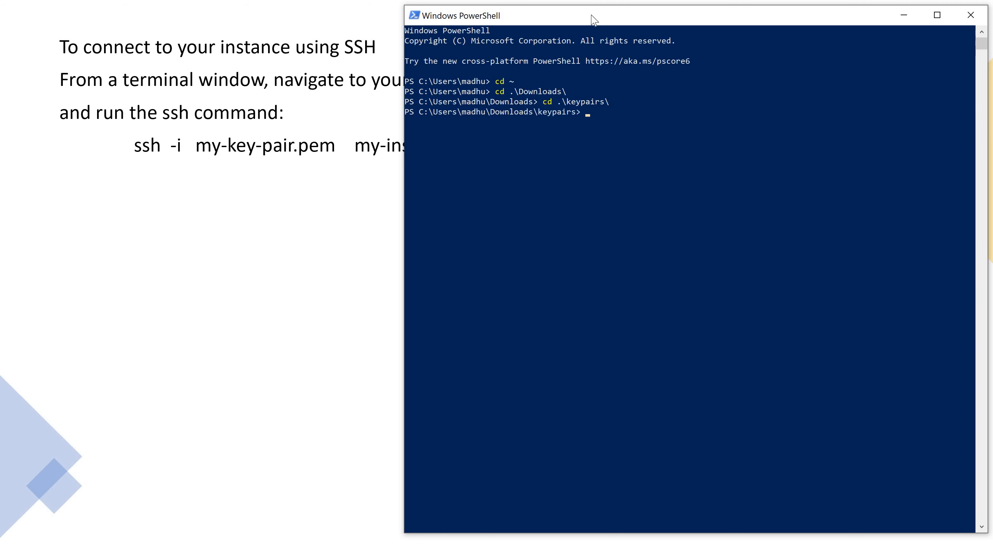
text(ls)
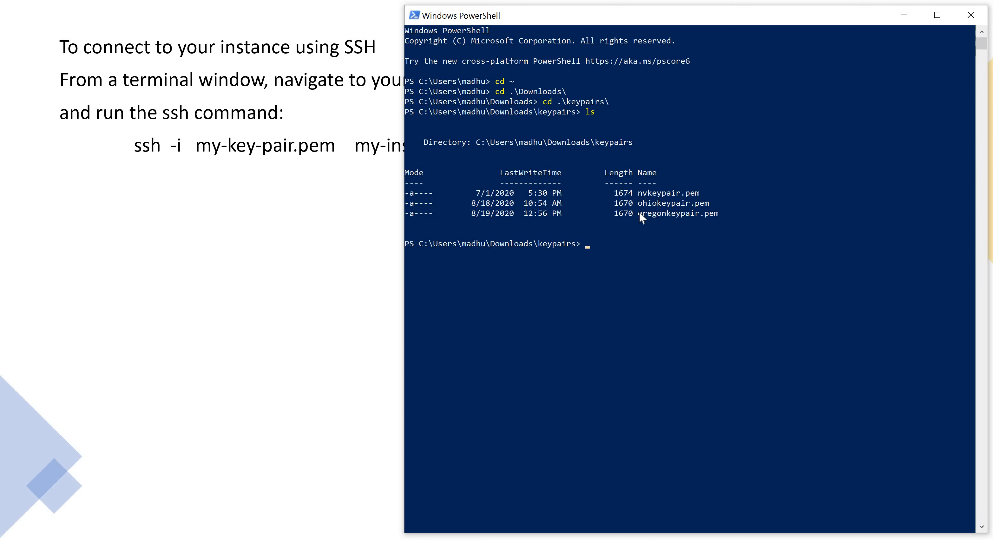
drag(638, 213, 727, 213)
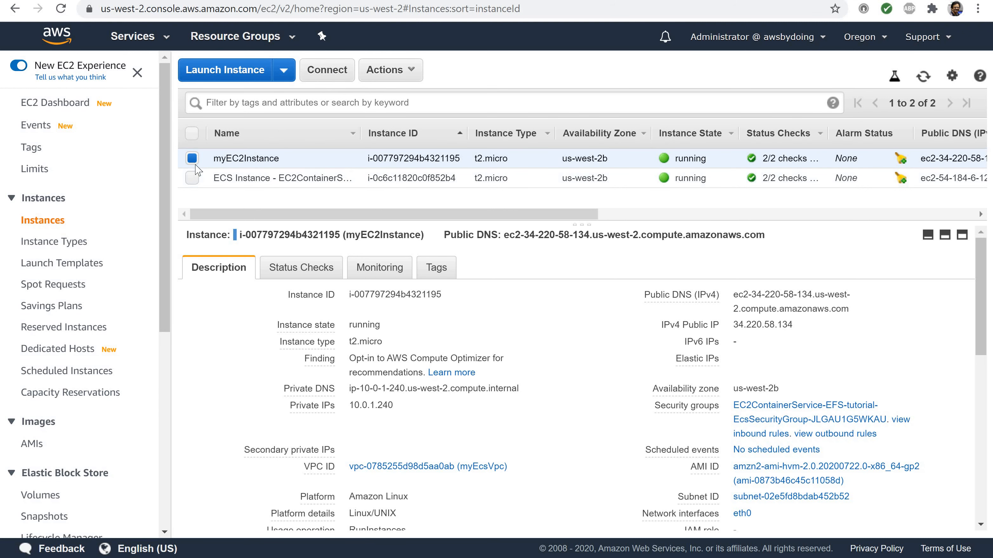
Switch to the EC2 console, open the connection instructions for myEC2Instance, and copy the example ssh command that uses oregonkeypair.pem
click(324, 78)
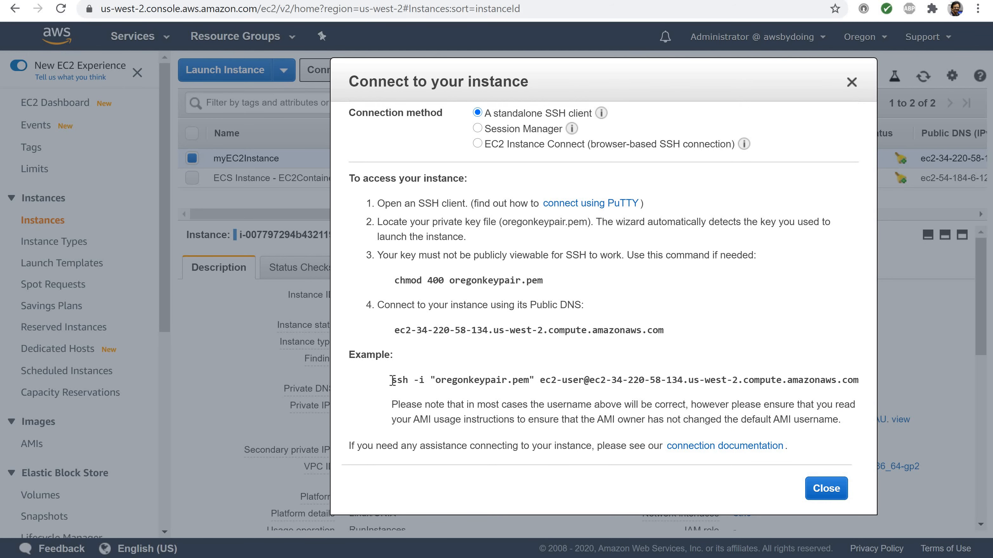
drag(392, 380, 859, 381)
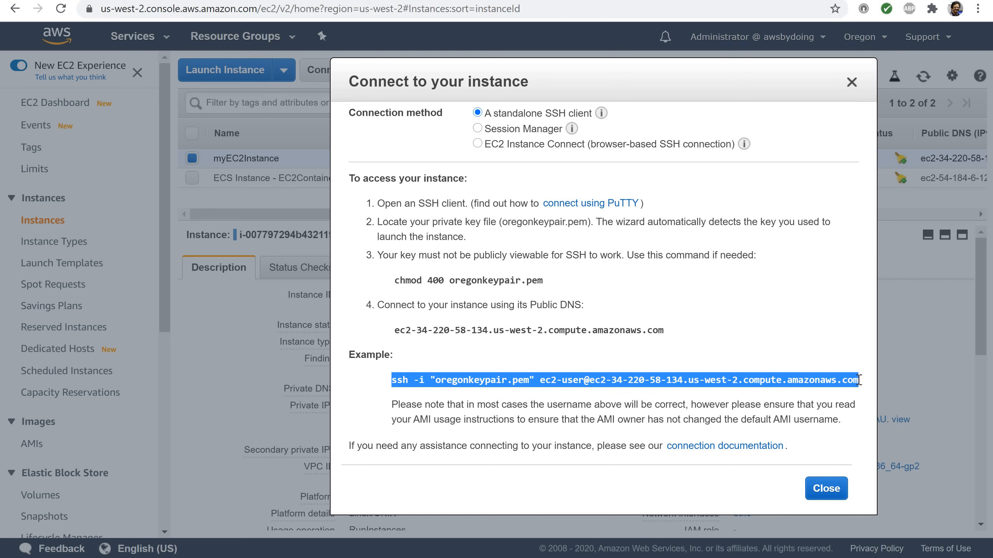
right_click(632, 385)
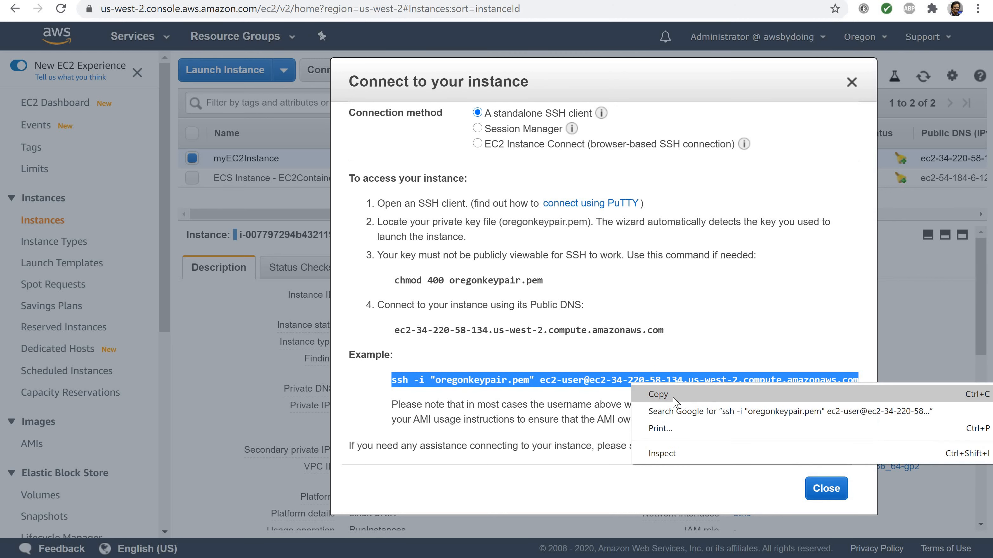
click(658, 394)
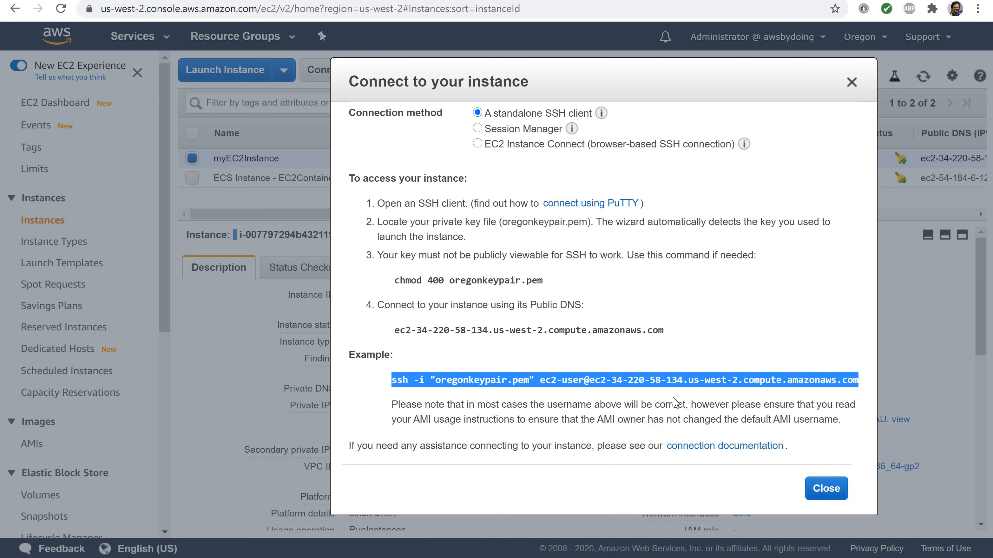
Run the copied ssh command in PowerShell and answer yes to continue connecting to the instance as ec2-user
key(alt+Tab)
right_click(586, 248)
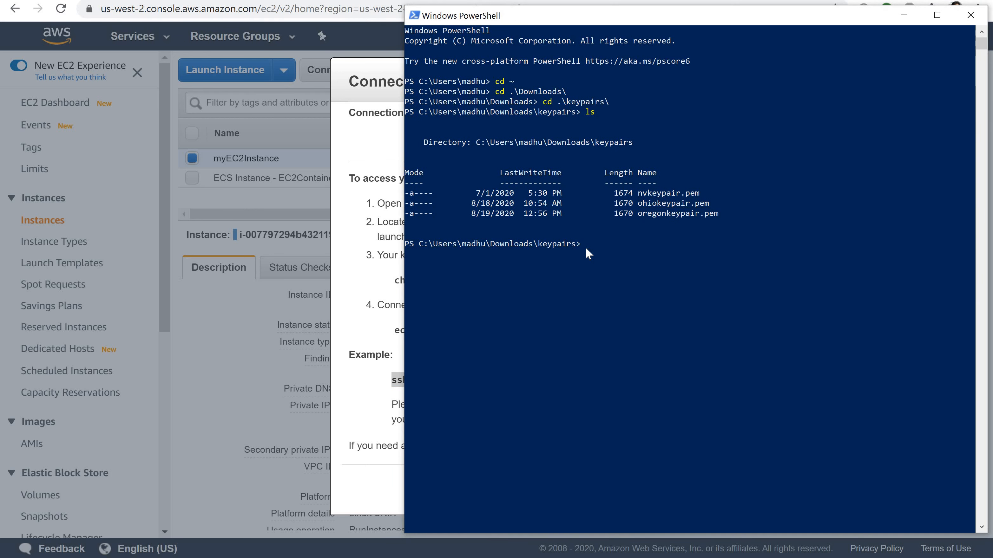
right_click(586, 248)
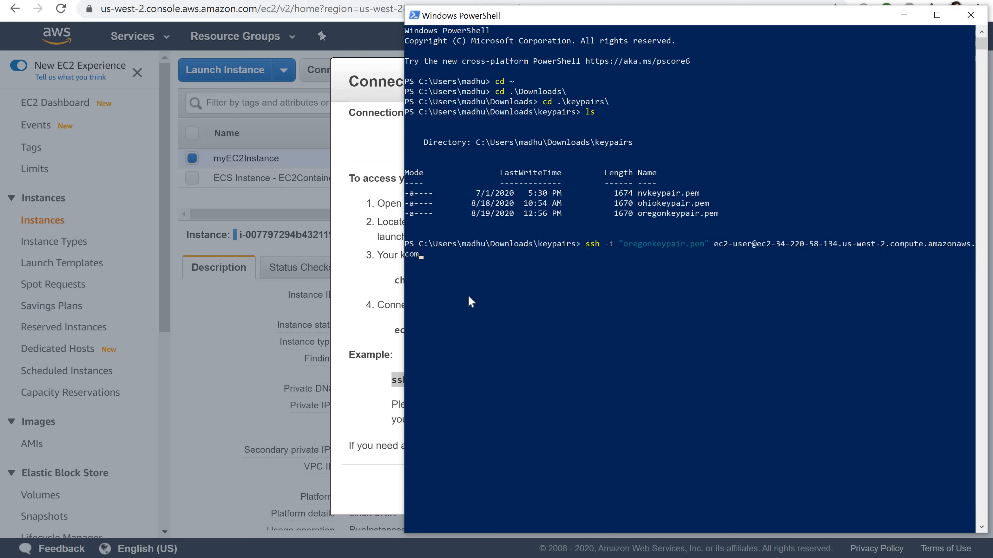
key(Return)
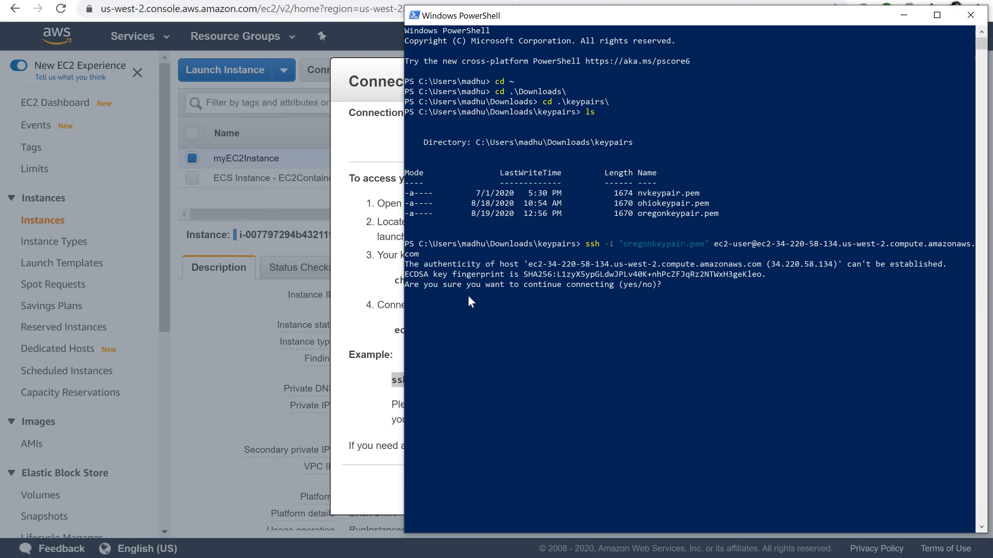
text(yes)
key(Return)
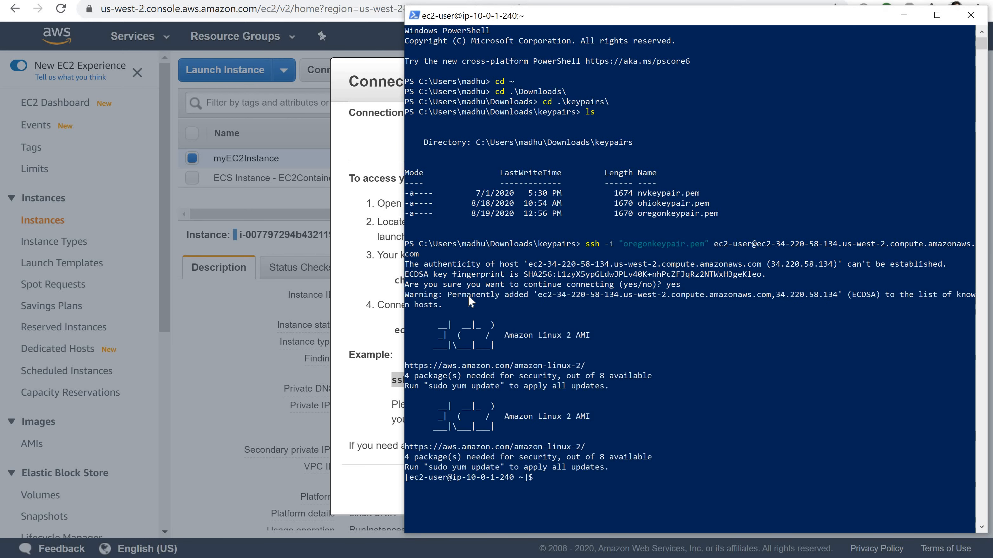
Run df -T in the SSH session to check that the EFS file system is mounted
scroll(559, 435, down, 3)
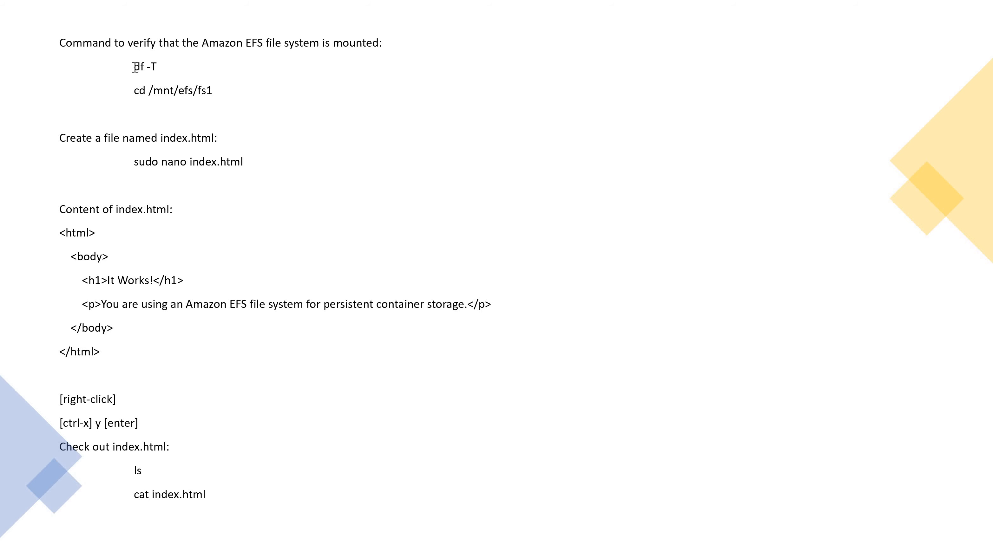
key(alt+Tab)
text(d)
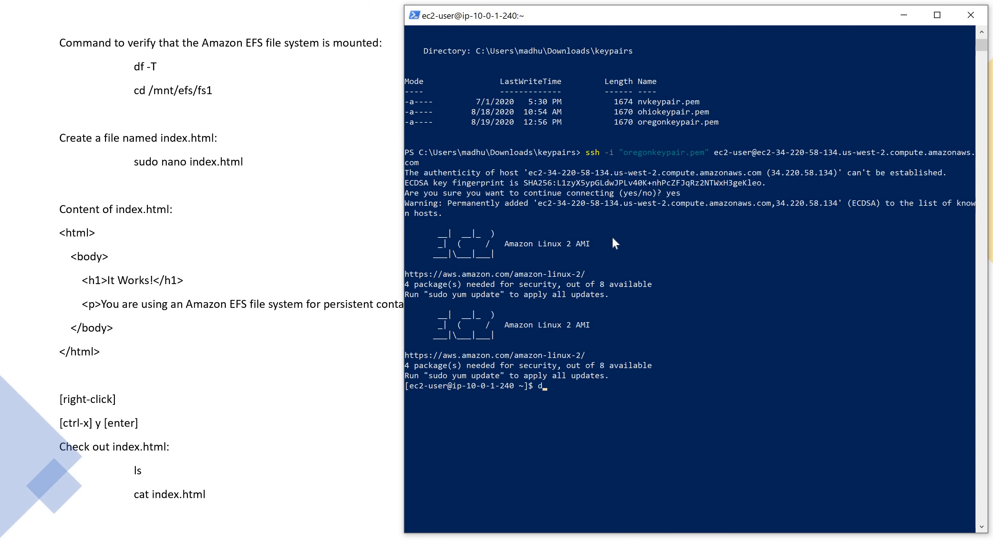
text(f -T)
key(Return)
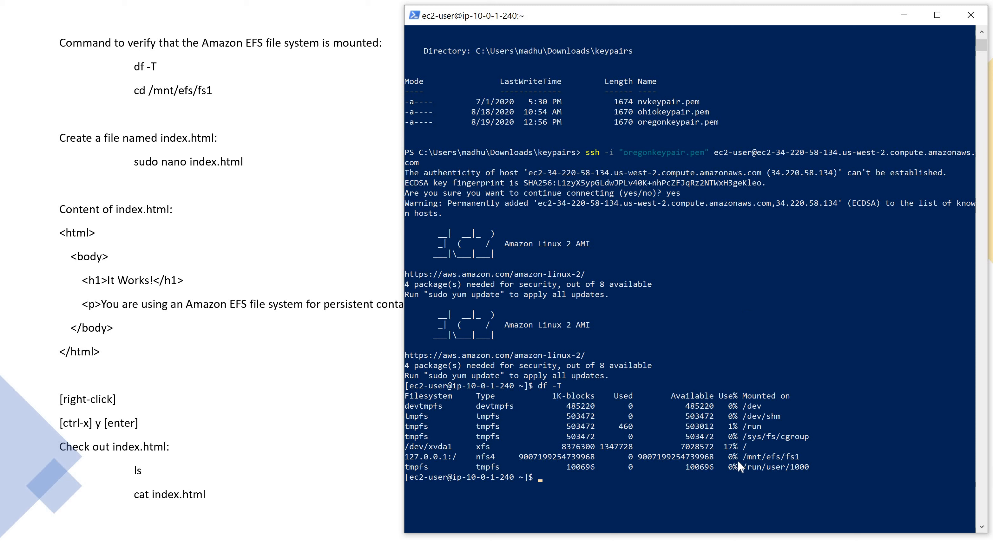
Copy the mount path /mnt/efs/fs1 from the output and change into that directory
drag(743, 456, 797, 454)
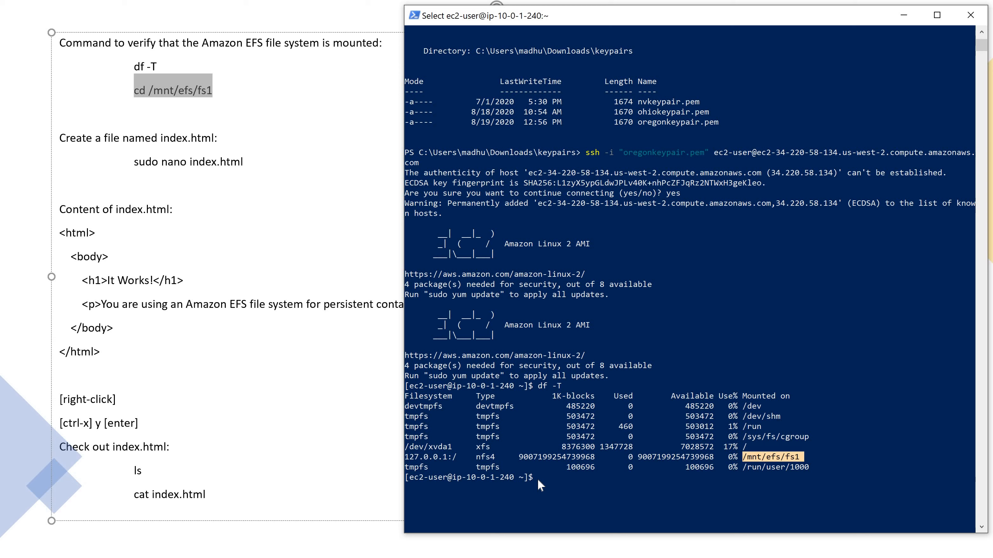
right_click(537, 479)
right_click(537, 478)
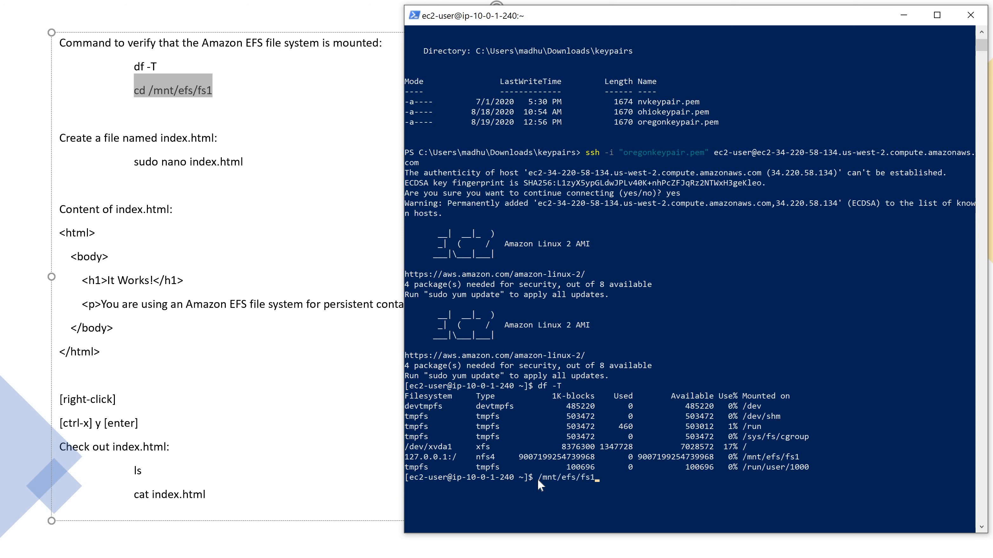
key(Left)
key(Home)
text(cd)
key(Return)
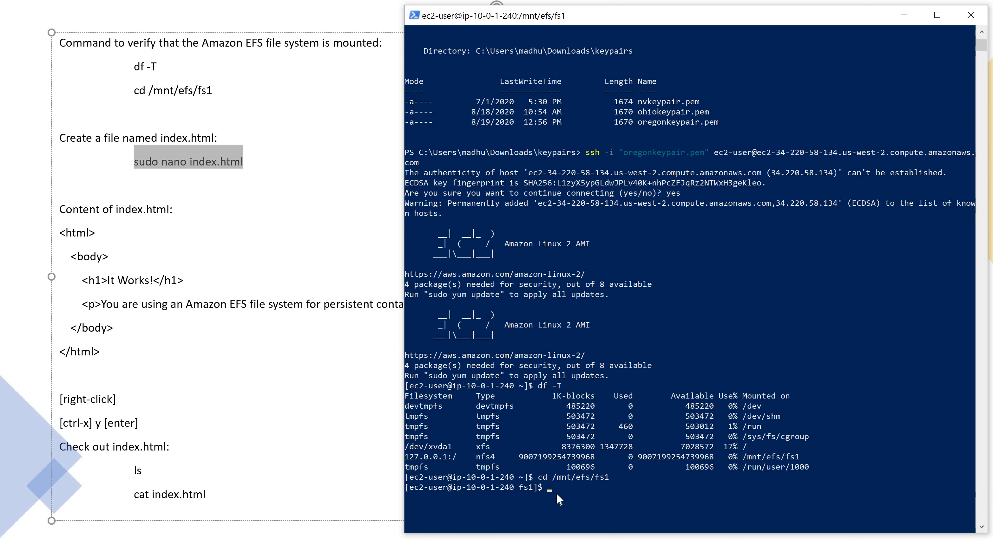
Create index.html in the nano editor with superuser rights using sudo nano index.html
text(sudo nano index.html)
key(Return)
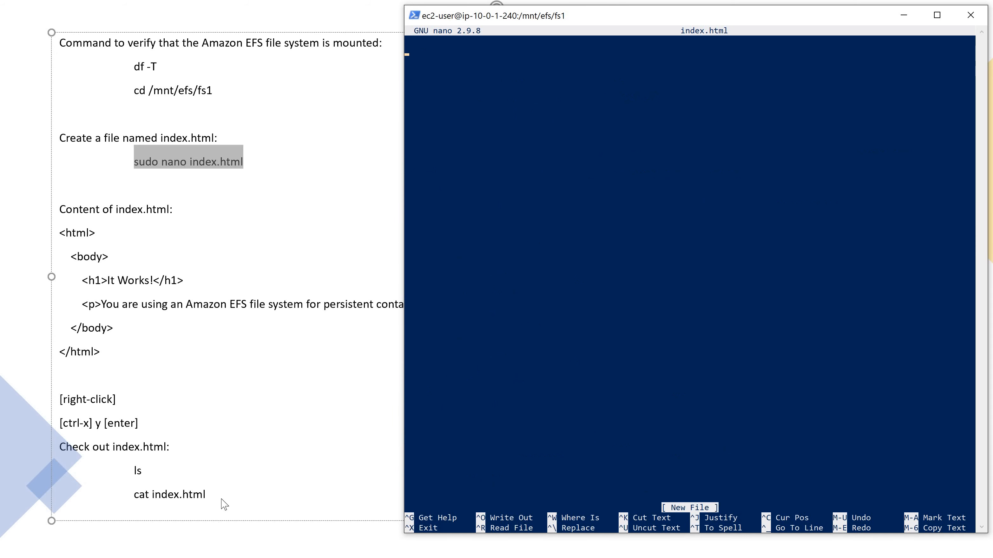
Copy the HTML content from <html> to </html> on the slide and paste it into index.html in nano
click(218, 314)
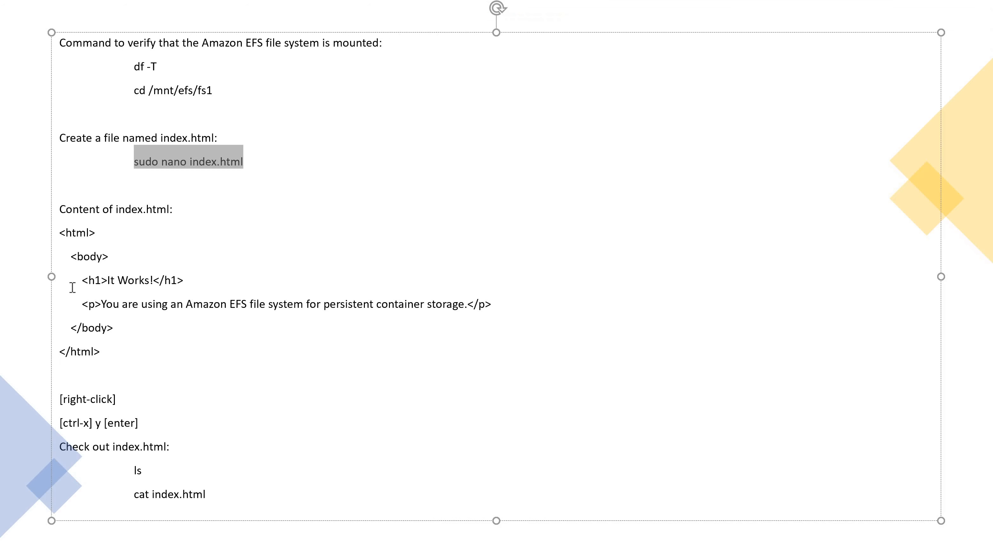
drag(58, 229, 110, 354)
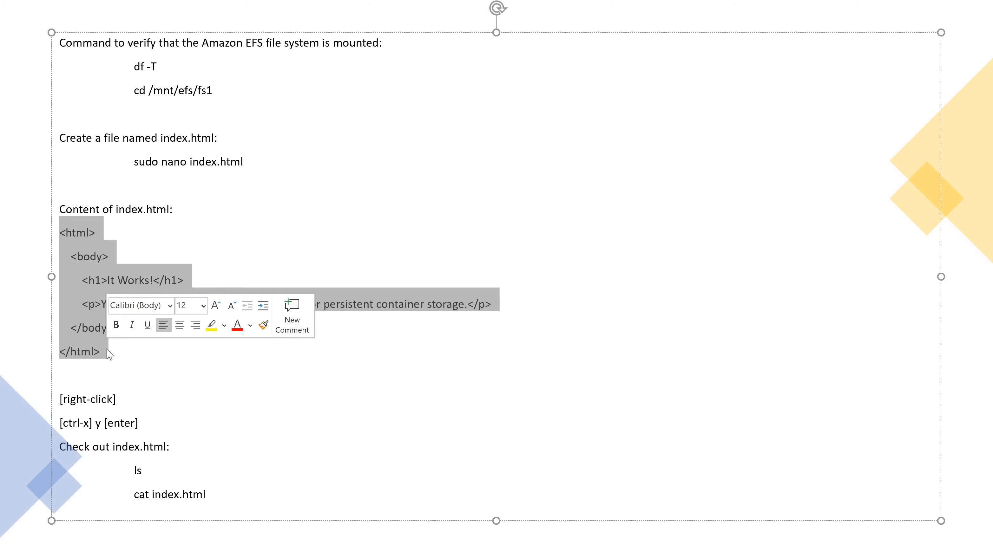
key(shift+Left)
key(shift+Left)
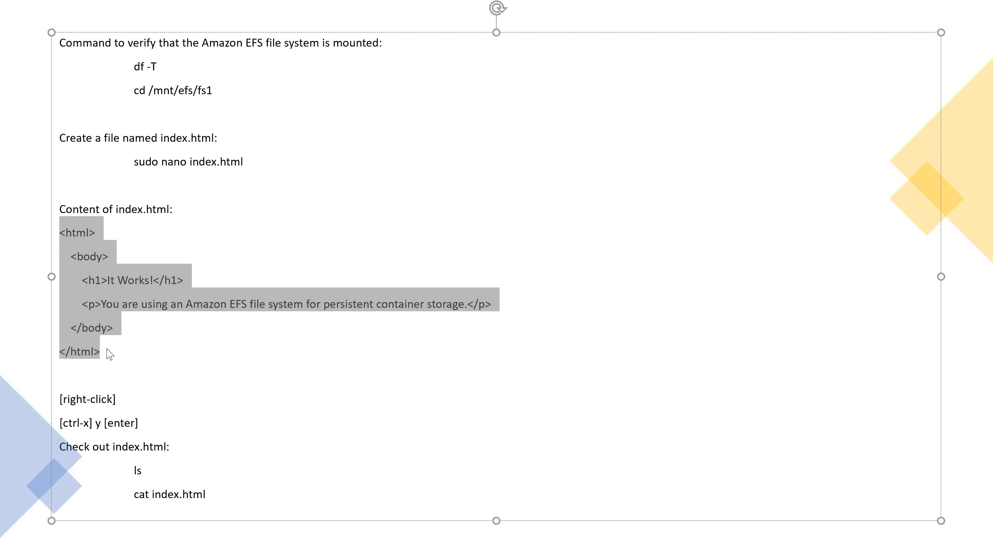
key(alt+Tab)
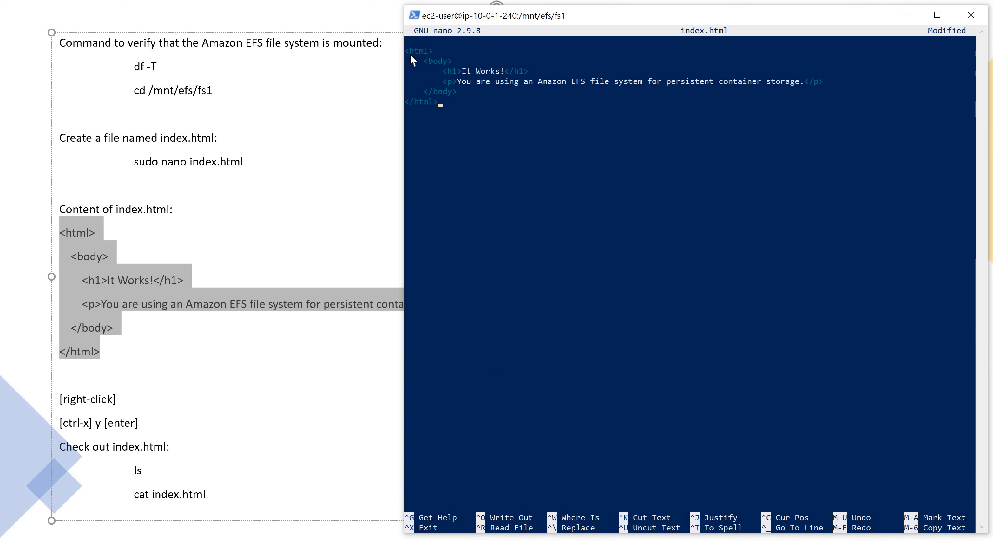
Exit nano, saving the changes under the file name index.html
key(ctrl+x)
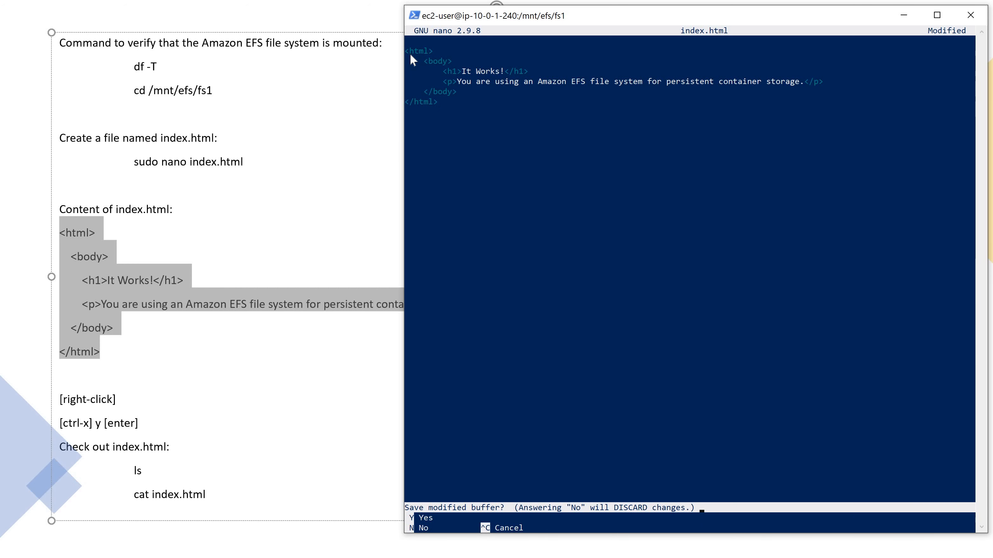
key(y)
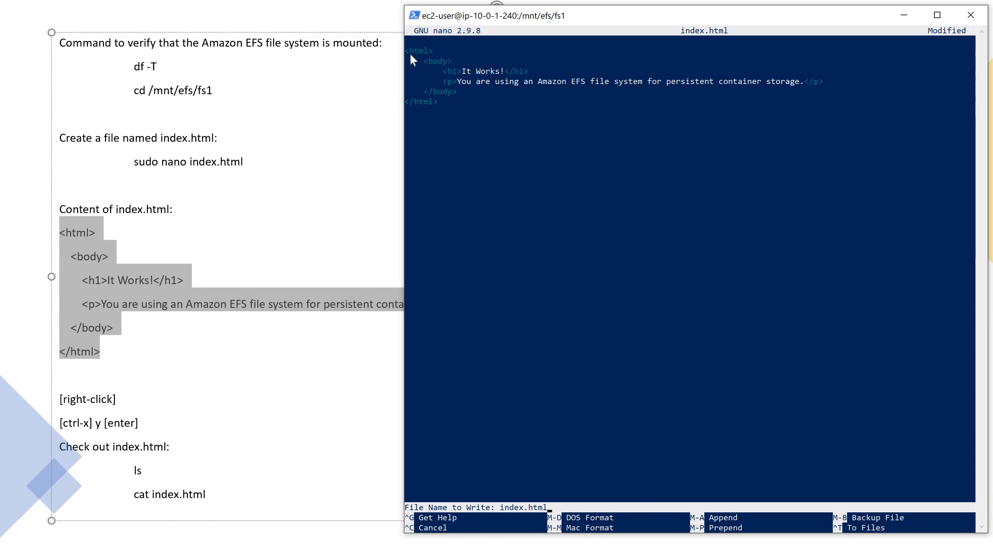
key(Return)
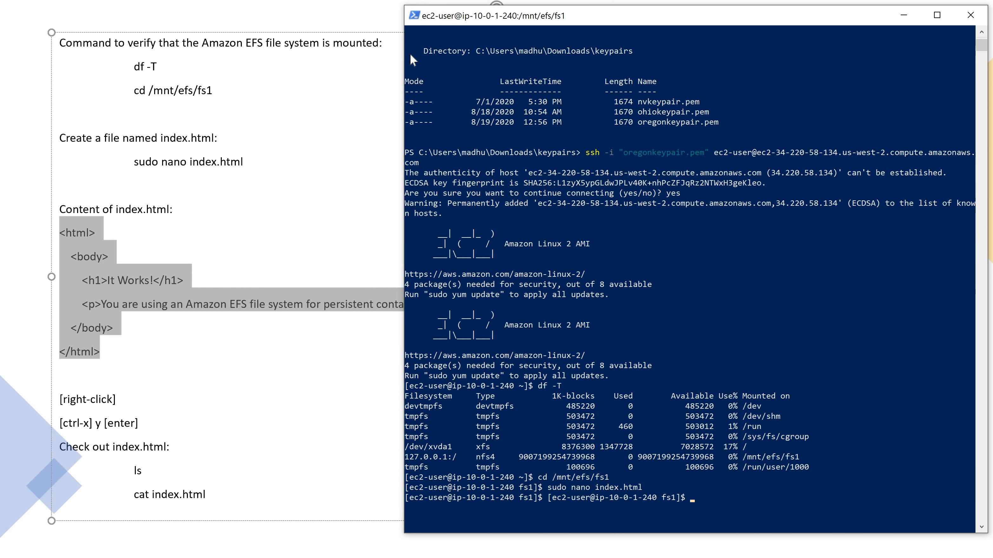
List the files in the mounted directory and display the contents of index.html with cat
text(ls)
key(Return)
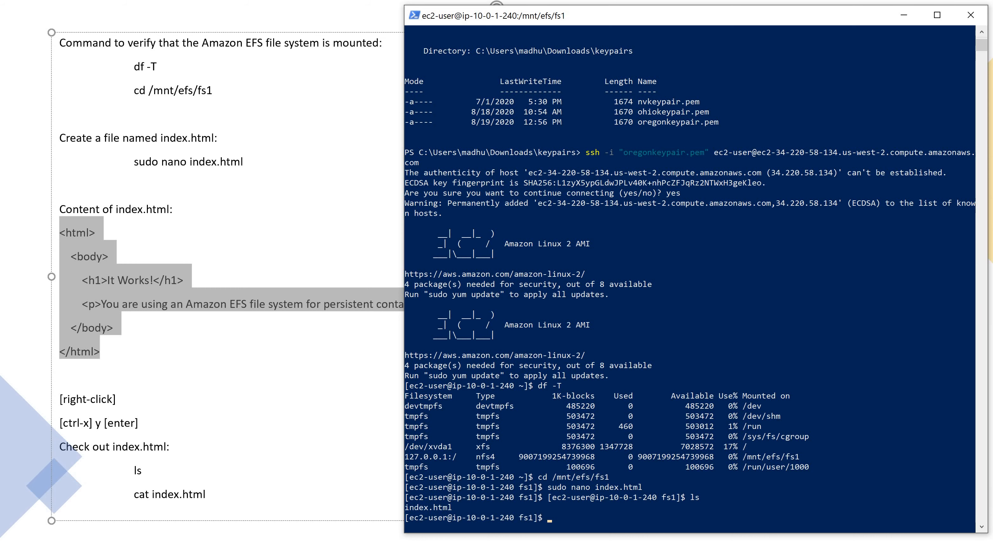
scroll(597, 401, down, 4)
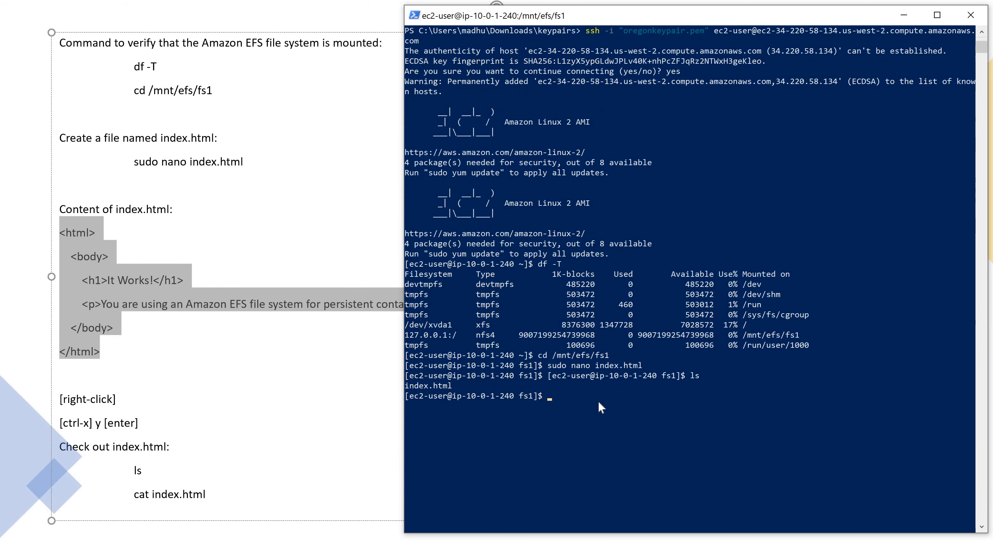
text(cat index.html)
key(Return)
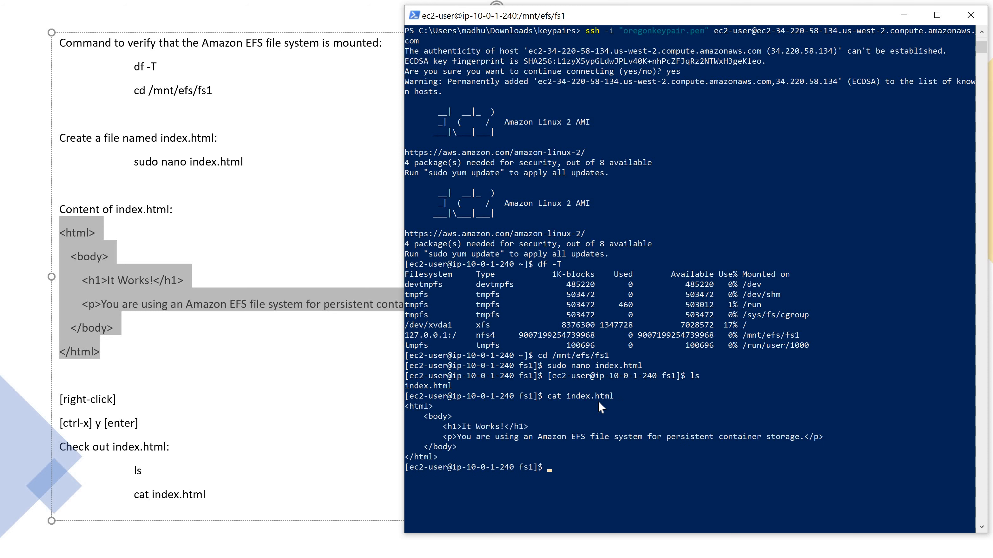
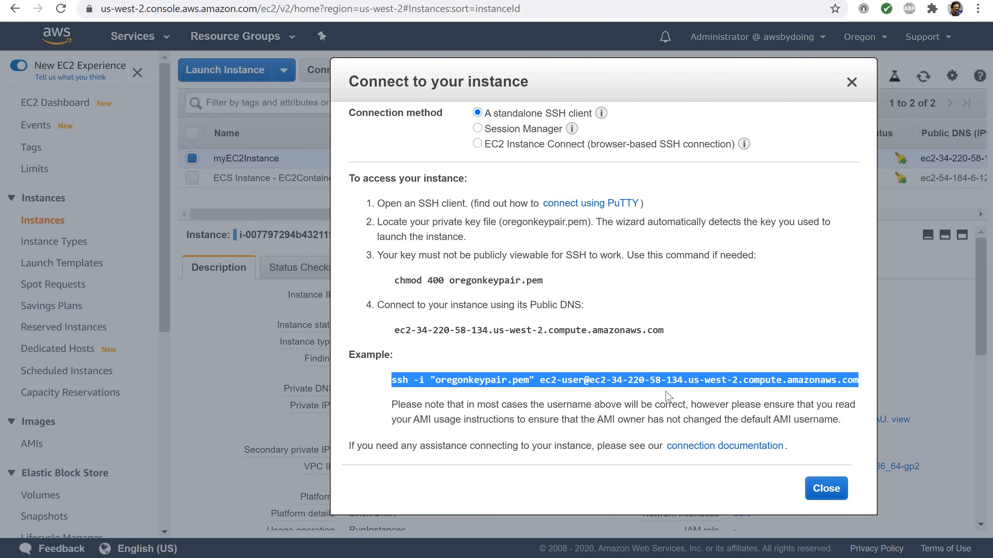
Close the instance connection instructions, then open the Elastic Container Service console and check the selected region
click(813, 489)
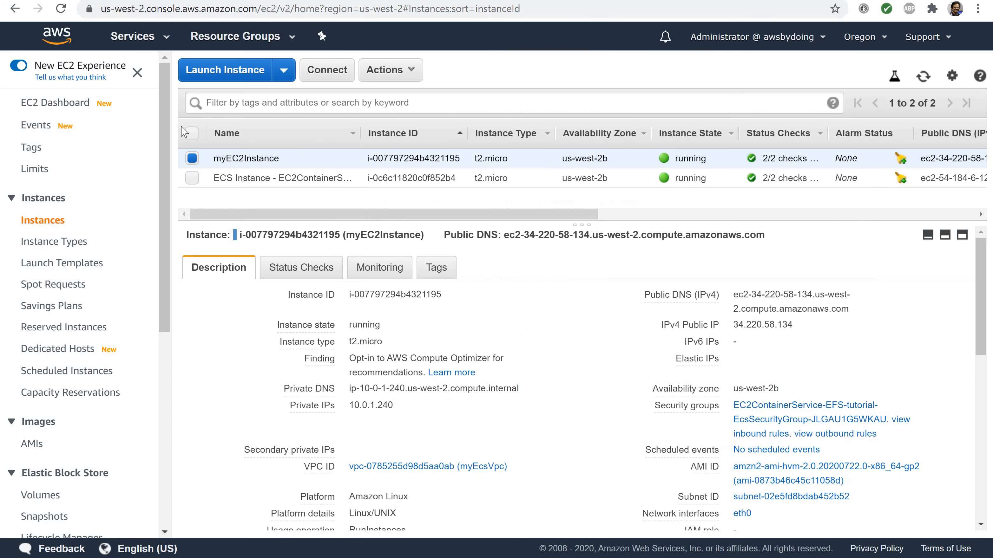
click(145, 39)
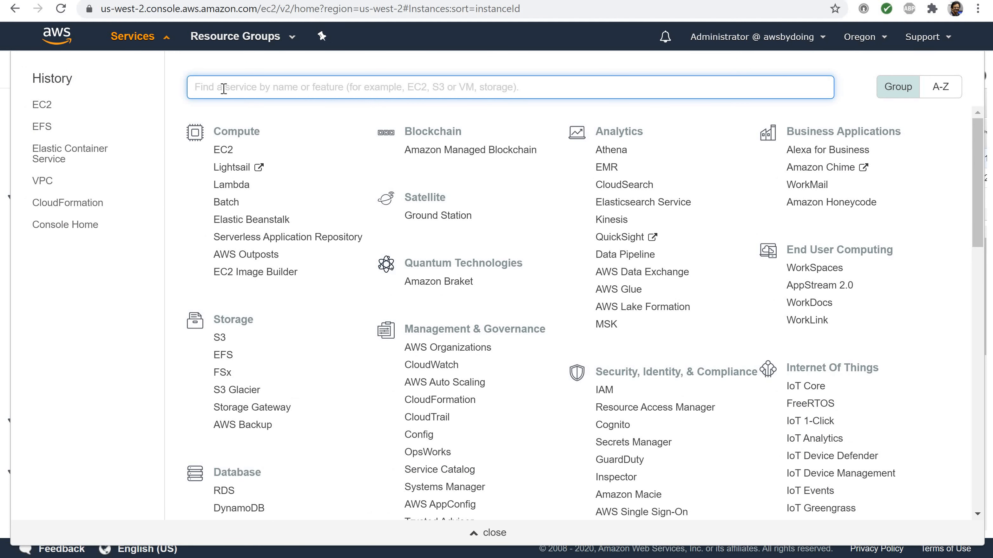
text(ecs)
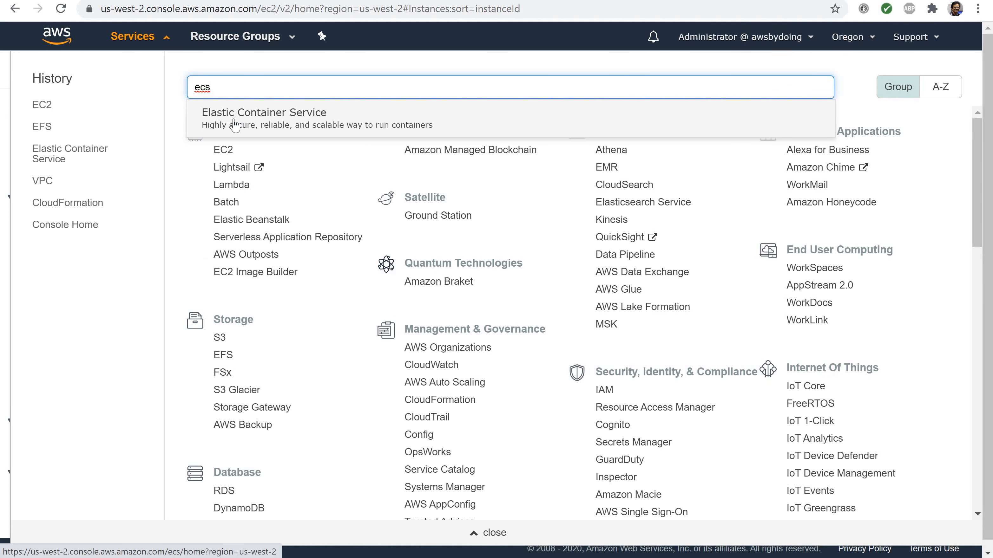
click(235, 125)
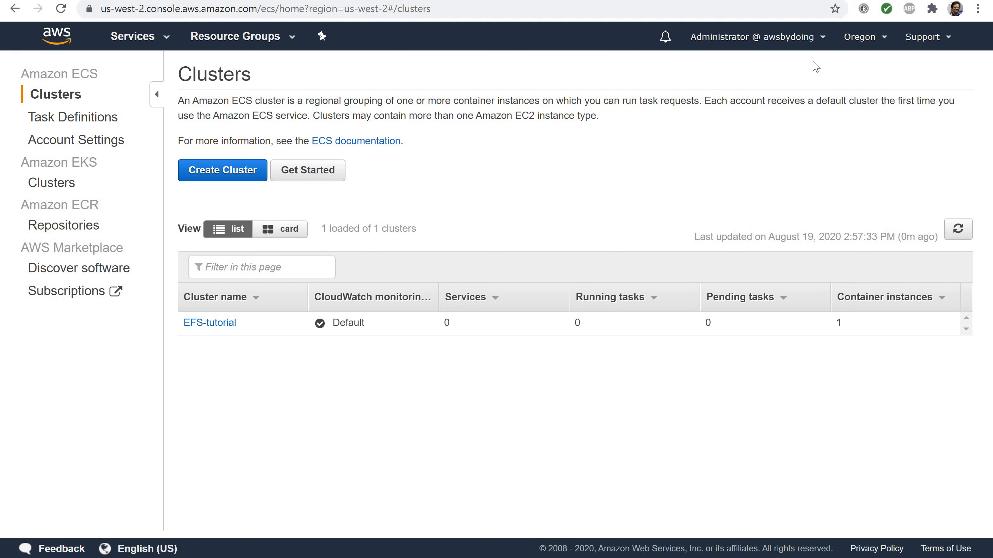
click(851, 49)
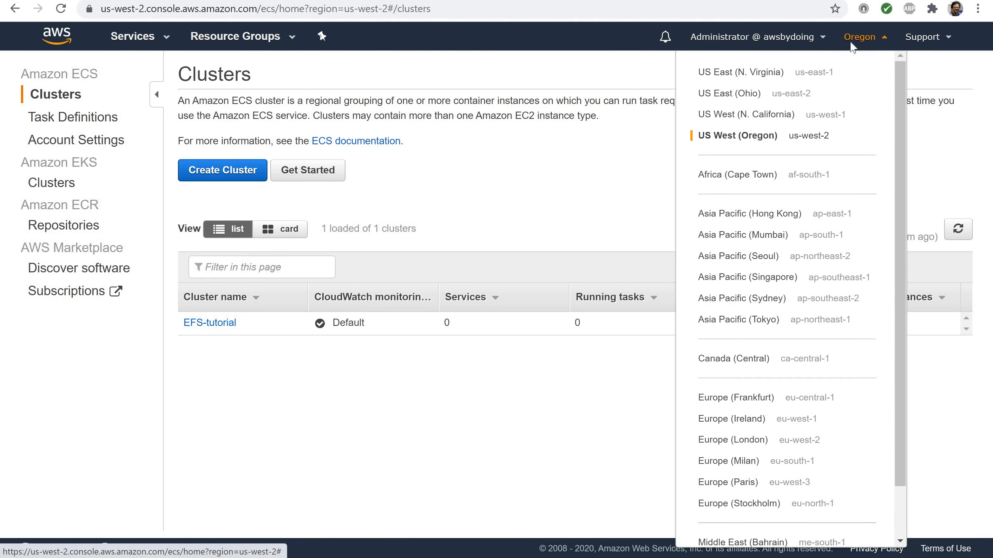
click(852, 49)
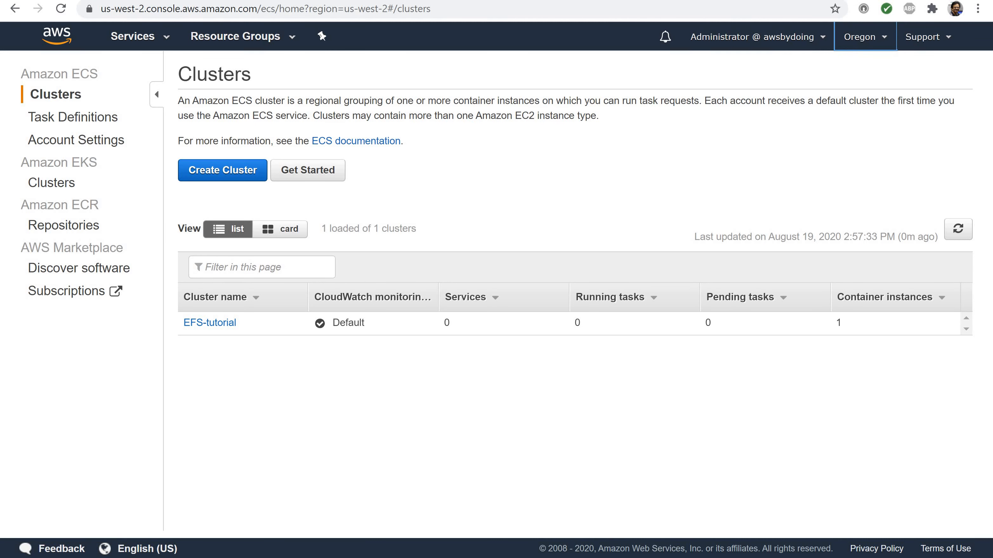
Start a new ECS task definition with EC2 launch type compatibility and proceed to its configuration
click(53, 119)
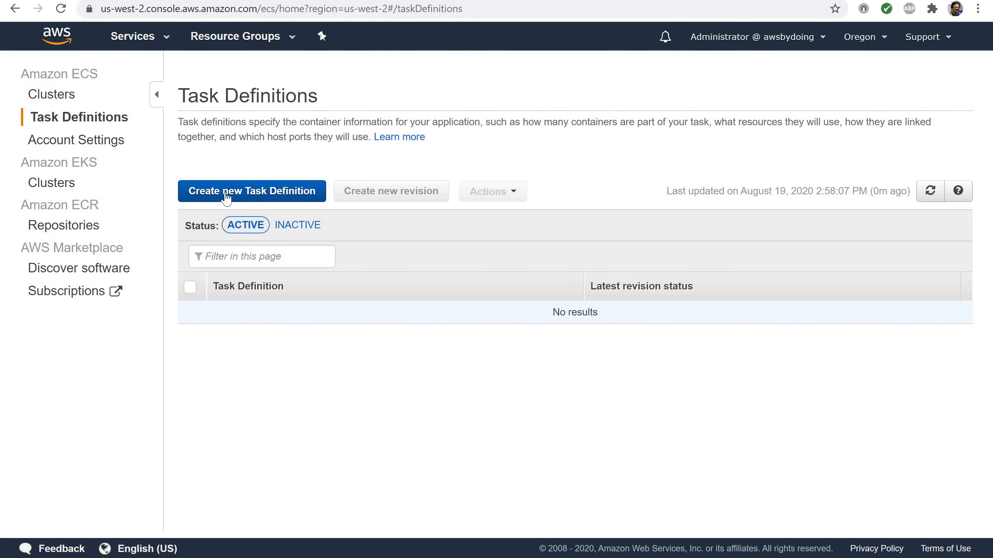
click(225, 198)
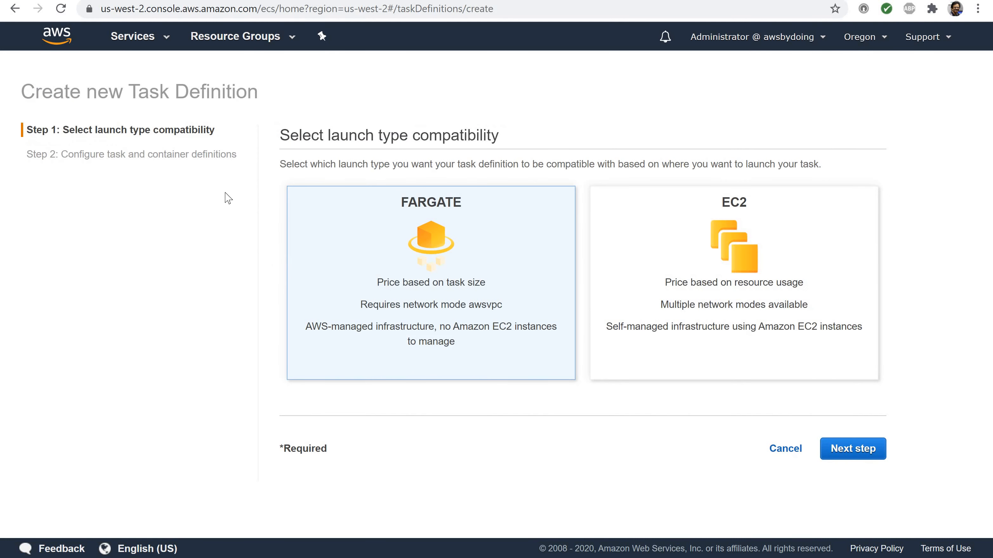
click(667, 266)
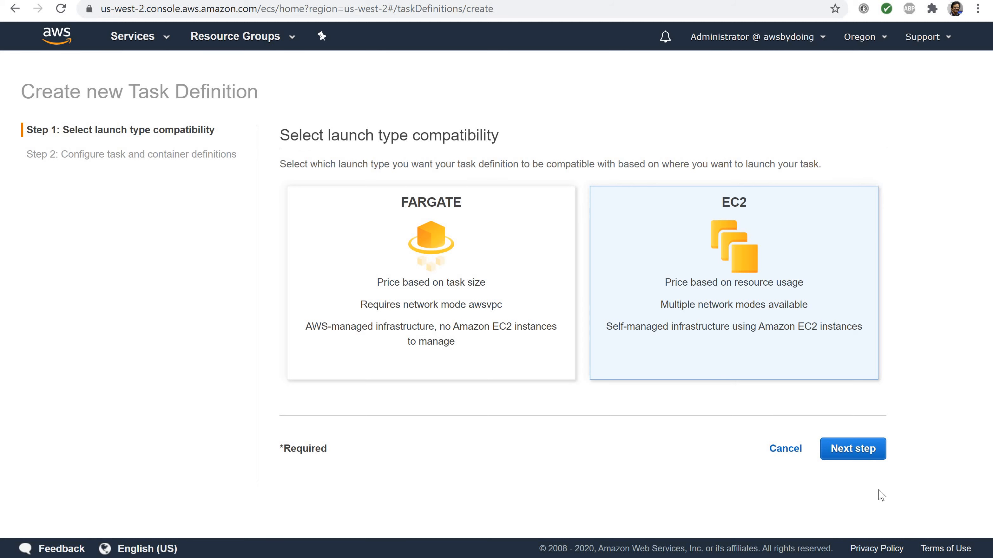
click(840, 449)
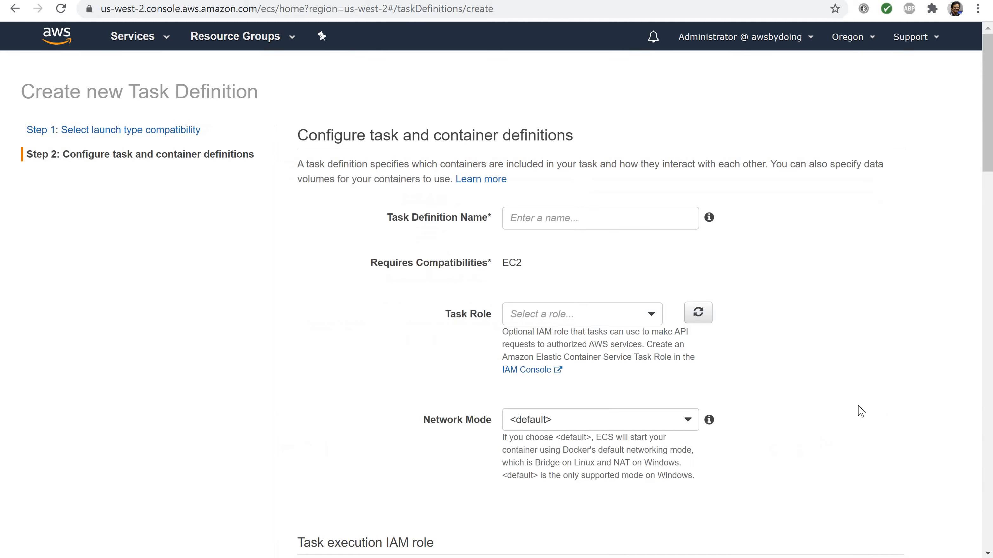
Replace the task definition's default JSON with the copied efs-tutorial definition containing the nginx container and efs-html volume
scroll(861, 411, down, 20)
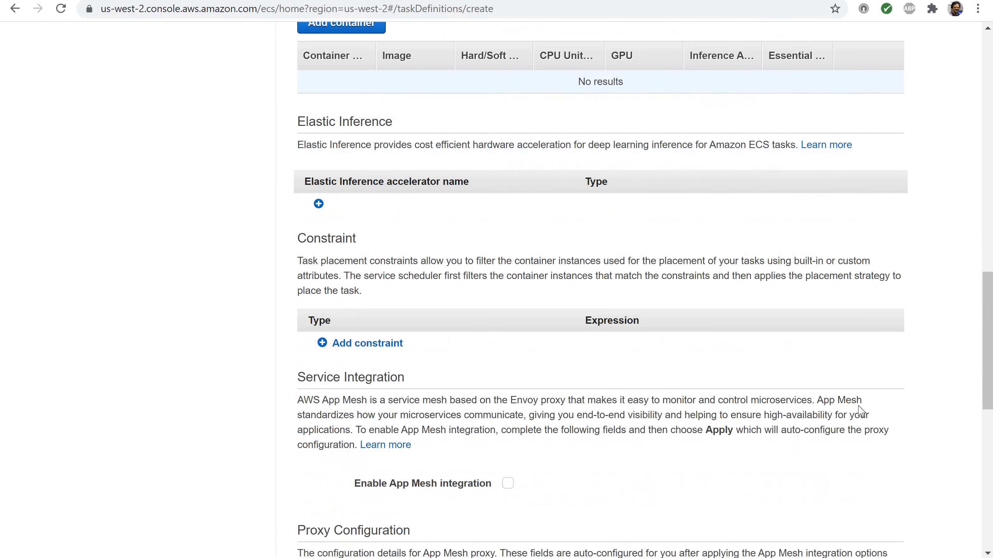
scroll(861, 411, down, 12)
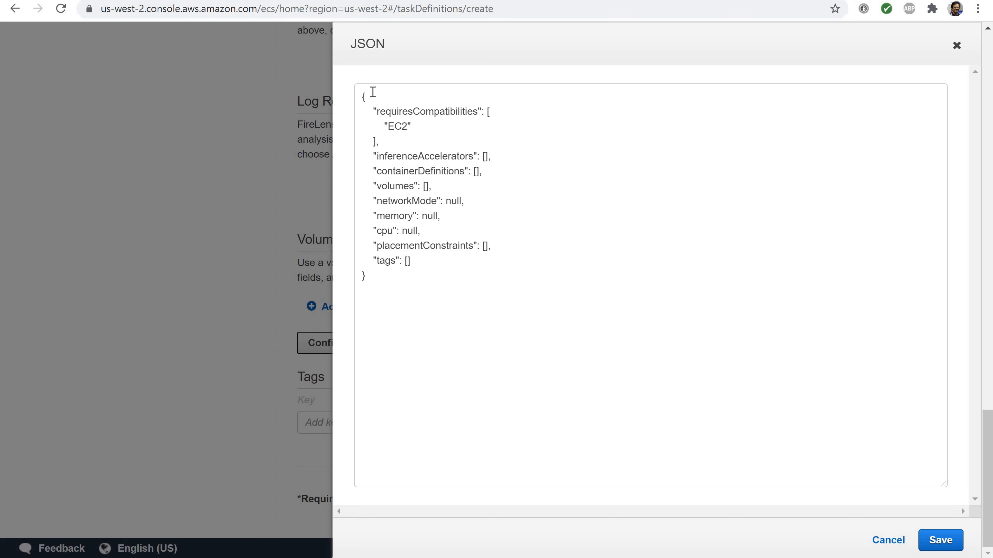
drag(357, 99, 376, 342)
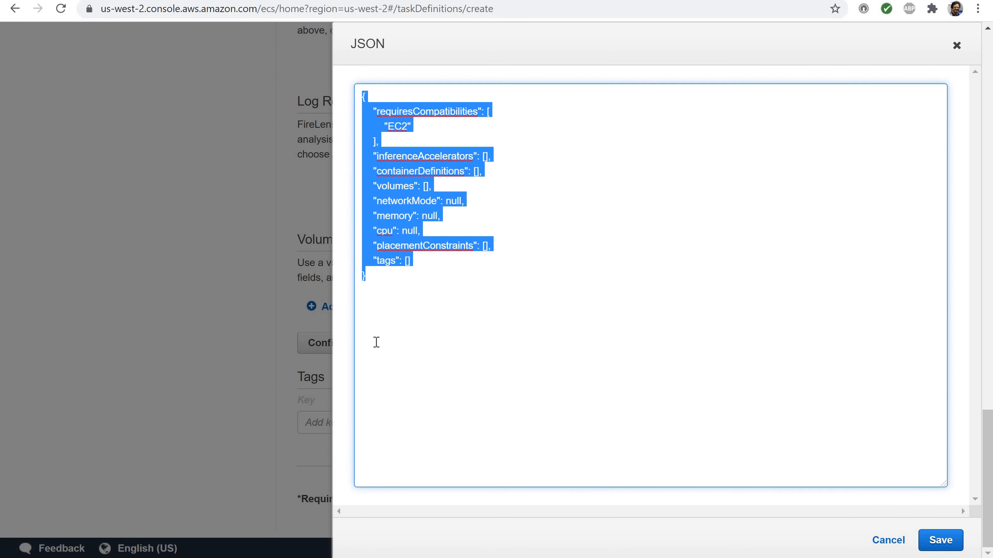
key(BackSpace)
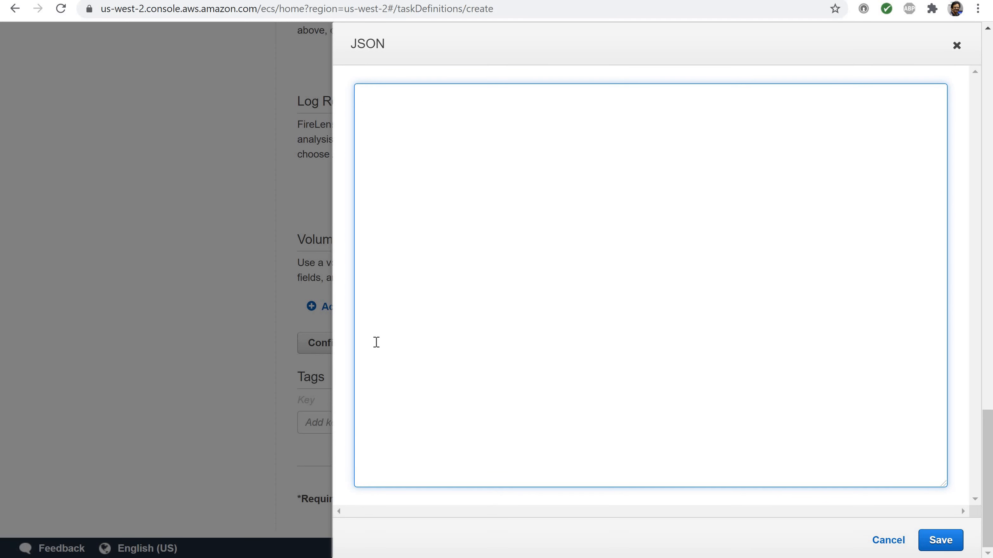
text({     "containerDefinitions": [         {             "memory": 128,             "portMappings": [                 {                     "hostPort": 80,                     "containerPort": 80,                     "protocol": "tcp"                 }             ],             "essential": true,             "mountPoints": [                 {                     "containerPath": "/usr/share/nginx/html",                     "sourceVolume": "efs-html"                 }             ],             "name": "nginx",             "image": "nginx"         }     ],     "volumes": [         {             "name": "efs-html",             "efsVolumeConfiguration": {                 "fileSystemId": "fs-1324abcd",                 "transitEncryption": "ENABLED"             }         }     ],     "family": "efs-tutorial" })
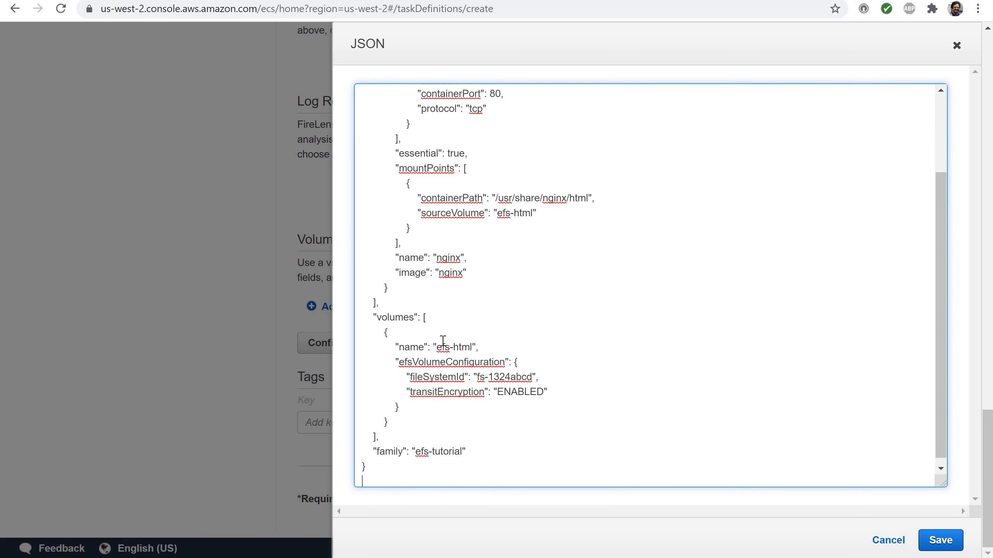
scroll(443, 341, up, 3)
scroll(442, 341, down, 3)
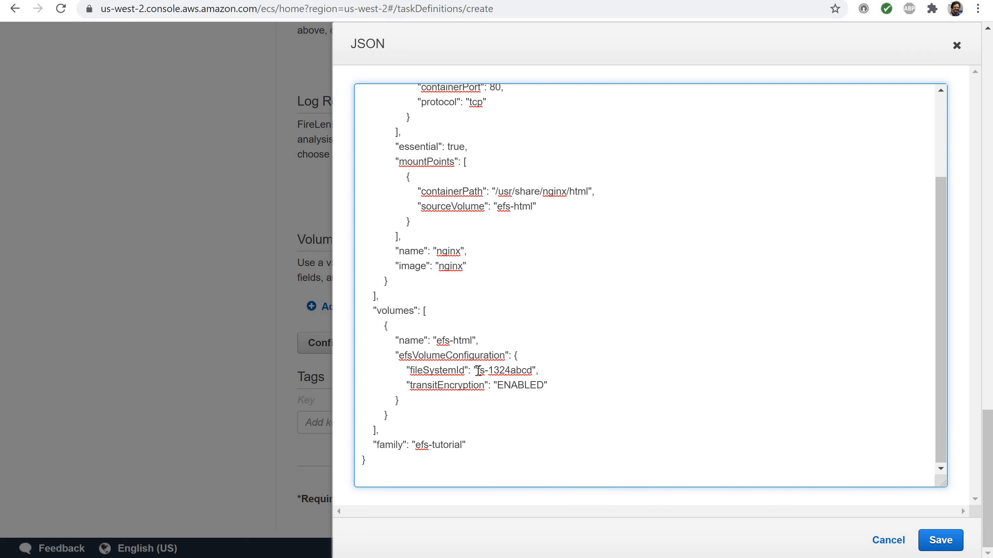
Set fileSystemId in the JSON to fs-e670cfe3, copied from the EFS file system id slide, and save the JSON
drag(477, 370, 532, 373)
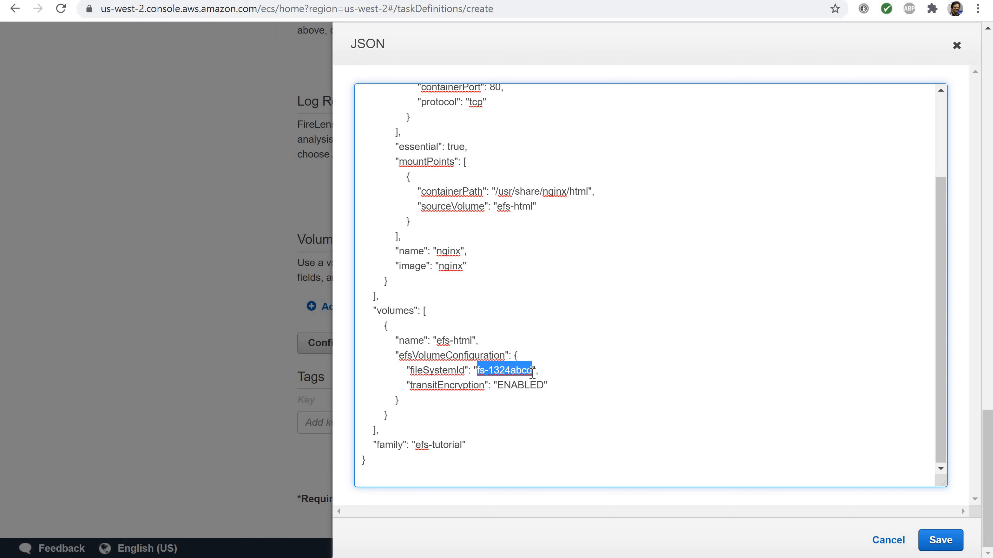
key(alt+Tab)
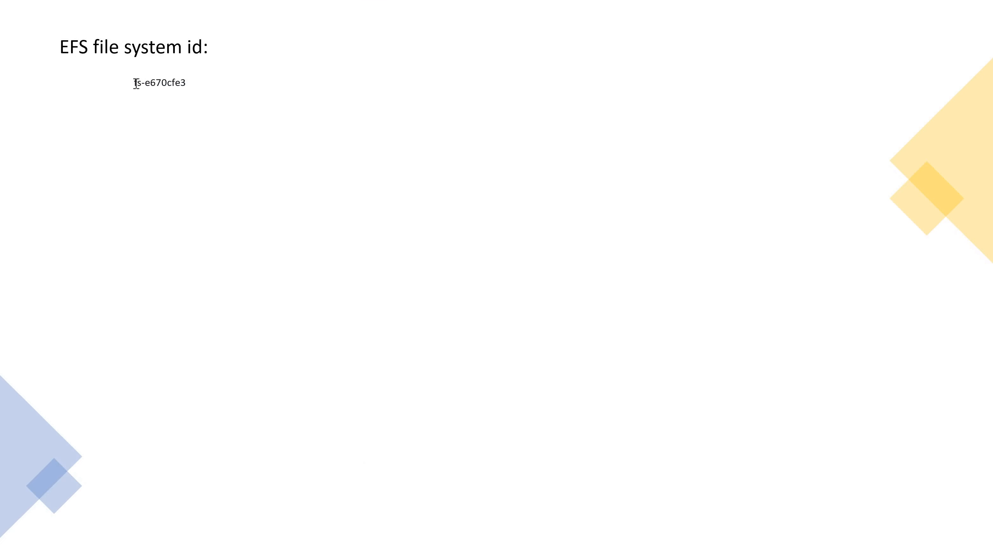
drag(134, 83, 189, 86)
key(ctrl+c)
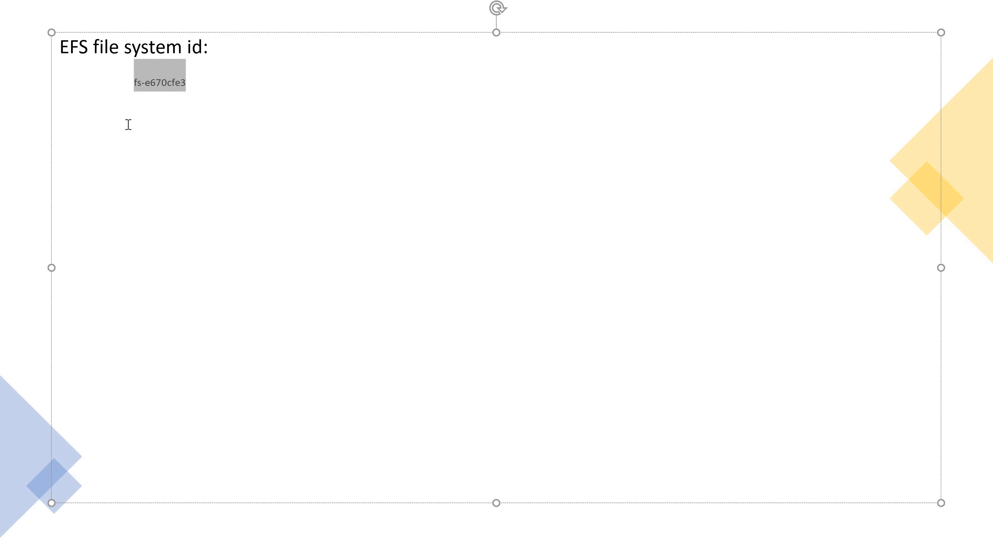
key(alt+Tab)
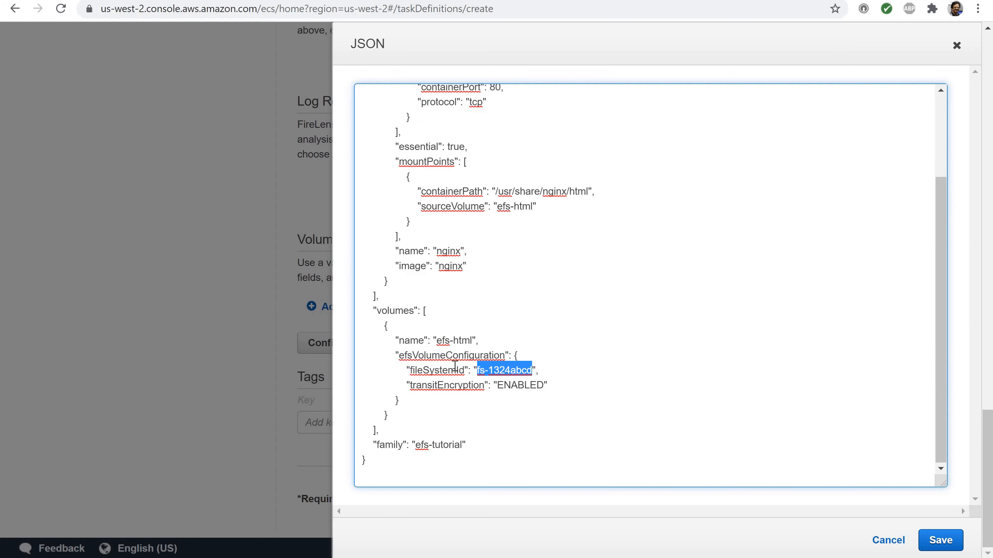
key(ctrl+v)
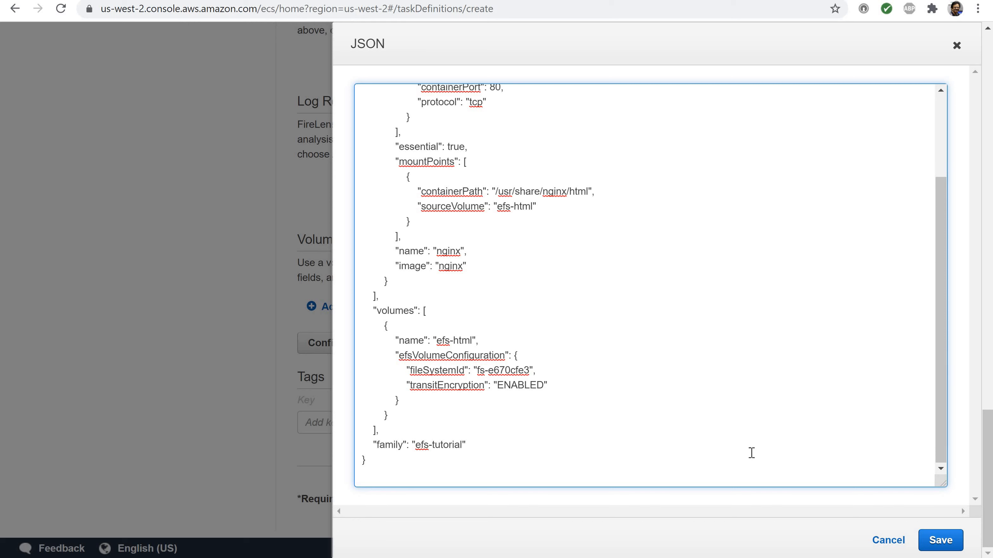
click(940, 540)
Review the task definition form filled from the JSON, including its name, network mode, task size and container definitions
scroll(467, 230, up, 20)
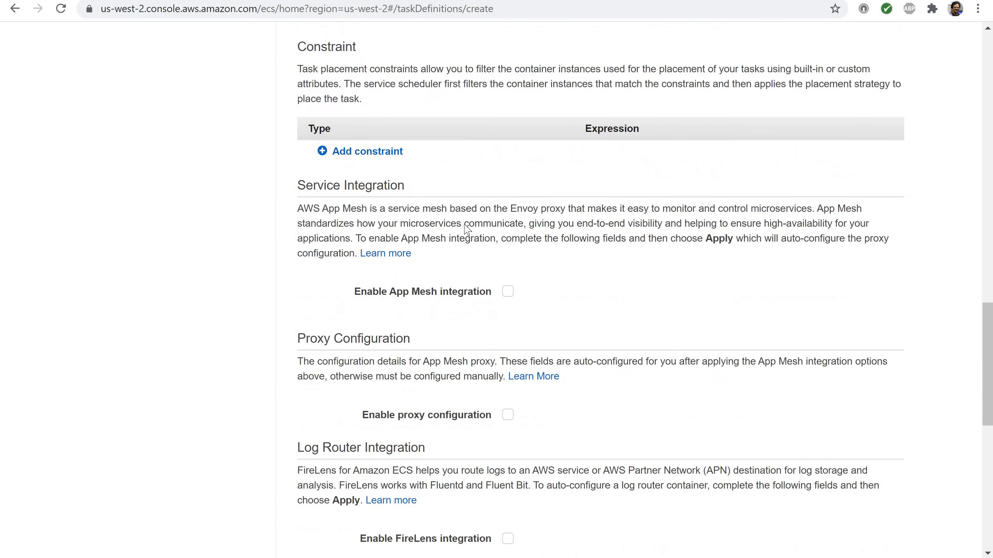
scroll(467, 230, up, 15)
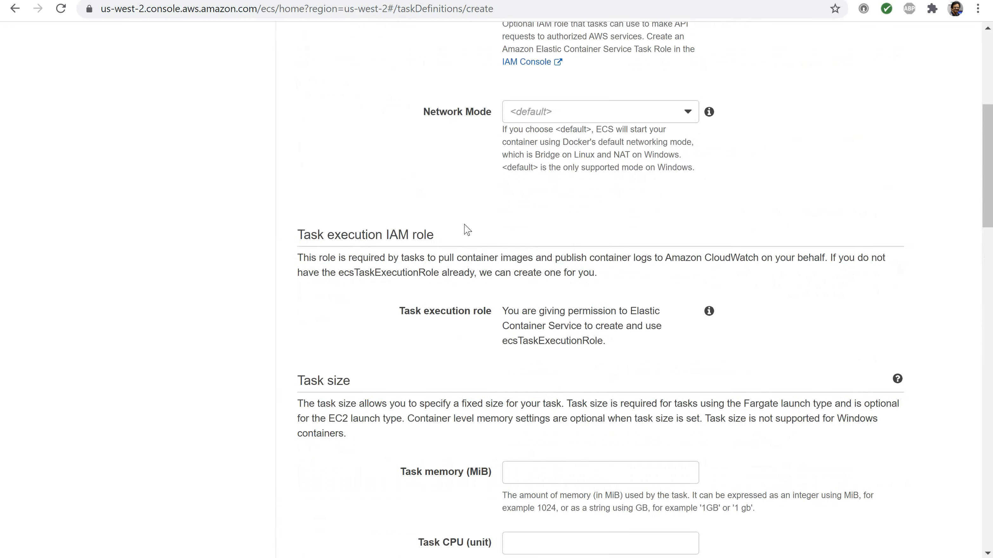
scroll(465, 226, down, 20)
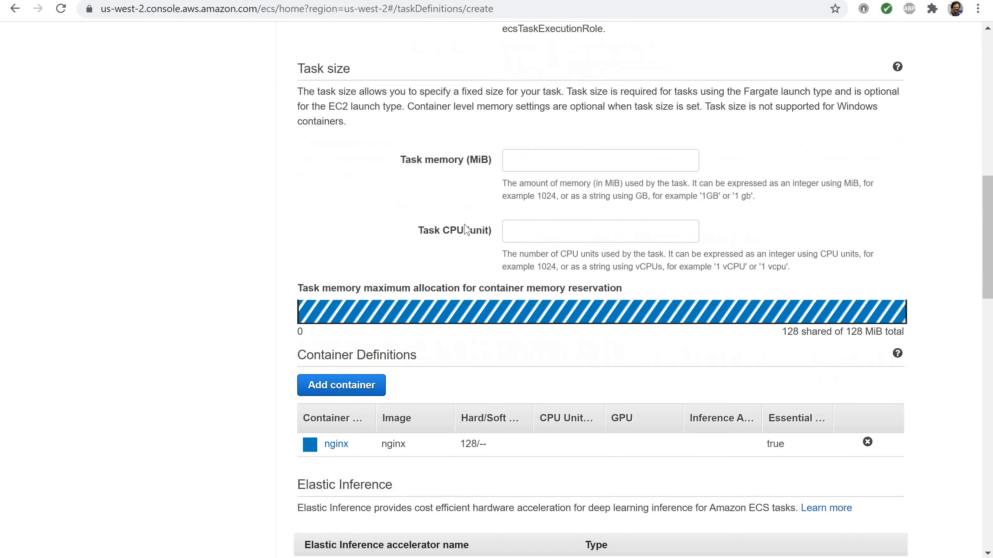
scroll(467, 230, down, 5)
scroll(467, 229, up, 20)
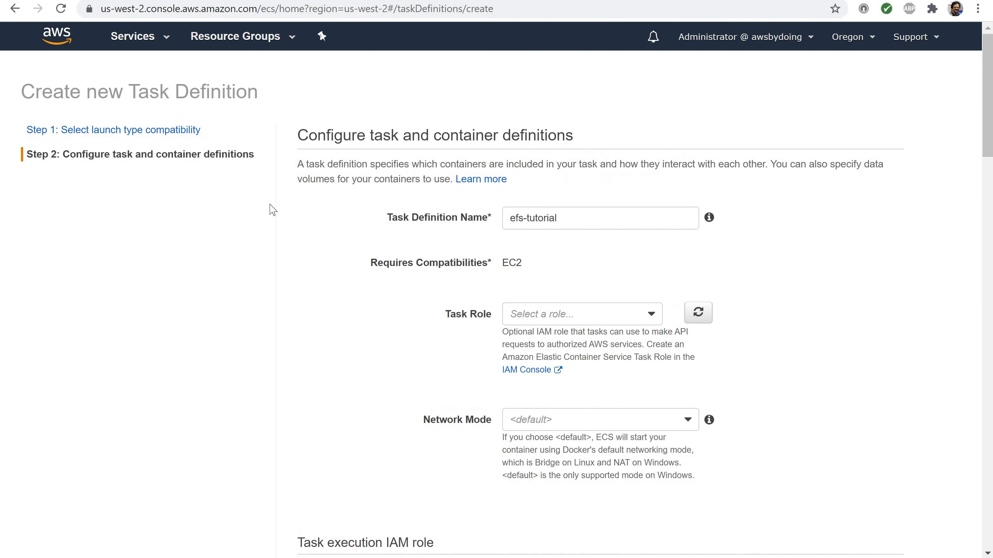
scroll(275, 211, down, 2)
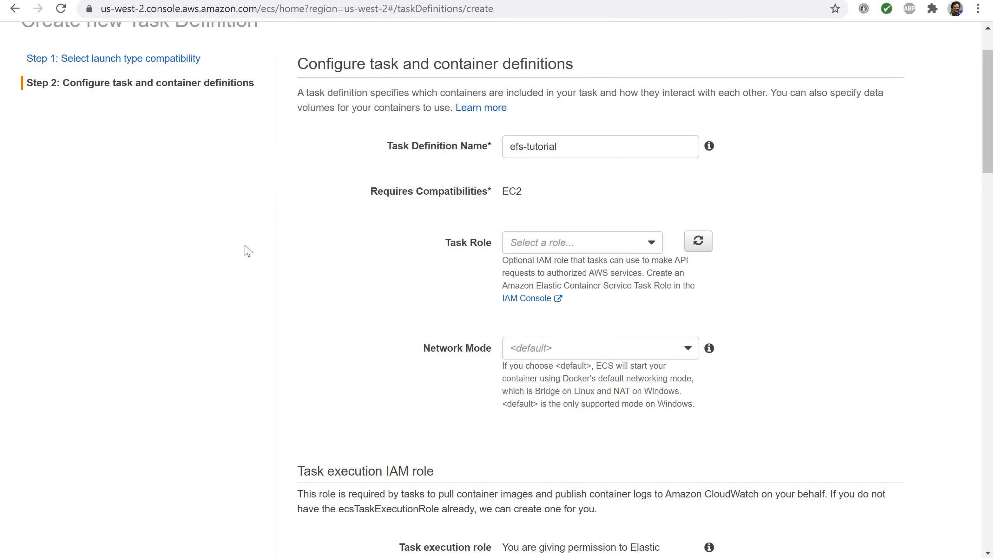
scroll(251, 219, up, 2)
scroll(252, 220, down, 3)
scroll(252, 220, down, 5)
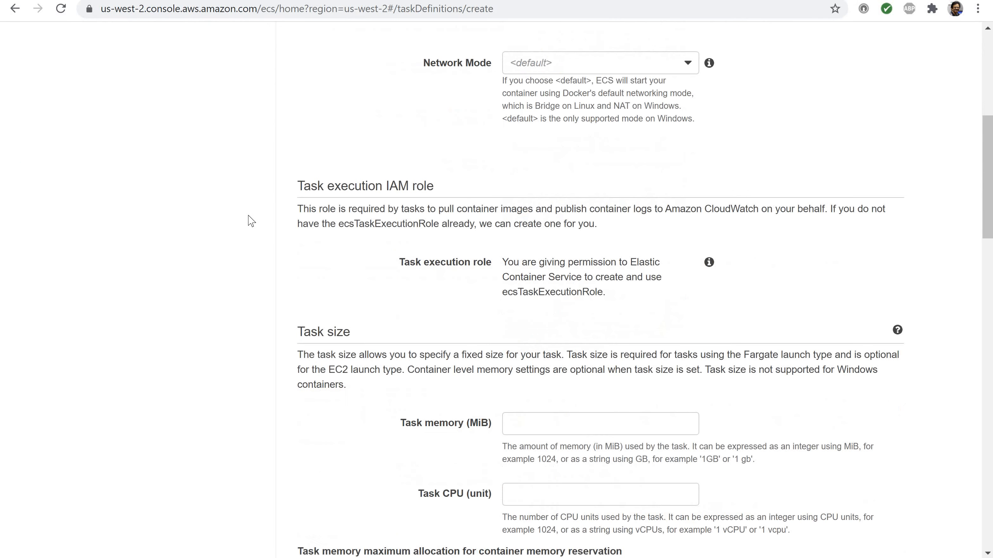
scroll(248, 219, up, 8)
scroll(249, 219, down, 2)
scroll(248, 220, down, 1)
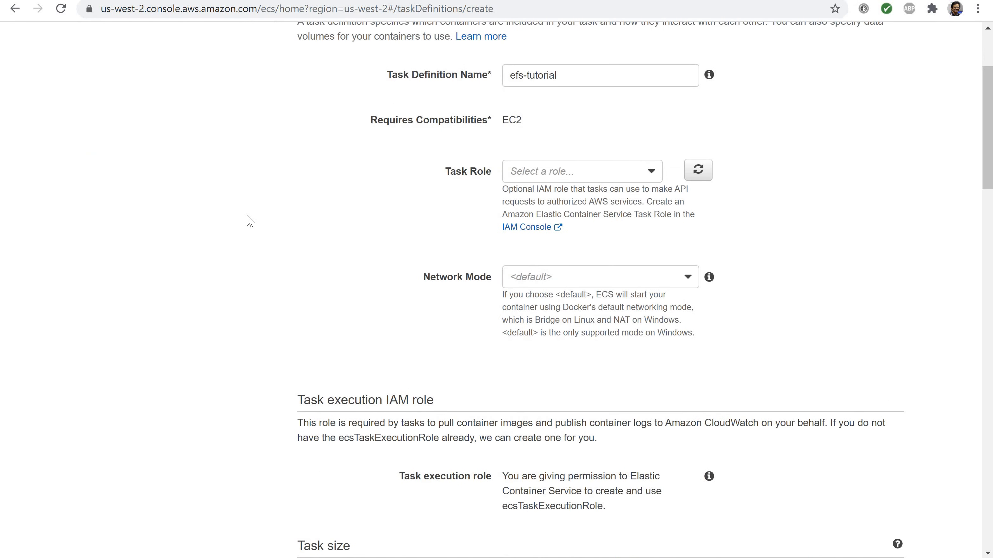
Read the help for the task definition name, network mode and task execution role, and view the available network modes
mouse_move(709, 77)
mouse_move(709, 278)
click(626, 277)
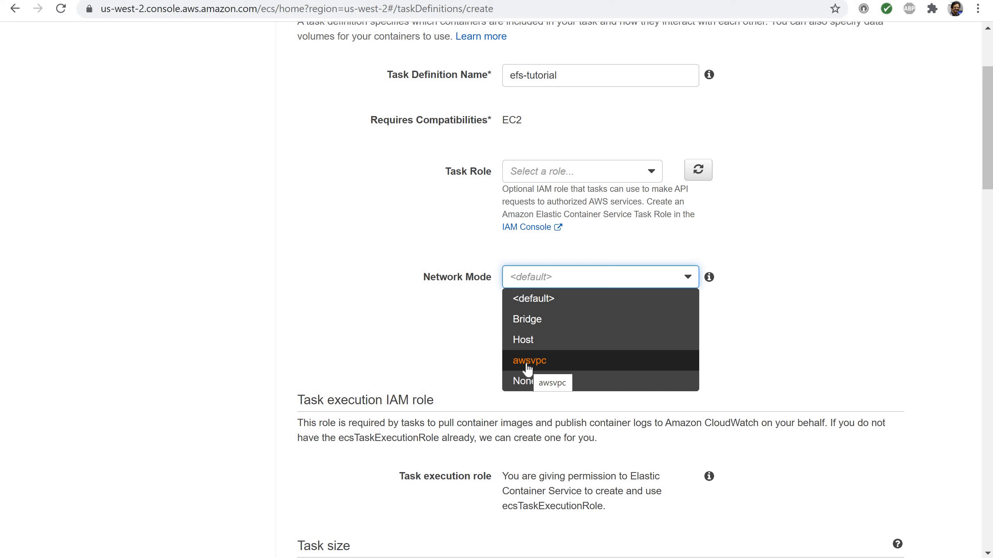
click(725, 321)
mouse_move(713, 481)
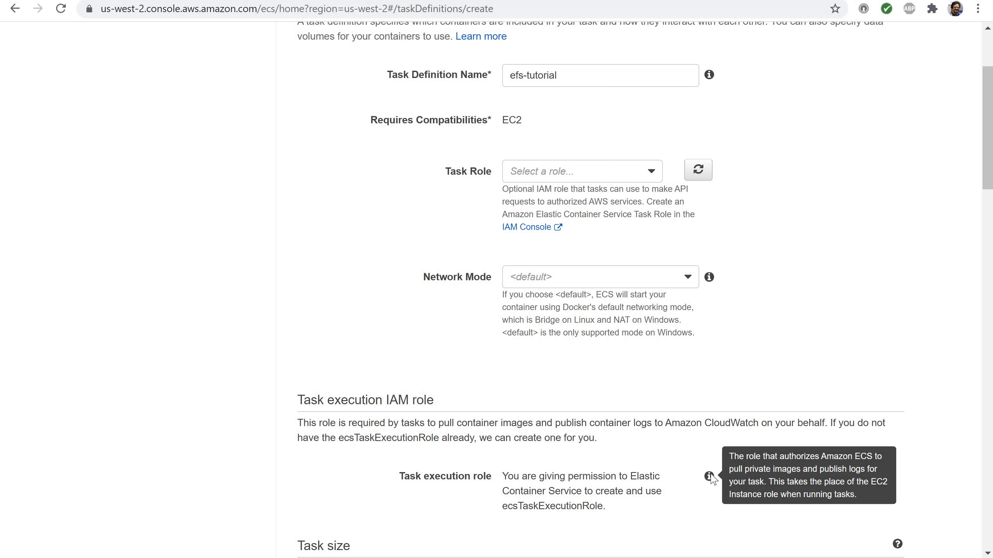
Review the task execution role, task size fields and container definitions of the efs-tutorial task definition
scroll(612, 325, down, 5)
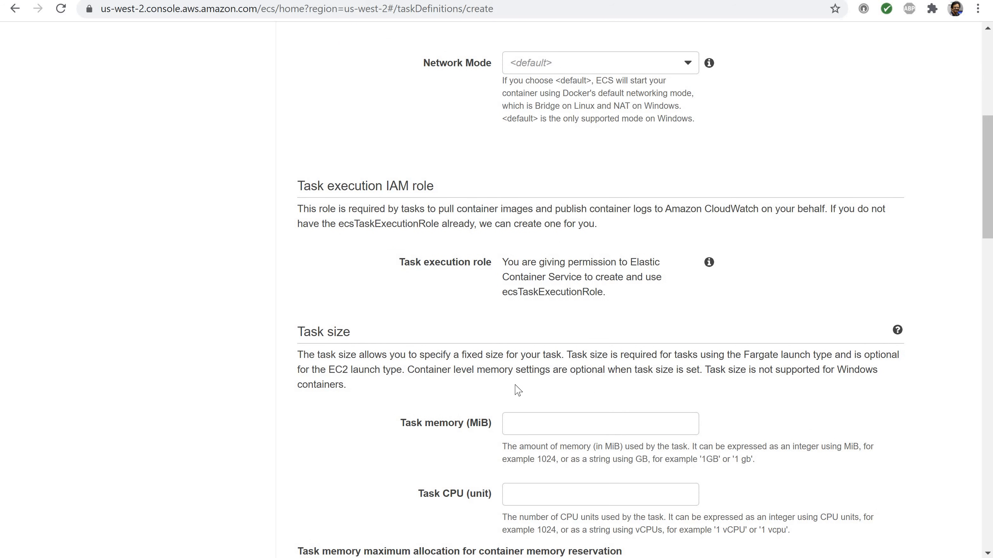
scroll(516, 385, down, 3)
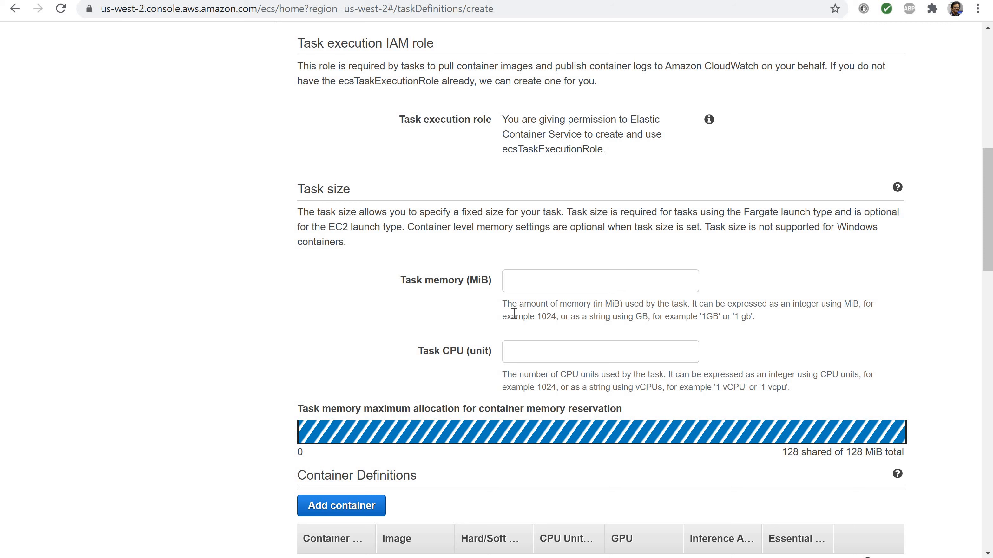
click(524, 282)
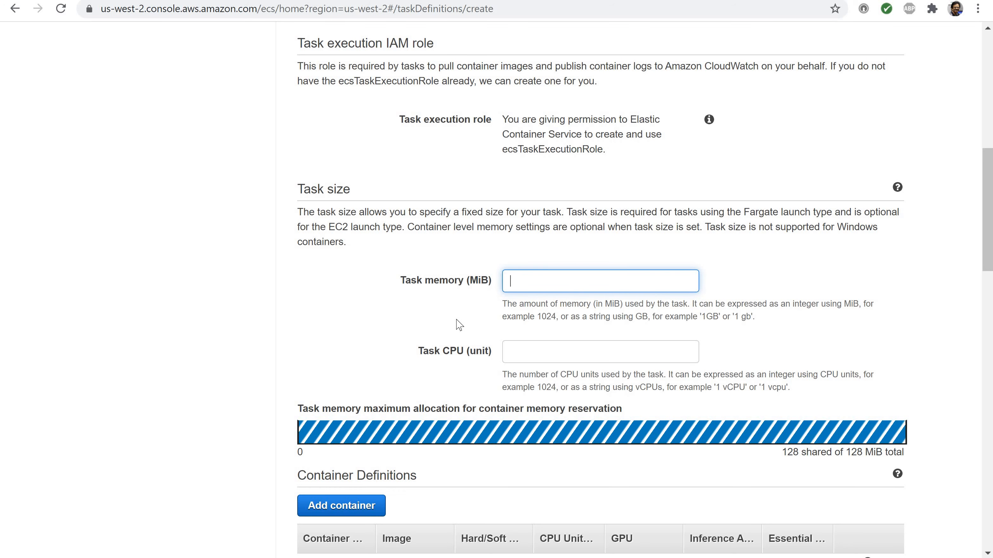
scroll(459, 325, down, 3)
scroll(459, 325, down, 5)
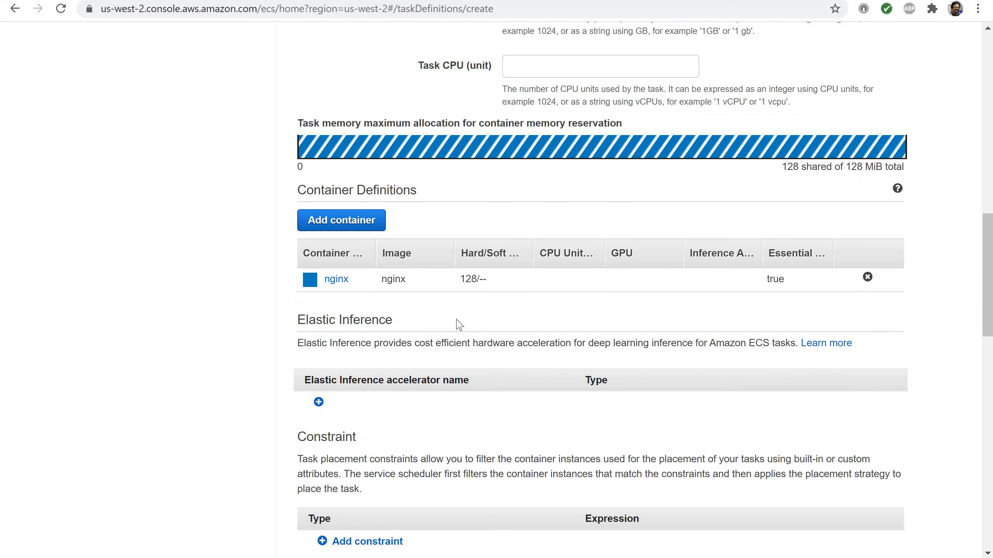
Examine the standard and advanced options for adding a container, including healthcheck, environment and startup dependencies, and leave without adding one
click(324, 229)
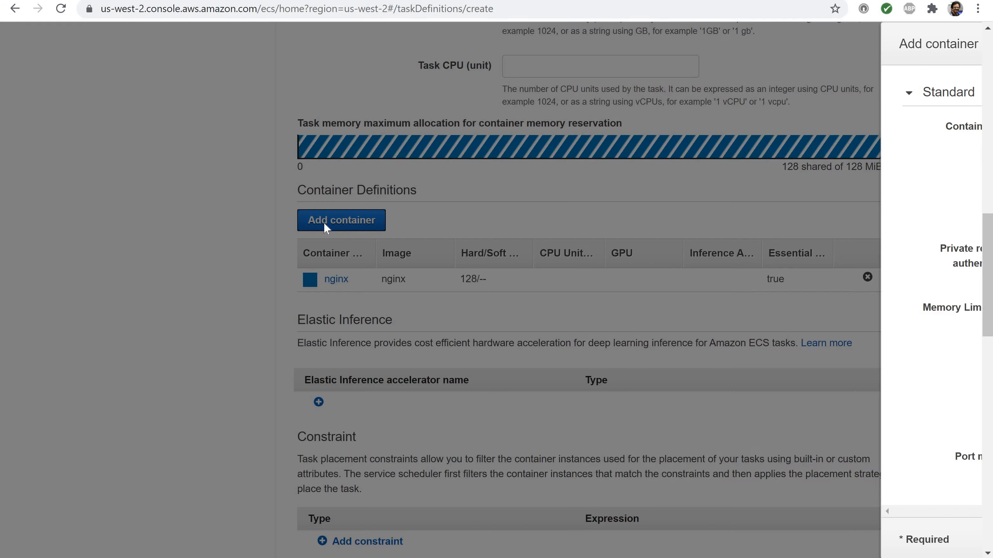
scroll(509, 316, down, 6)
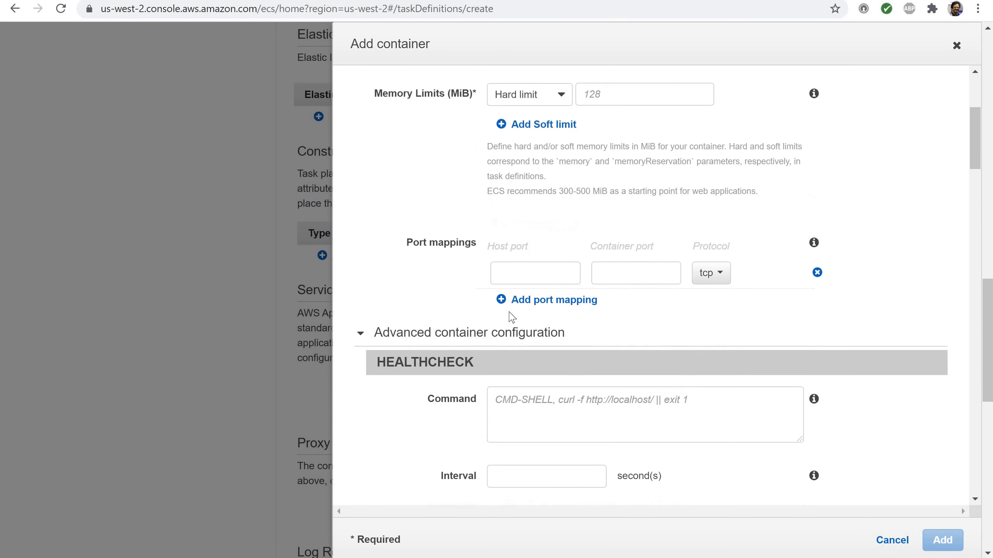
scroll(477, 325, up, 3)
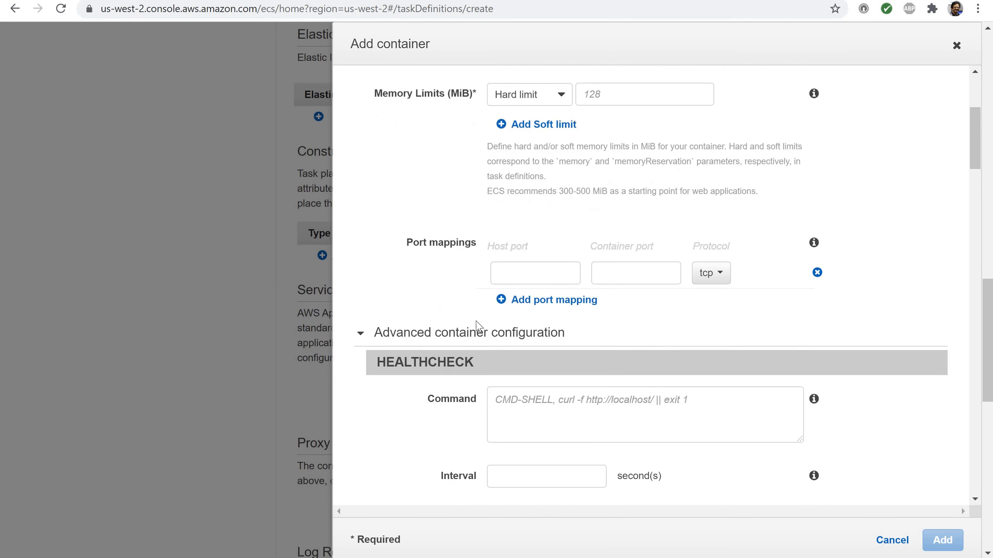
click(361, 333)
scroll(365, 411, down, 3)
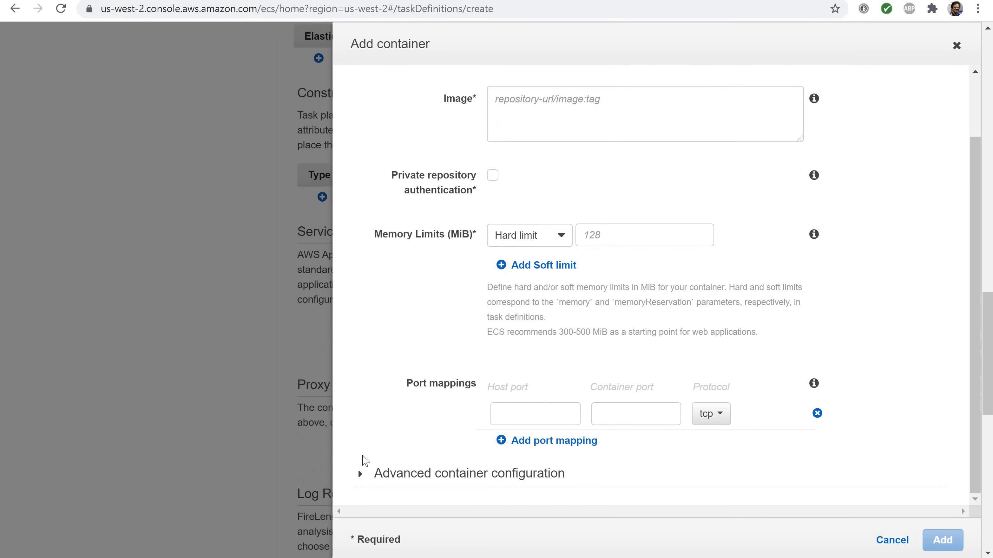
click(359, 477)
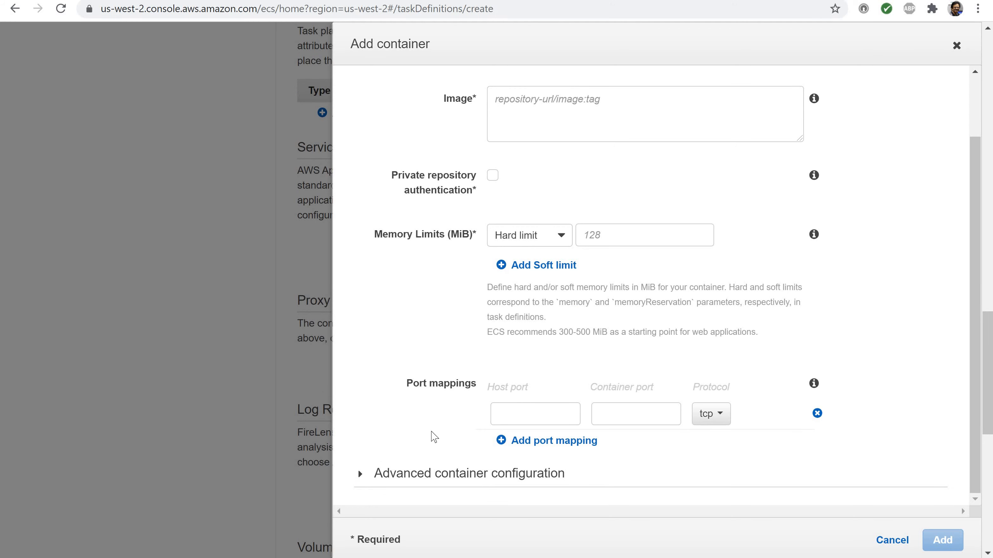
scroll(434, 436, down, 10)
scroll(437, 435, down, 5)
scroll(438, 434, up, 17)
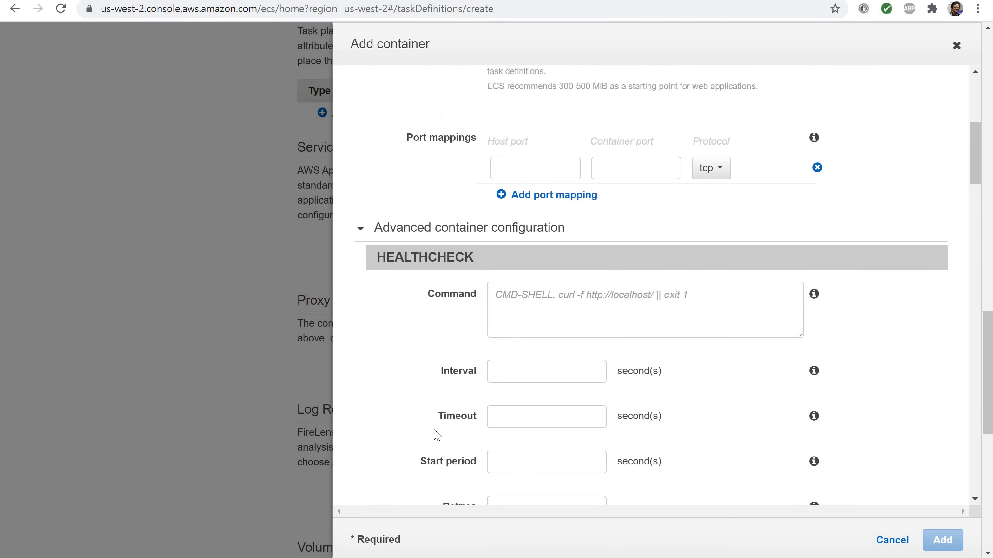
scroll(442, 352, down, 18)
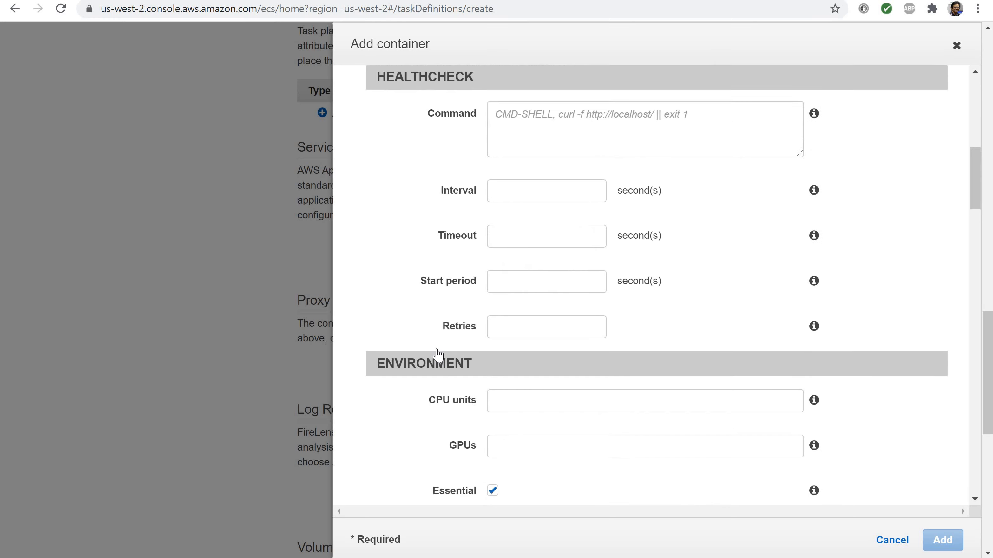
scroll(437, 355, up, 20)
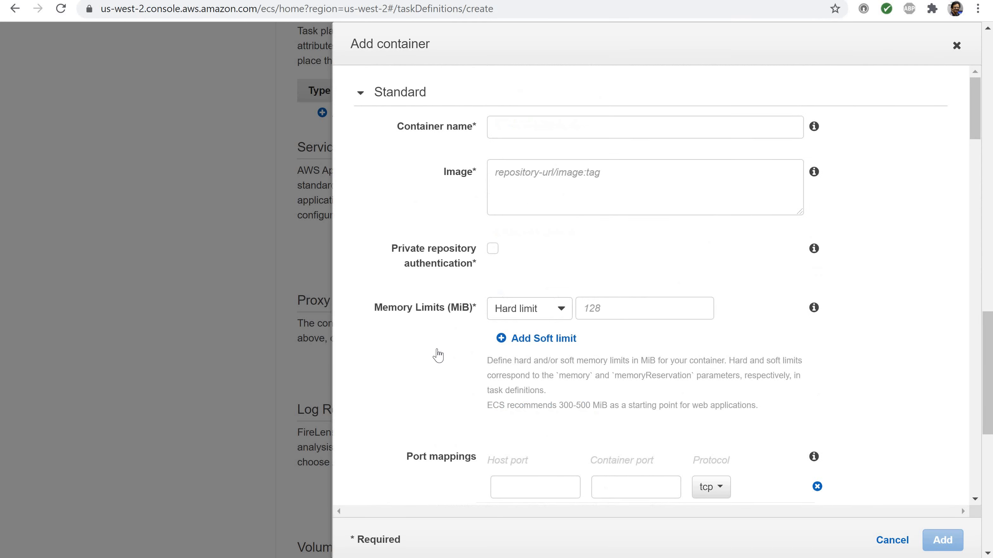
scroll(438, 354, down, 18)
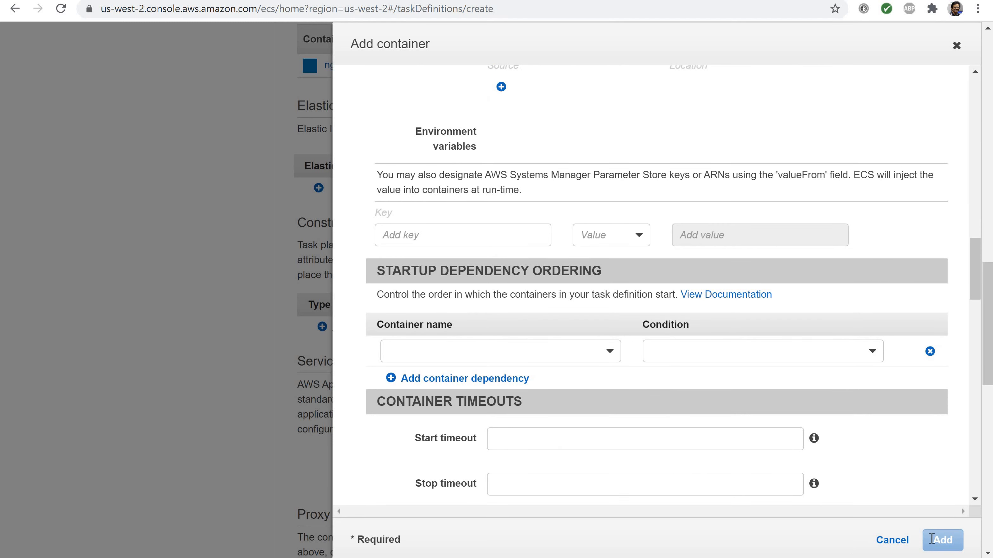
click(892, 541)
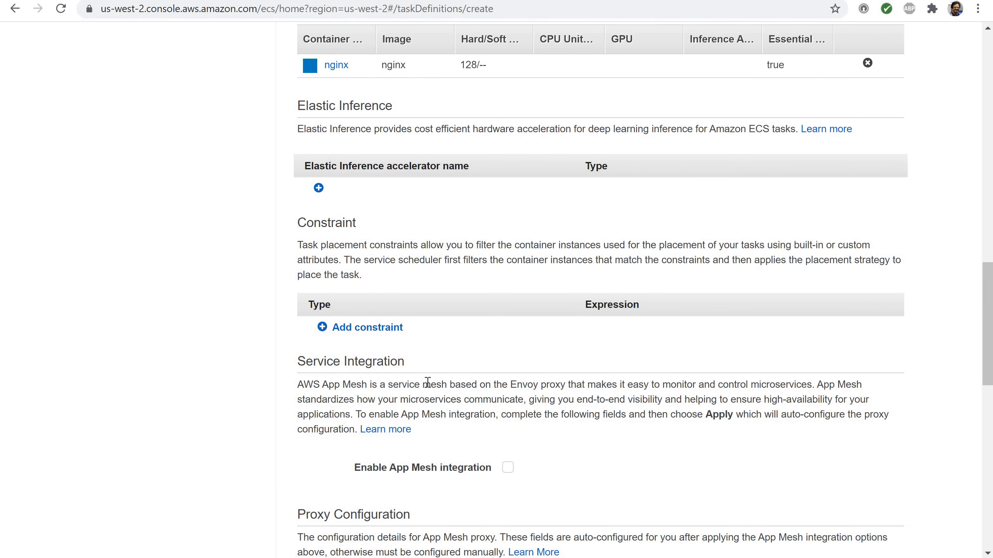
Open the nginx container definition and review its name, image, memory limit and port mappings
scroll(428, 382, down, 6)
scroll(427, 382, up, 13)
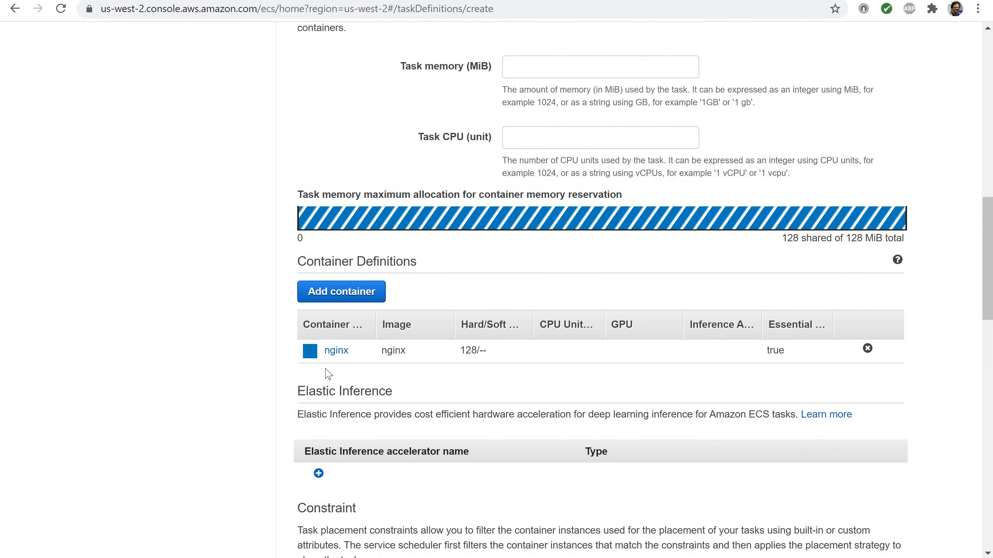
click(338, 352)
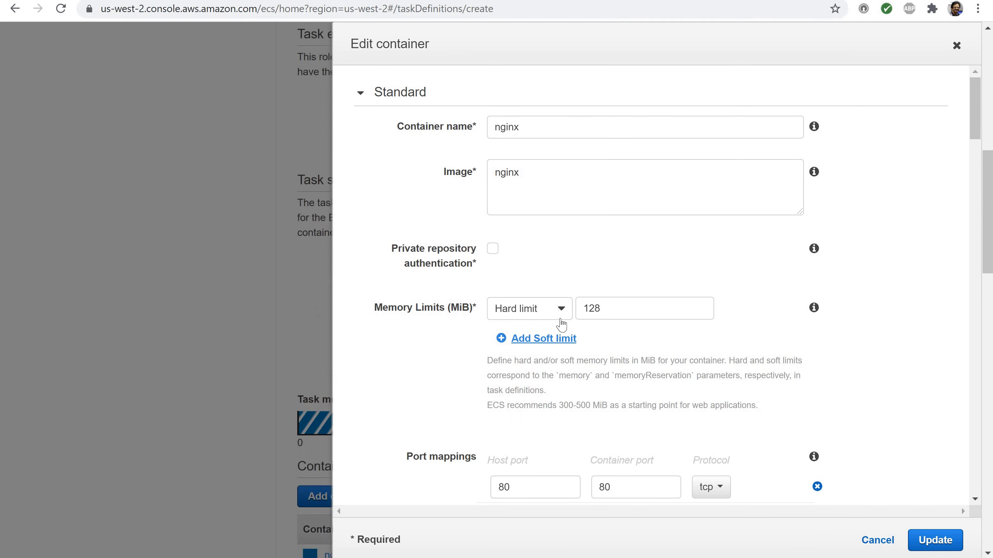
scroll(670, 273, down, 1)
scroll(669, 272, down, 15)
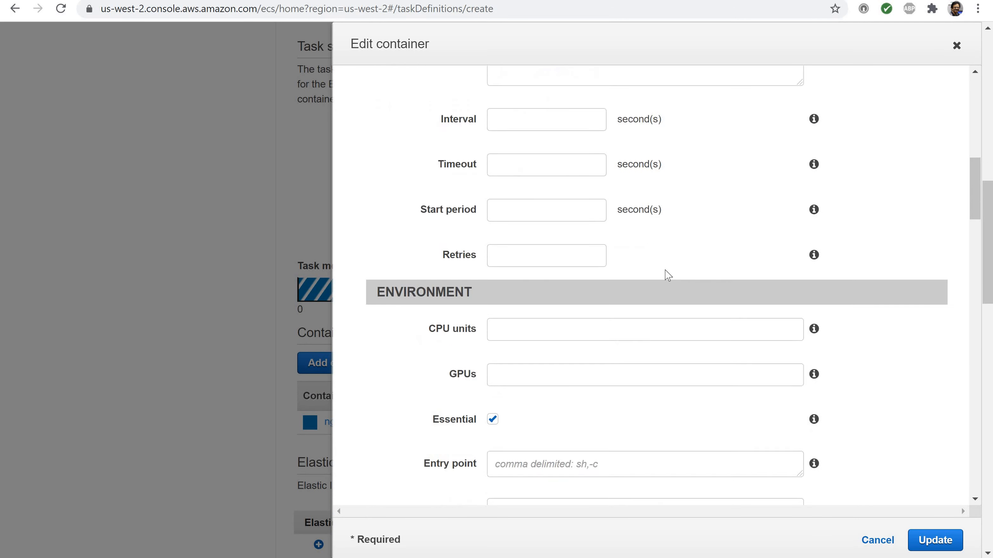
scroll(667, 275, up, 6)
scroll(667, 275, up, 10)
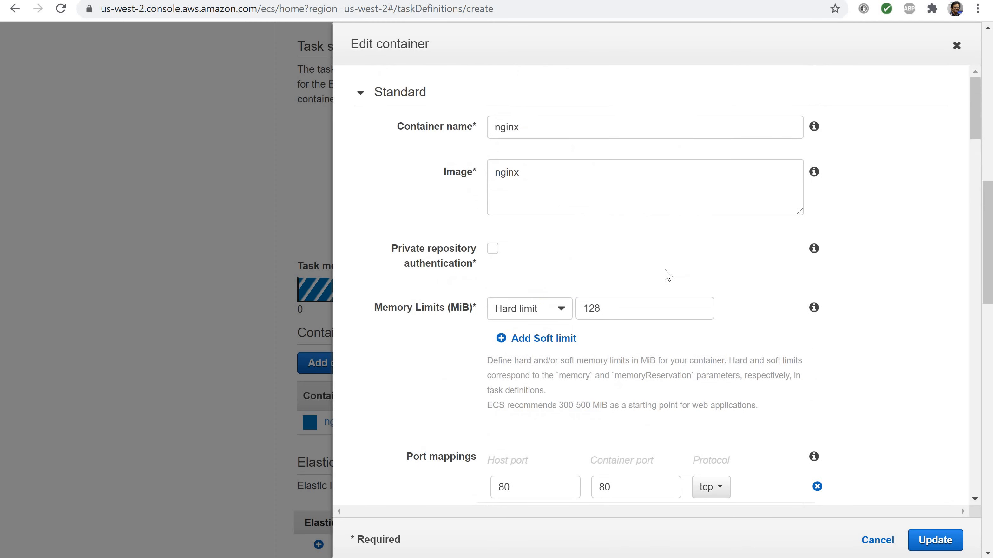
scroll(668, 275, down, 15)
scroll(668, 275, up, 12)
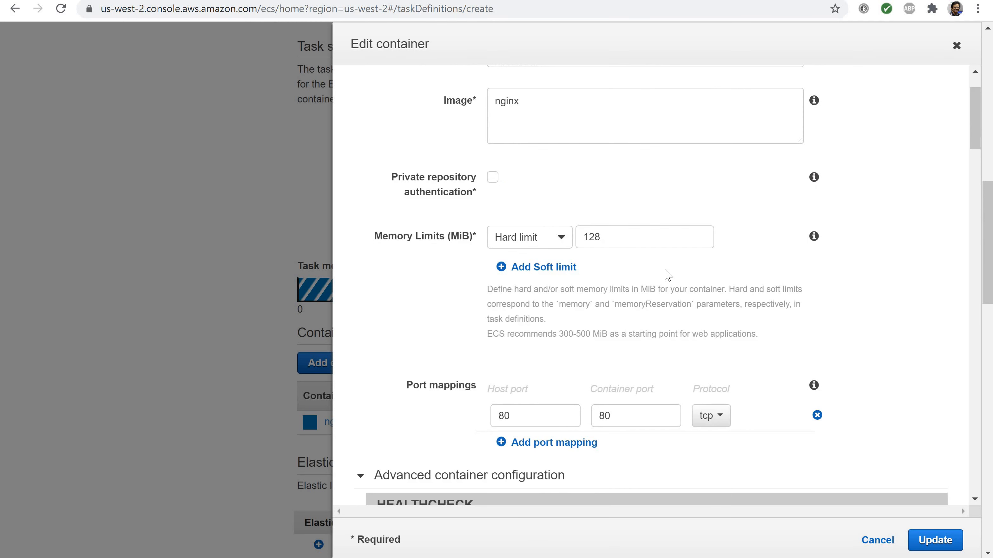
scroll(668, 275, up, 2)
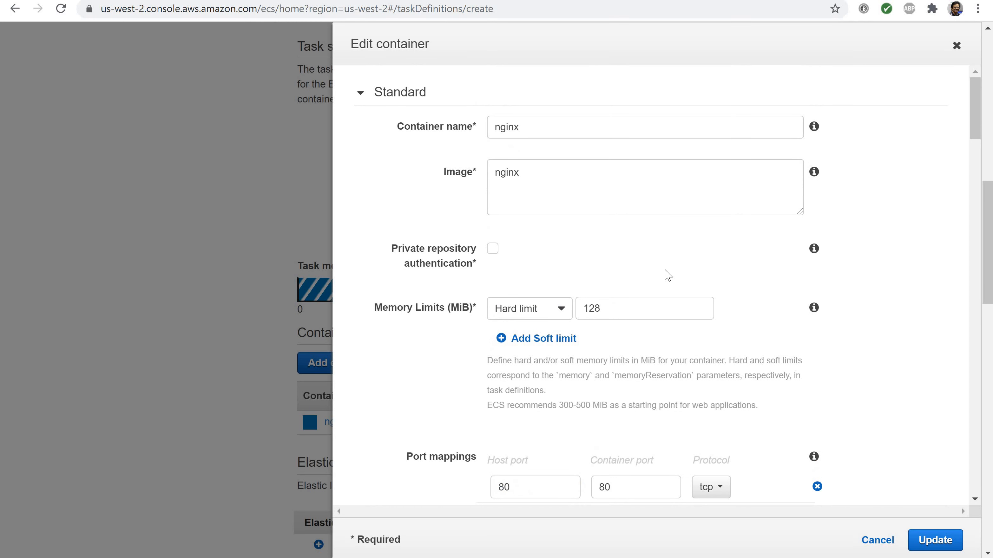
Read the help for the nginx container's name, image and memory limits, and briefly show the soft limit field before removing it
mouse_move(811, 128)
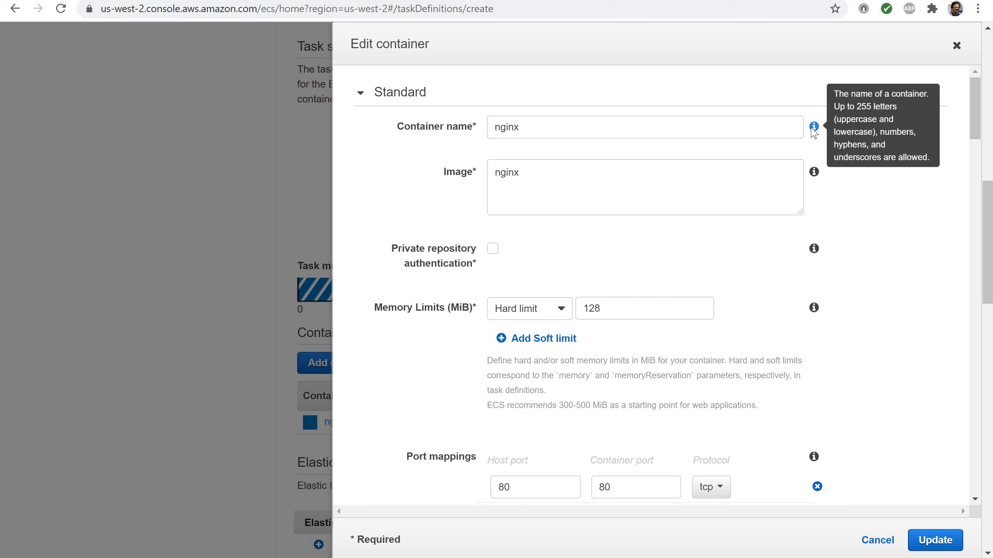
mouse_move(816, 173)
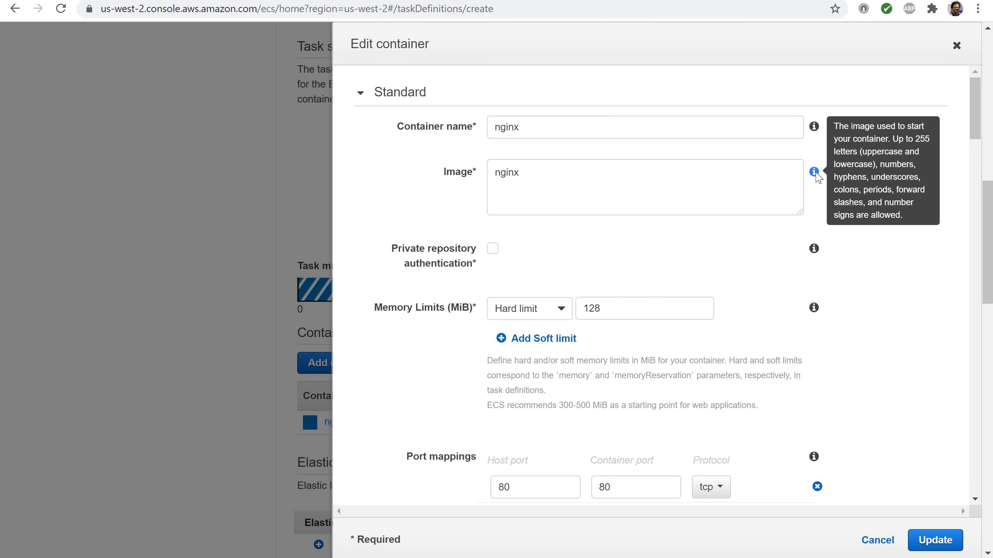
mouse_move(816, 312)
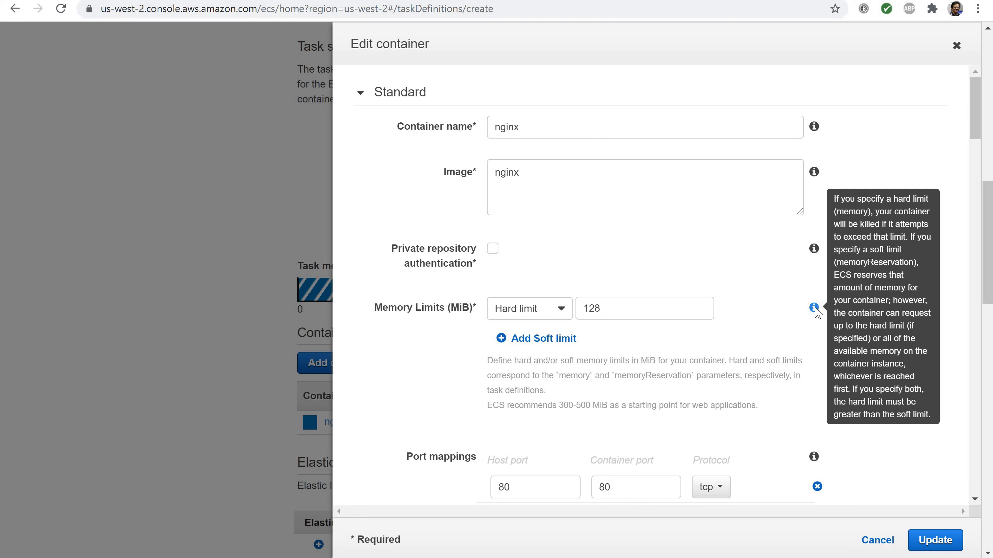
click(505, 340)
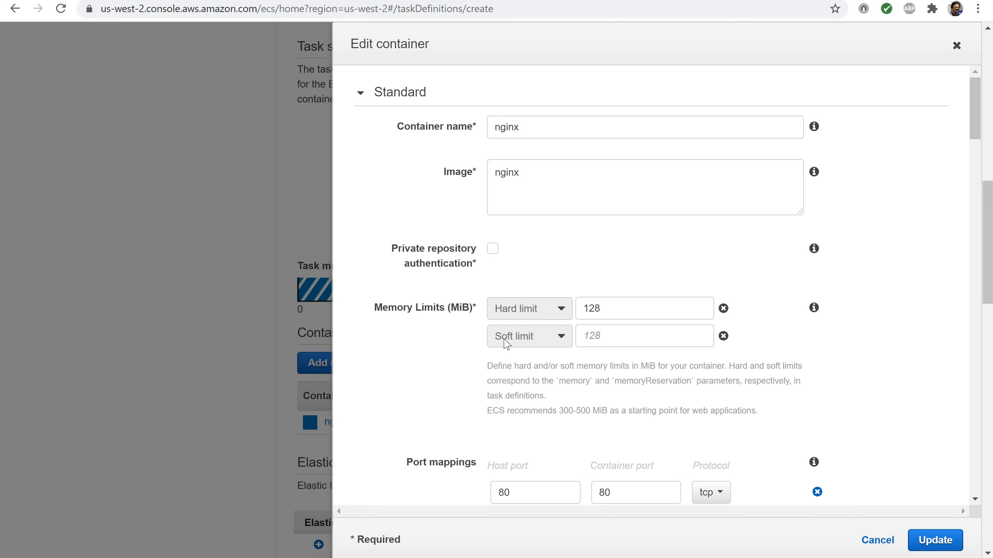
click(723, 336)
Review the nginx container's port mappings and advanced settings down to the Docker labels help, and close the container without changes
scroll(722, 340, down, 4)
scroll(721, 340, down, 3)
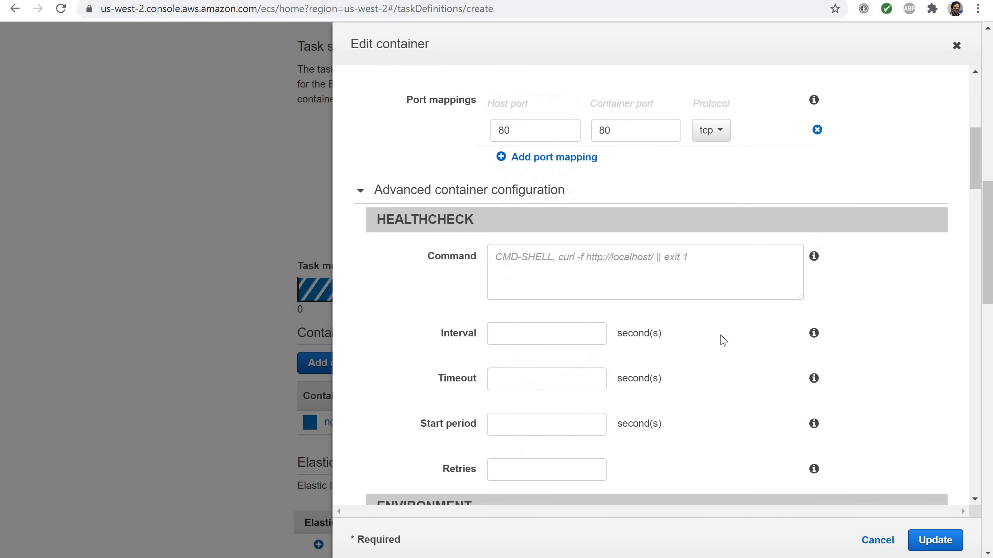
scroll(721, 340, up, 1)
scroll(722, 340, down, 1)
scroll(643, 260, down, 15)
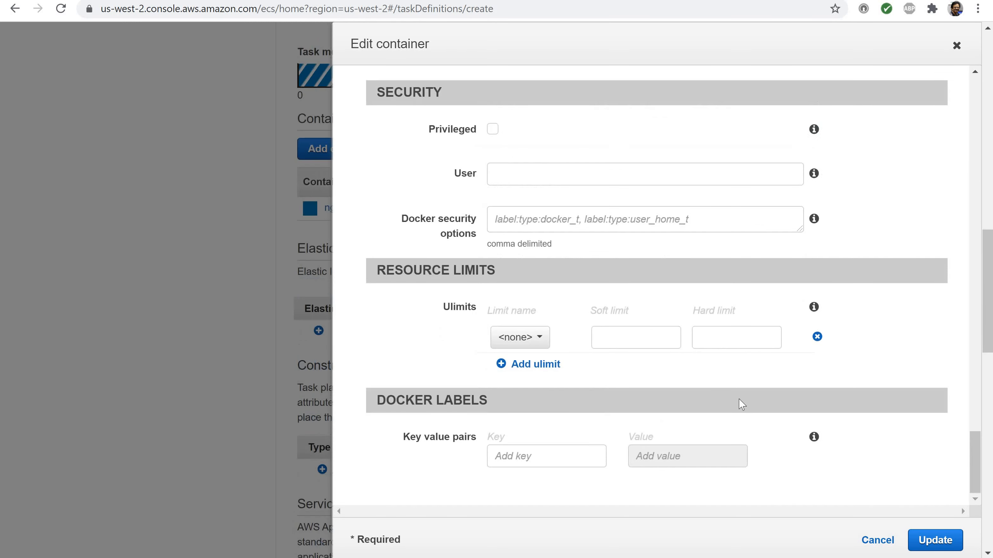
mouse_move(815, 438)
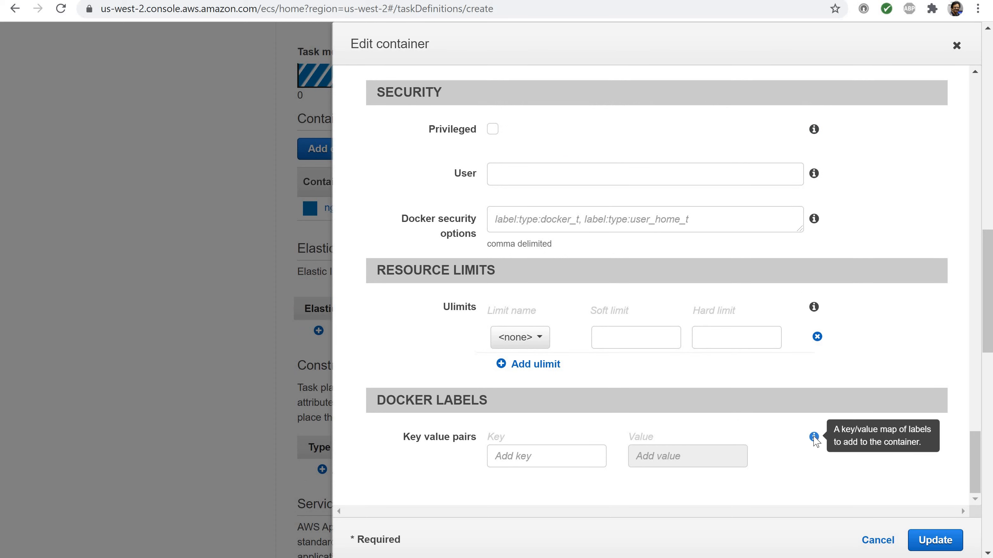
scroll(815, 438, down, 2)
scroll(814, 438, up, 6)
key(Escape)
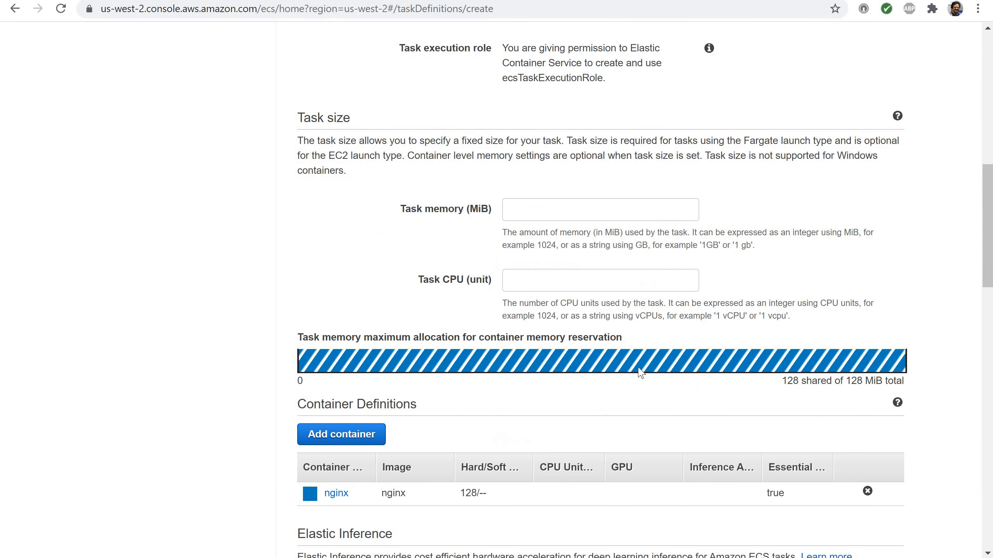
Review the Elastic Inference, constraint and service integration sections, switching App Mesh integration on and off to view its options
scroll(642, 373, down, 3)
scroll(638, 375, down, 3)
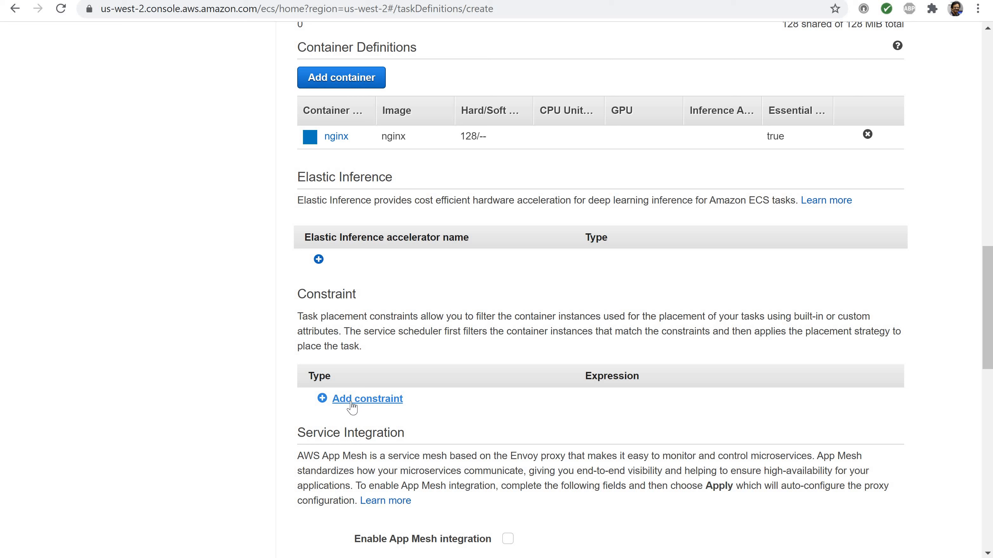
scroll(351, 407, down, 3)
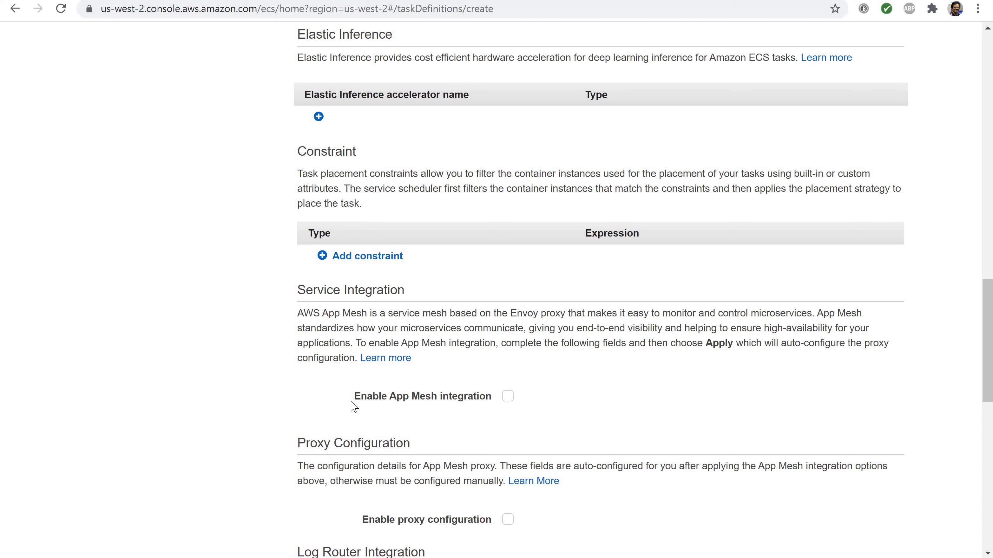
scroll(379, 368, down, 2)
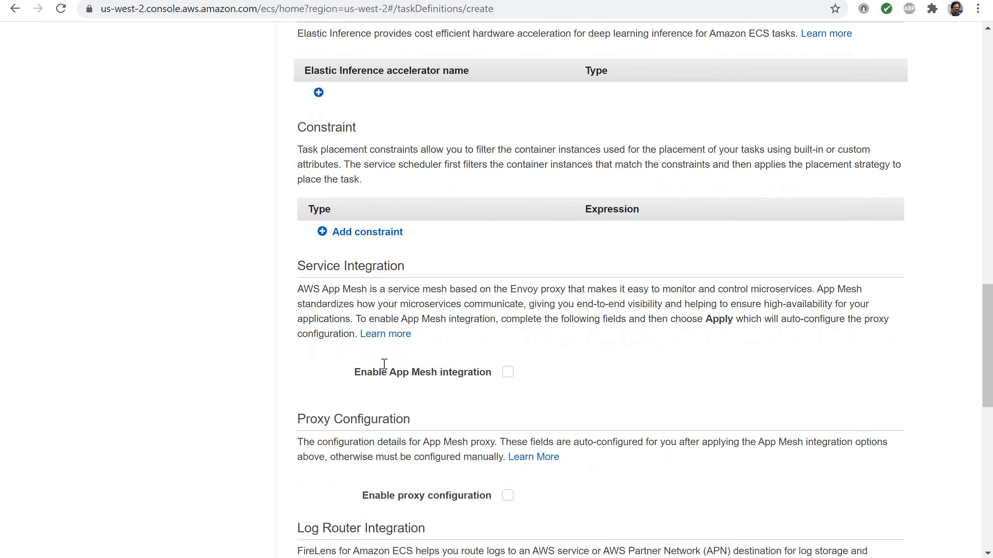
click(508, 325)
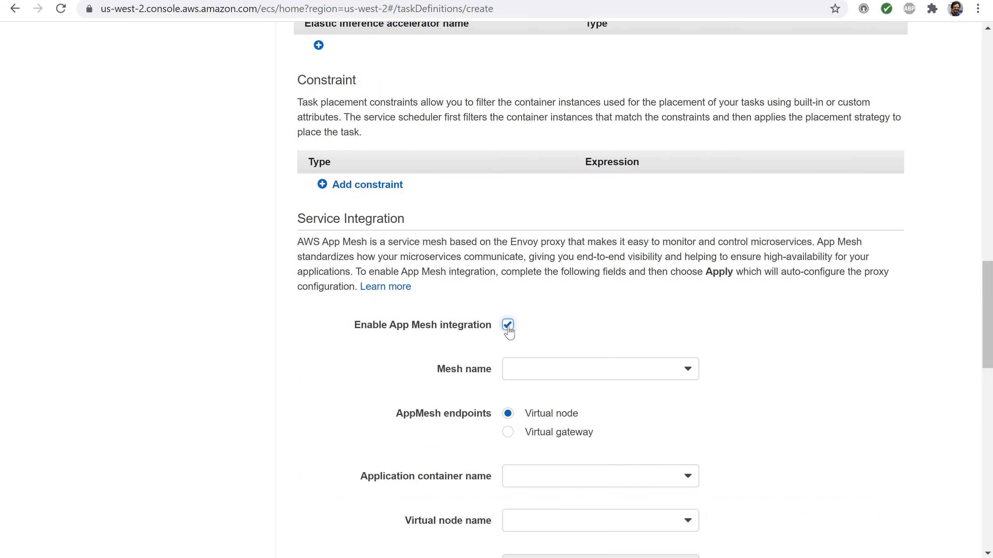
click(507, 326)
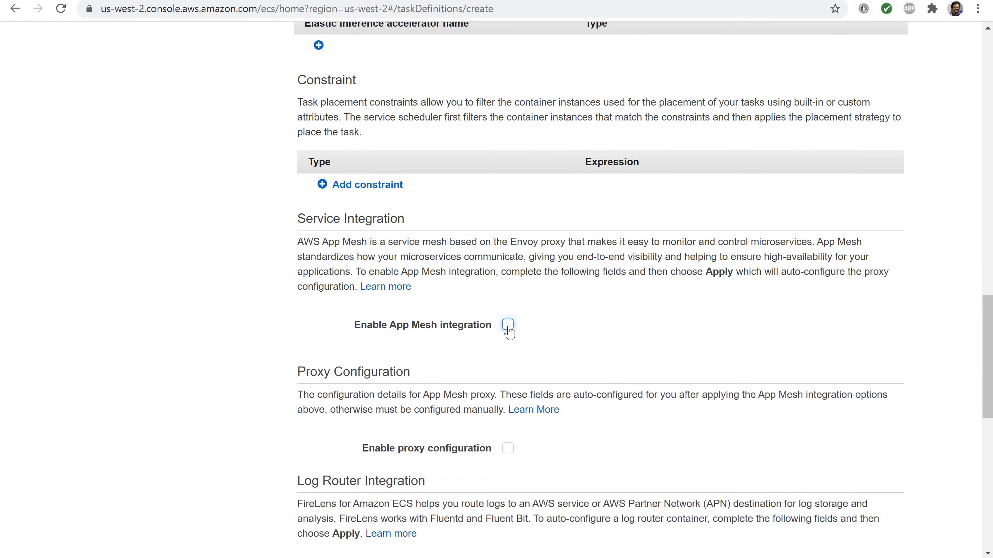
Enable FireLens integration for the log router and view its type and image settings
scroll(508, 331, down, 5)
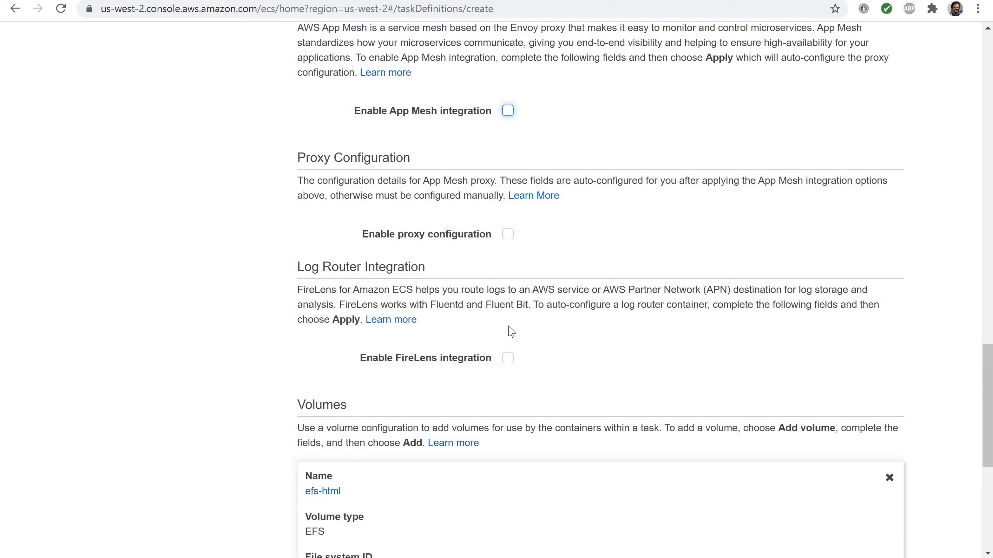
click(505, 362)
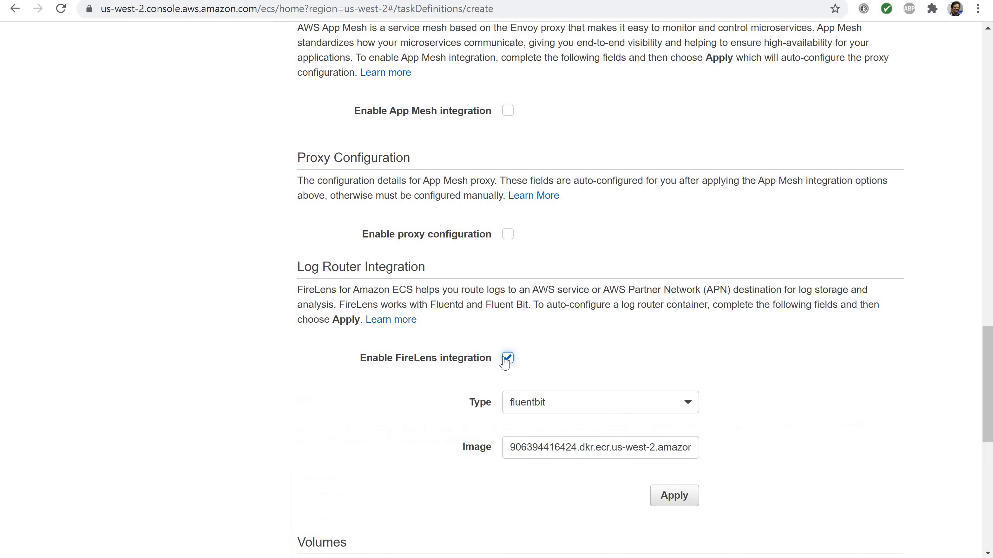
scroll(505, 362, down, 3)
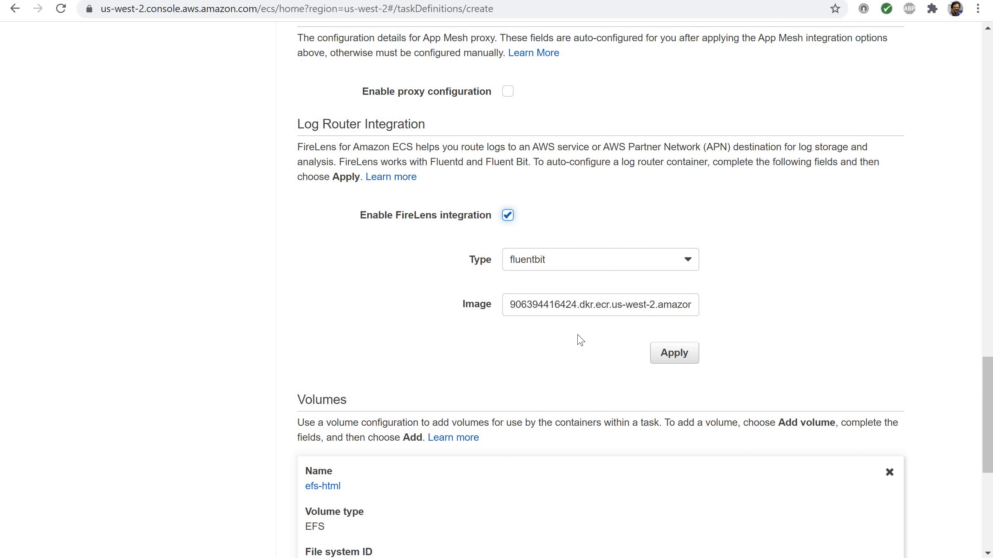
Check the FireLens type choices and image path, and disable FireLens integration
click(690, 264)
click(691, 266)
click(647, 308)
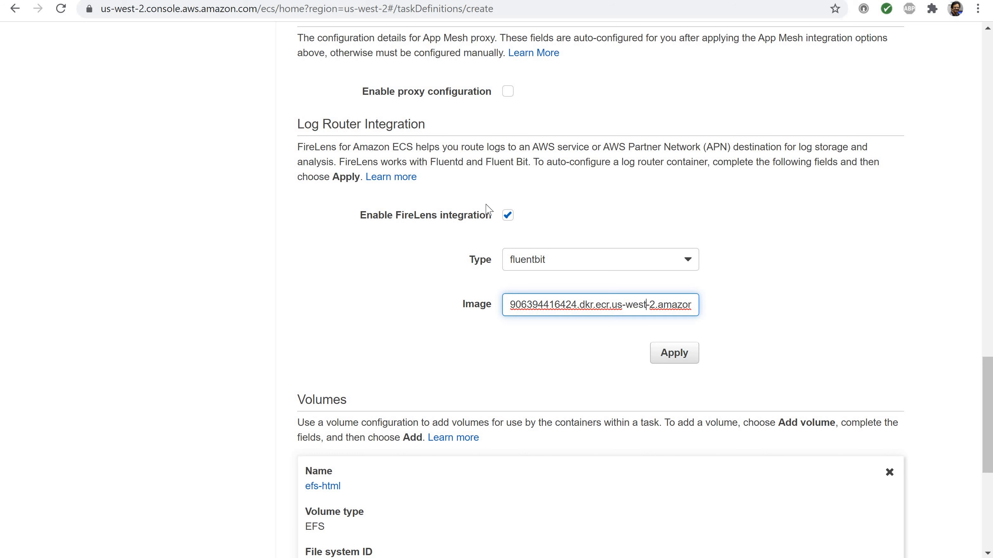
click(508, 216)
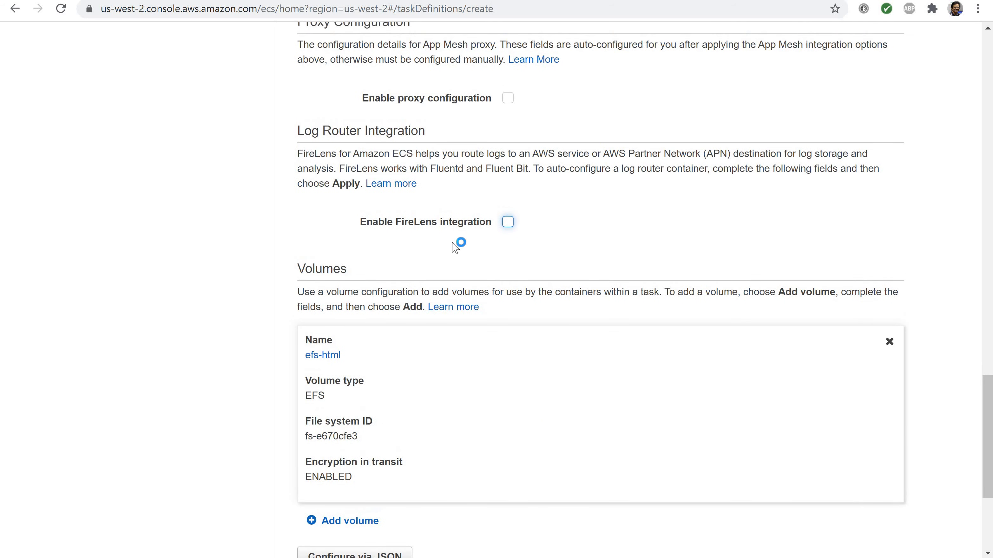
View the volume types offered for a new volume and the settings of the EFS type, and cancel without adding it
scroll(455, 247, down, 5)
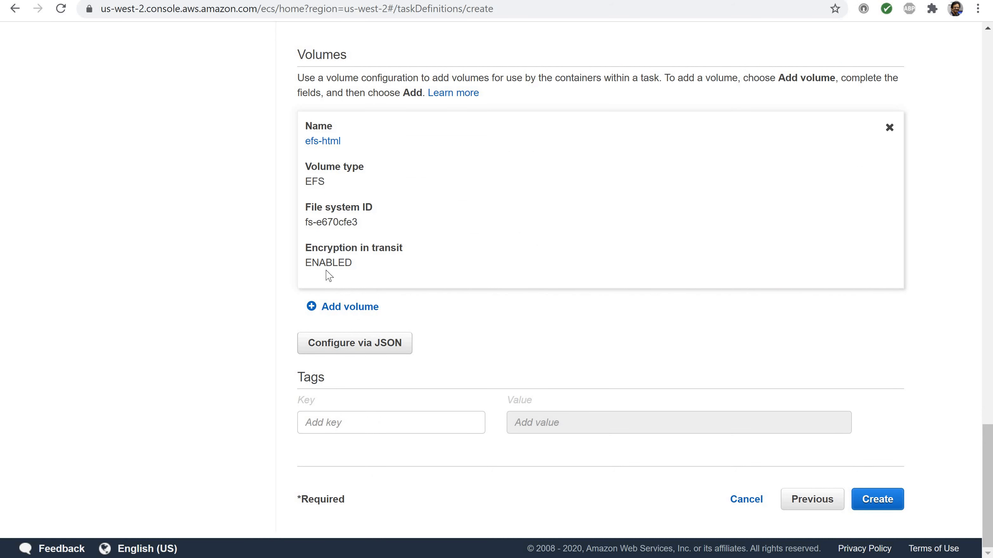
click(334, 309)
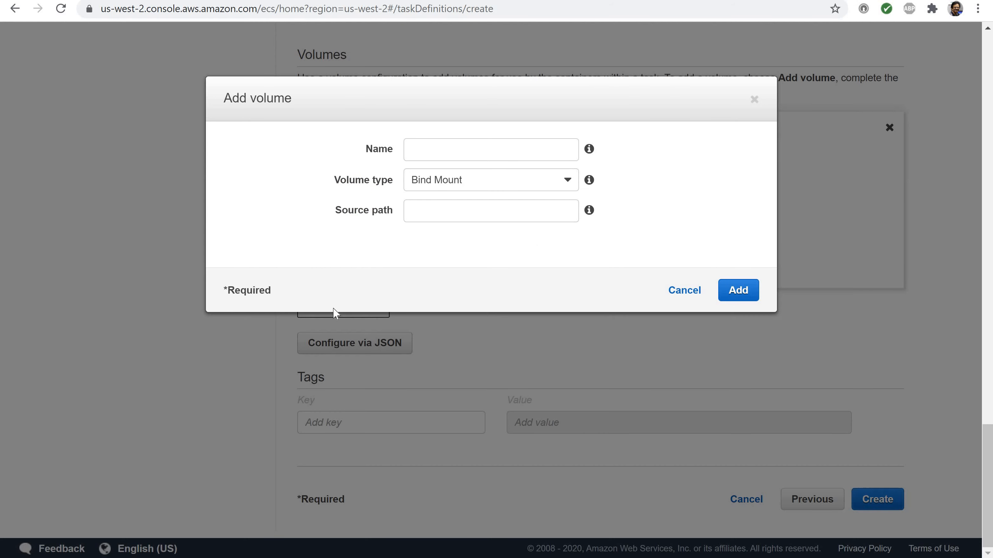
click(572, 183)
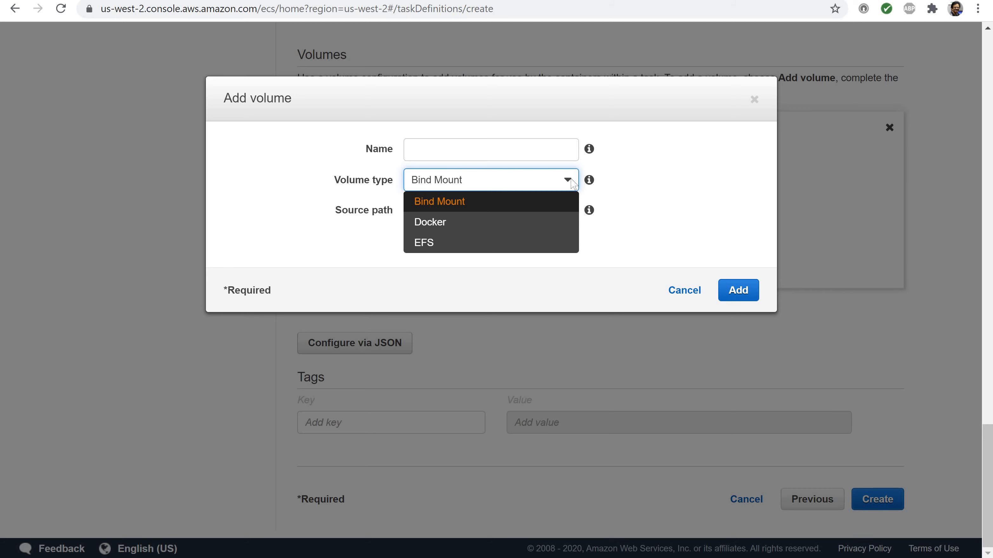
click(419, 243)
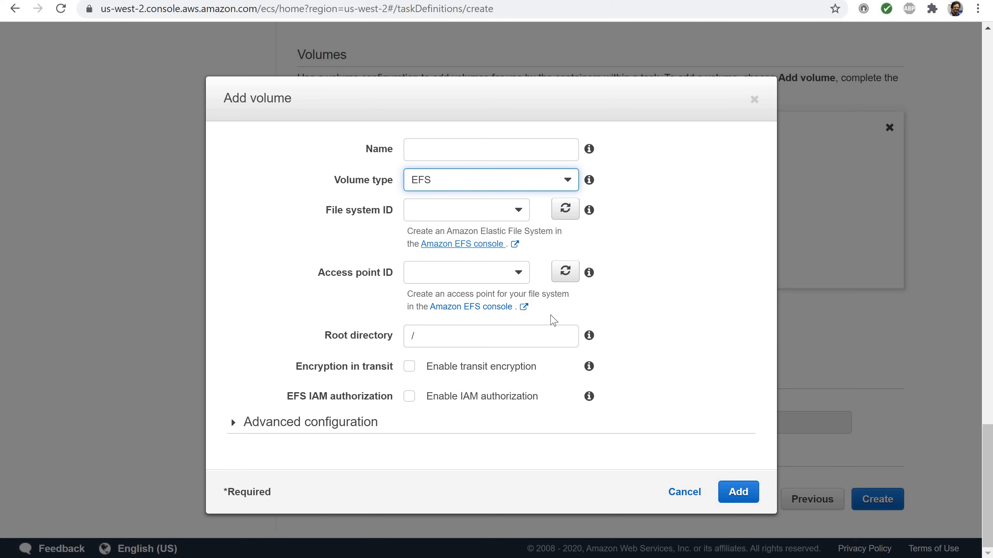
click(683, 493)
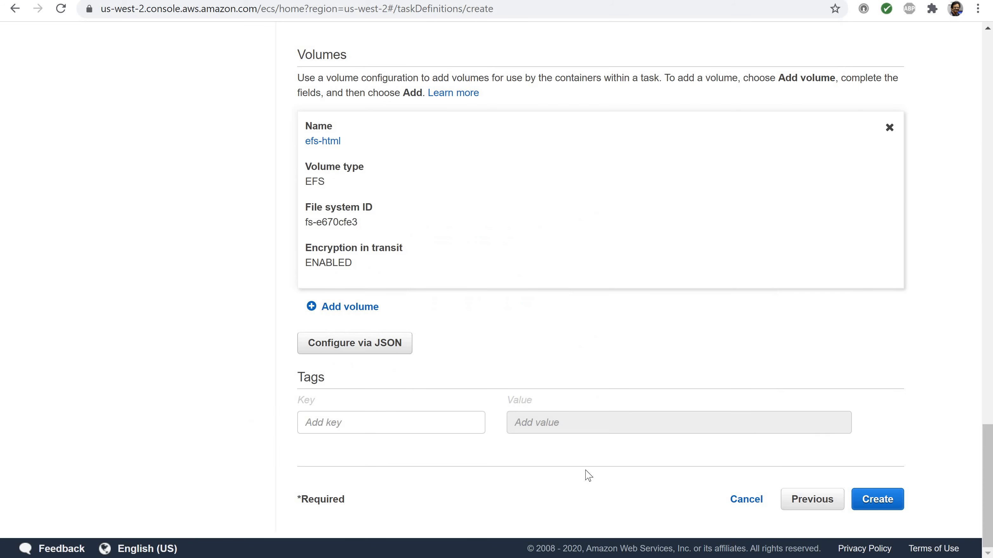
Review the settings of the existing efs-html volume and close it without changes
scroll(326, 259, up, 3)
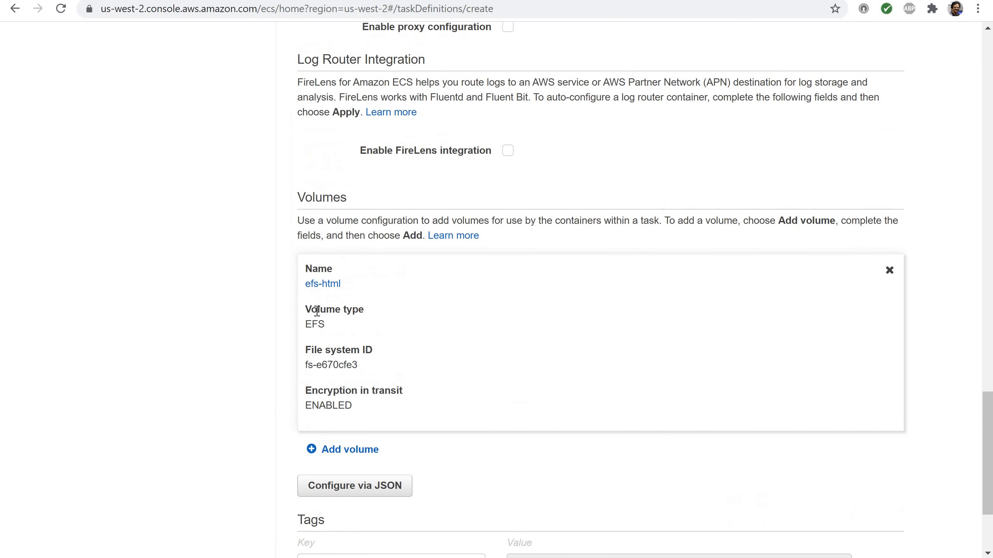
click(323, 284)
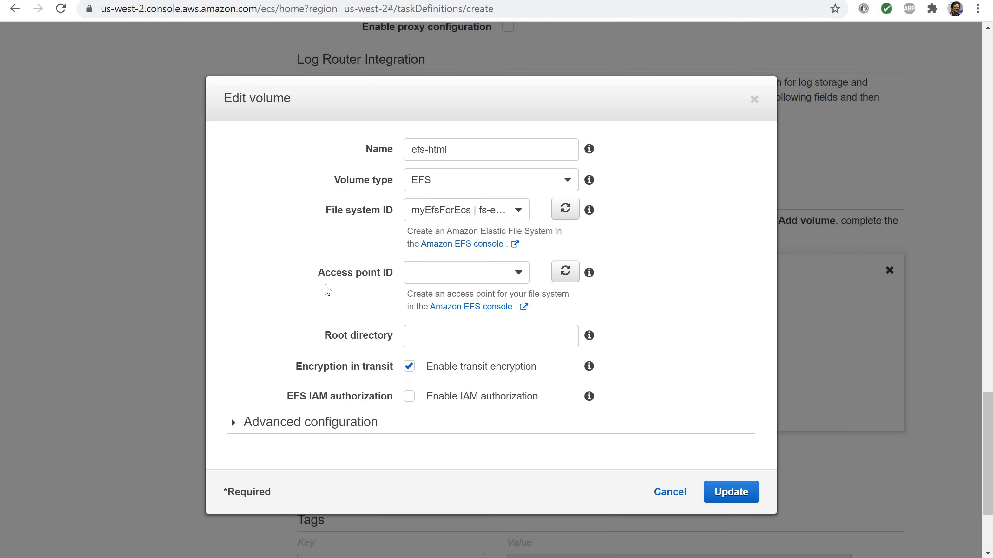
scroll(328, 290, down, 2)
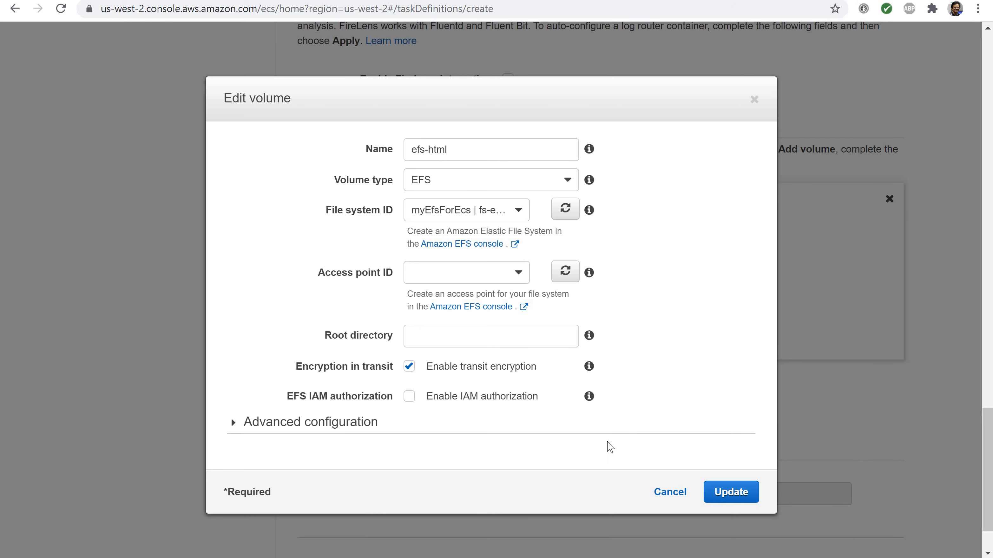
click(669, 492)
scroll(509, 379, down, 3)
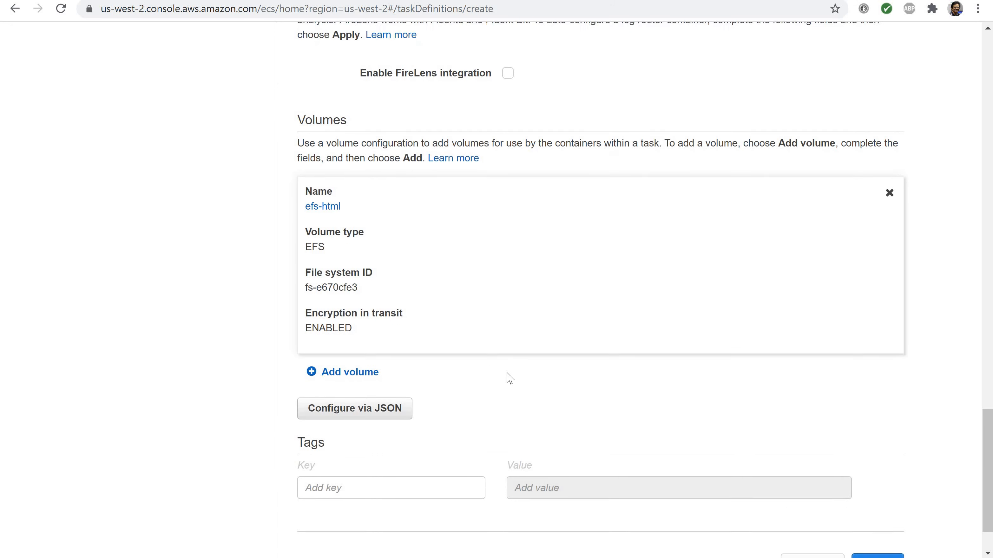
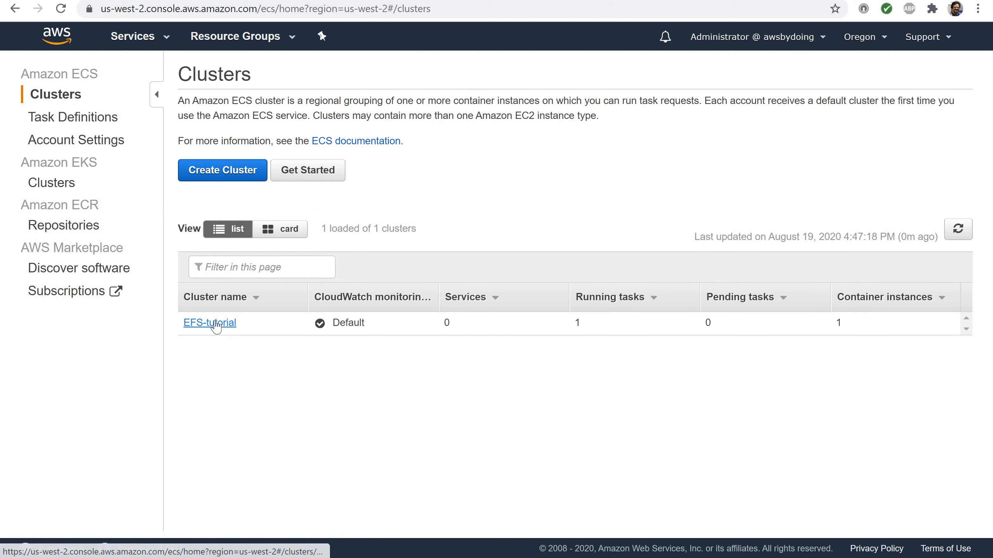
Show the ECS instances of the EFS-tutorial cluster and widen the Container Instance and EC2 Instance columns to show the full IDs
click(215, 324)
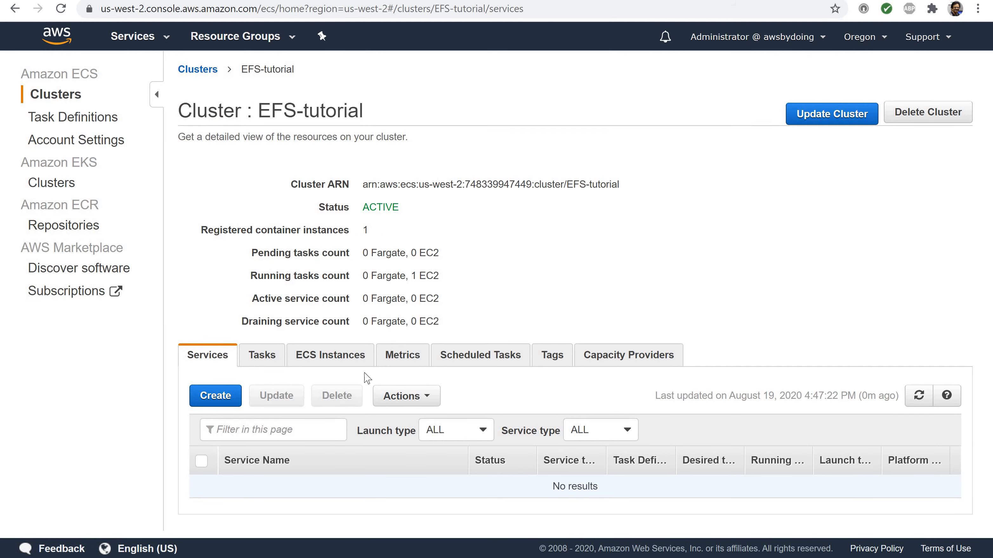
click(330, 363)
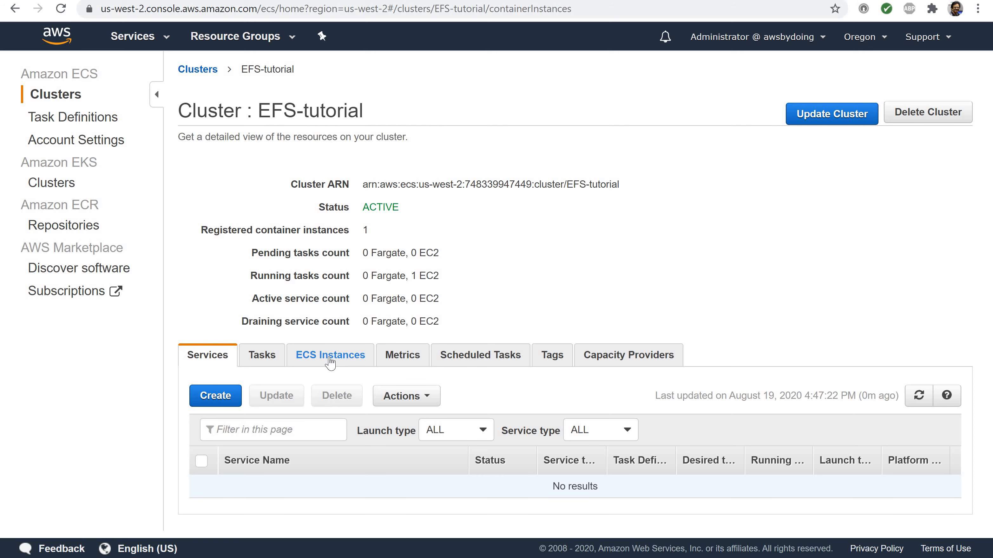
scroll(330, 364, down, 1)
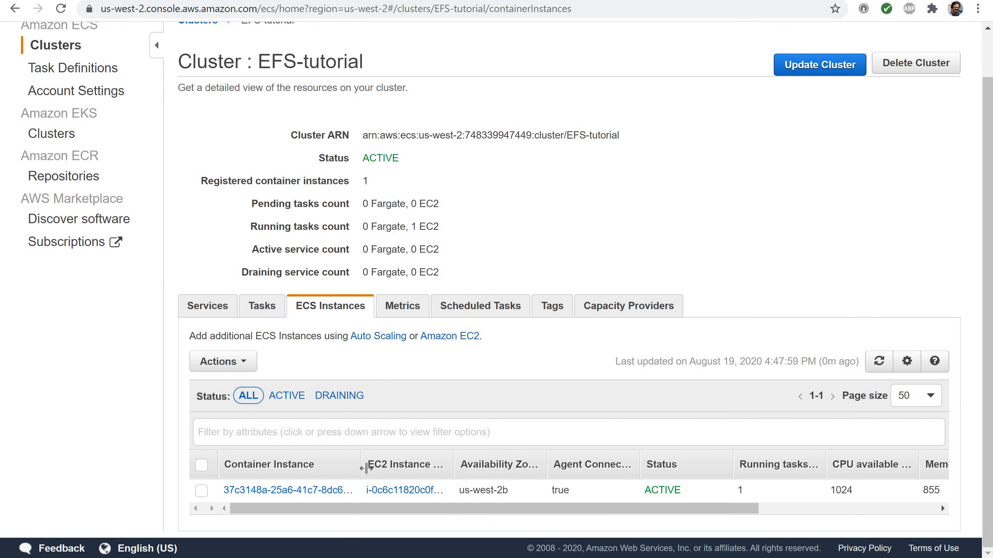
drag(395, 477, 397, 477)
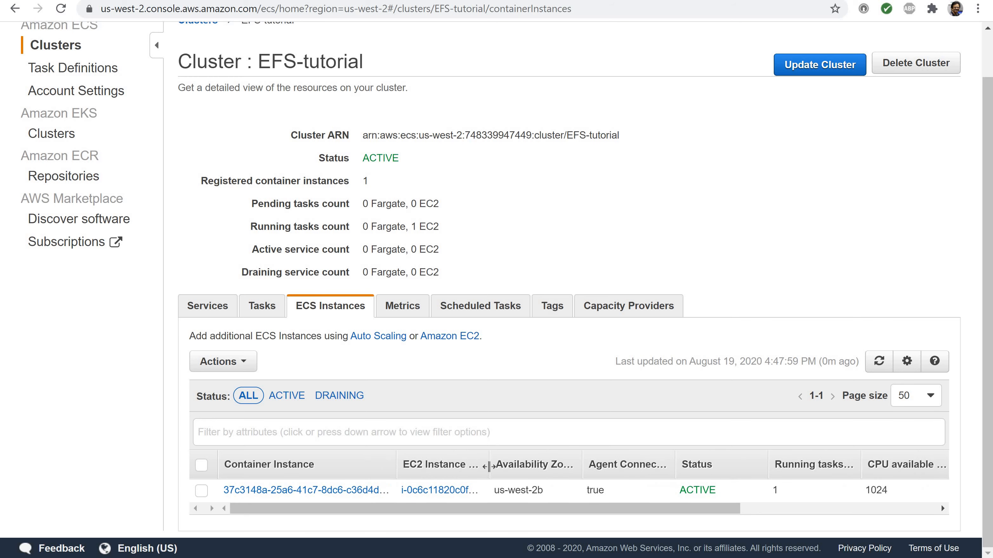
drag(582, 466, 582, 467)
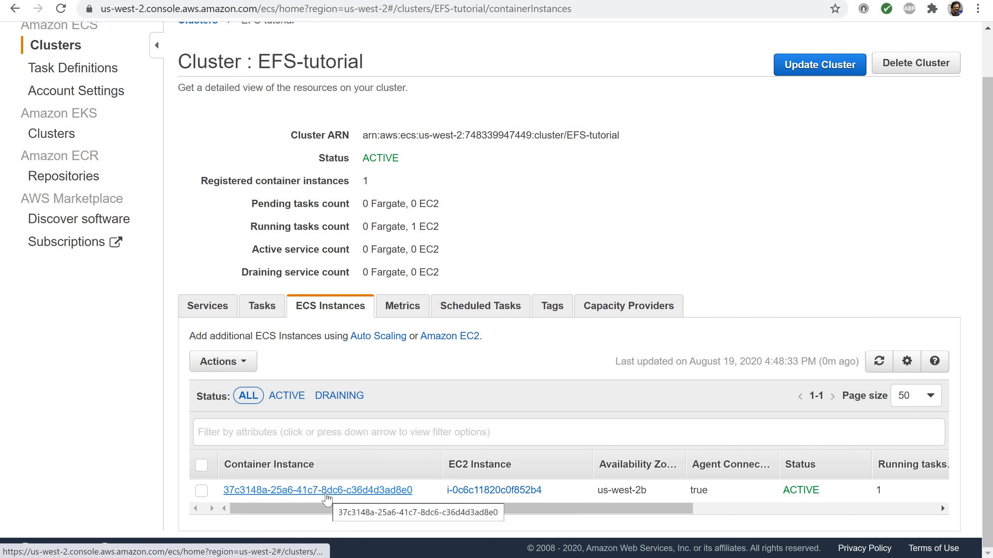
View the container instance's details and its deregistration confirmation, and cancel without deregistering it
click(327, 497)
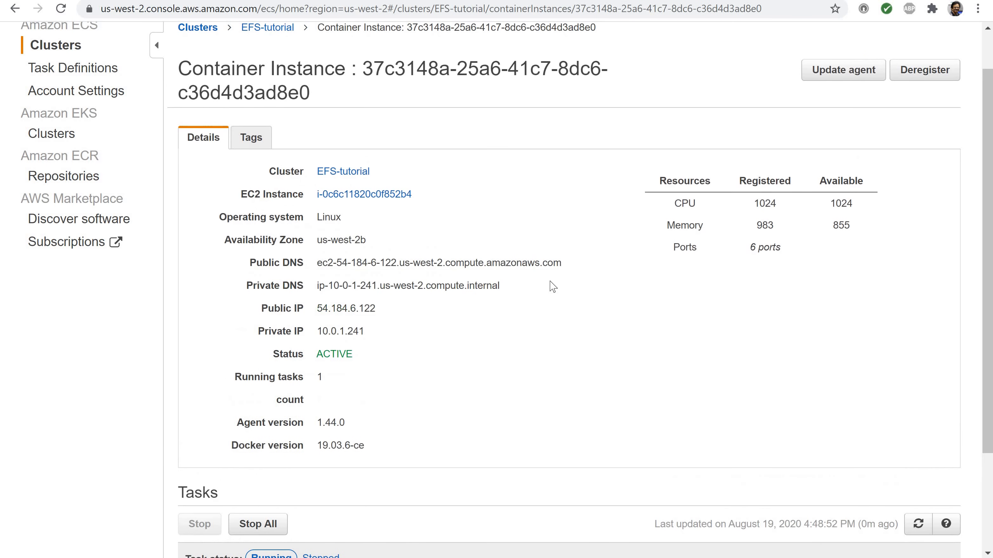
click(908, 75)
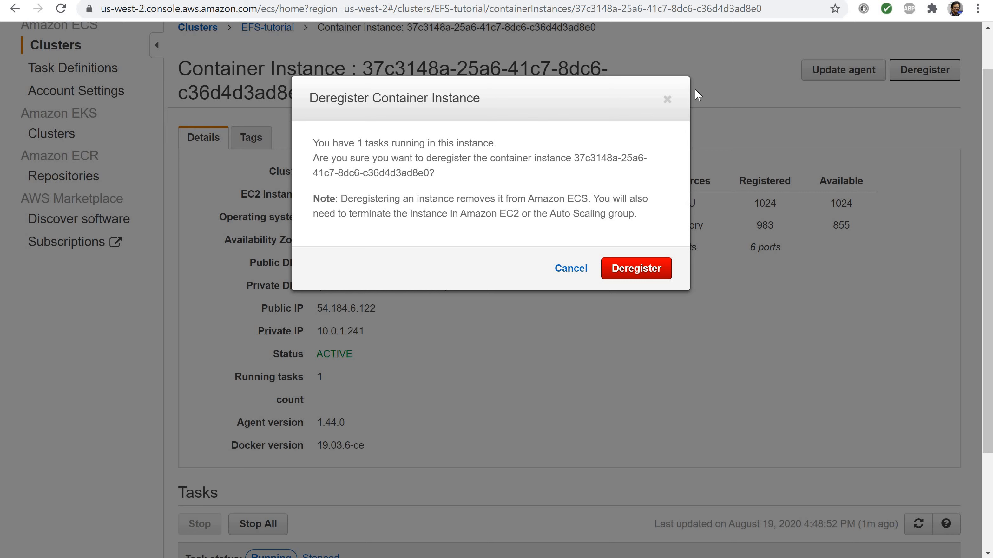
click(566, 273)
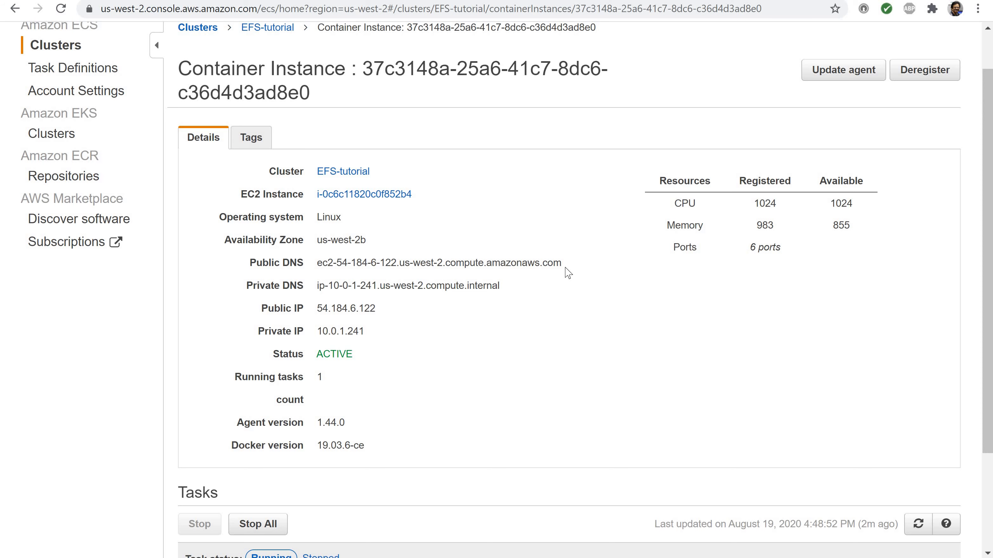
Open the EFS file systems list and check the selected region without changing it
scroll(372, 59, up, 2)
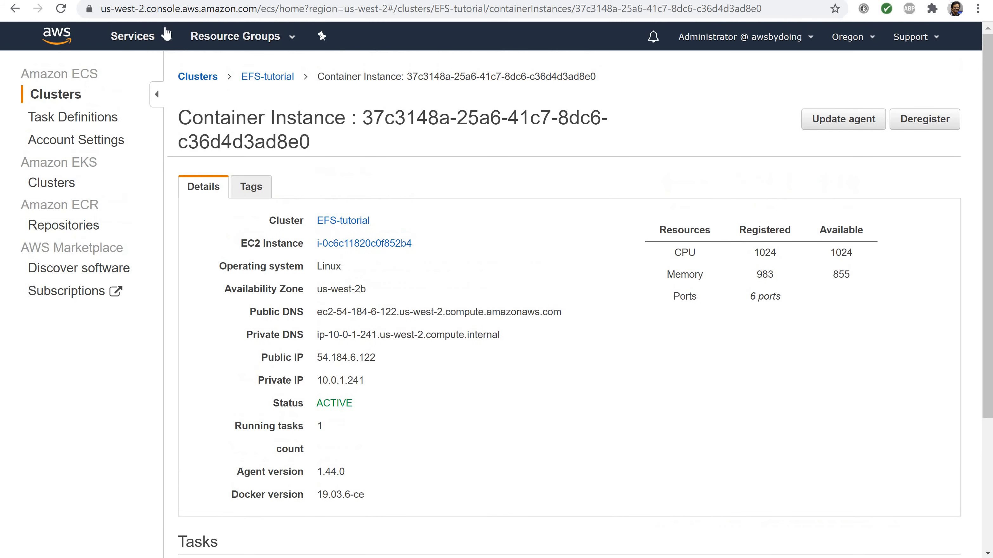
click(131, 37)
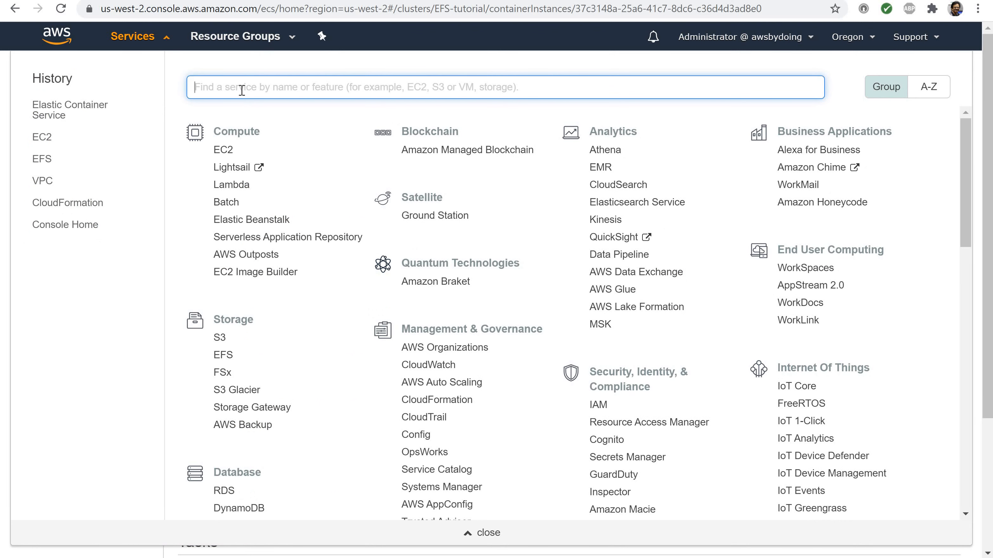
text(efs)
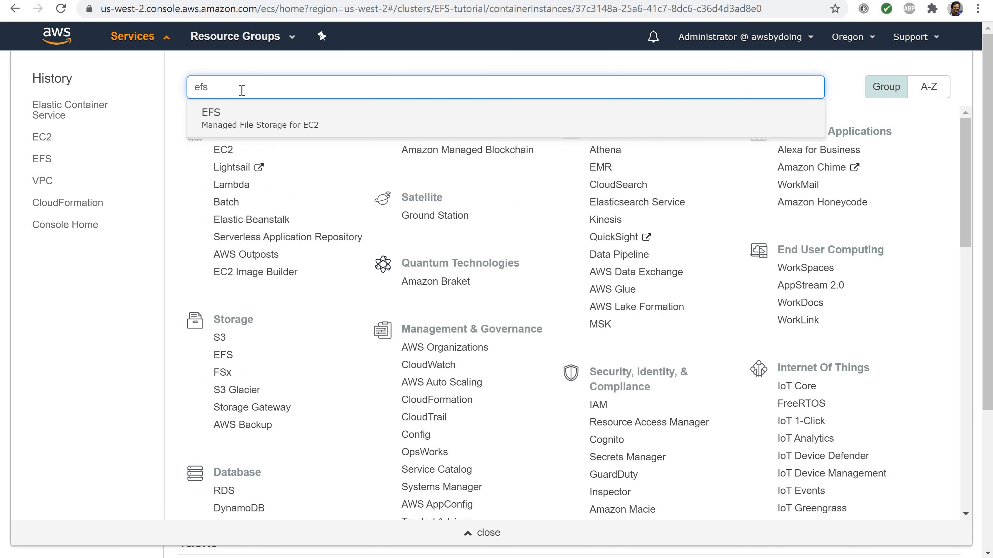
click(217, 117)
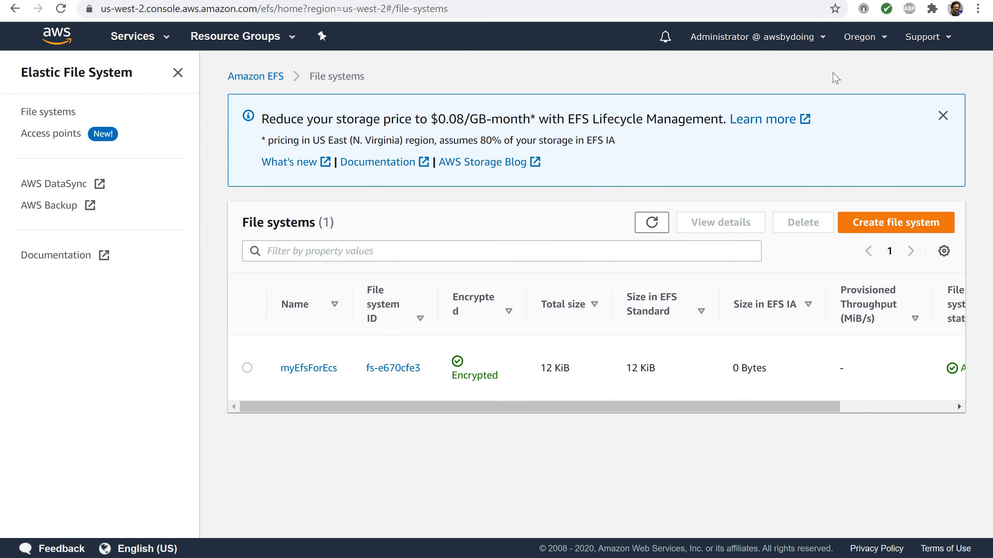
click(856, 44)
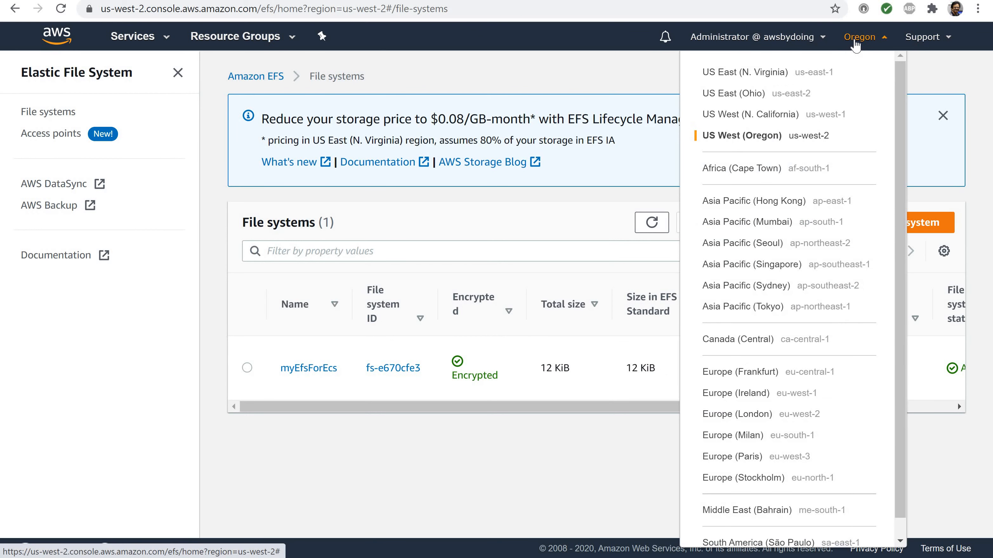
click(856, 43)
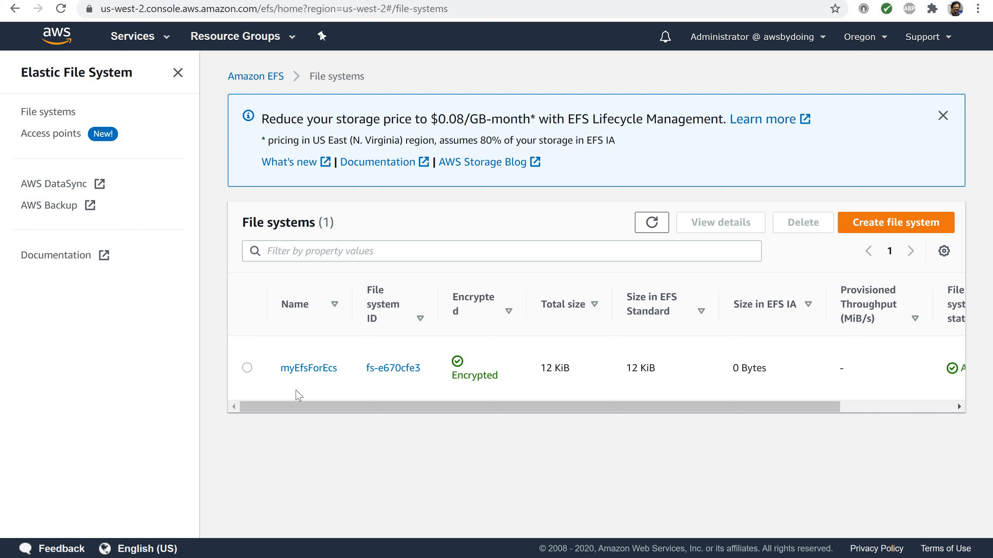
Delete the myEfsForEcs file system, confirming with its file system ID fs-e670cfe3
click(247, 368)
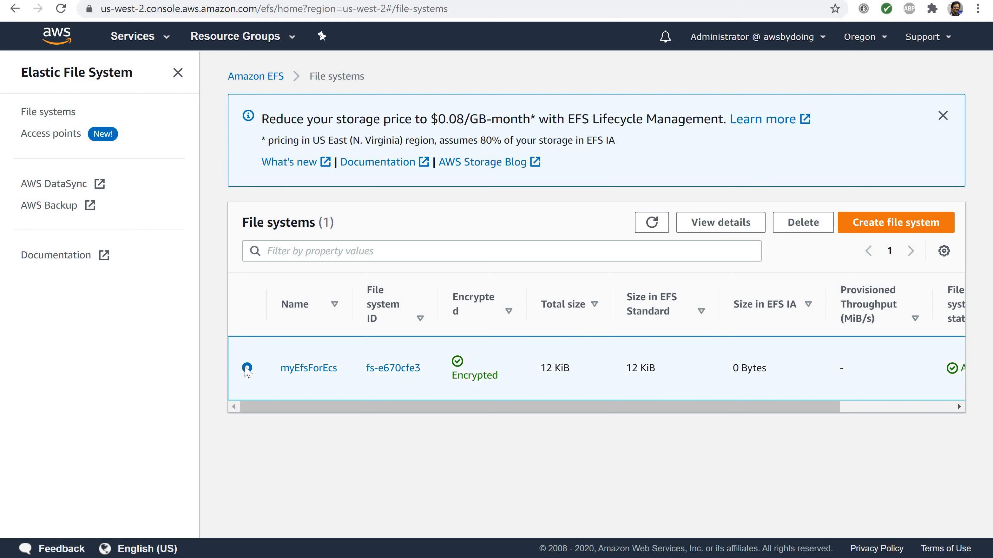
click(803, 223)
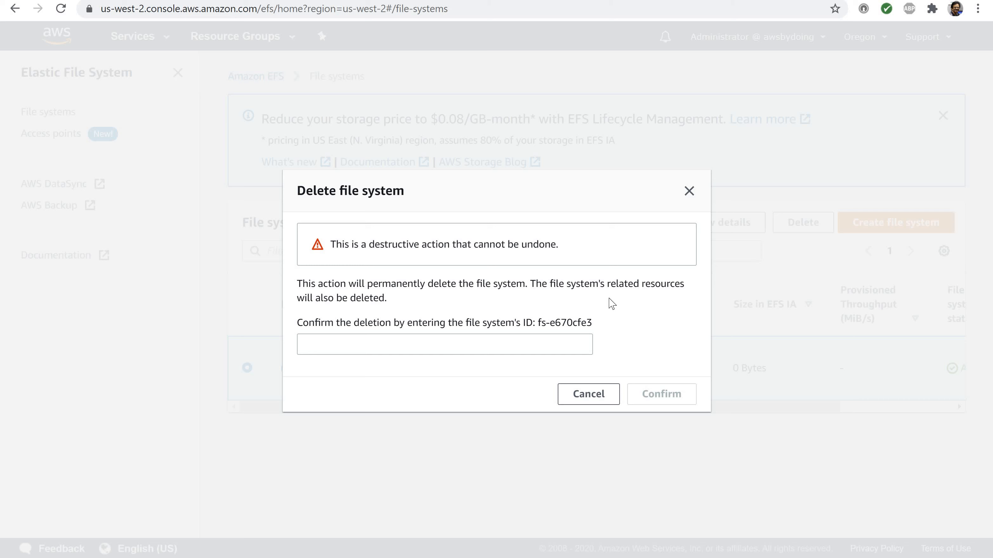
drag(593, 324, 536, 324)
key(ctrl+c)
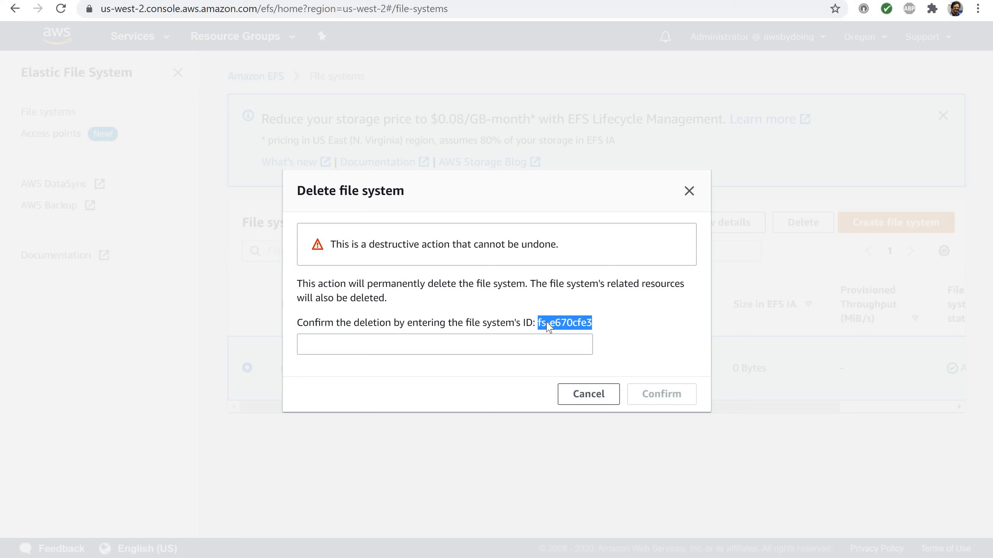
click(344, 346)
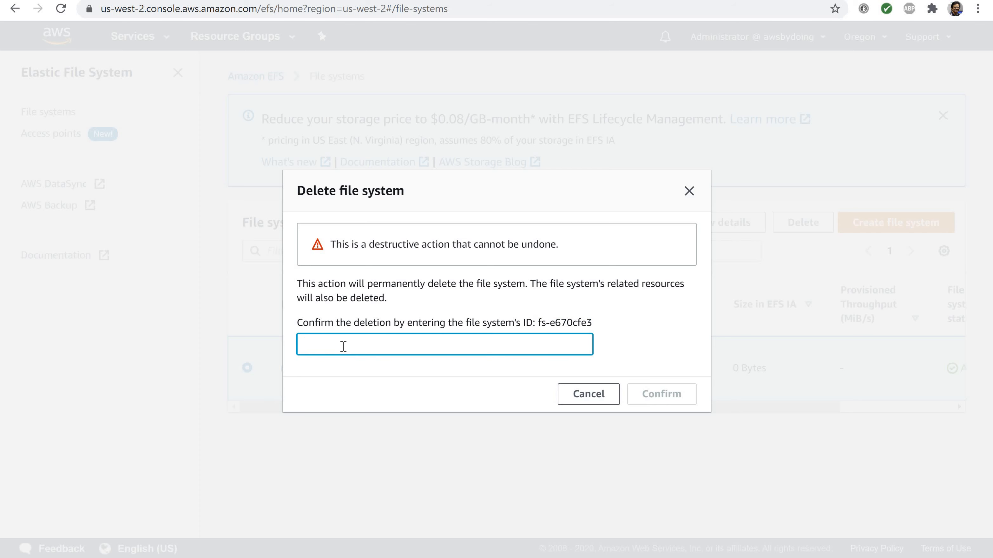
key(ctrl+v)
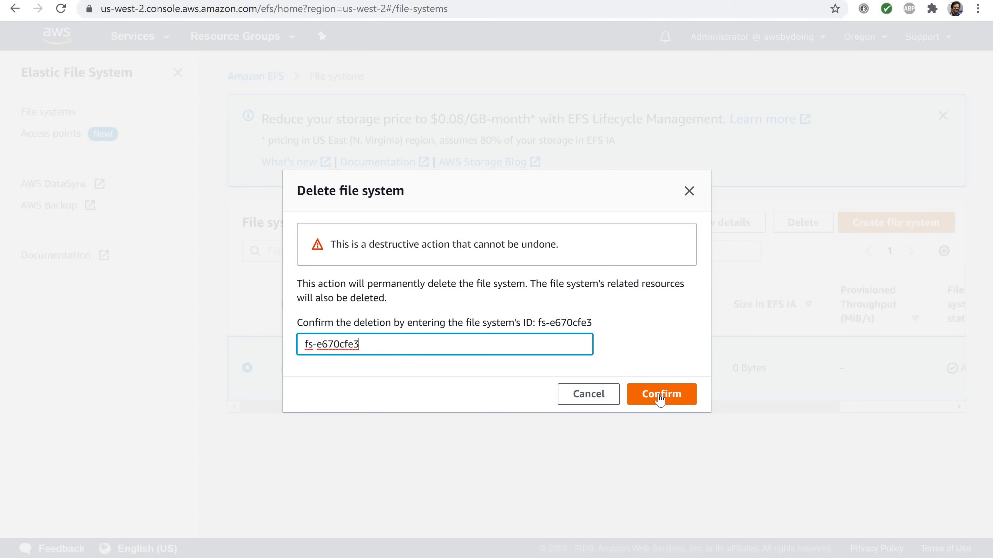
click(659, 395)
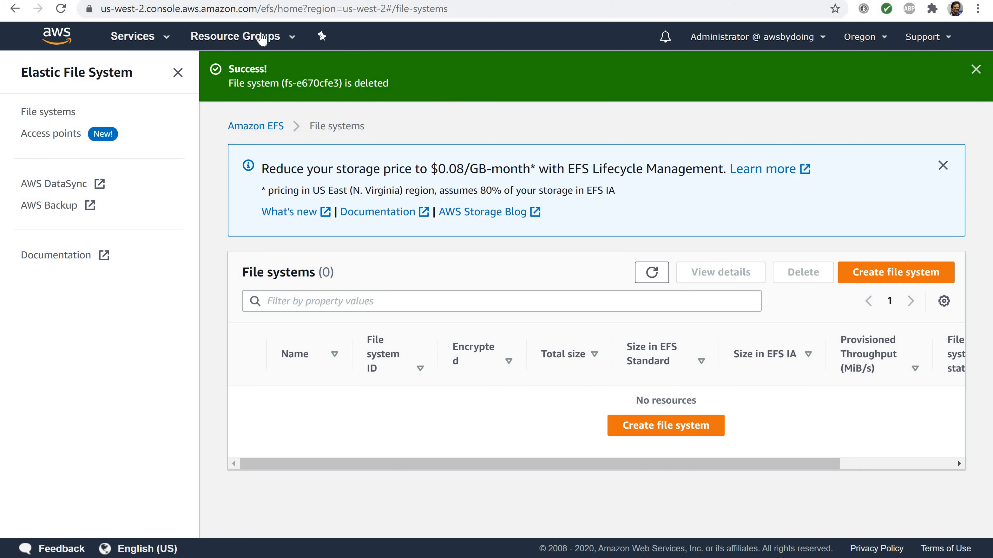
Delete the myEfsSecurityGroup security group in the EC2 console
click(148, 47)
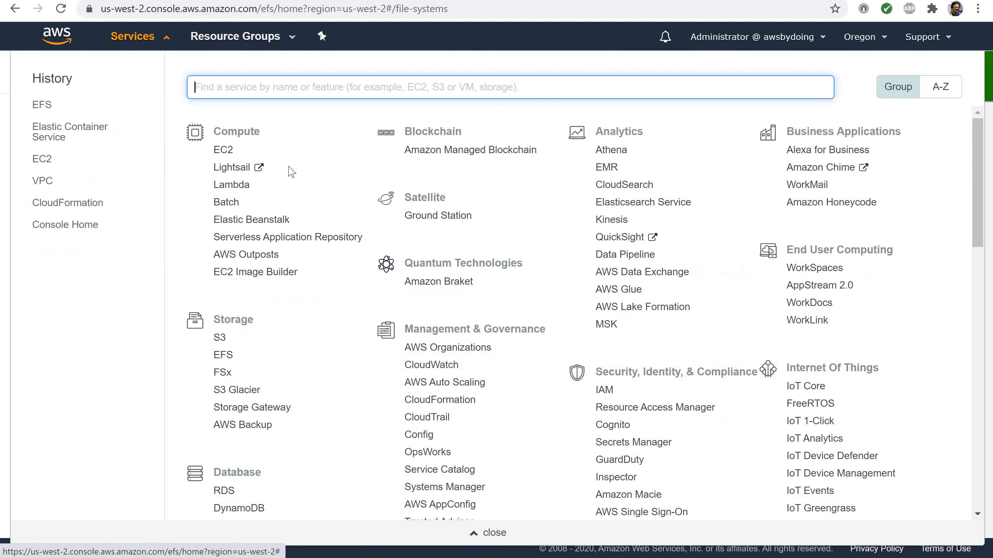
click(229, 155)
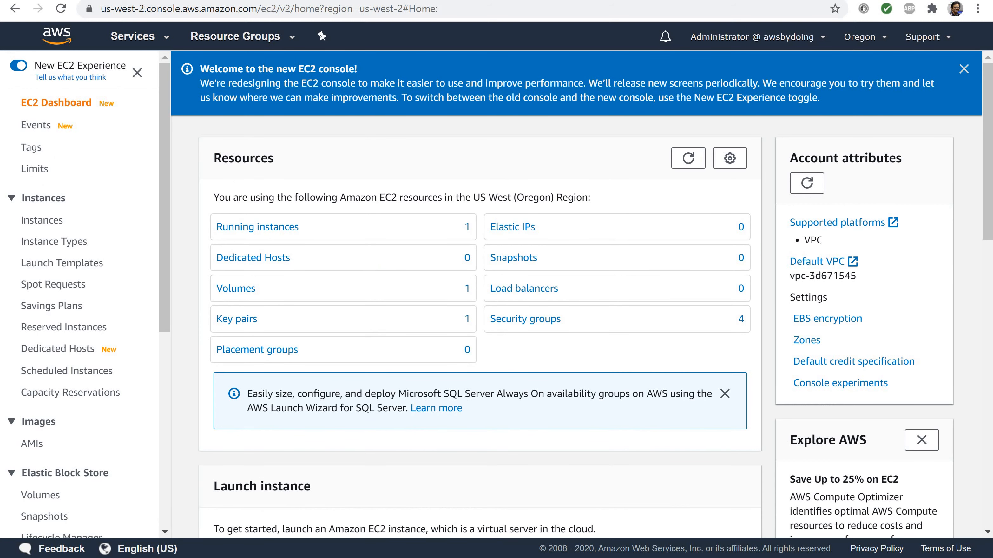
scroll(47, 197, down, 10)
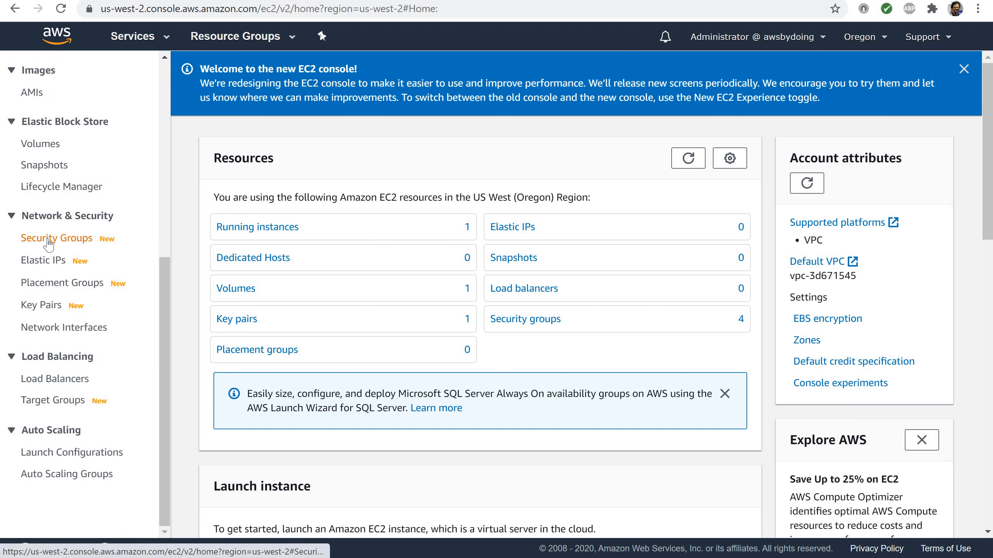
click(48, 241)
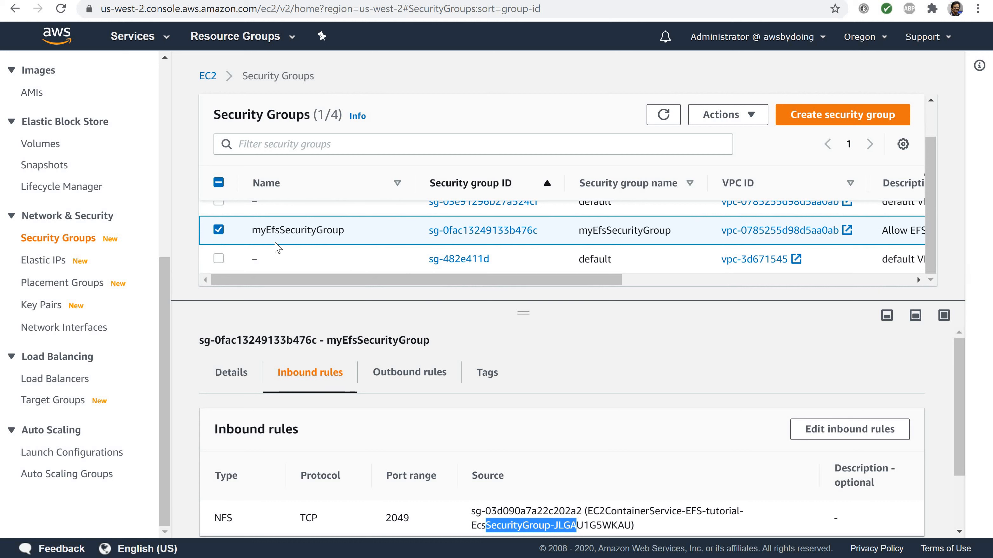
click(723, 120)
scroll(738, 219, down, 1)
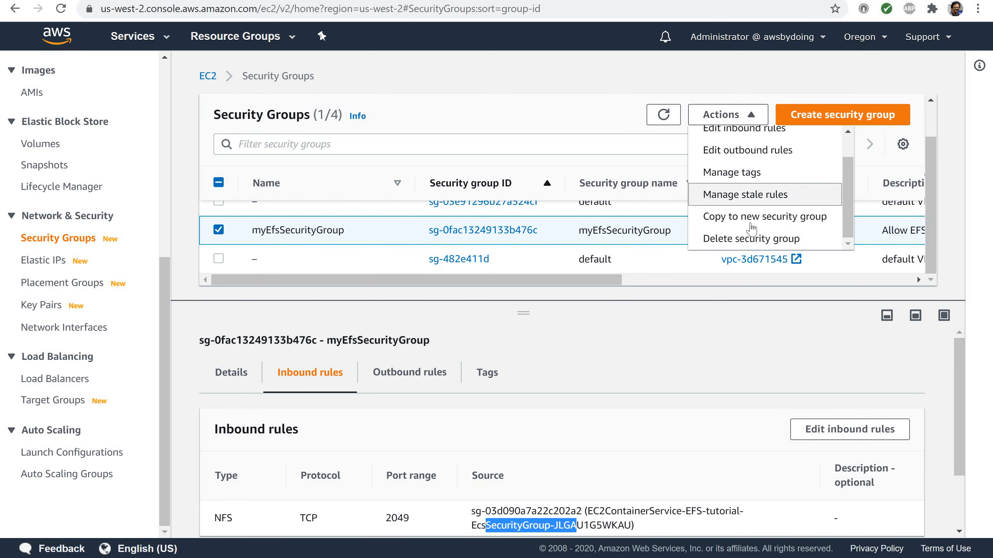
click(739, 242)
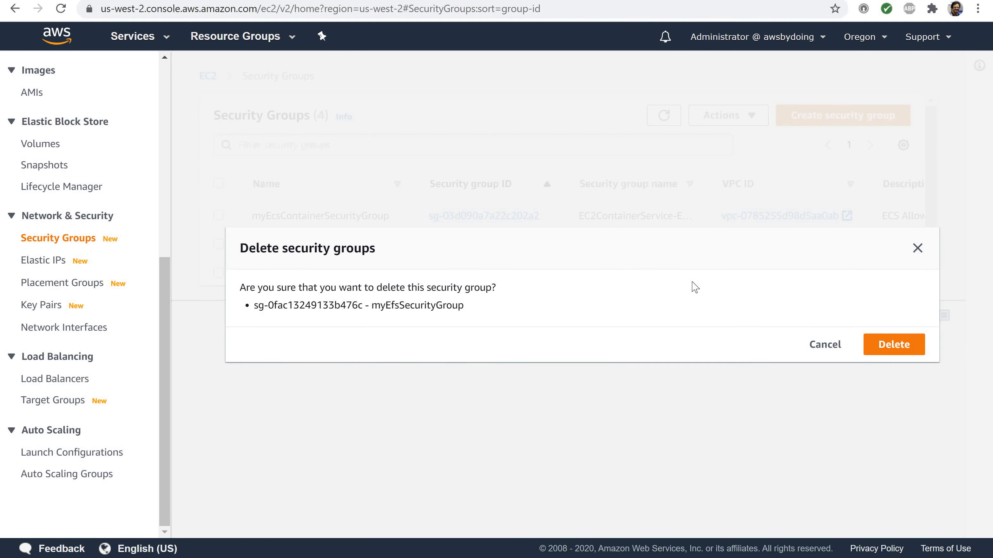
click(882, 352)
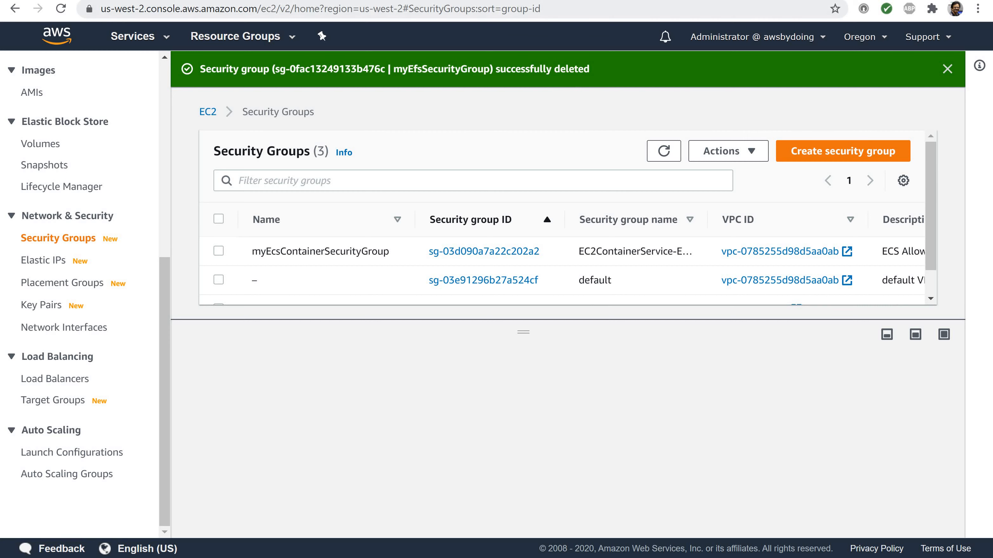
Return to the Elastic Container Service clusters list and check the selected region without changing it
click(144, 45)
text(ecs)
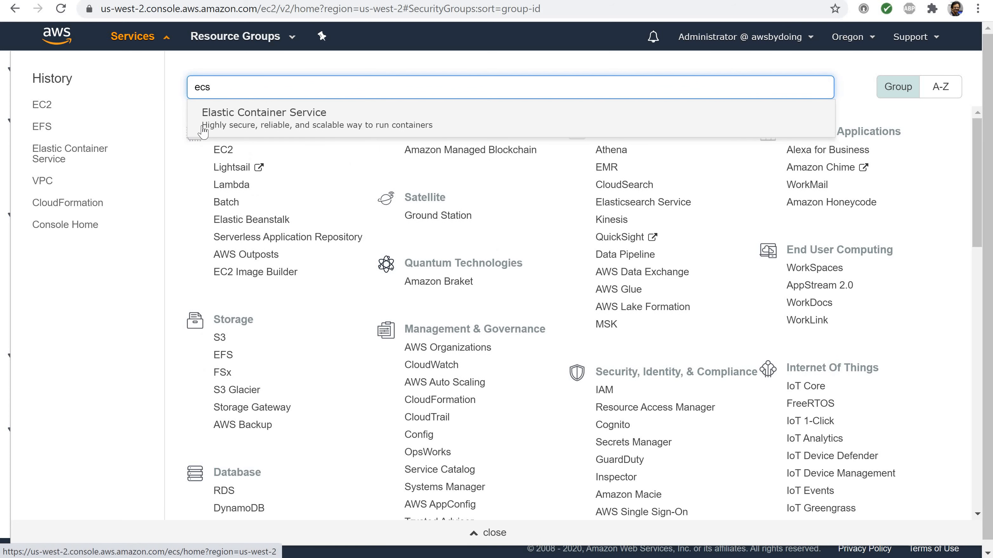
click(220, 122)
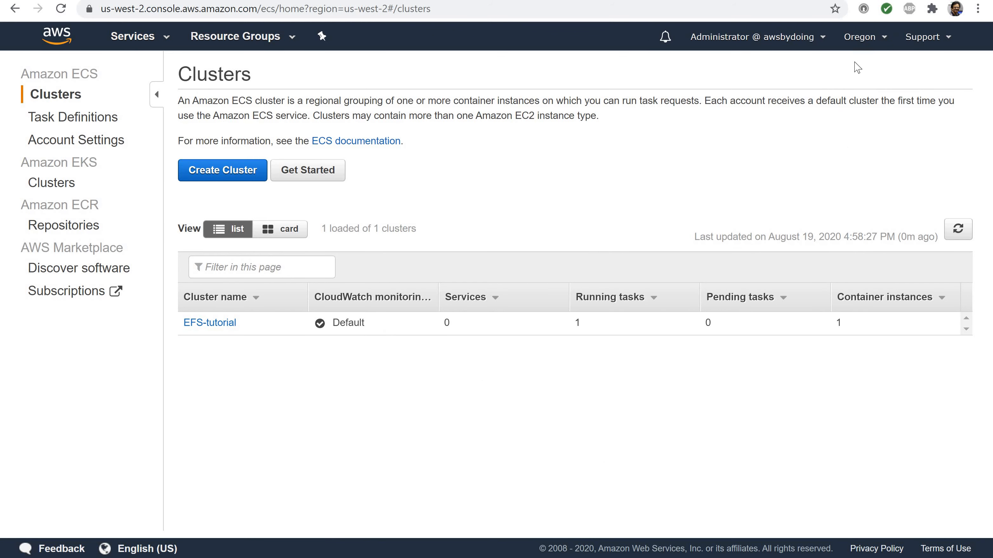
click(857, 43)
click(858, 44)
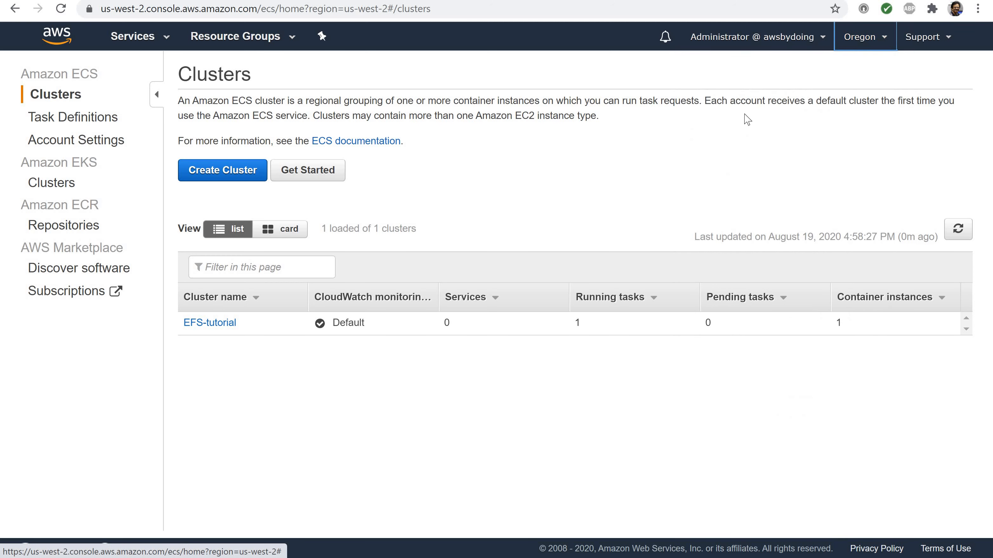
click(55, 96)
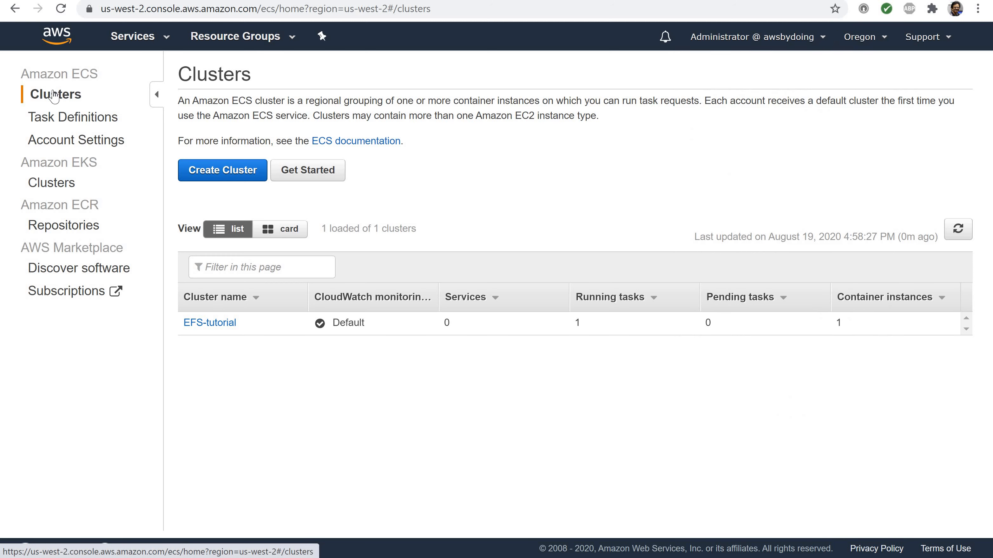
Delete the EFS-tutorial cluster, confirming the deletion with the phrase "delete me"
click(214, 323)
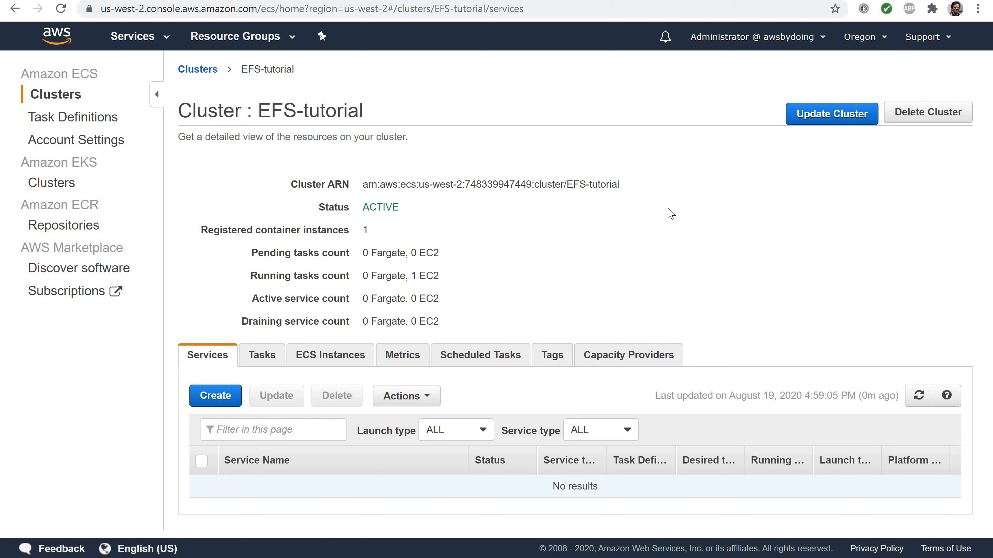
click(915, 123)
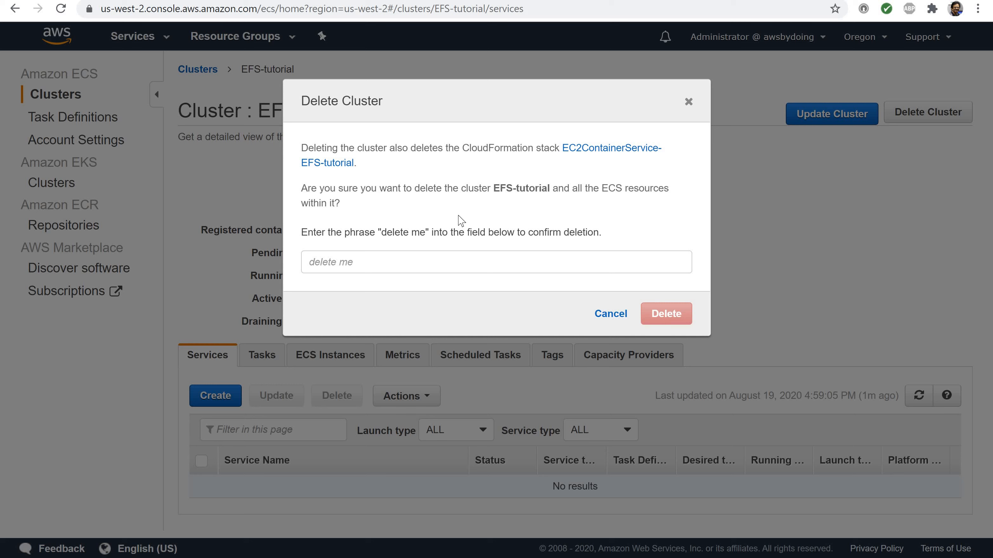
click(328, 266)
text(de)
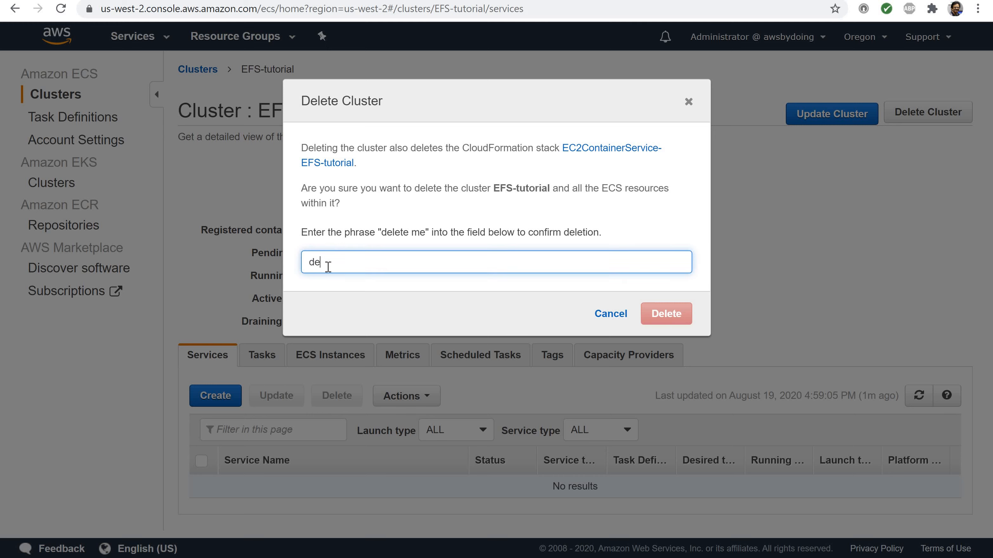
text(lete me)
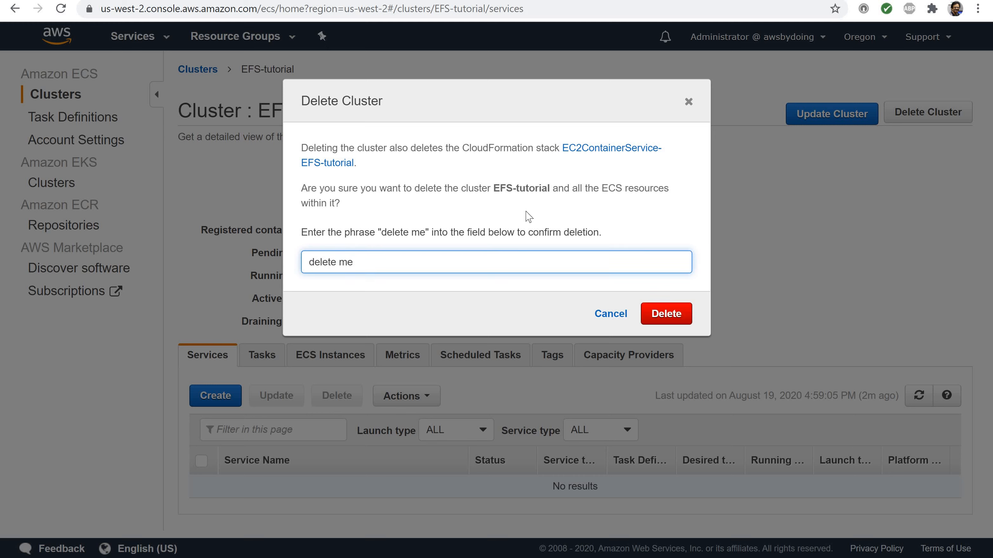
click(664, 314)
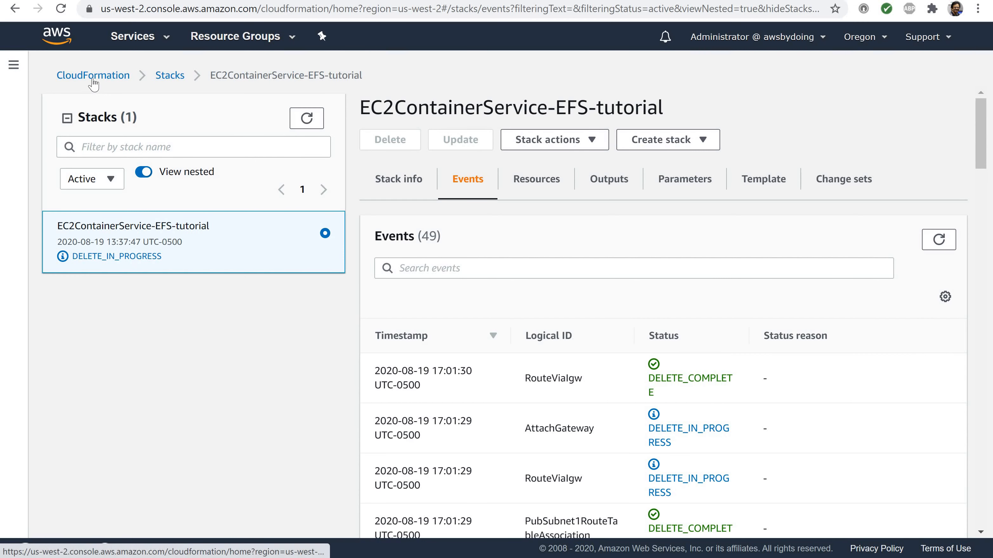
Open the EC2ContainerService-EFS-tutorial stack from the CloudFormation stacks list and show its events
click(93, 76)
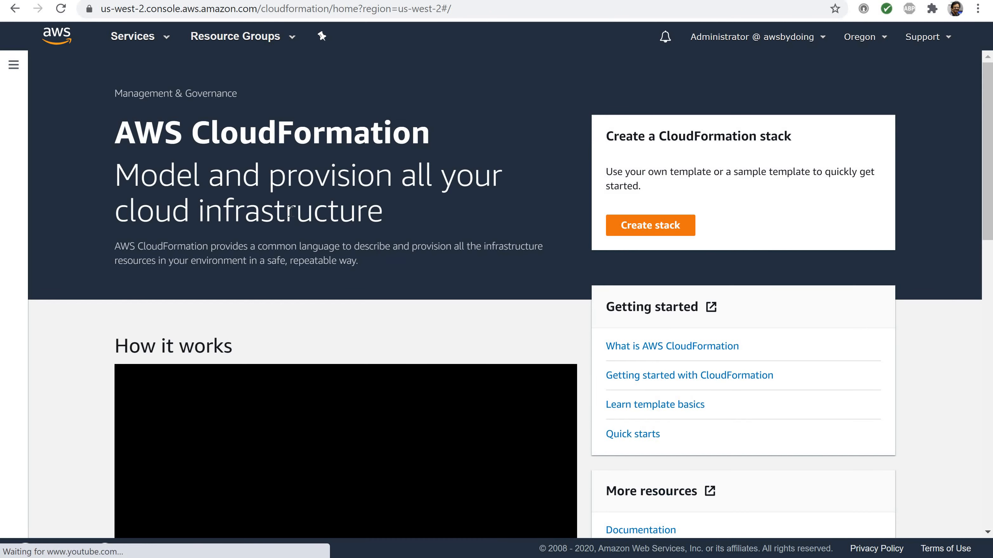
click(13, 66)
click(35, 113)
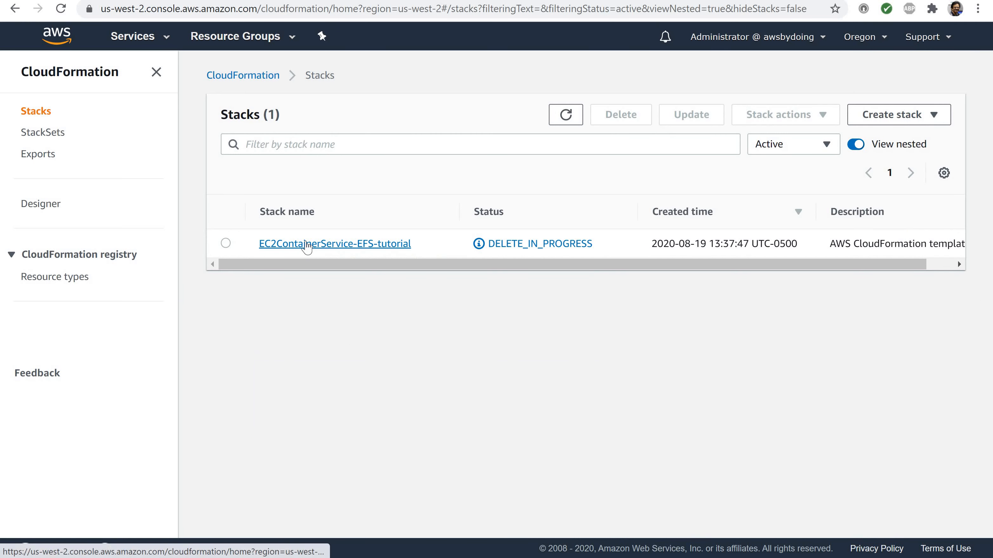
click(304, 244)
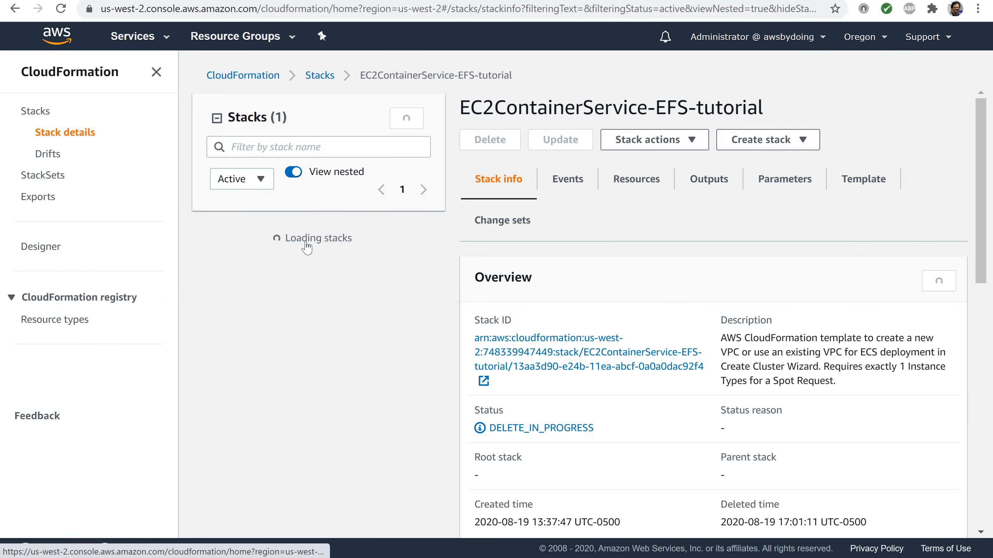
click(562, 191)
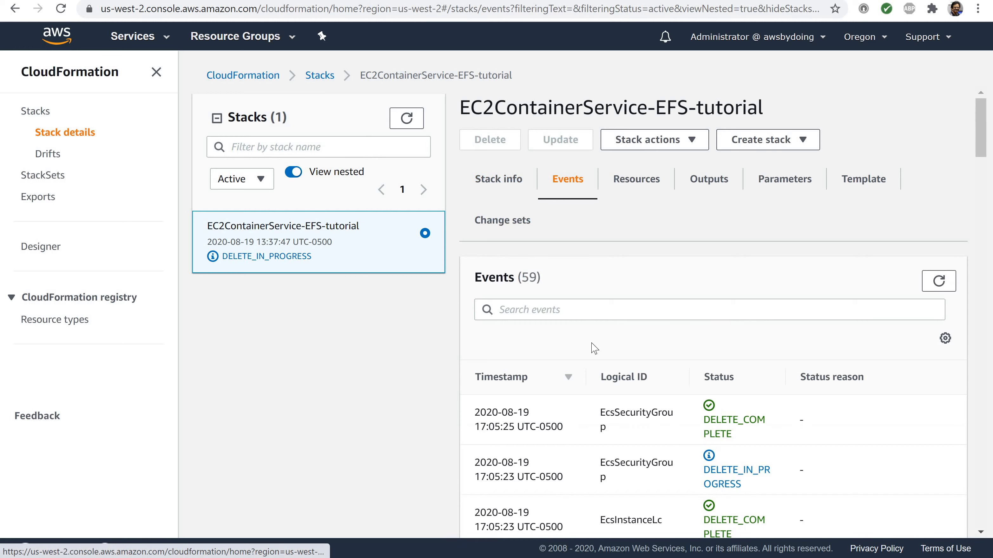
Examine the stack's event log for the deletion status of each cluster resource
scroll(594, 348, down, 4)
scroll(593, 348, down, 5)
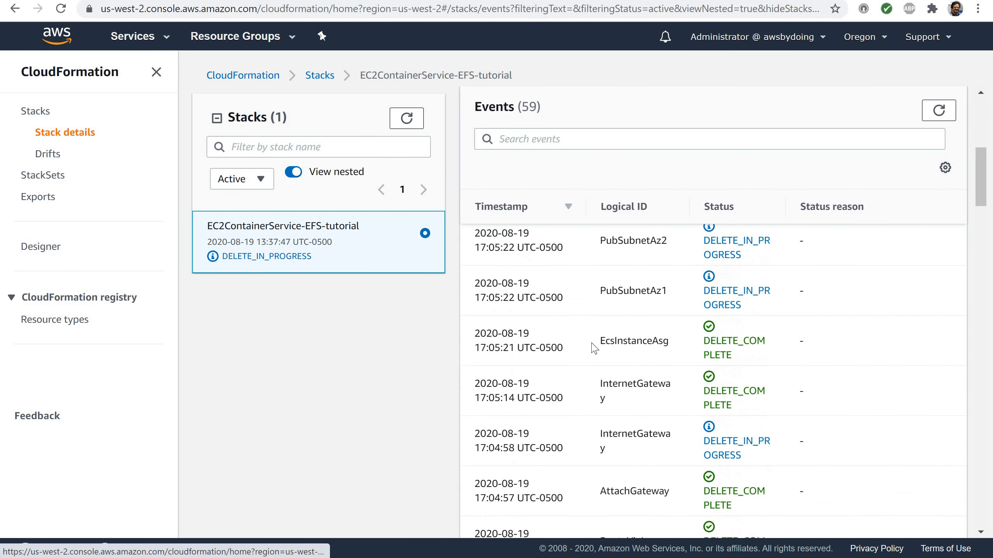
scroll(593, 448, up, 4)
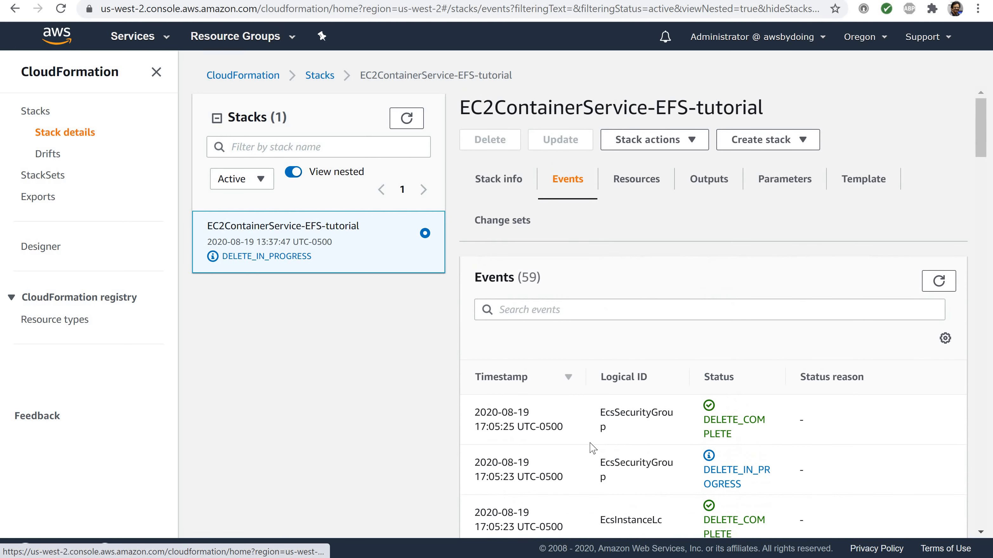
scroll(592, 447, down, 2)
scroll(593, 448, down, 2)
scroll(593, 448, up, 4)
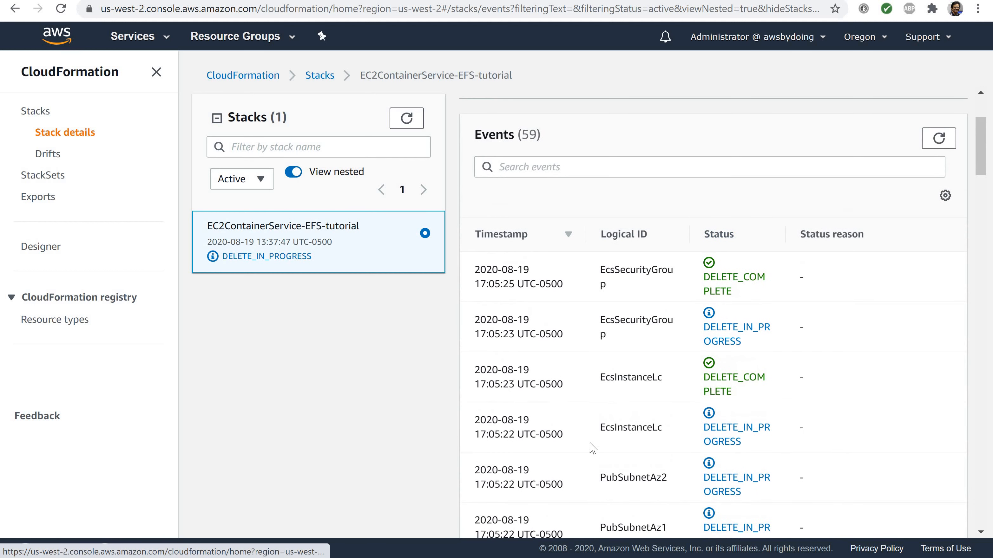
scroll(593, 449, down, 10)
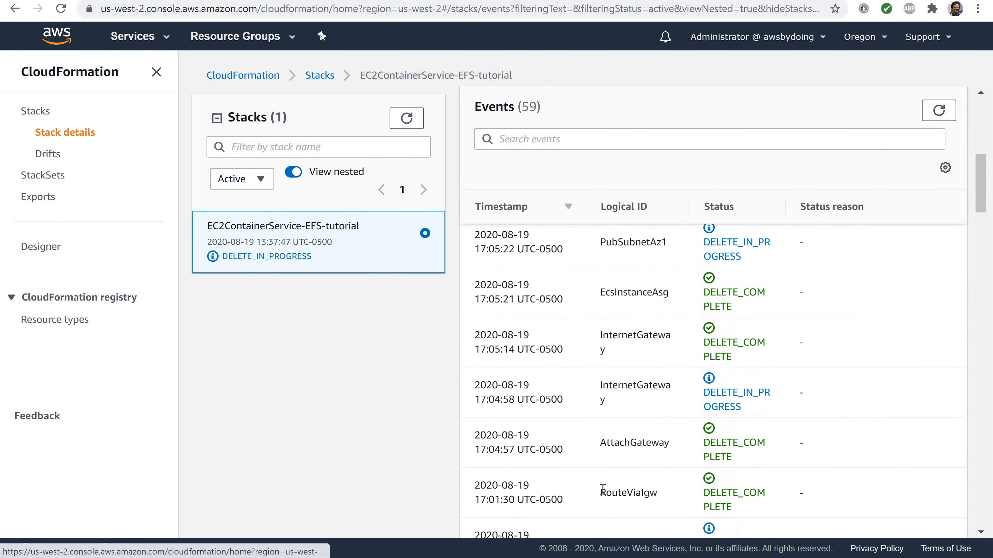
scroll(603, 489, up, 3)
scroll(602, 489, up, 6)
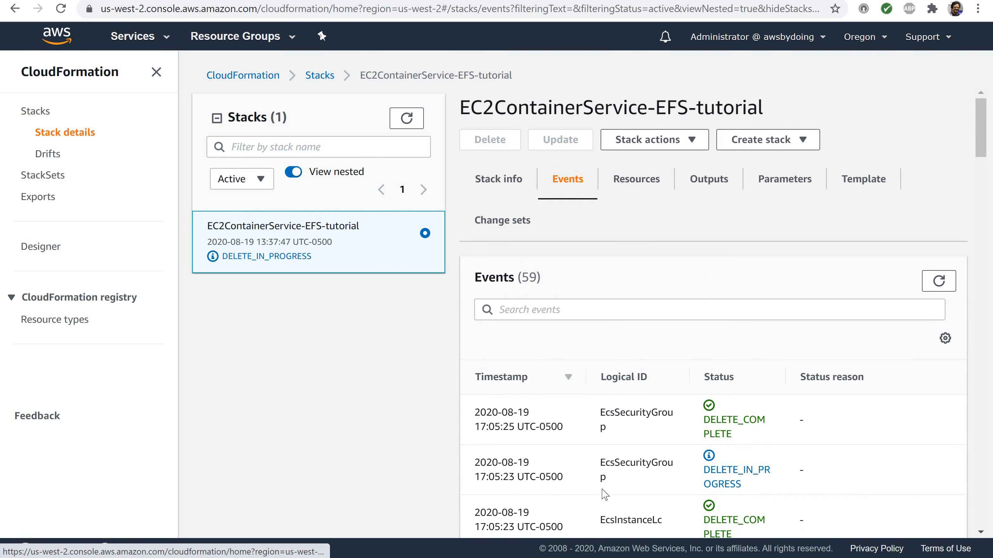
scroll(605, 494, down, 8)
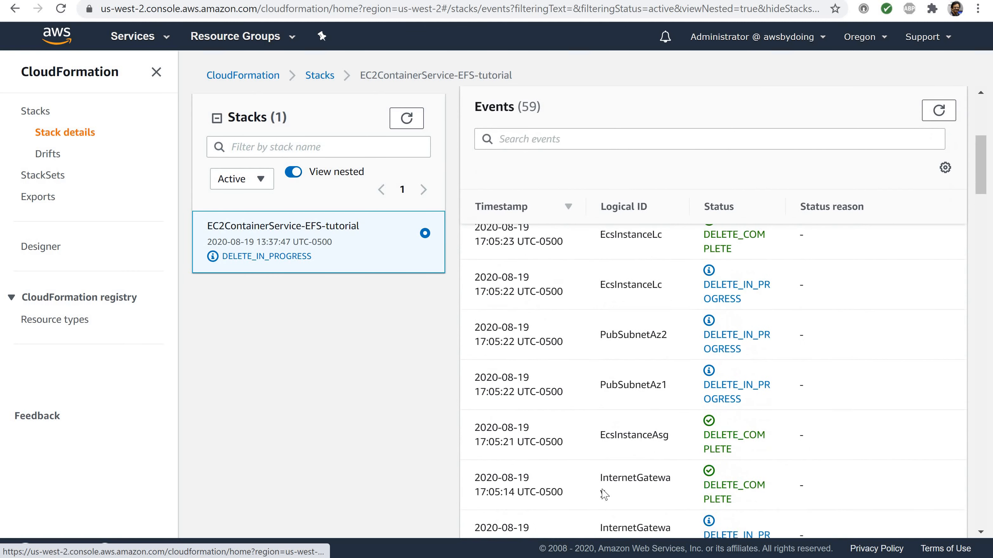
scroll(605, 494, down, 3)
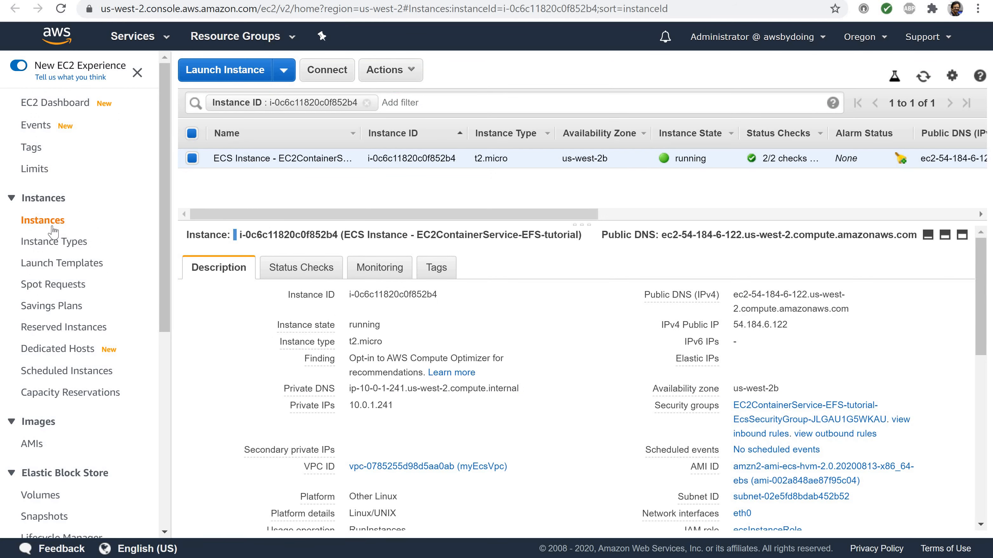
List all EC2 instances without the instance ID filter to check the state of the cluster's instance
click(46, 223)
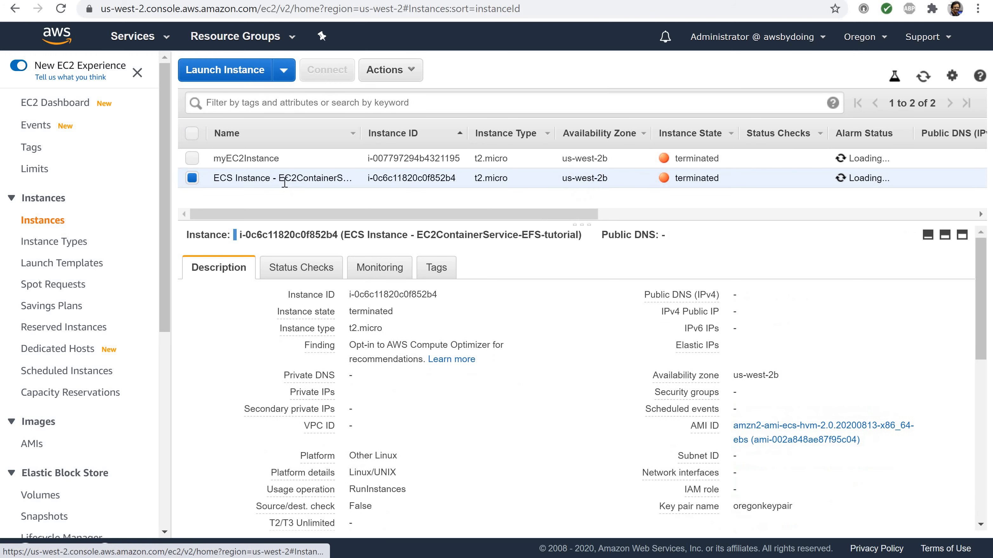